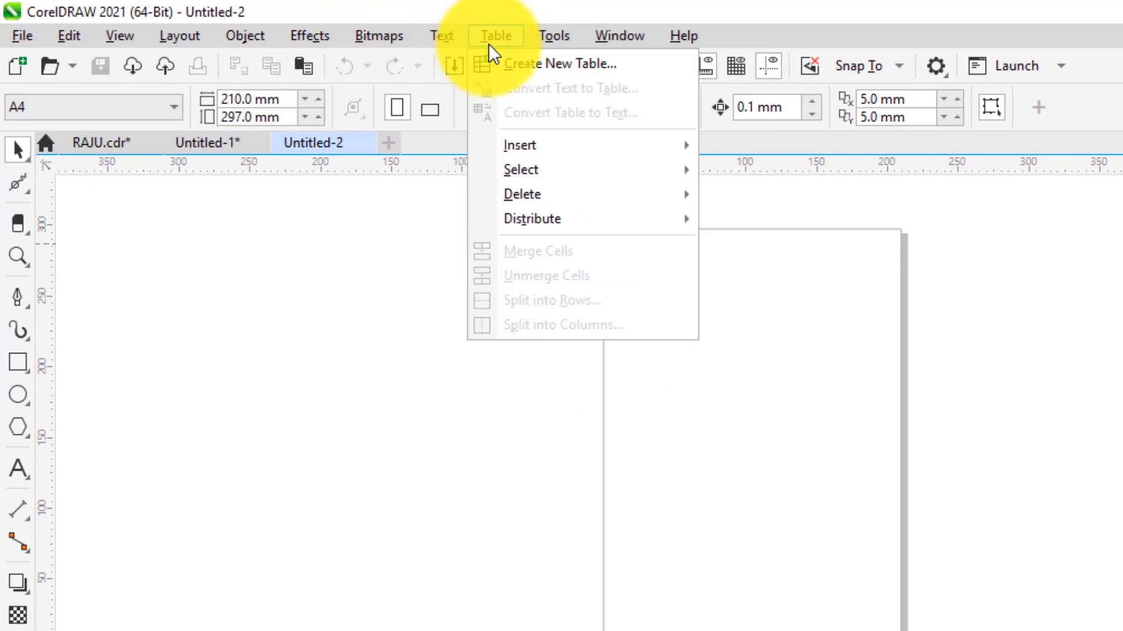
Draw a 4-column by 3-row table, about 175 × 133 mm, on the A4 page with the Table tool
mouse_move(595, 259)
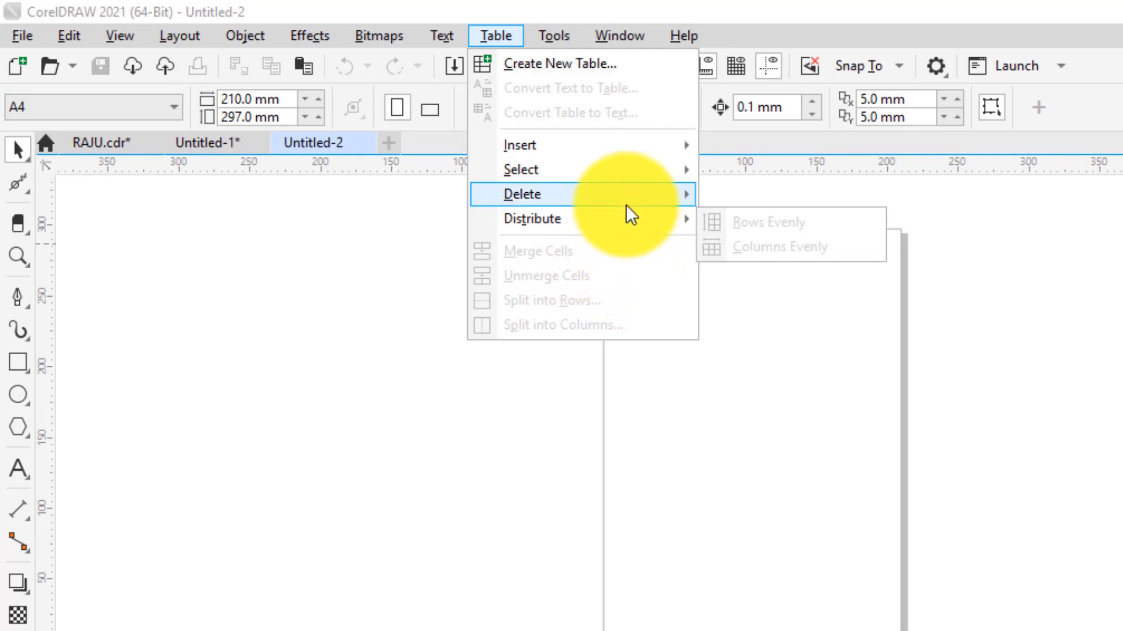
mouse_move(601, 193)
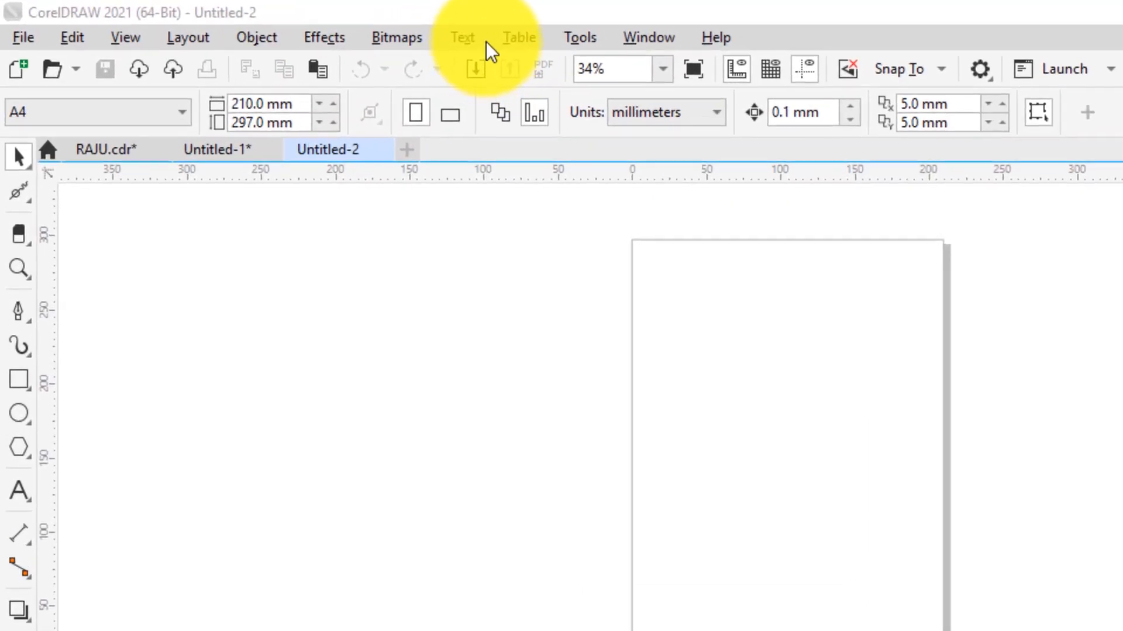
click(482, 34)
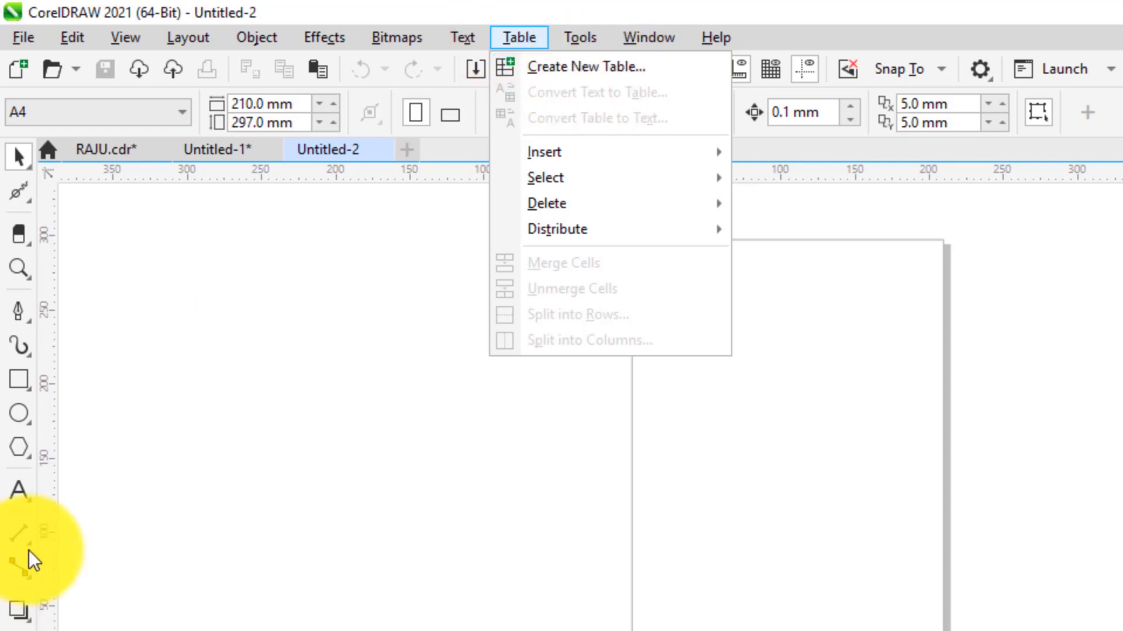
click(16, 488)
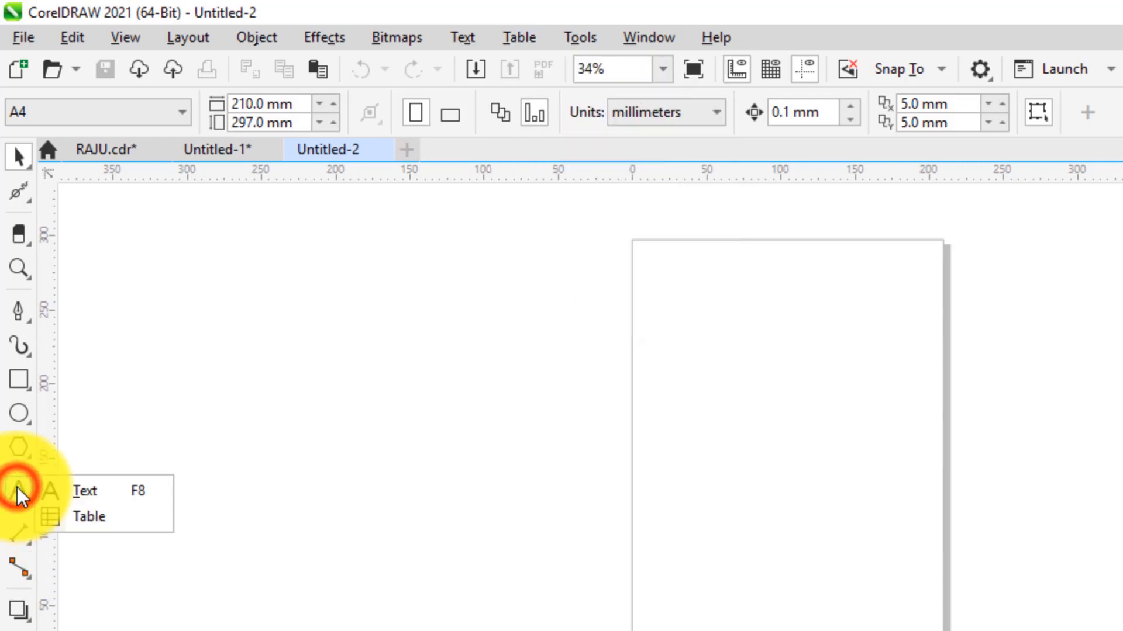
click(80, 518)
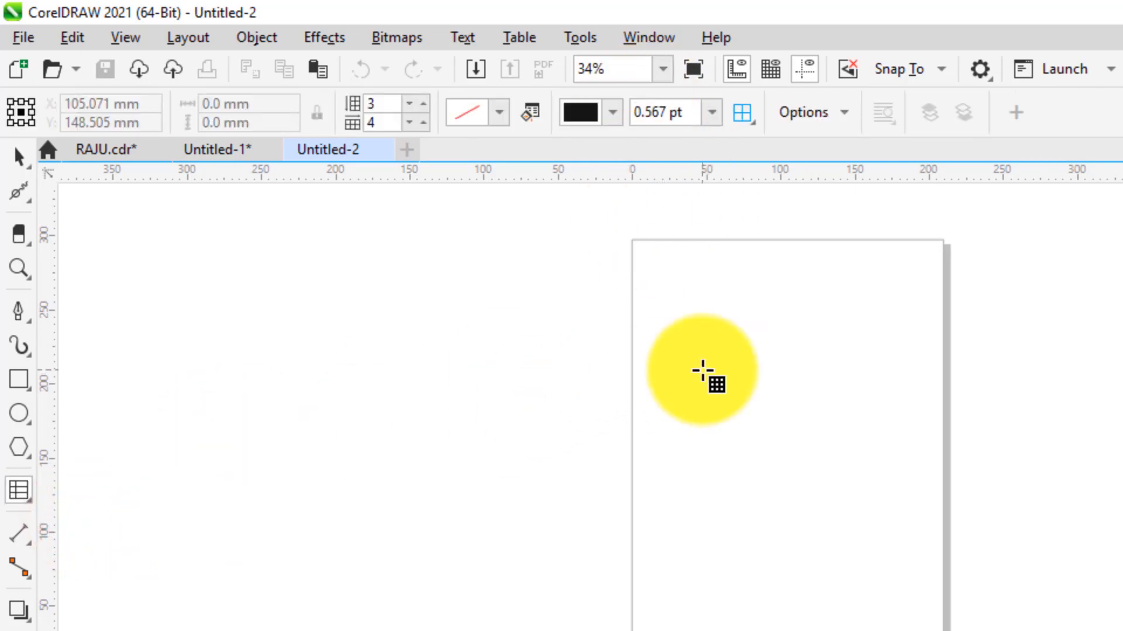
drag(654, 339, 914, 538)
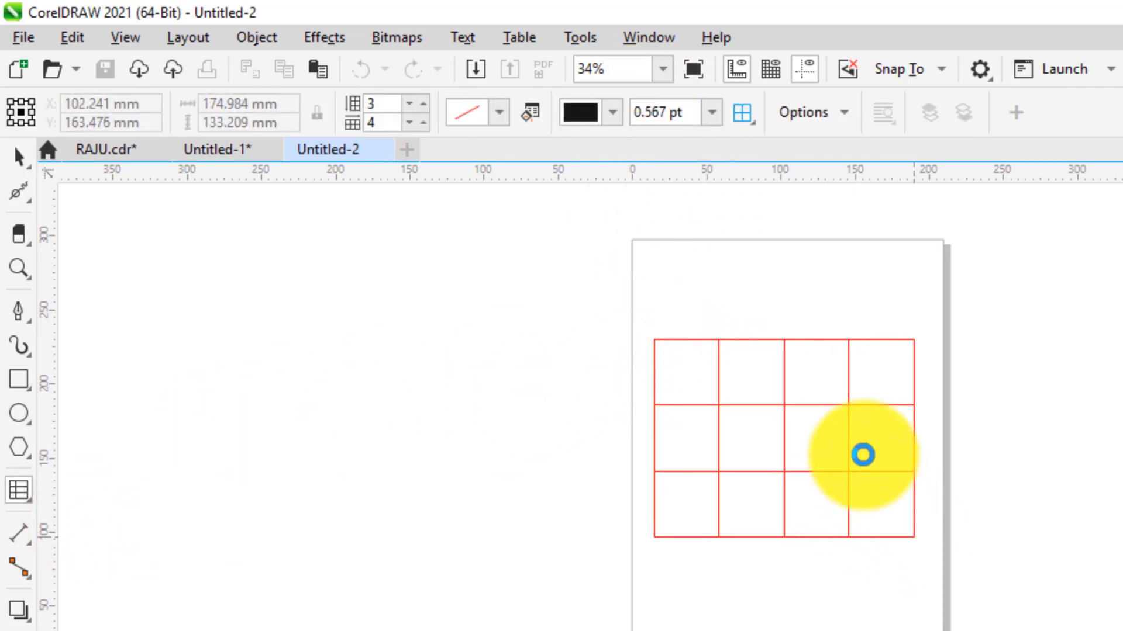
click(462, 38)
mouse_move(518, 38)
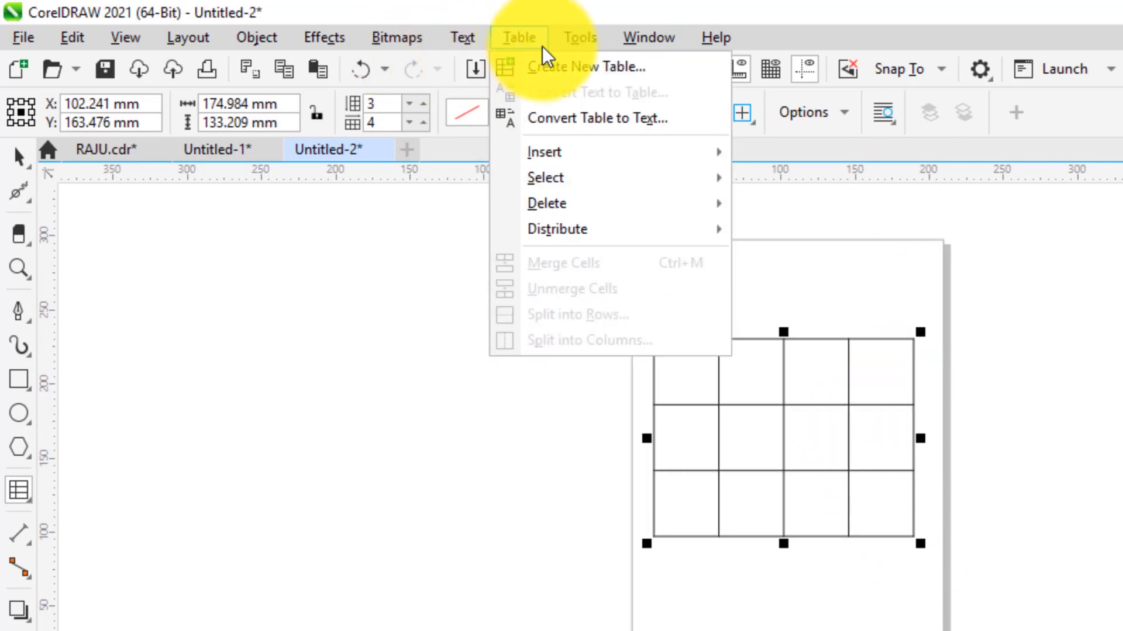
Create a new table with 5 rows and 3 columns, 75 × 100 mm, via Create New Table
click(567, 70)
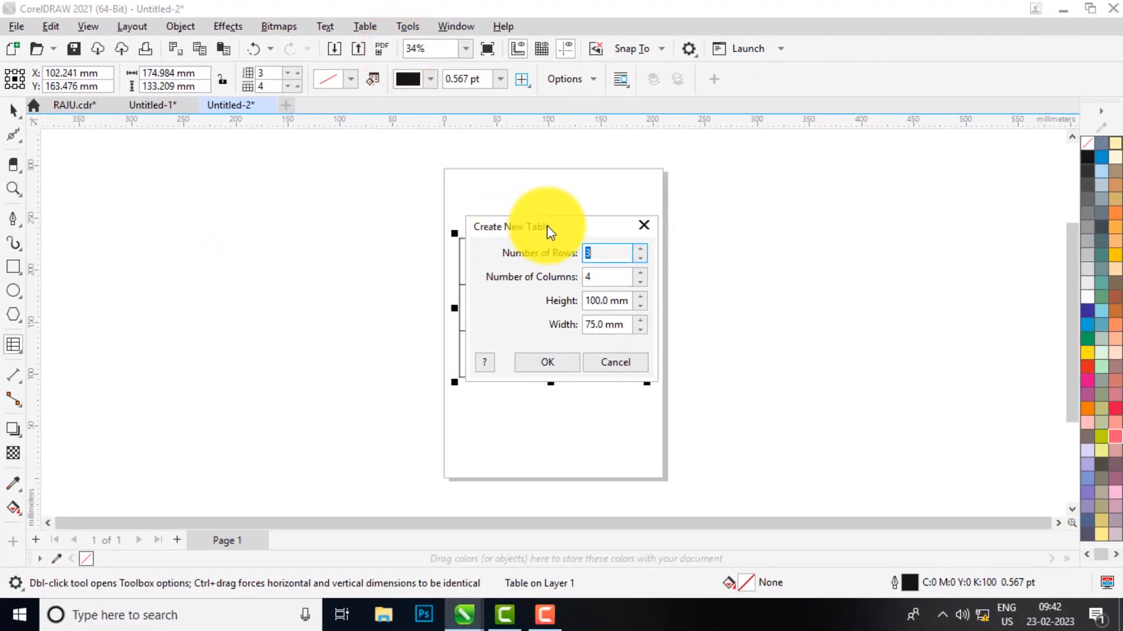
drag(546, 226, 752, 186)
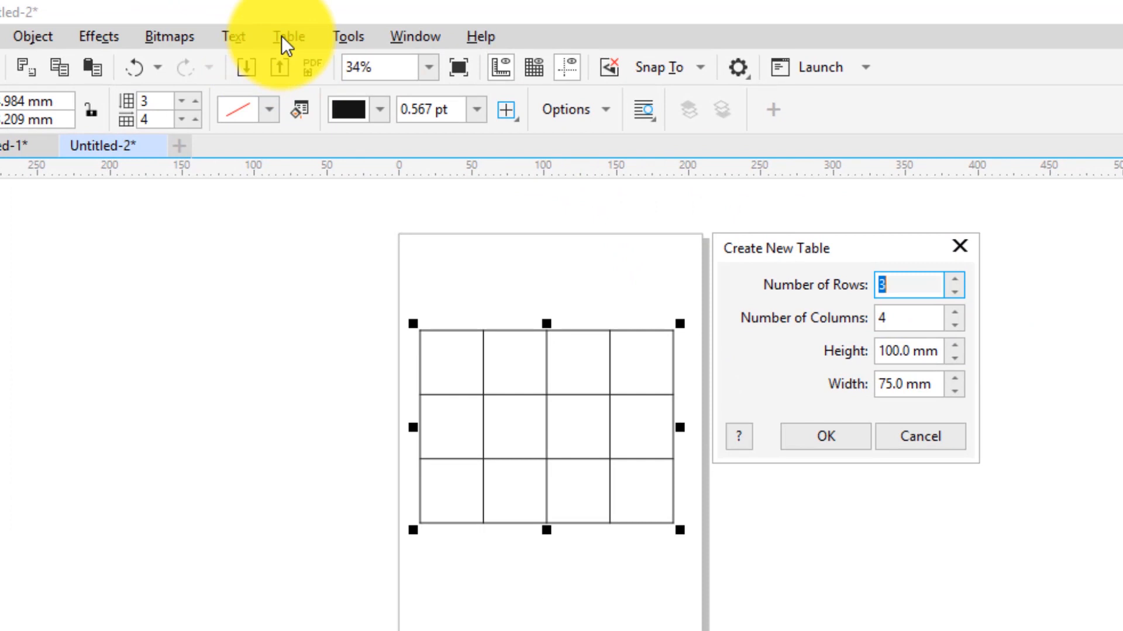
drag(880, 250, 862, 230)
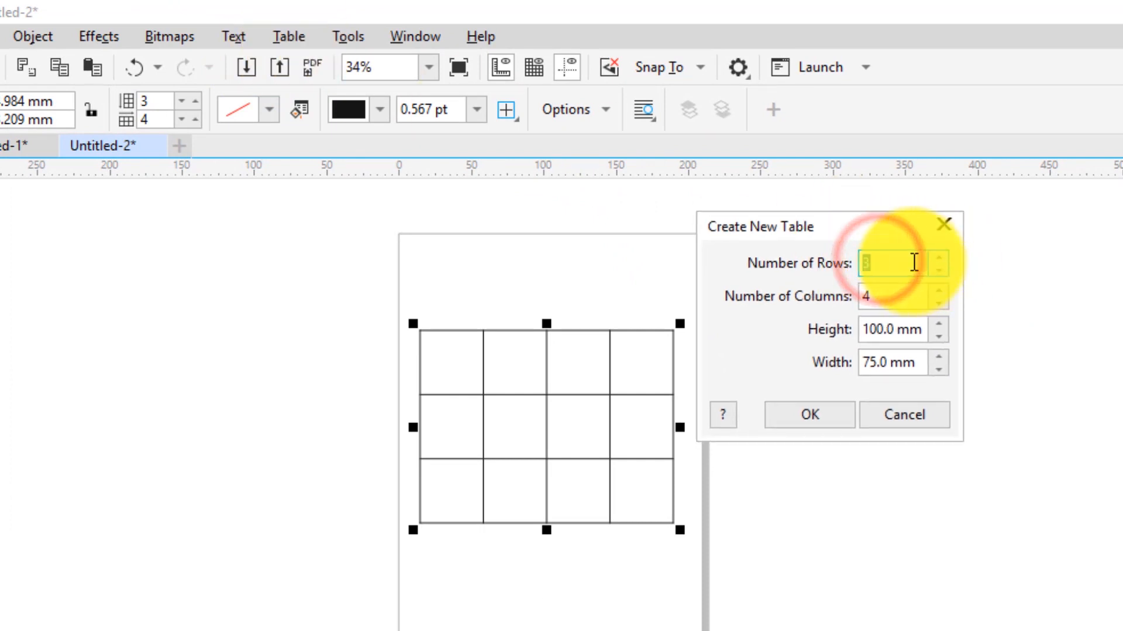
text(5)
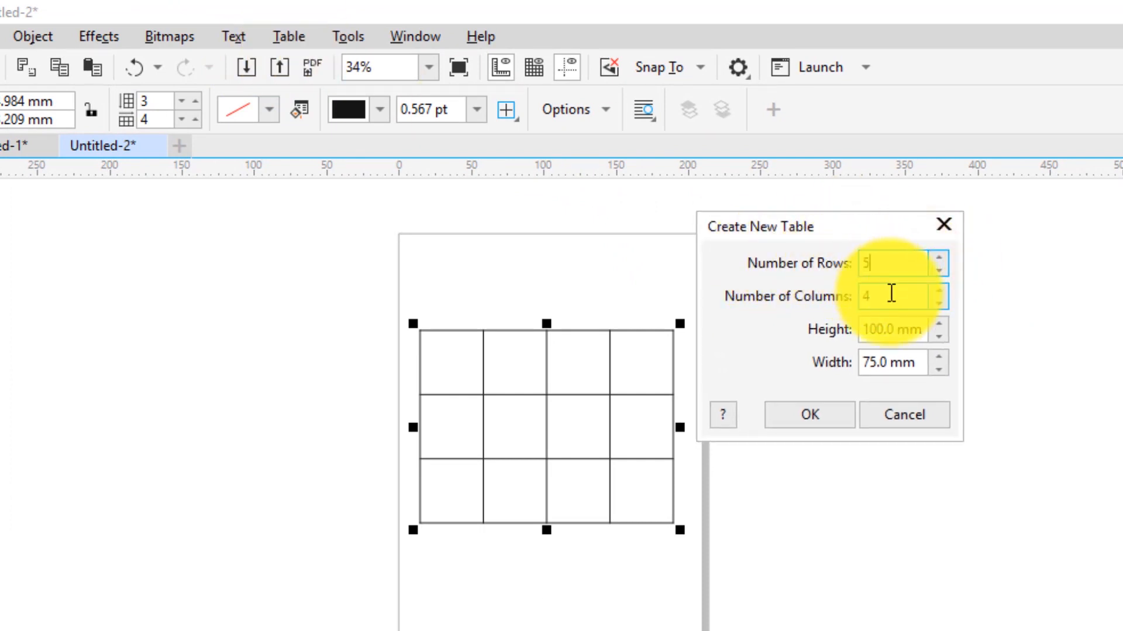
click(882, 296)
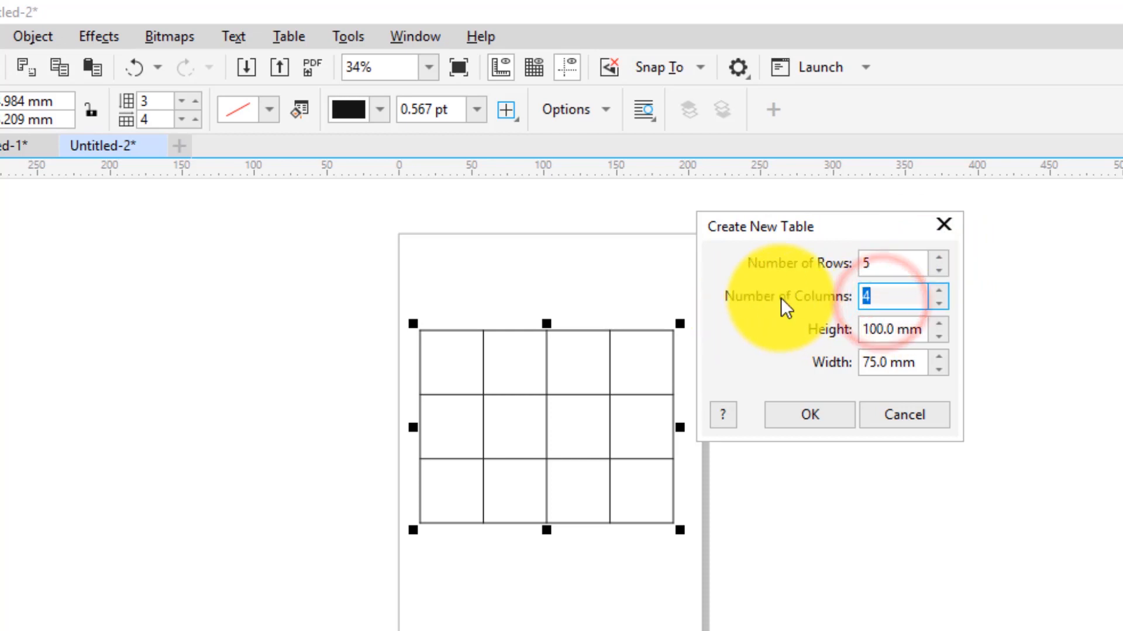
text(3)
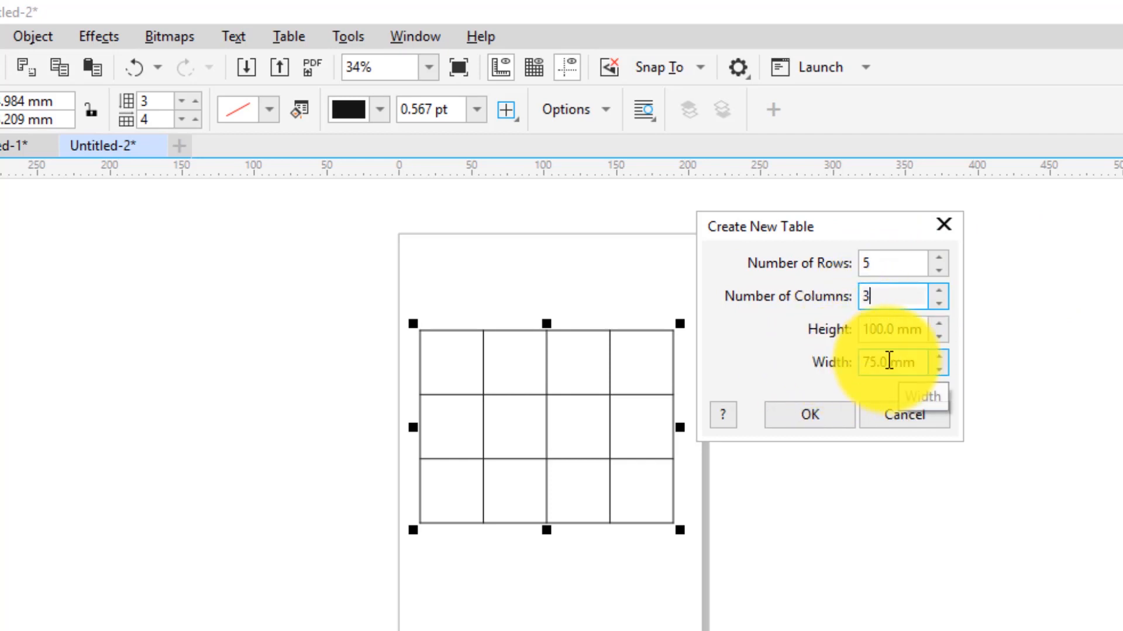
click(812, 416)
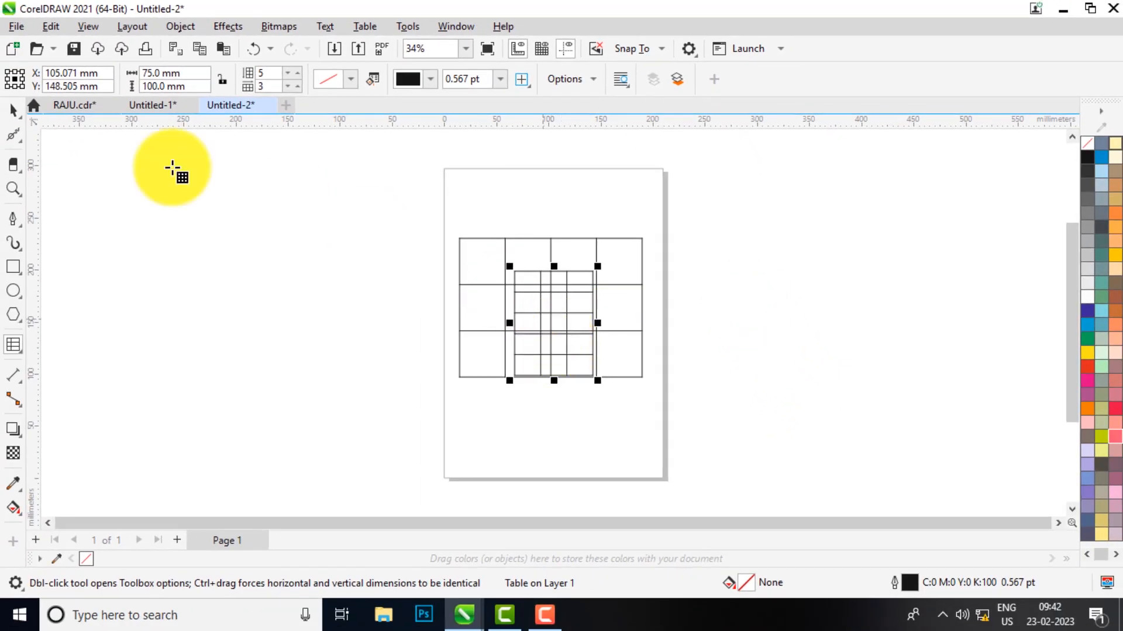
click(16, 109)
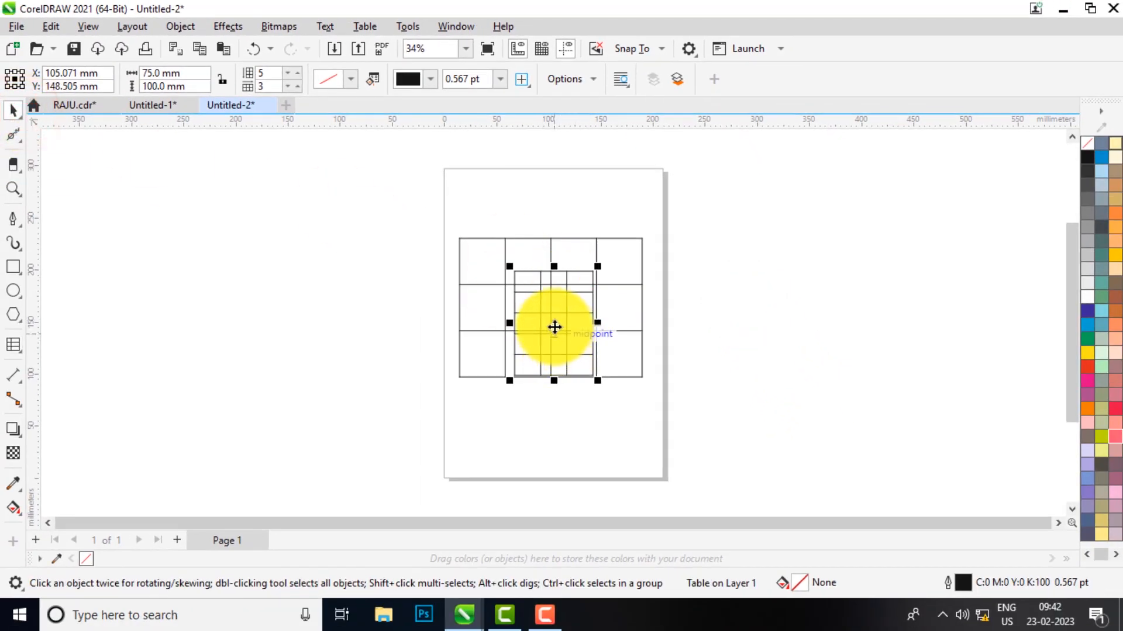
Drag the 5×3 table to the right of the first table and zoom in on it
drag(553, 328, 758, 306)
scroll(770, 296, up, 2)
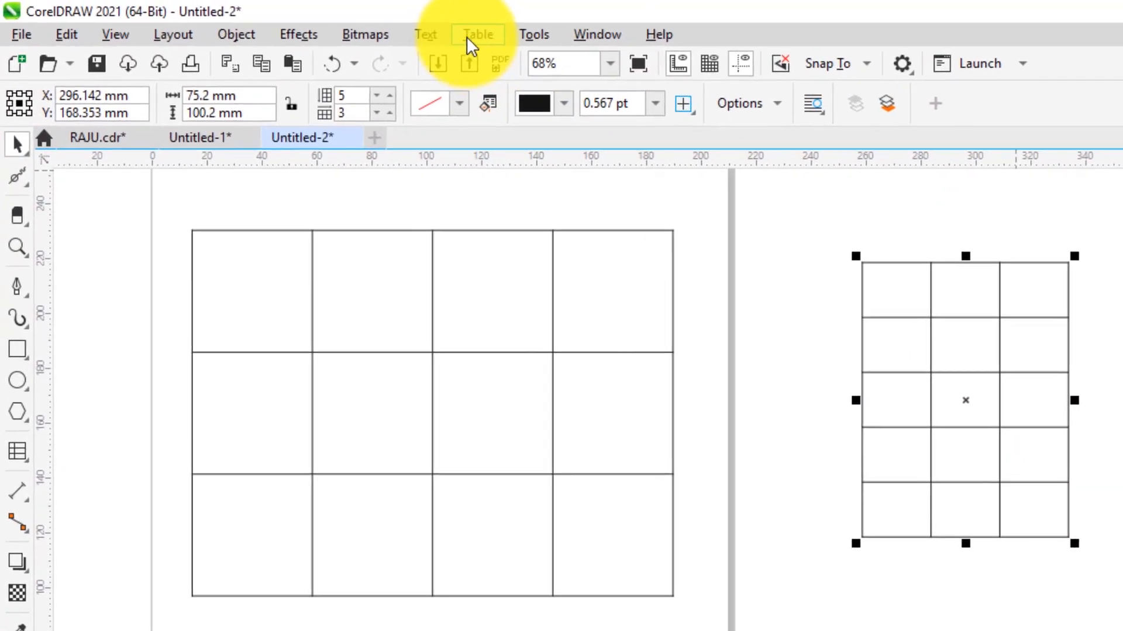
click(471, 34)
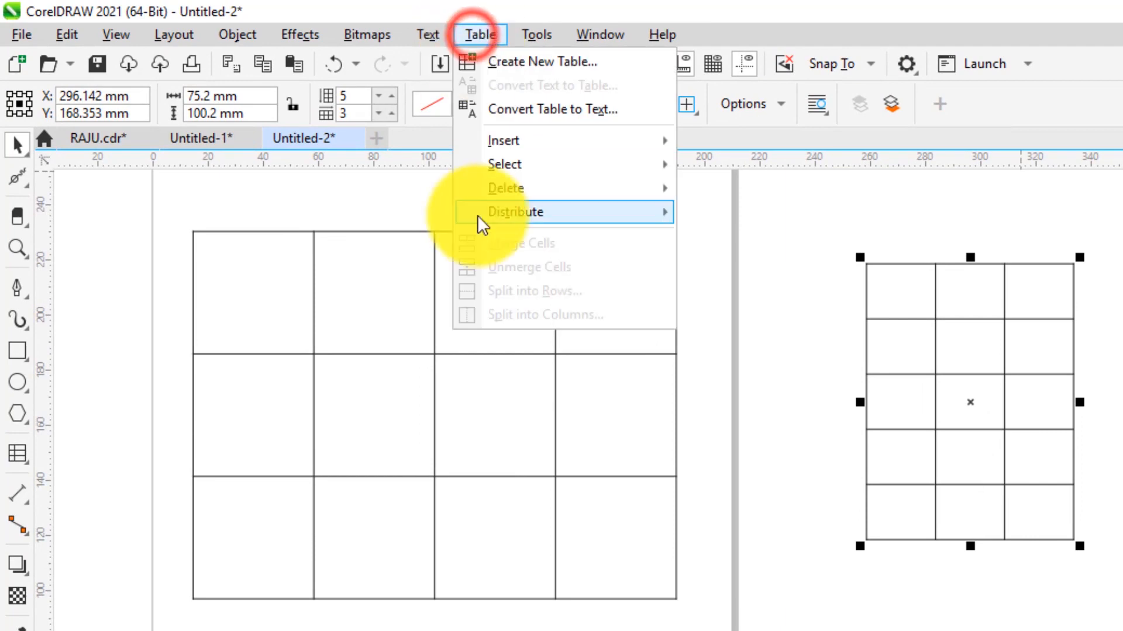
click(1000, 438)
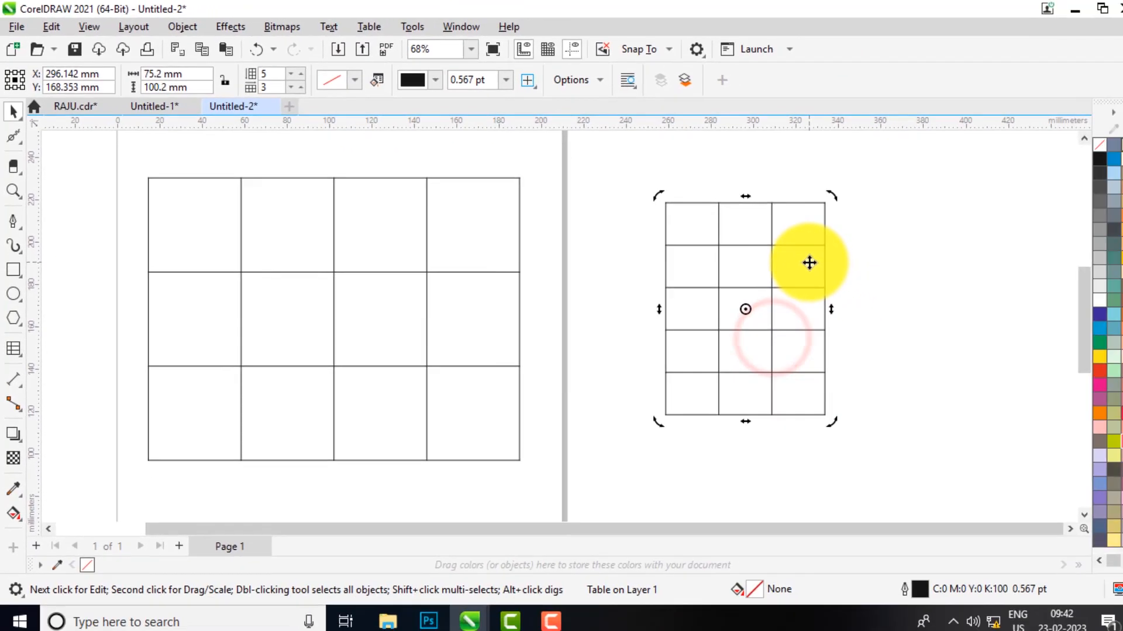
scroll(976, 355, up, 1)
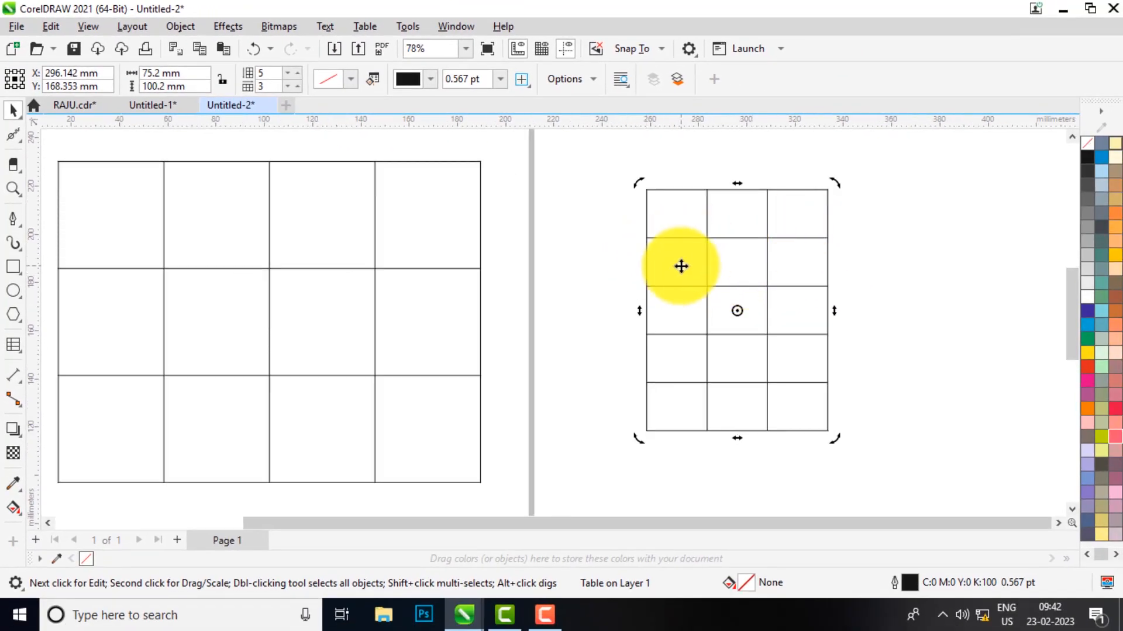
click(683, 240)
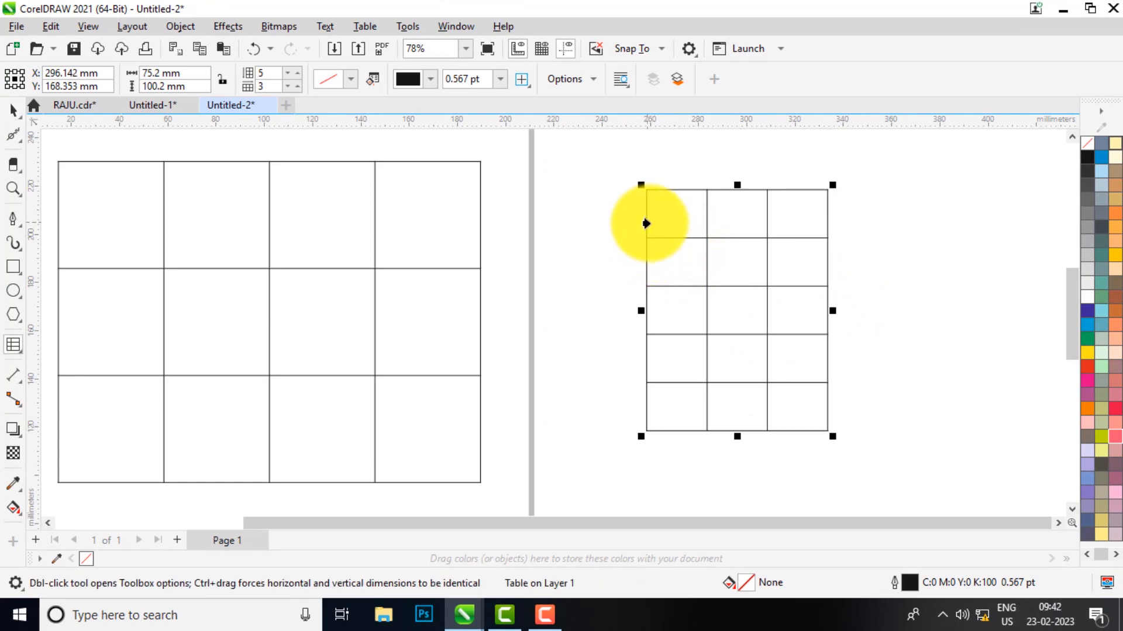
Shorten the top row, widen the third column to make the table about 132 mm wide, and raise the lower row borders
drag(682, 238, 684, 219)
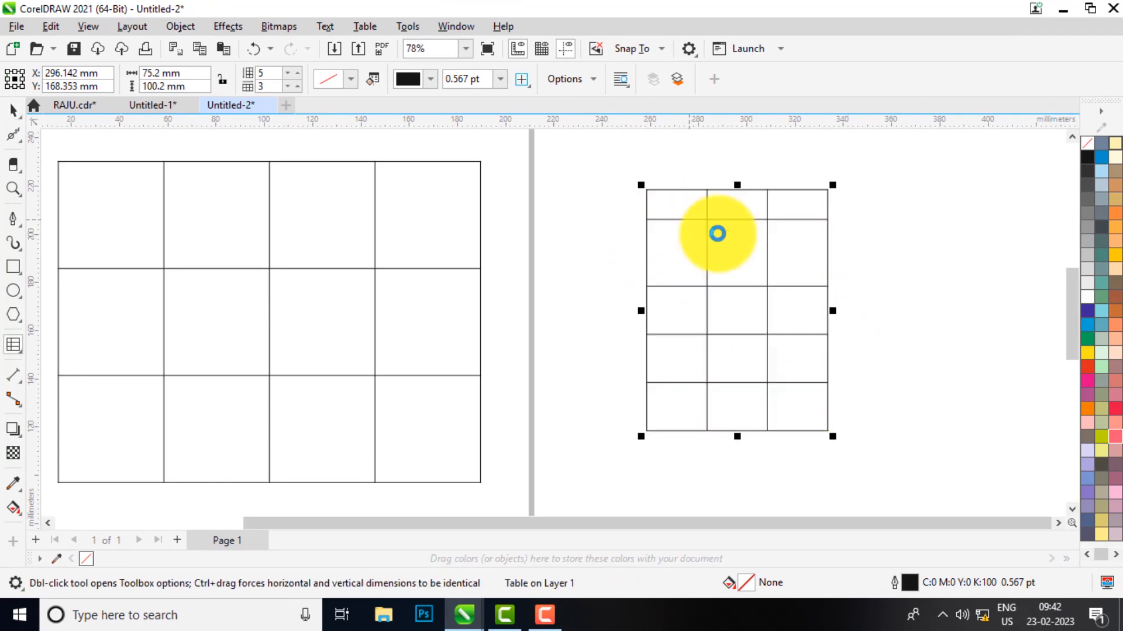
drag(828, 234, 965, 234)
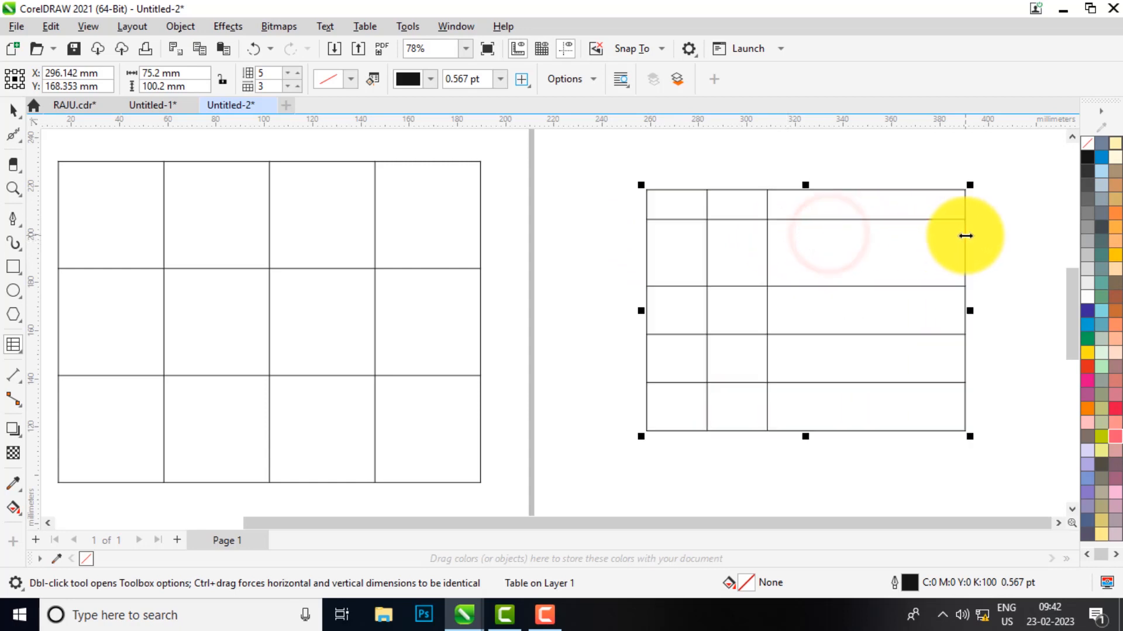
click(819, 280)
drag(823, 285, 830, 248)
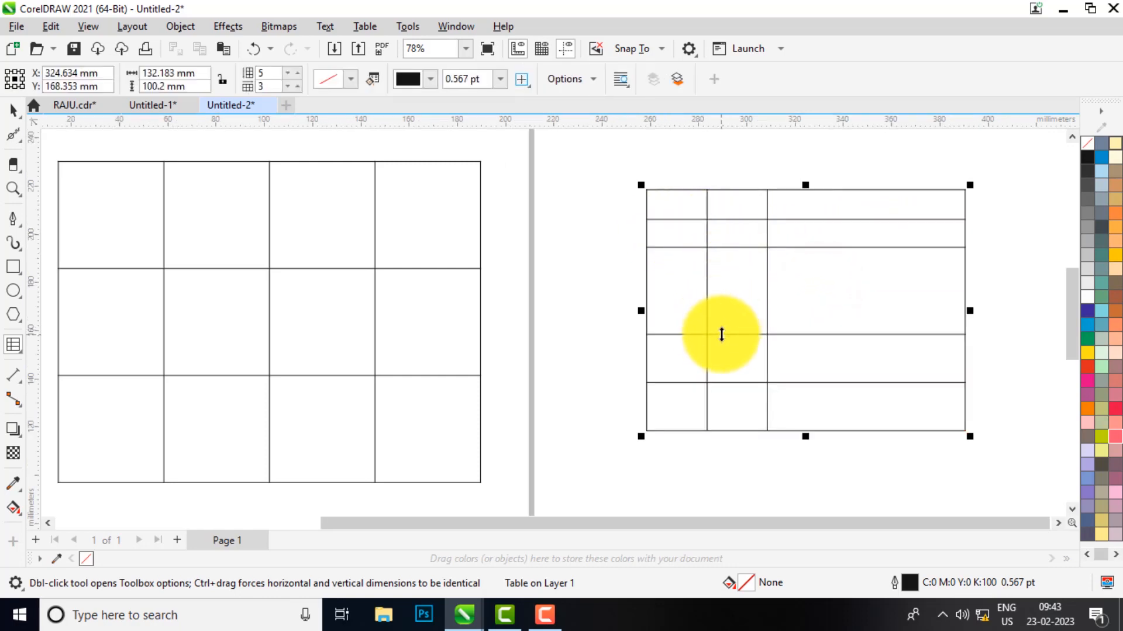
drag(722, 335, 732, 288)
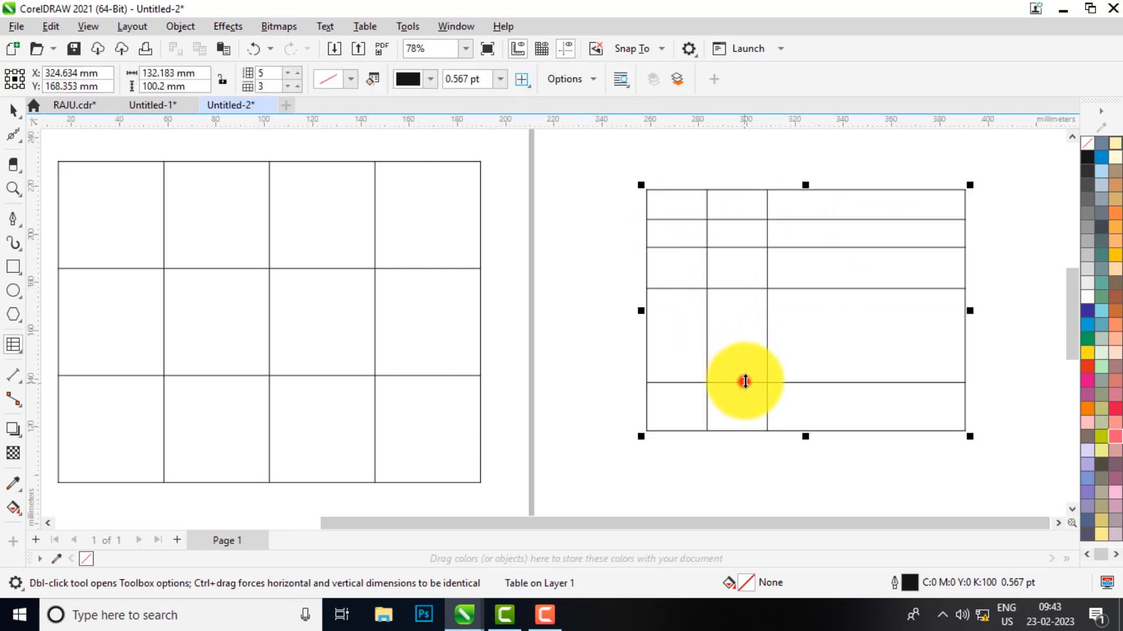
drag(745, 382, 749, 343)
drag(744, 433, 772, 360)
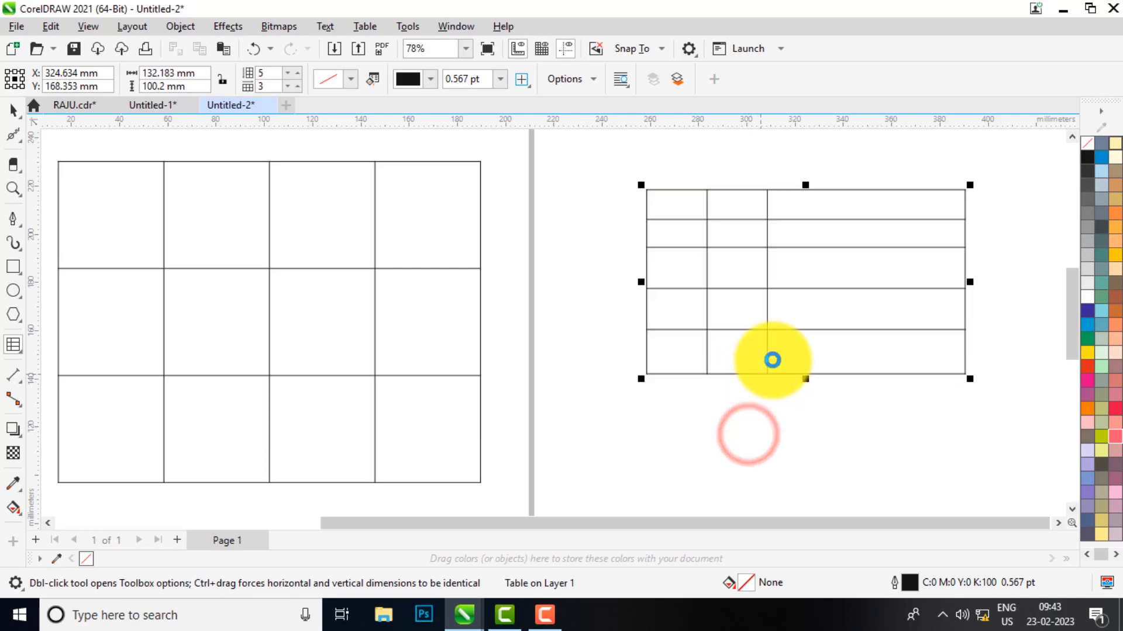
scroll(950, 203, up, 1)
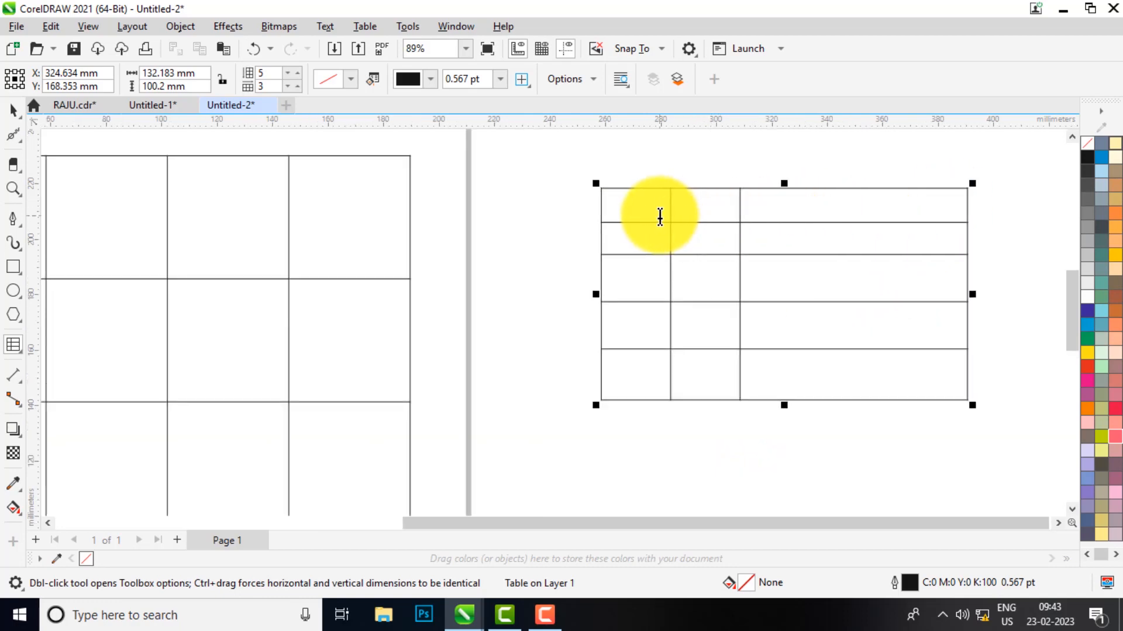
click(641, 206)
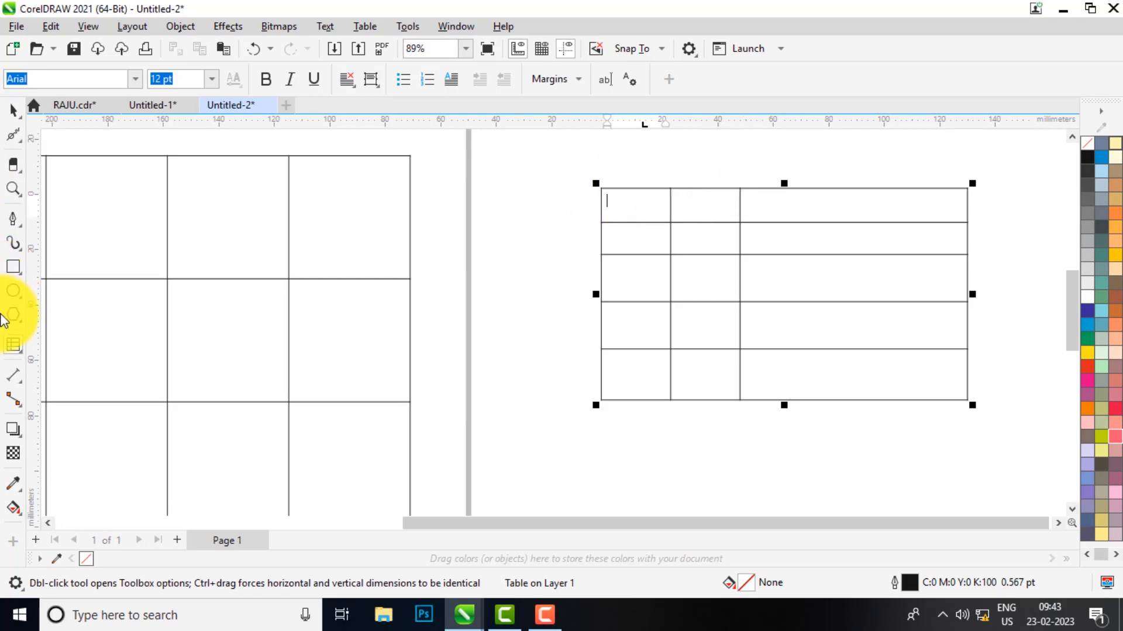
Type 'Name' in the top-left header cell and begin 'Course' in the next cell
click(16, 347)
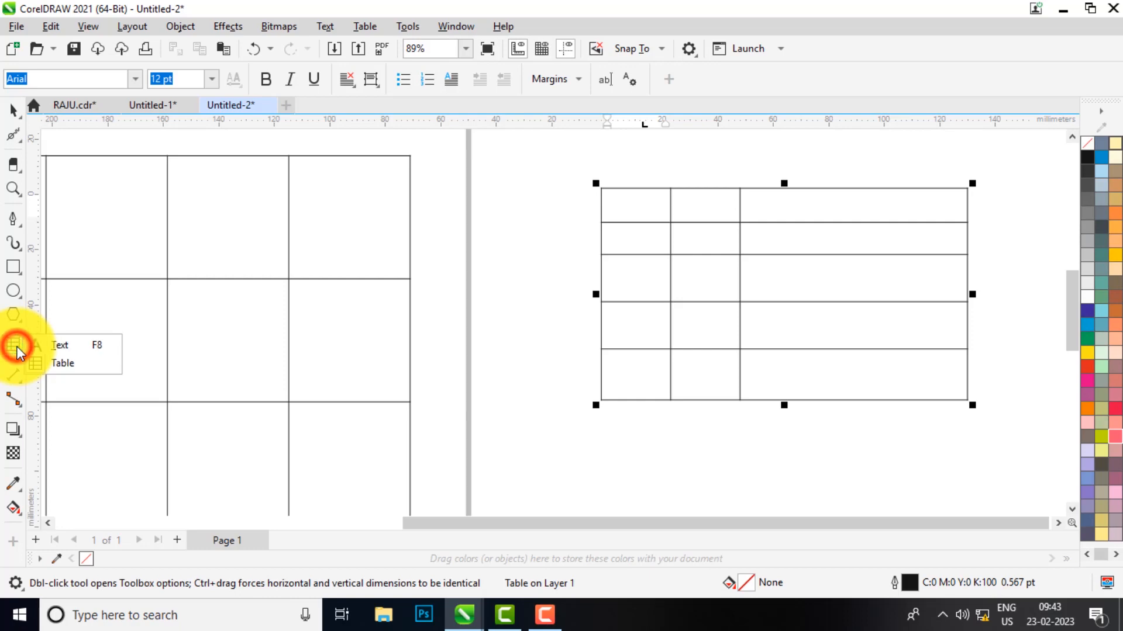
click(59, 366)
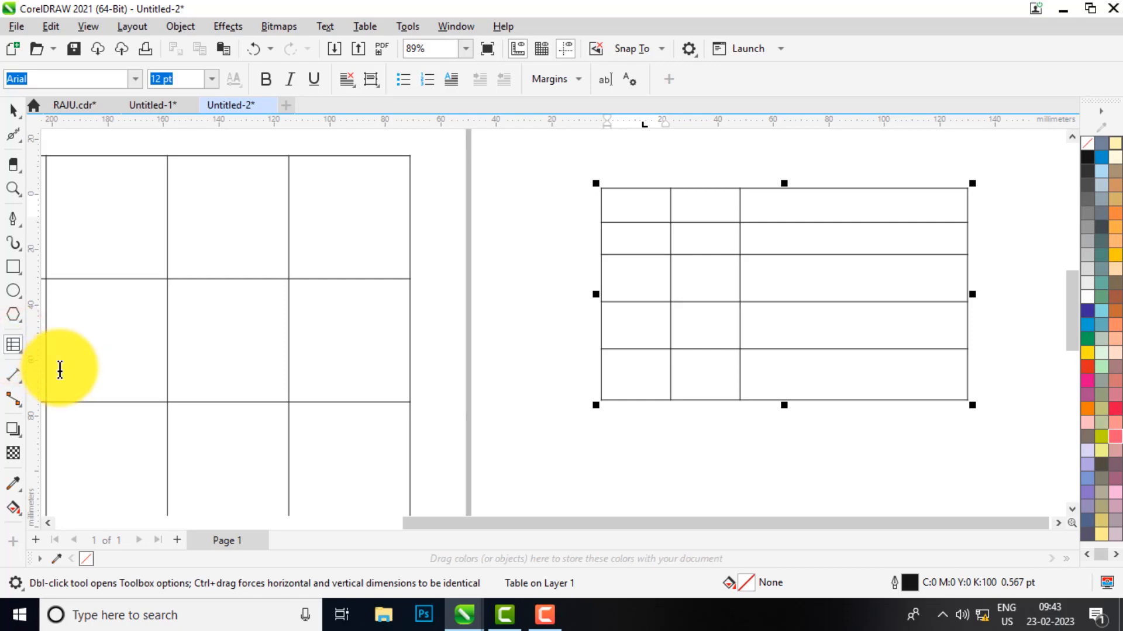
click(637, 206)
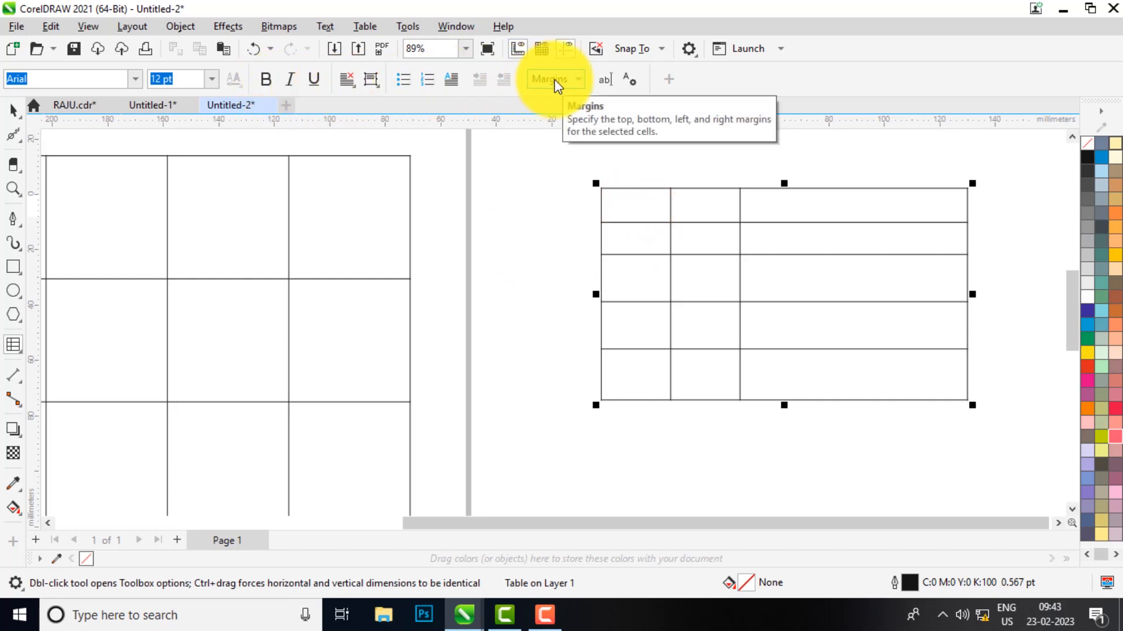
click(622, 208)
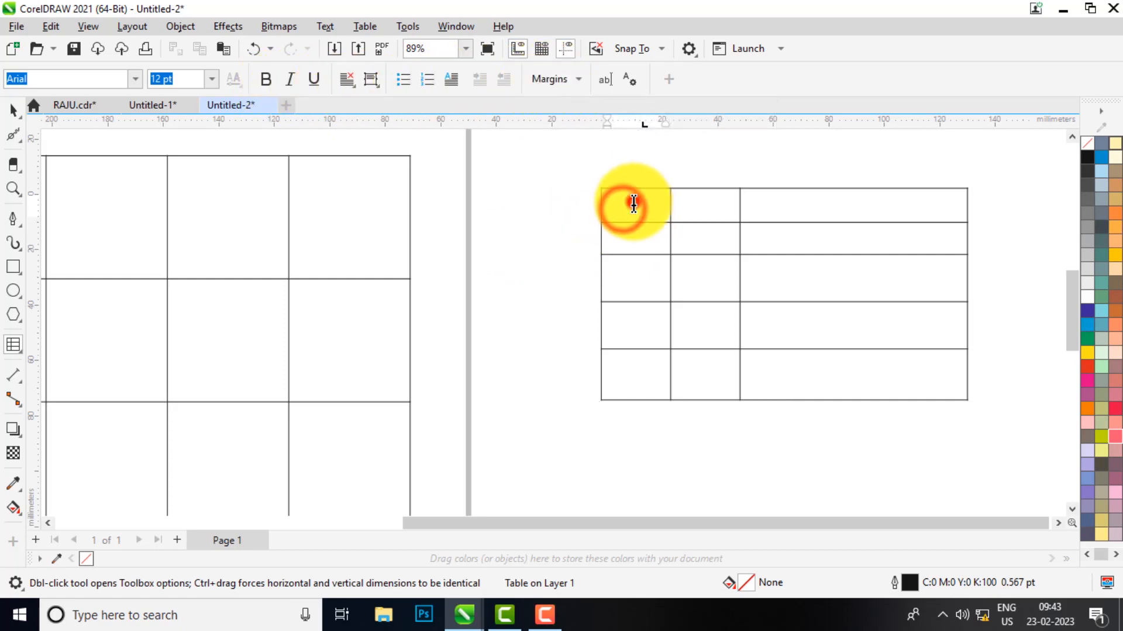
text(N)
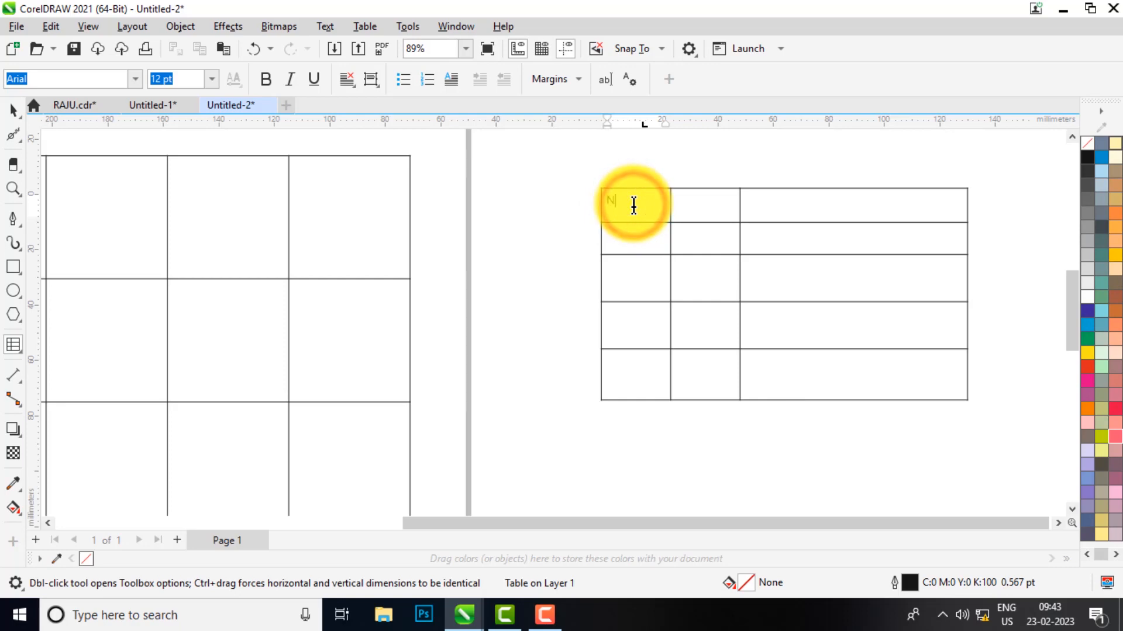
text(ame)
click(690, 201)
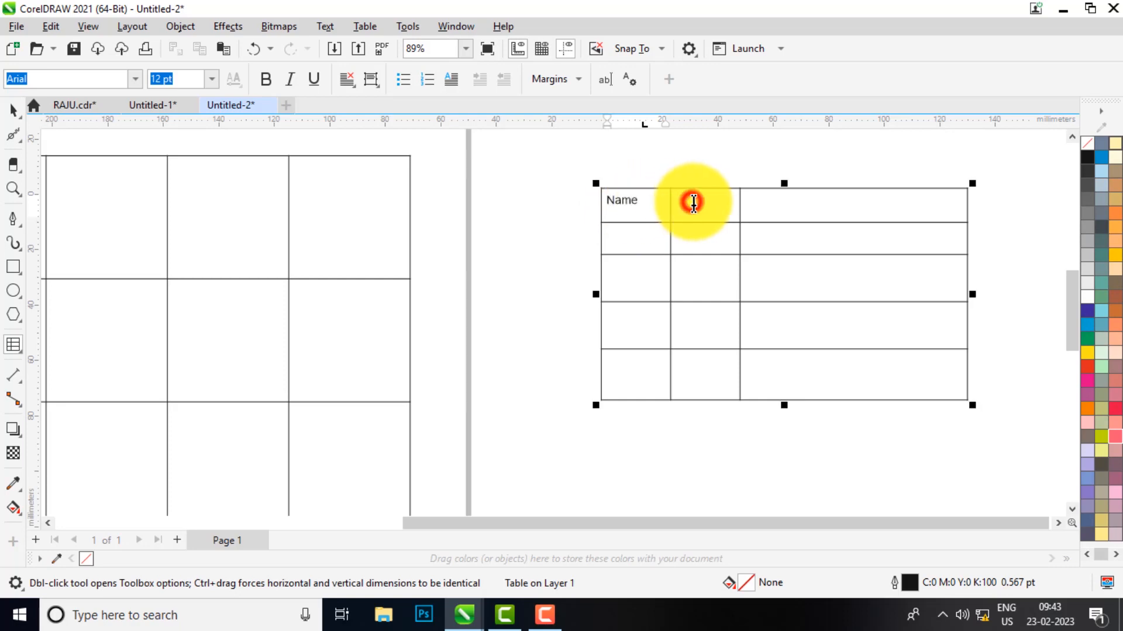
text(Course)
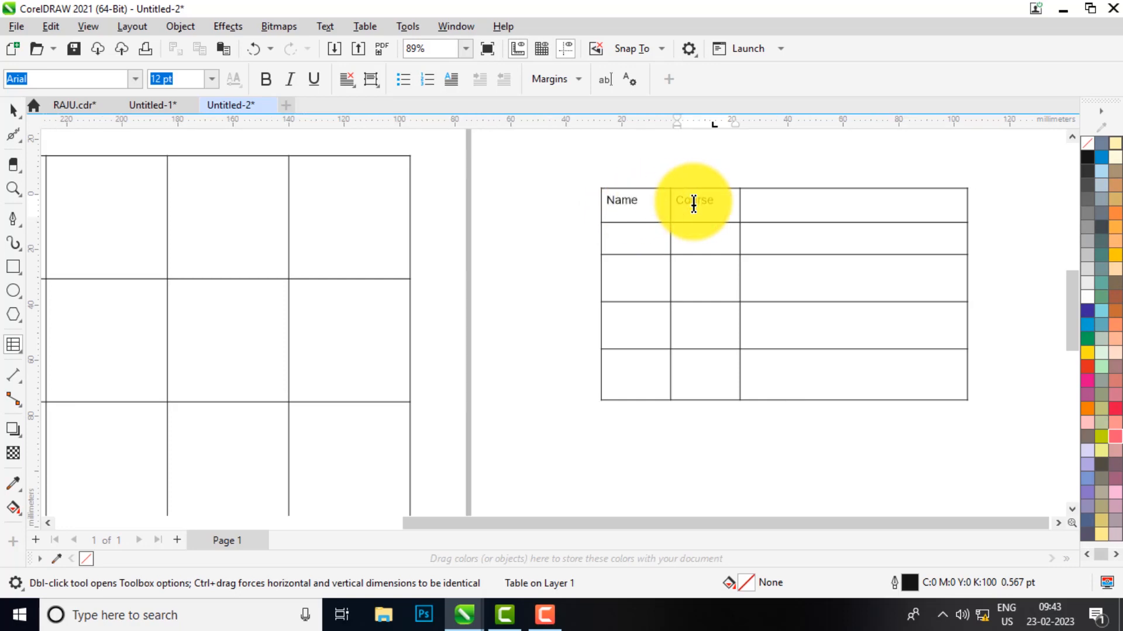
key(Tab)
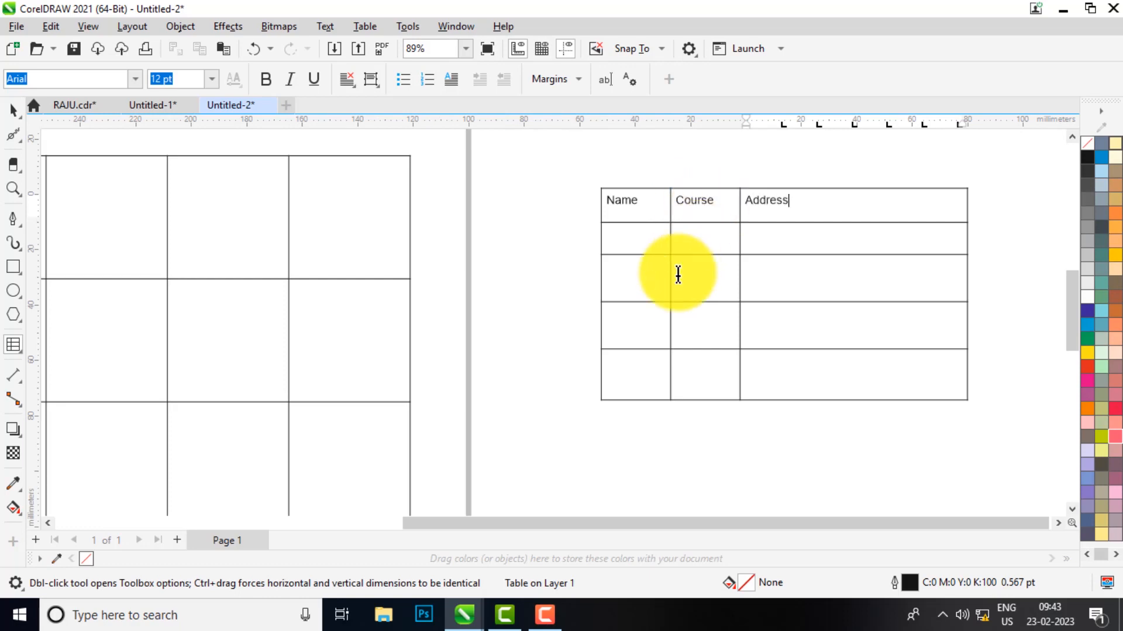
scroll(647, 166, up, 1)
scroll(647, 166, up, 8)
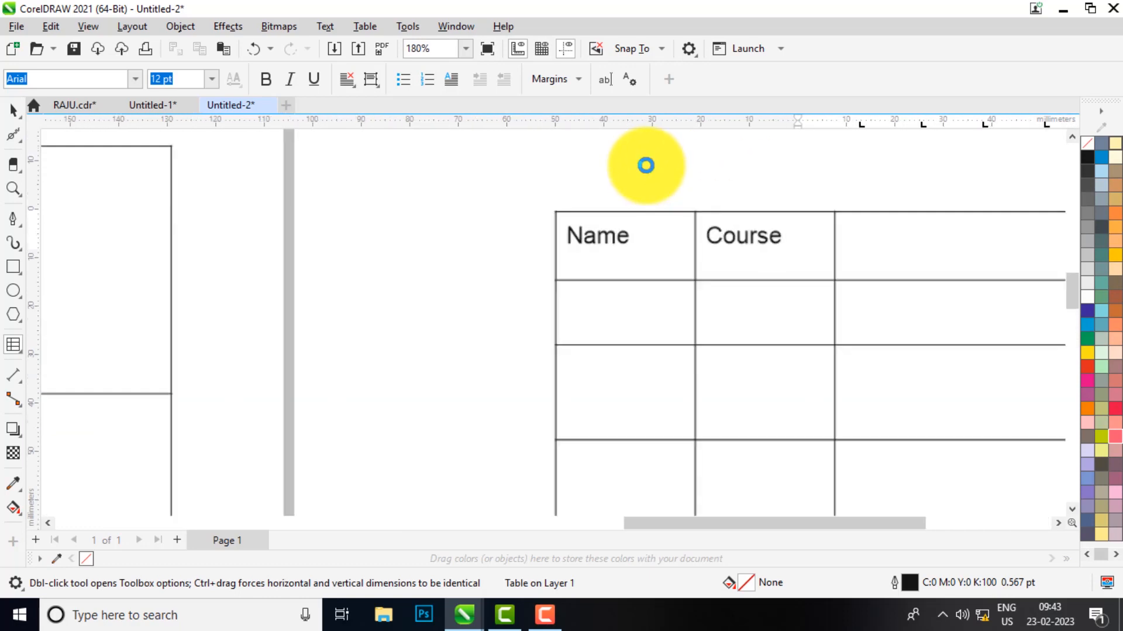
scroll(575, 269, down, 8)
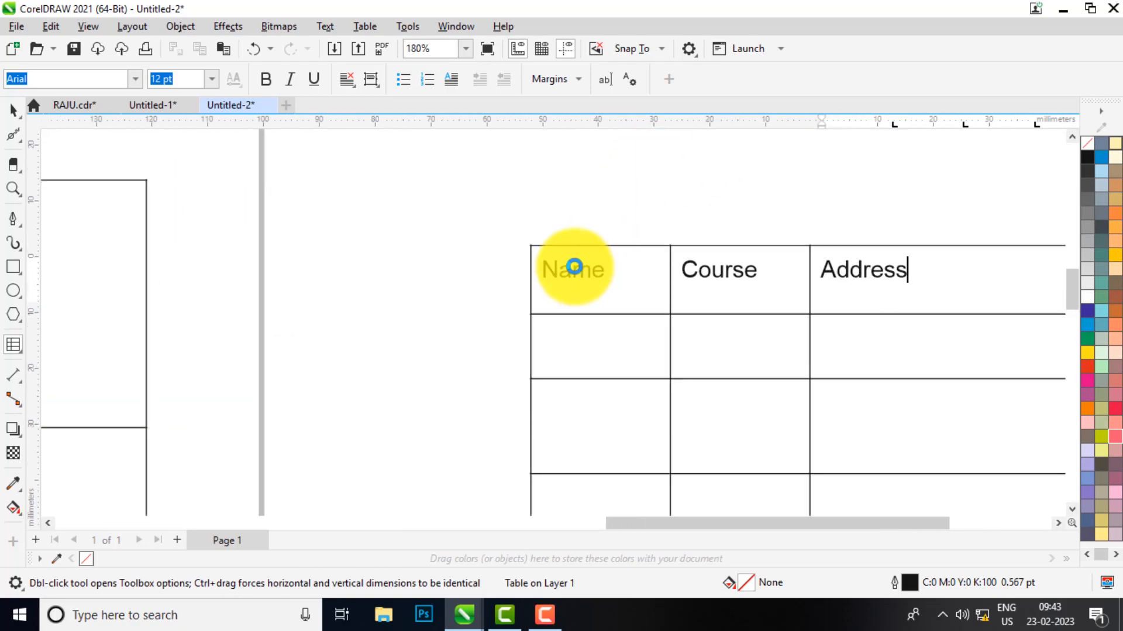
scroll(542, 269, up, 10)
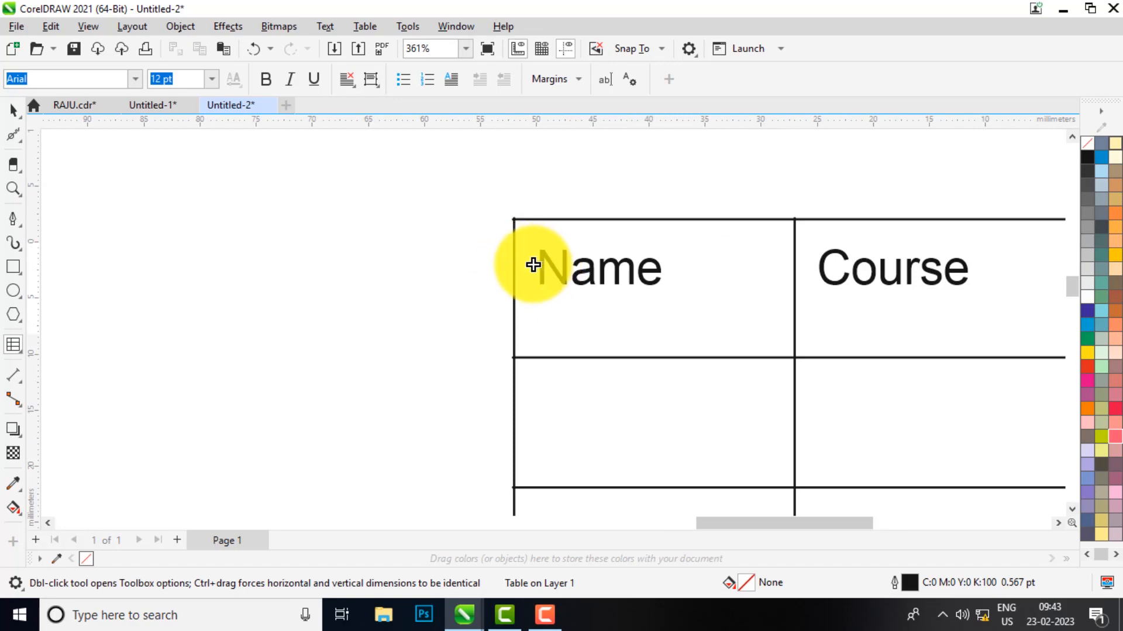
click(578, 80)
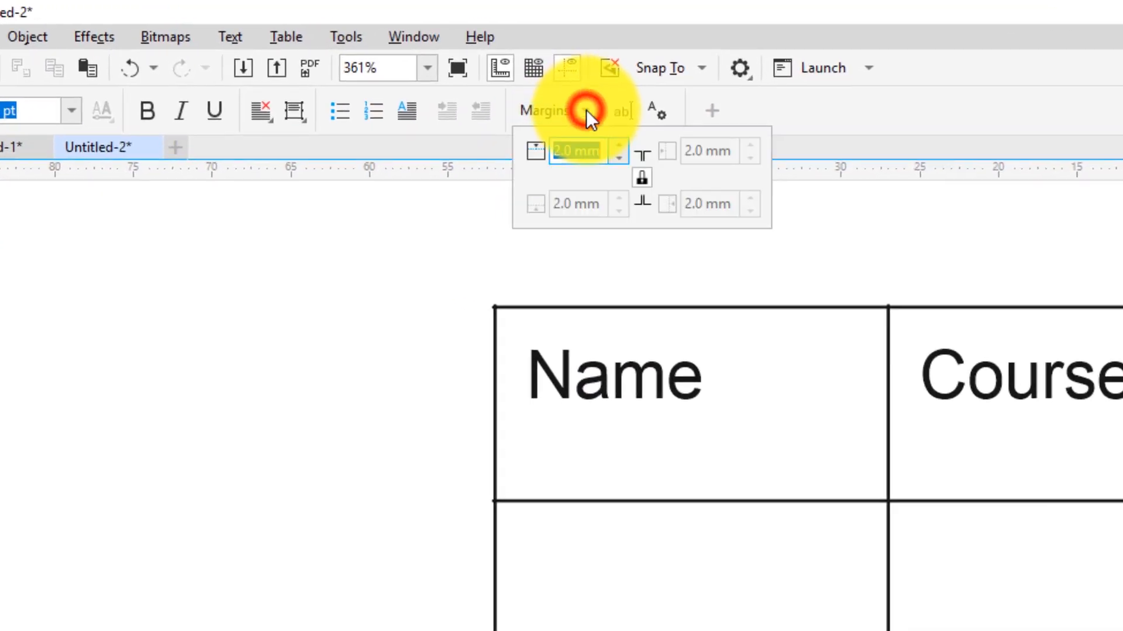
click(619, 160)
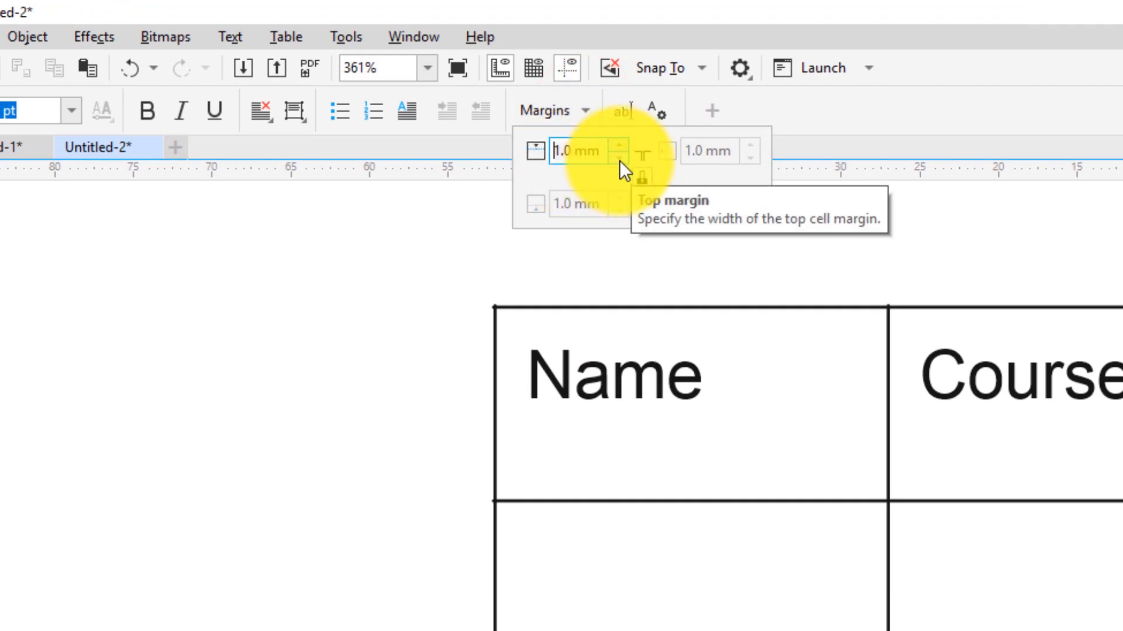
click(618, 159)
click(600, 363)
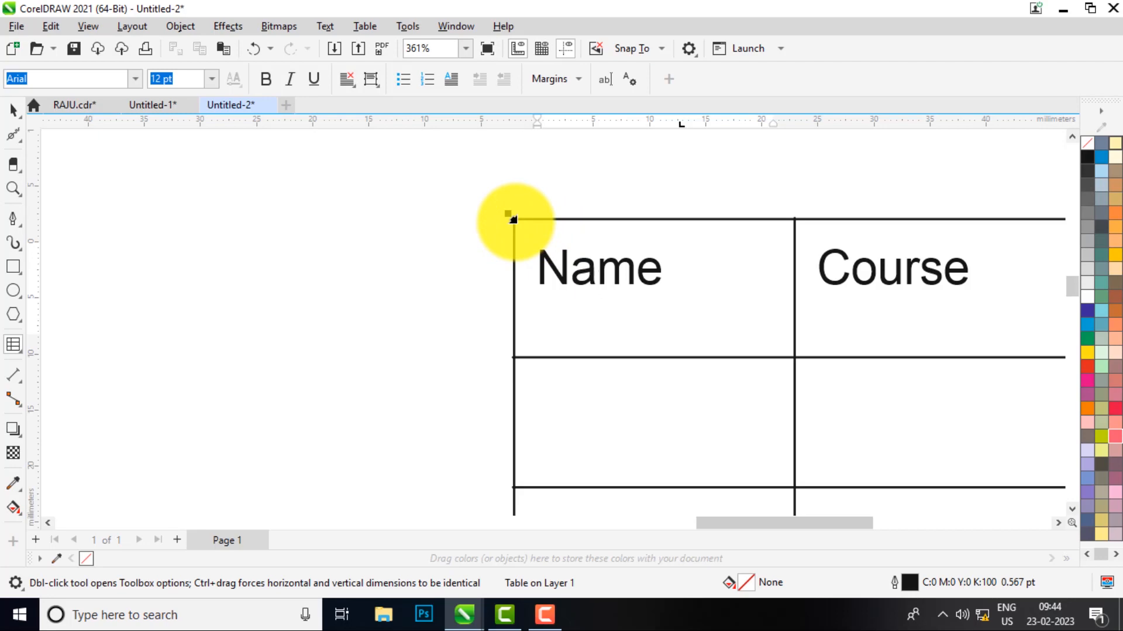
click(514, 220)
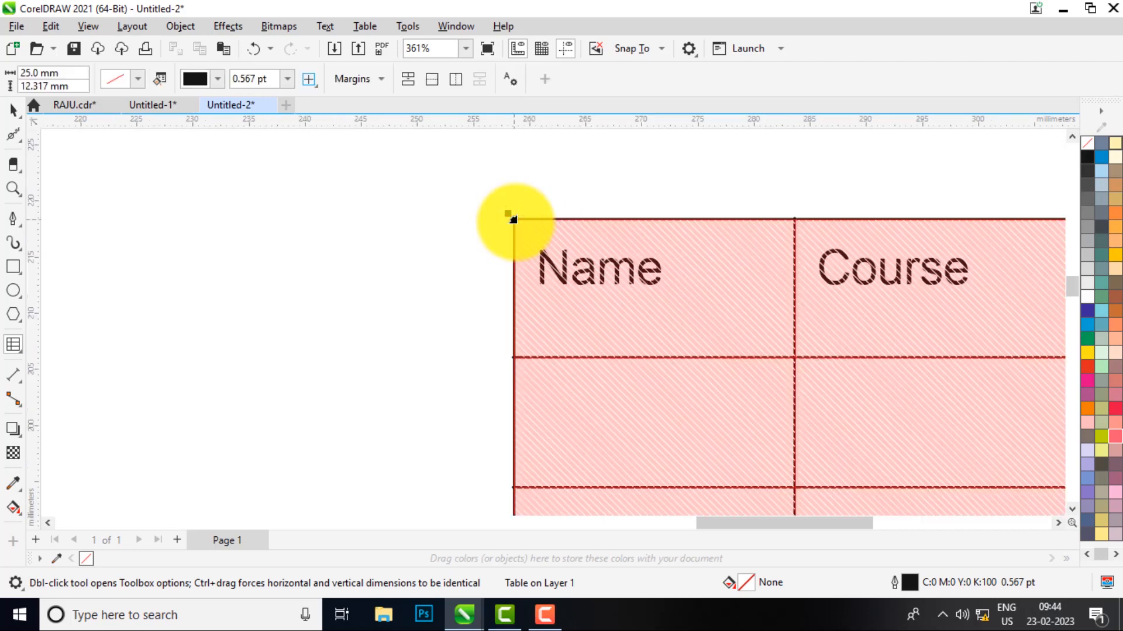
click(380, 79)
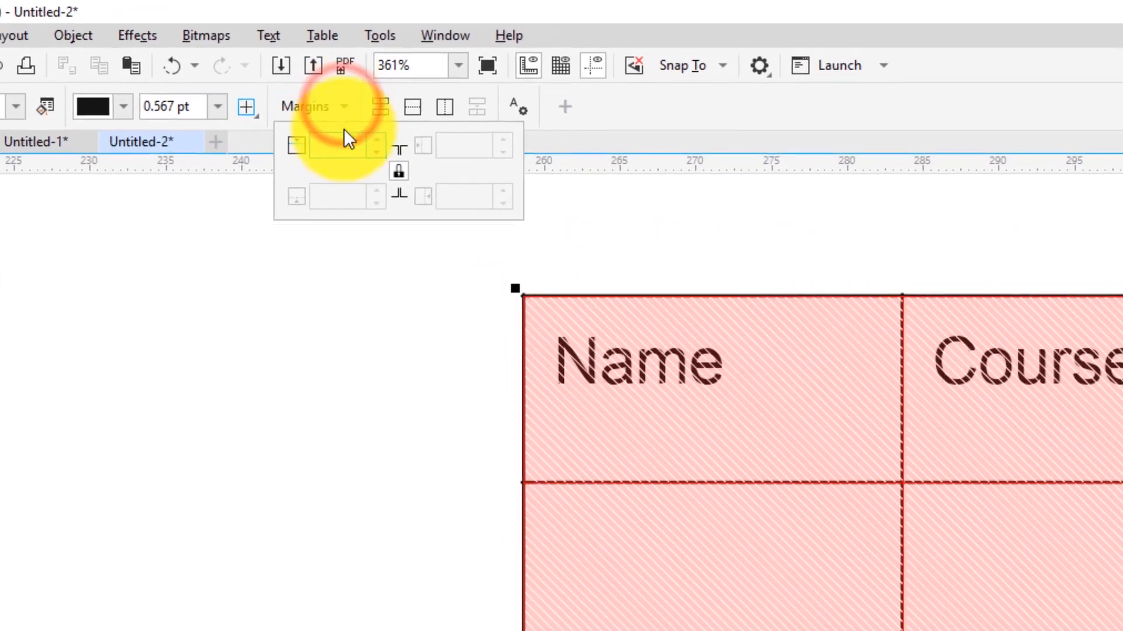
click(373, 152)
click(373, 151)
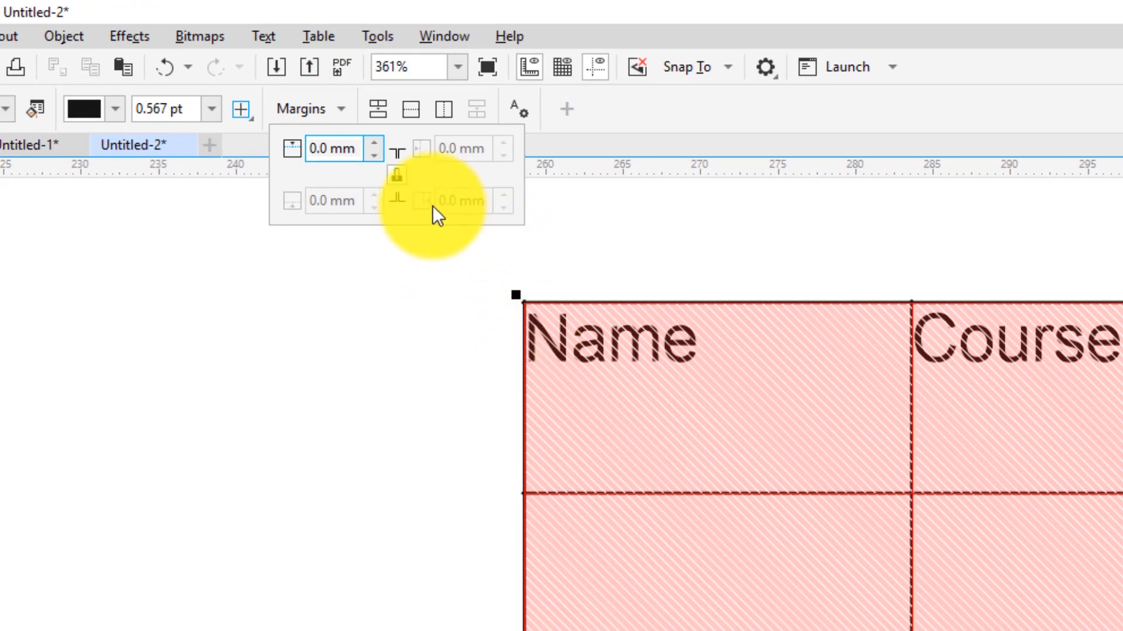
click(373, 143)
click(373, 143)
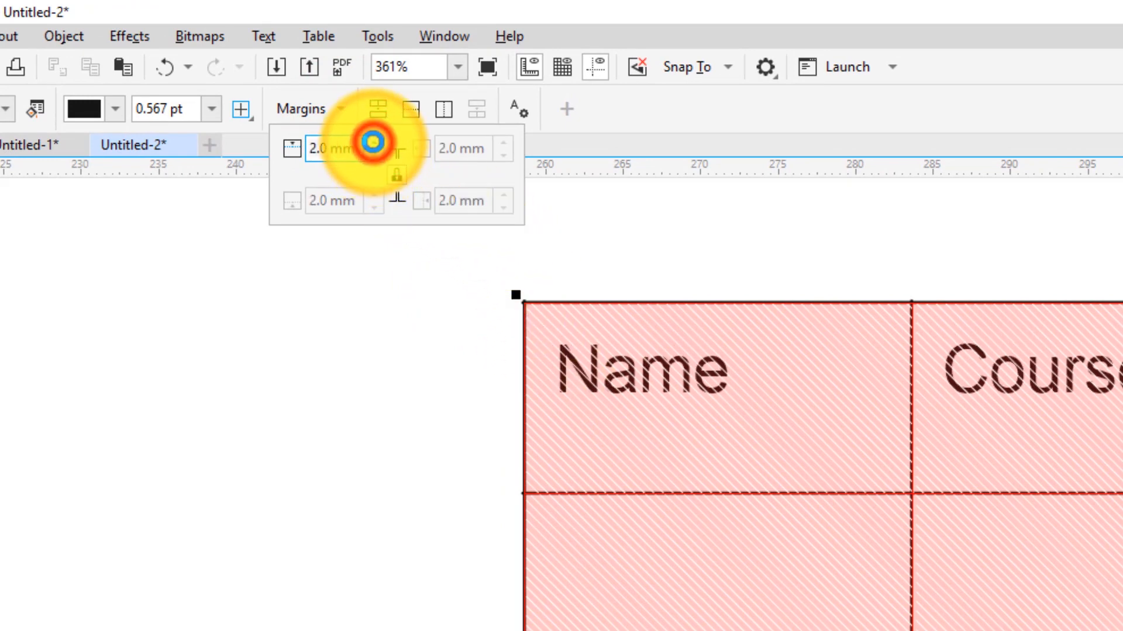
click(373, 143)
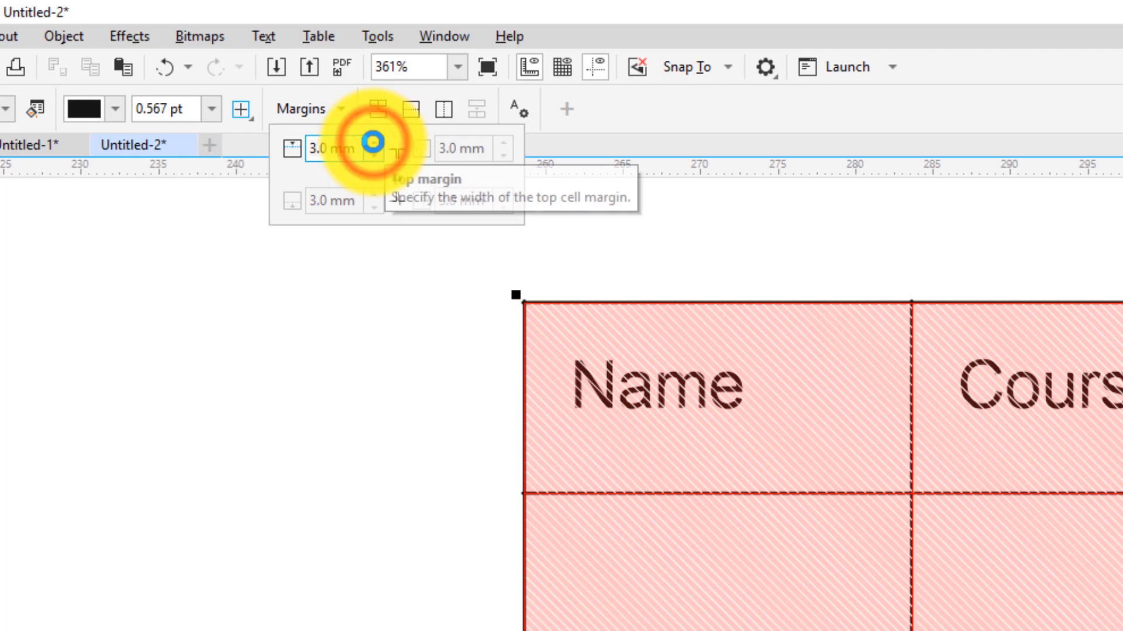
click(373, 157)
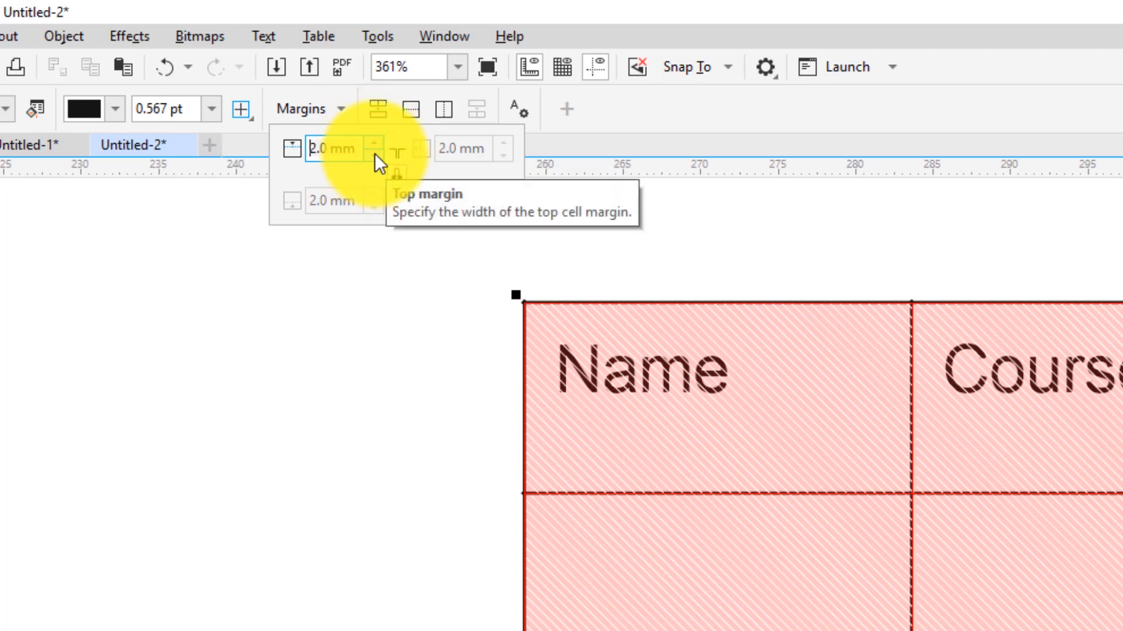
click(374, 153)
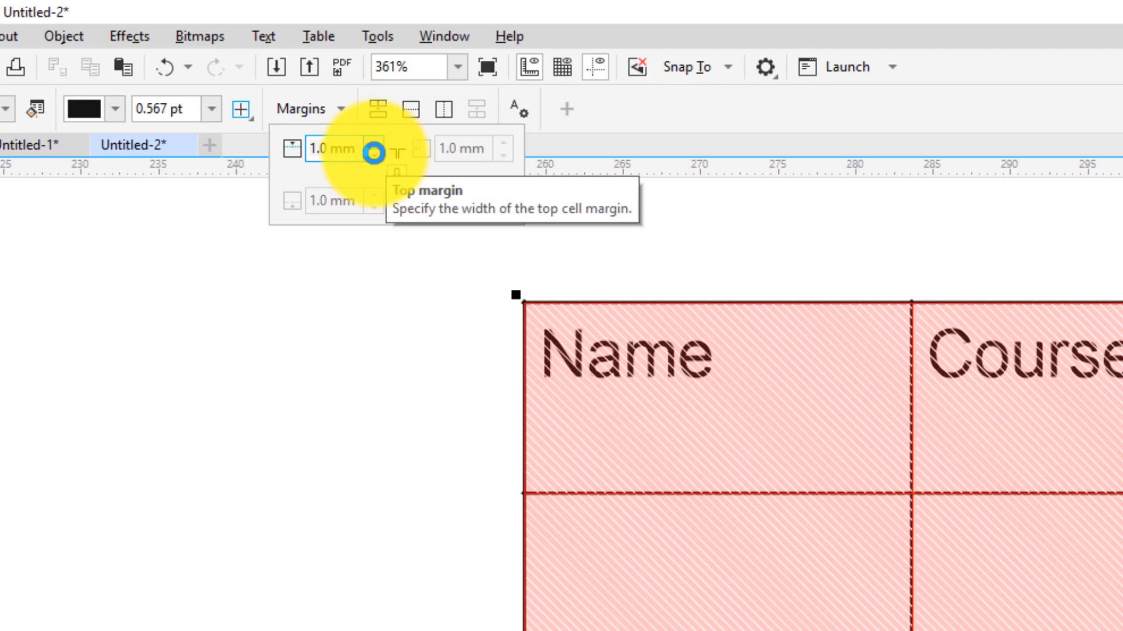
click(374, 143)
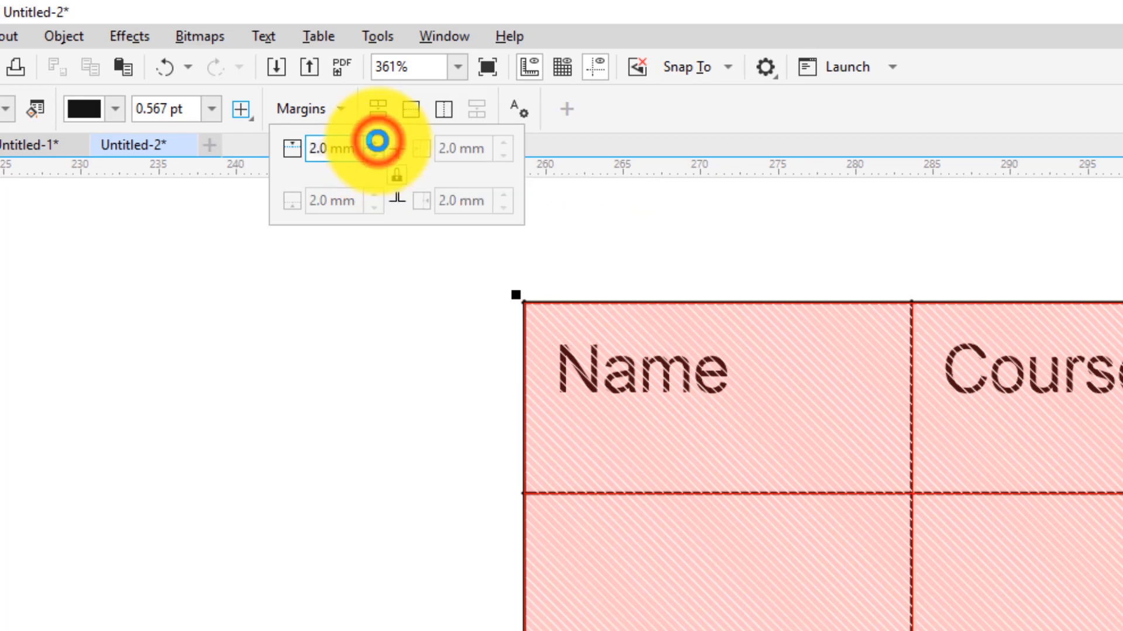
click(709, 376)
scroll(684, 376, down, 3)
scroll(679, 379, down, 2)
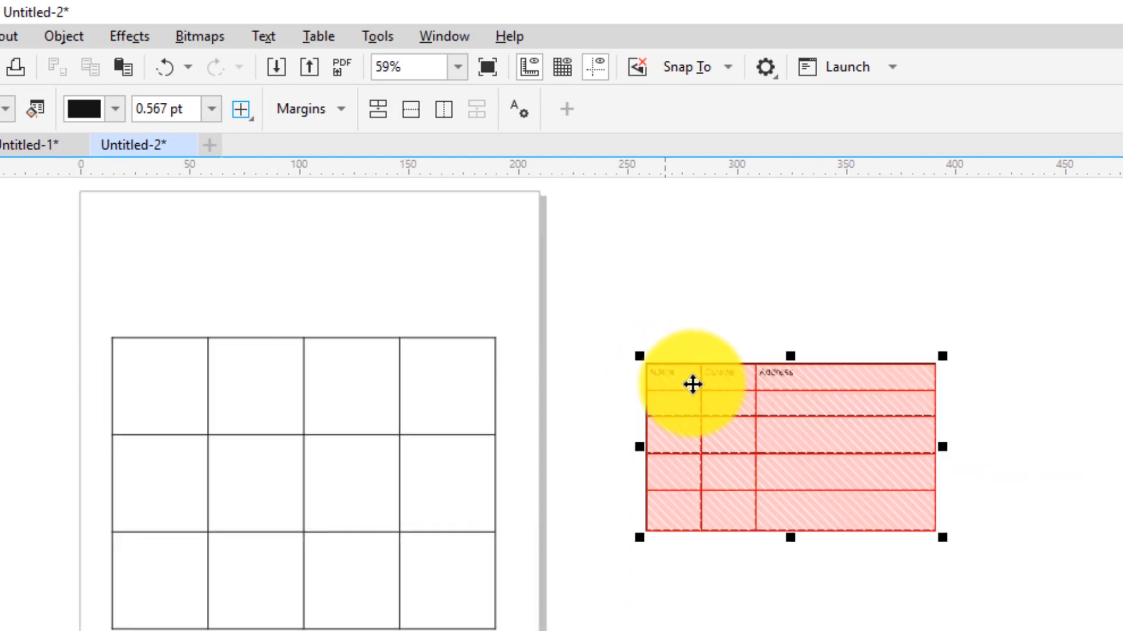
Select all cells of the Name column using the selection arrow above it
scroll(834, 414, up, 3)
click(530, 339)
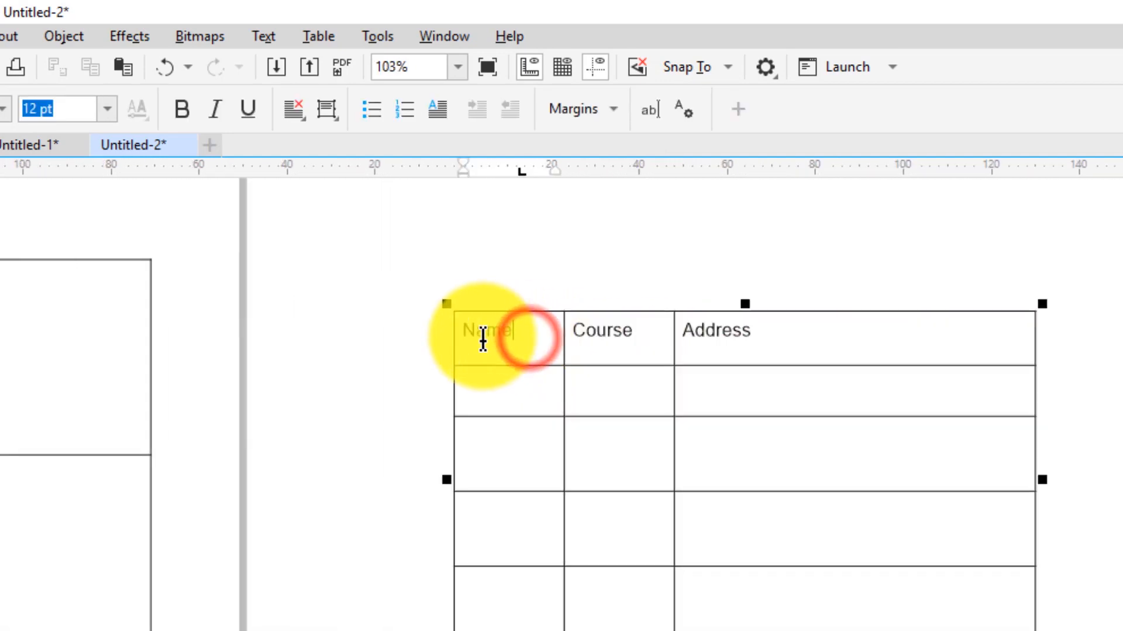
drag(479, 333, 865, 333)
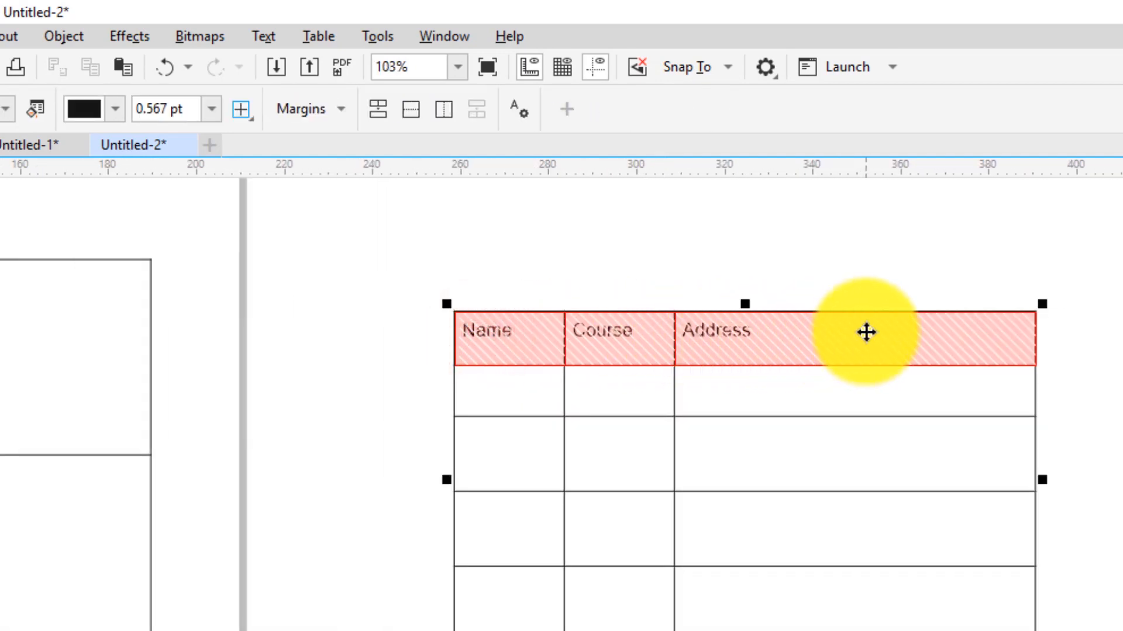
click(501, 332)
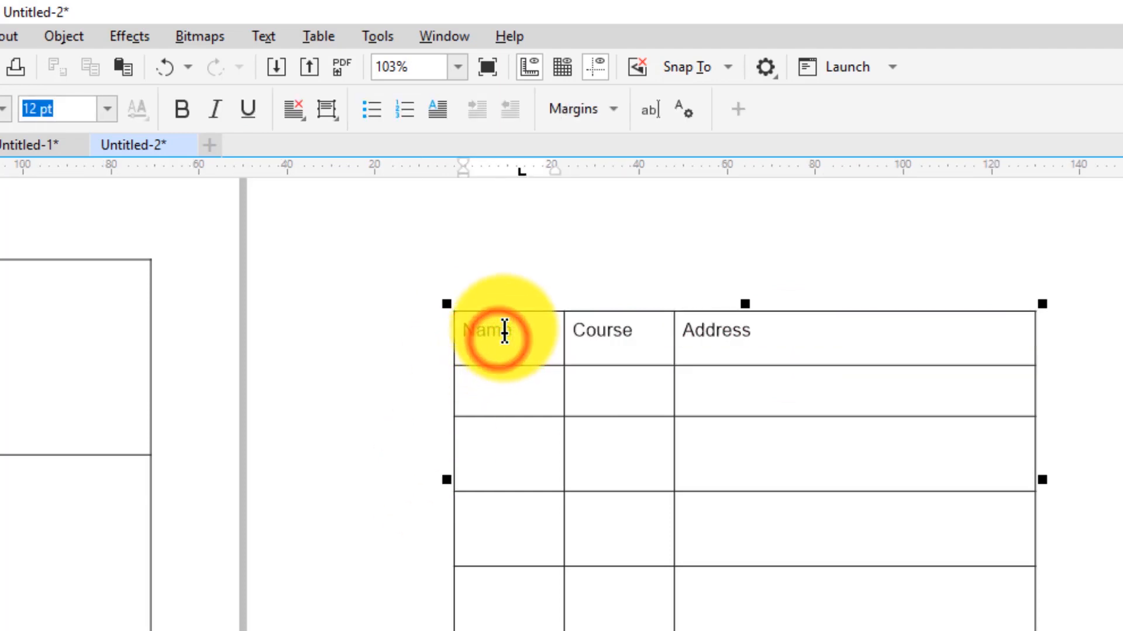
double_click(504, 329)
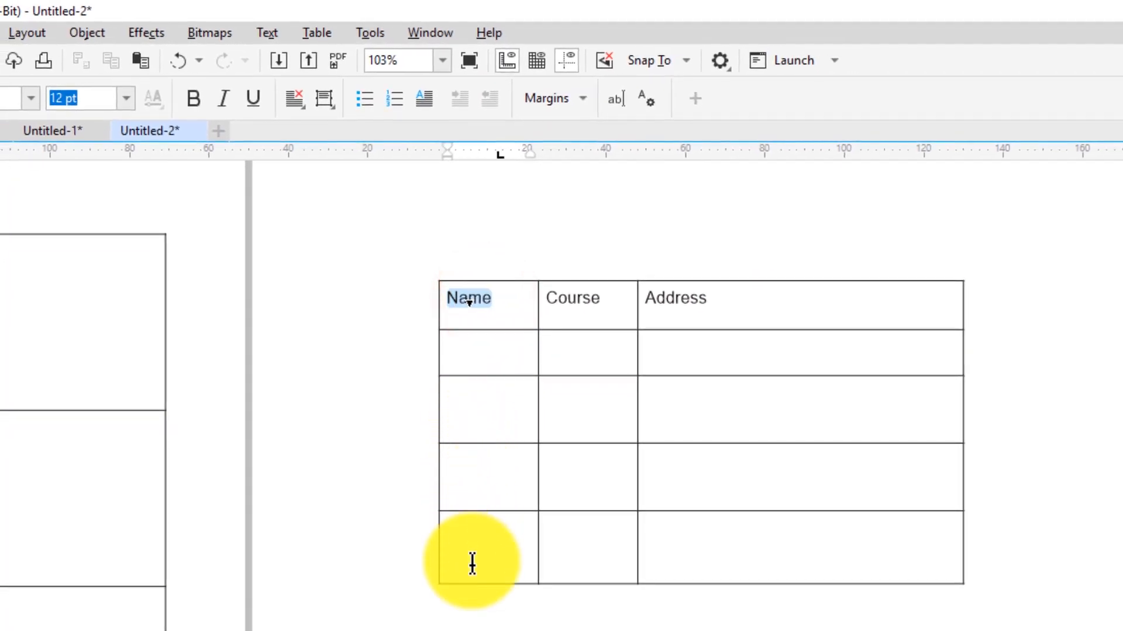
drag(519, 300, 517, 582)
mouse_move(468, 307)
mouse_down()
mouse_move(469, 493)
mouse_move(489, 565)
mouse_move(649, 563)
mouse_move(586, 414)
mouse_move(455, 308)
mouse_up()
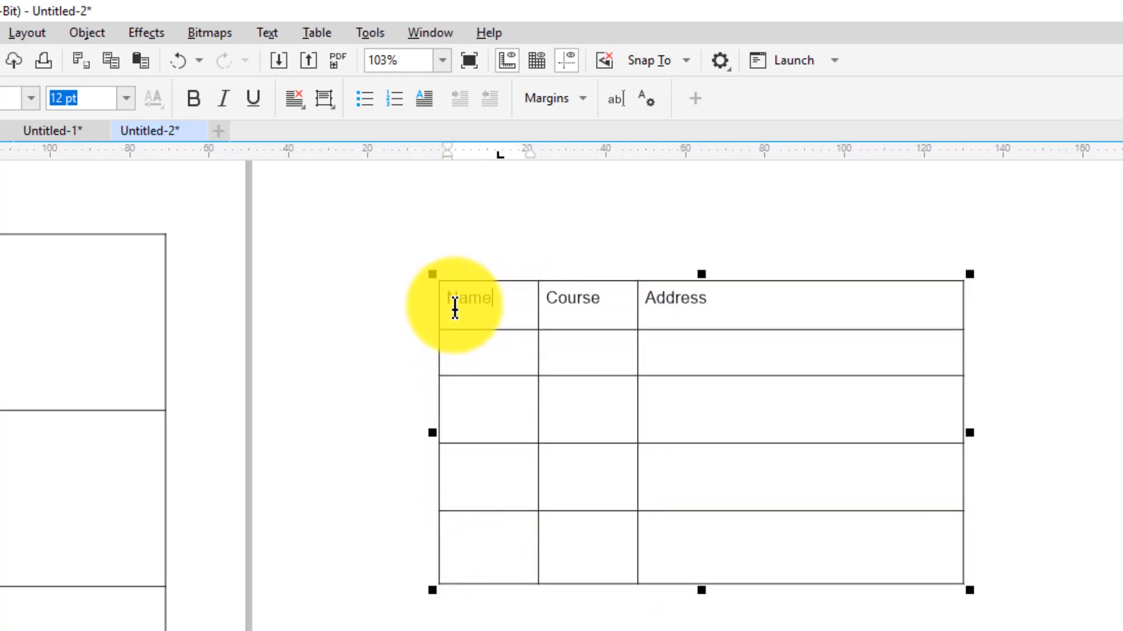
click(455, 307)
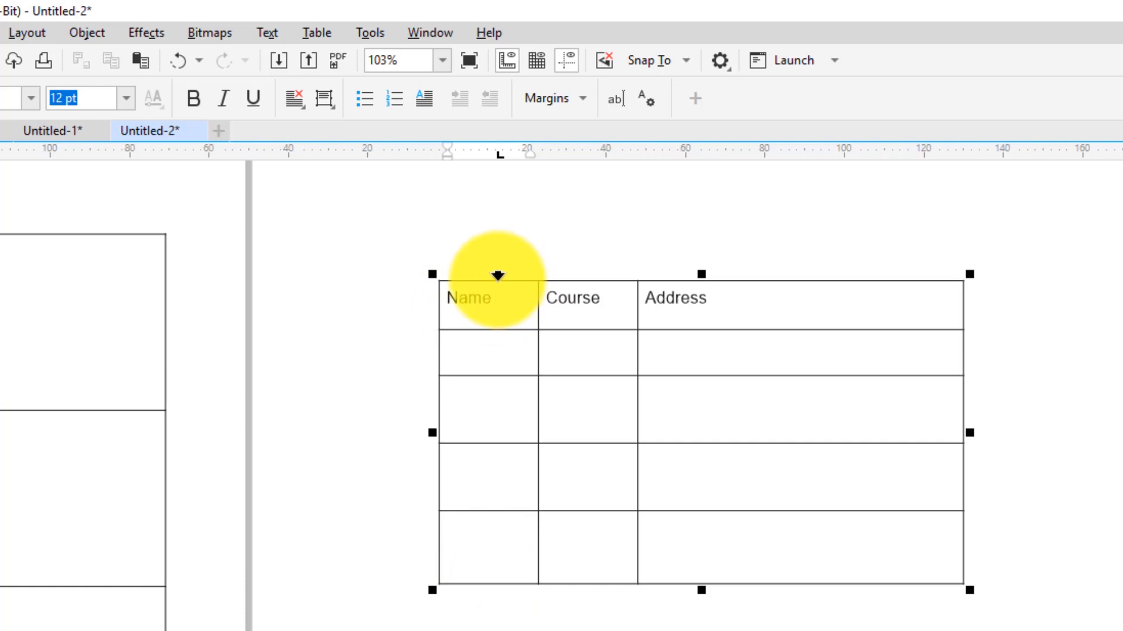
click(497, 275)
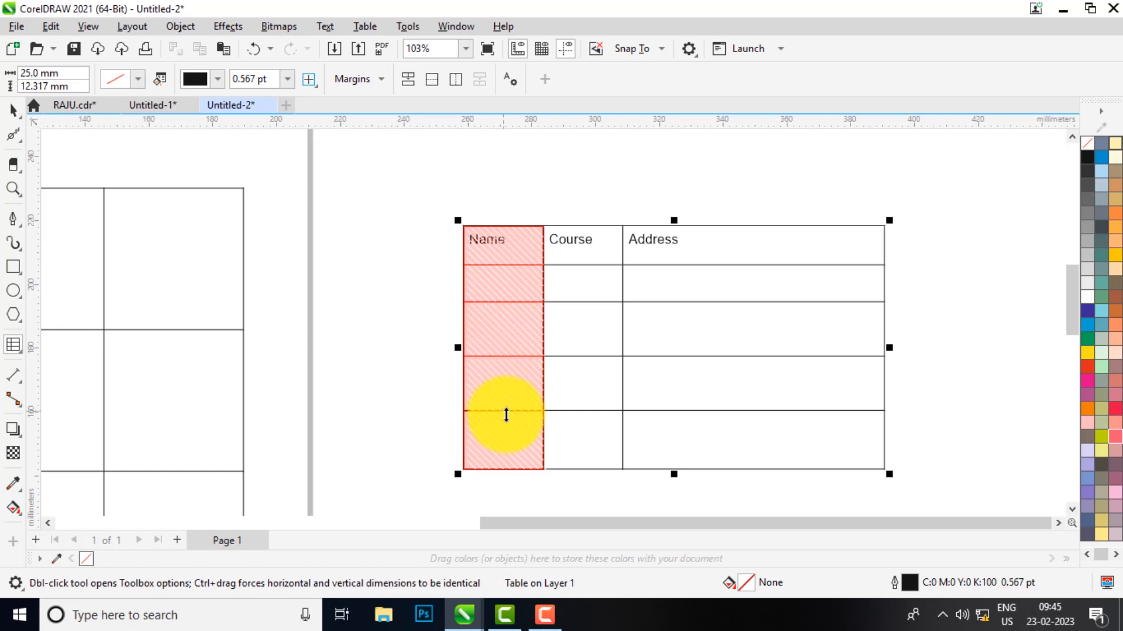
Fill the Name, Course, Address header row with magenta from the palette
click(527, 248)
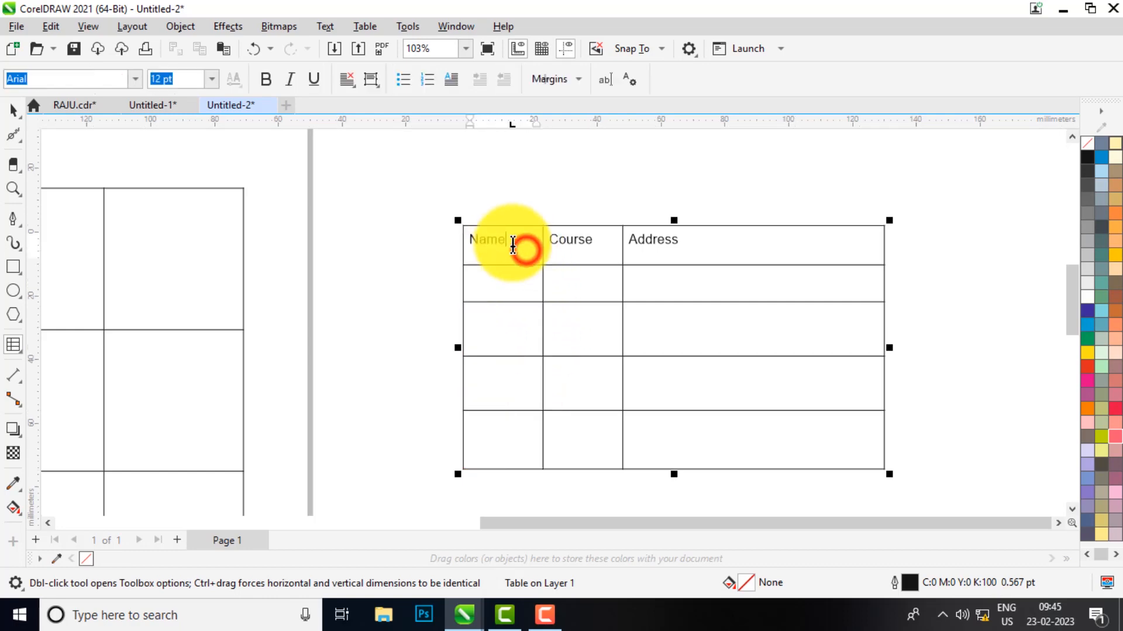
click(457, 240)
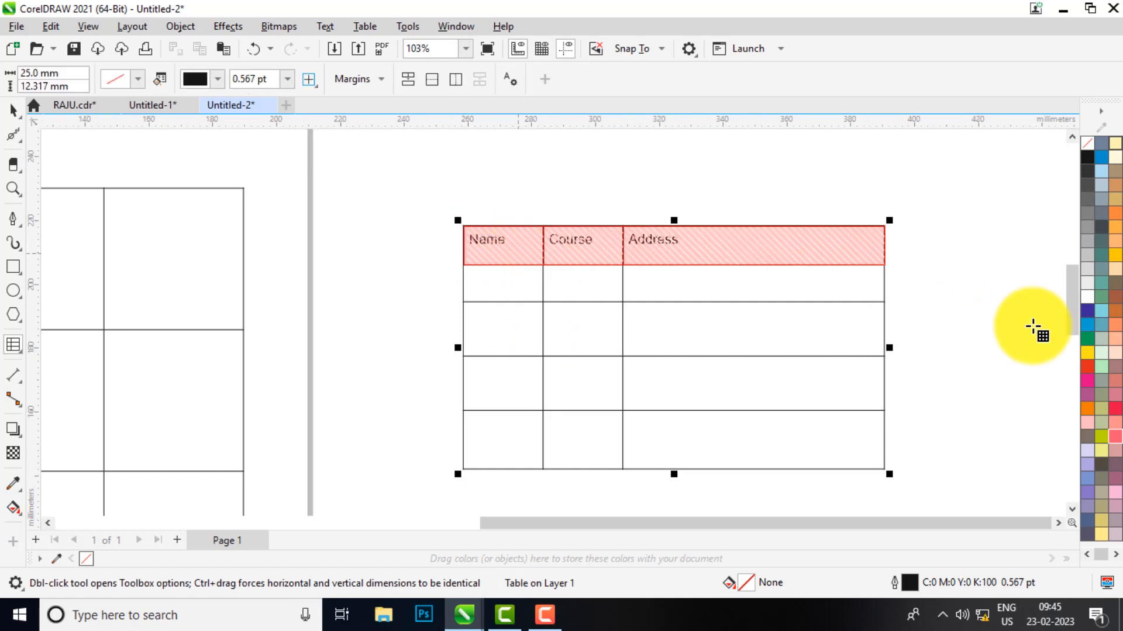
click(1084, 397)
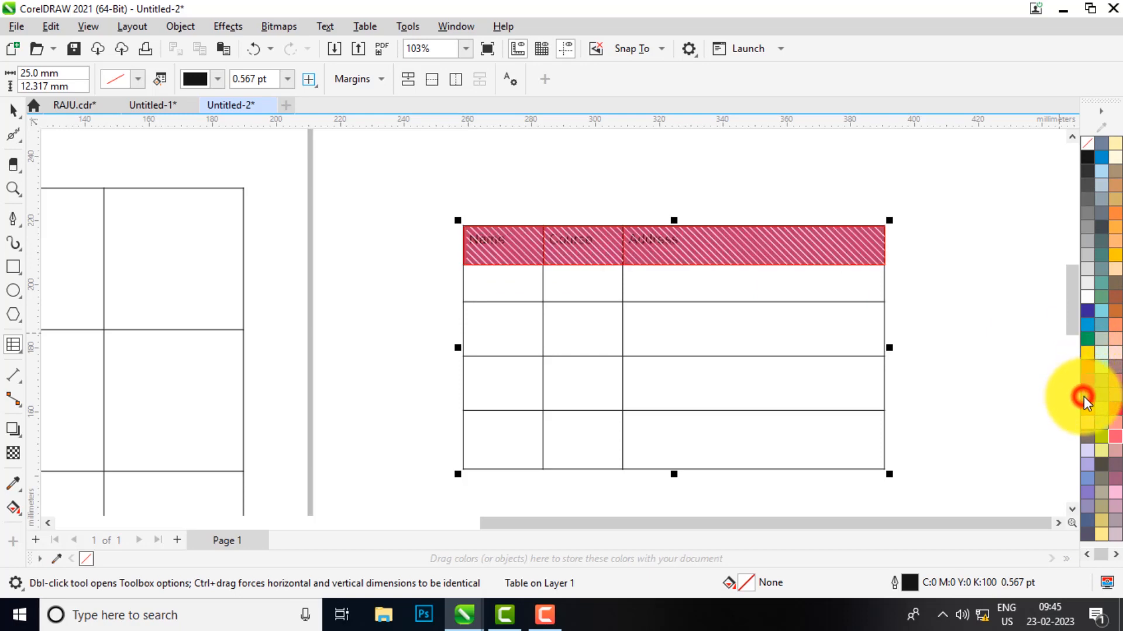
click(785, 255)
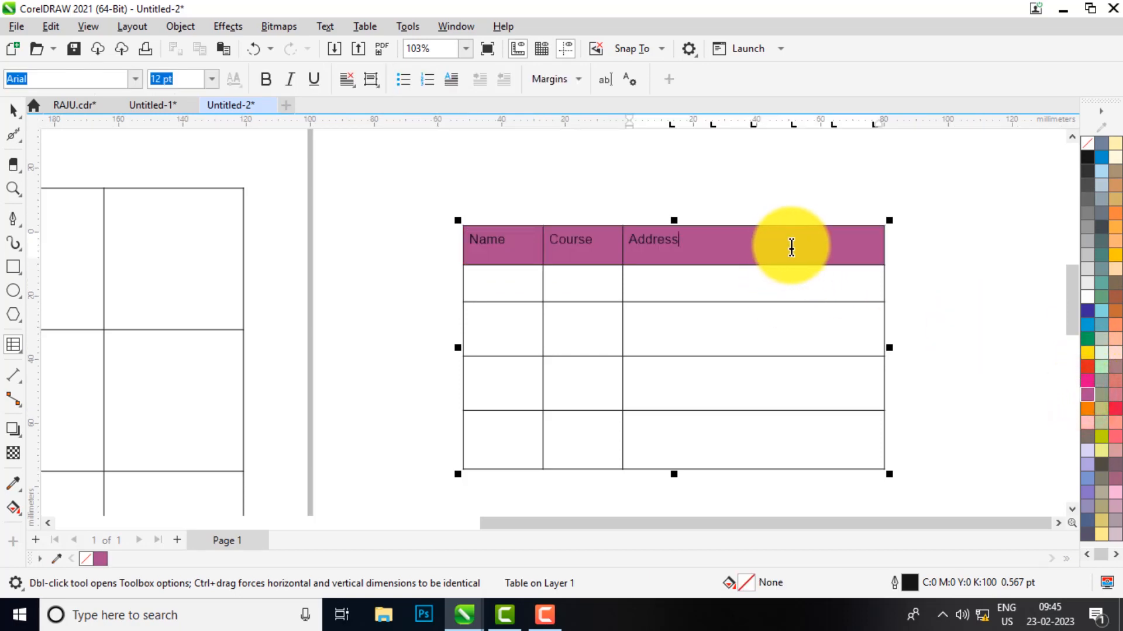
click(465, 228)
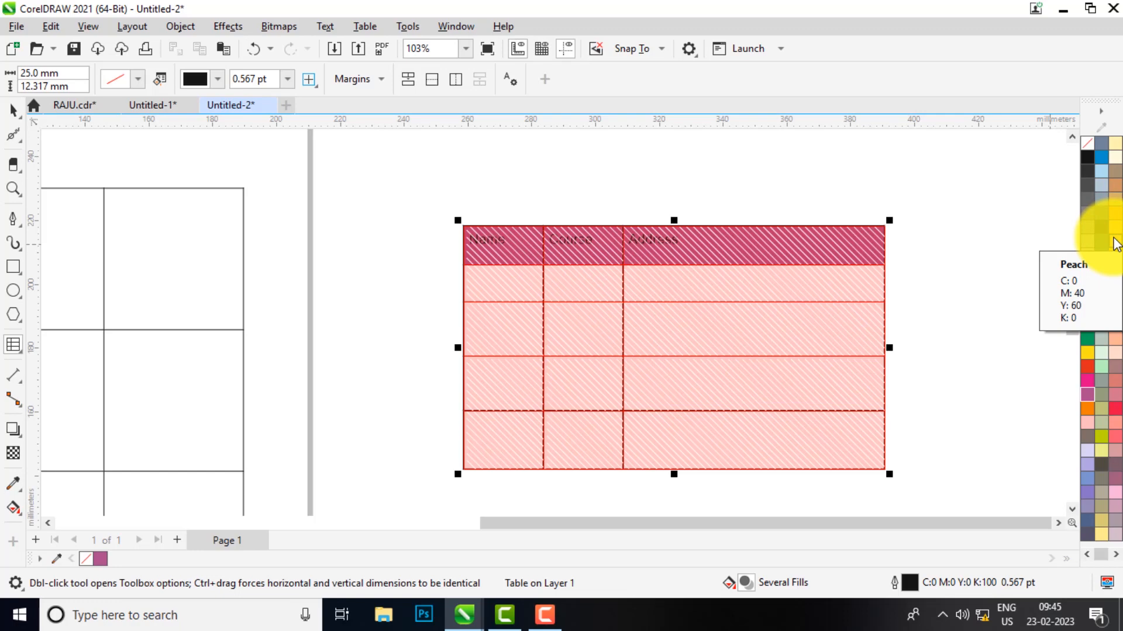
Give the selected table cells an orange outline of 1.0 pt width in the Outline Pen dialog
key(F12)
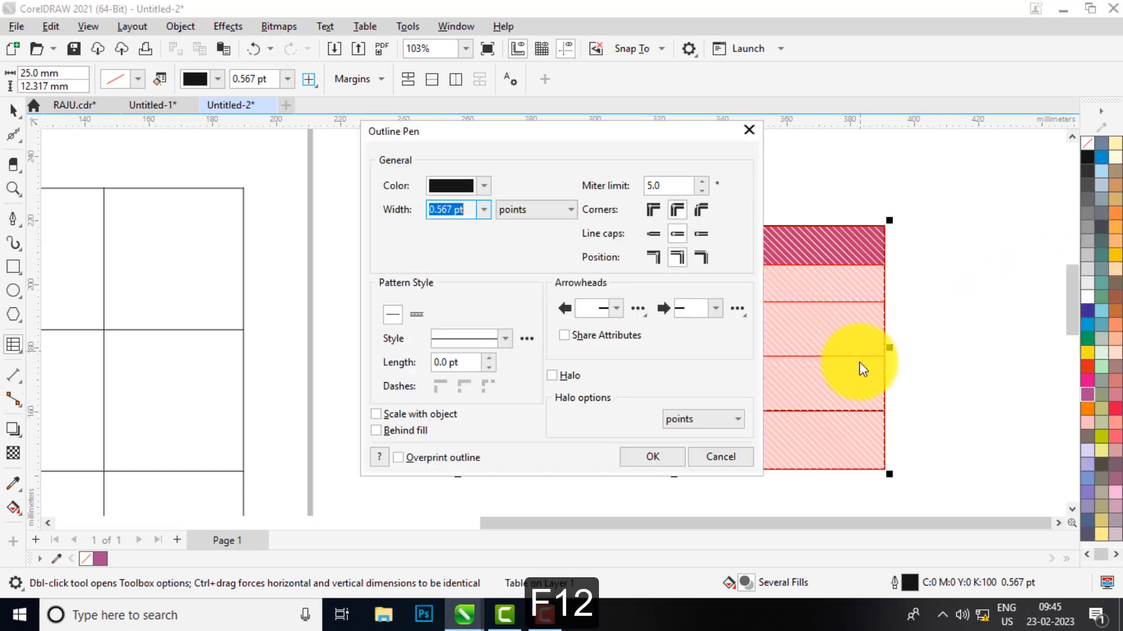
drag(542, 135, 264, 152)
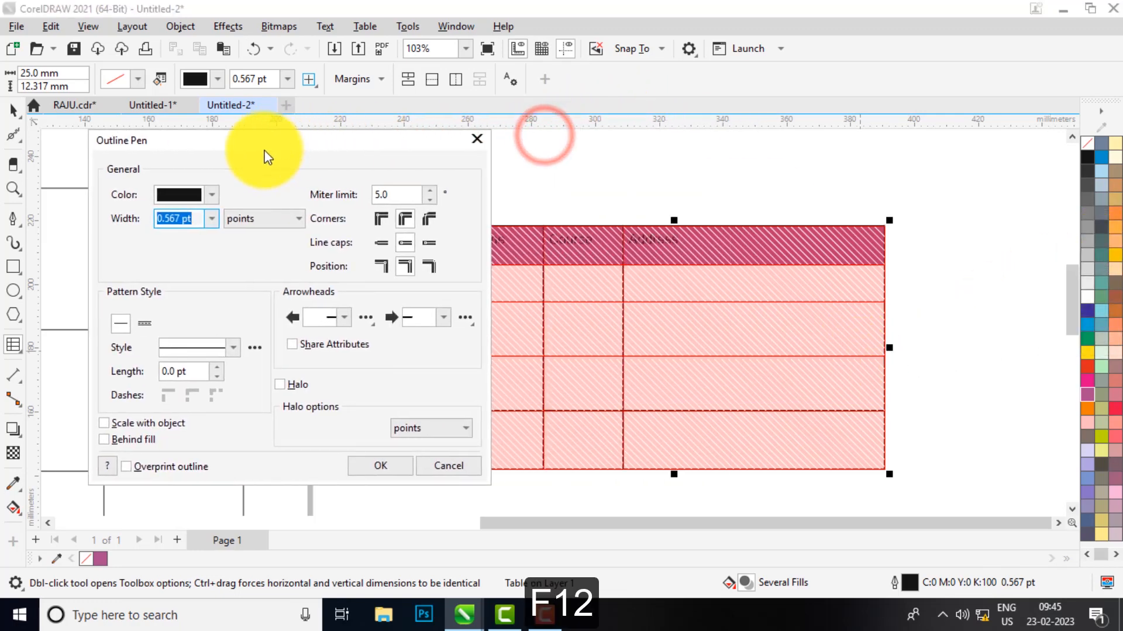
click(212, 193)
click(255, 281)
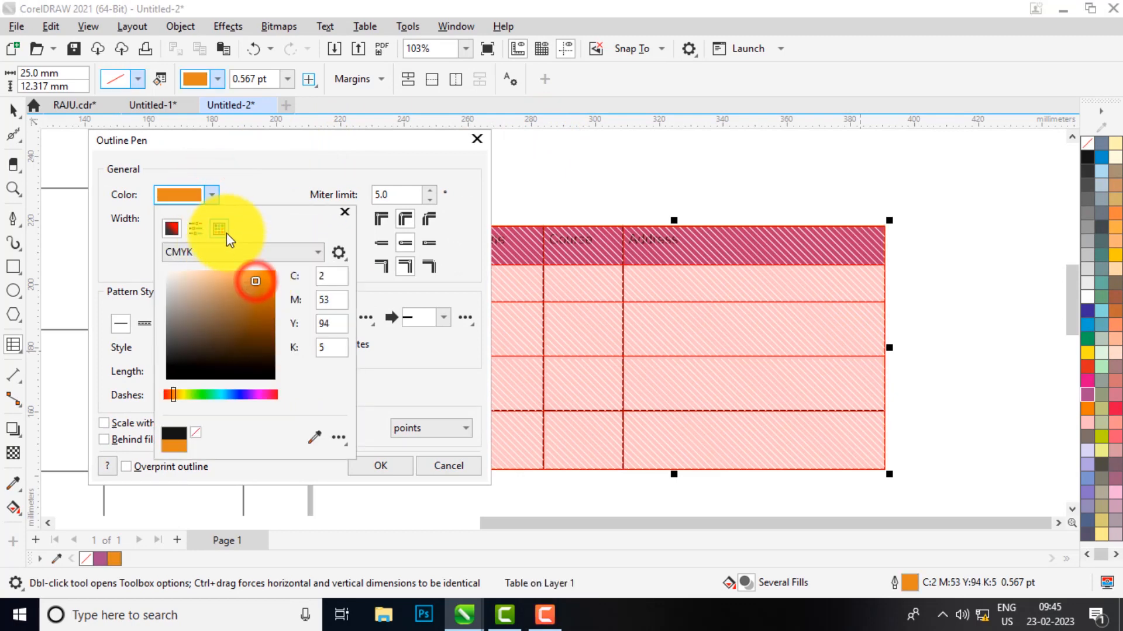
click(244, 174)
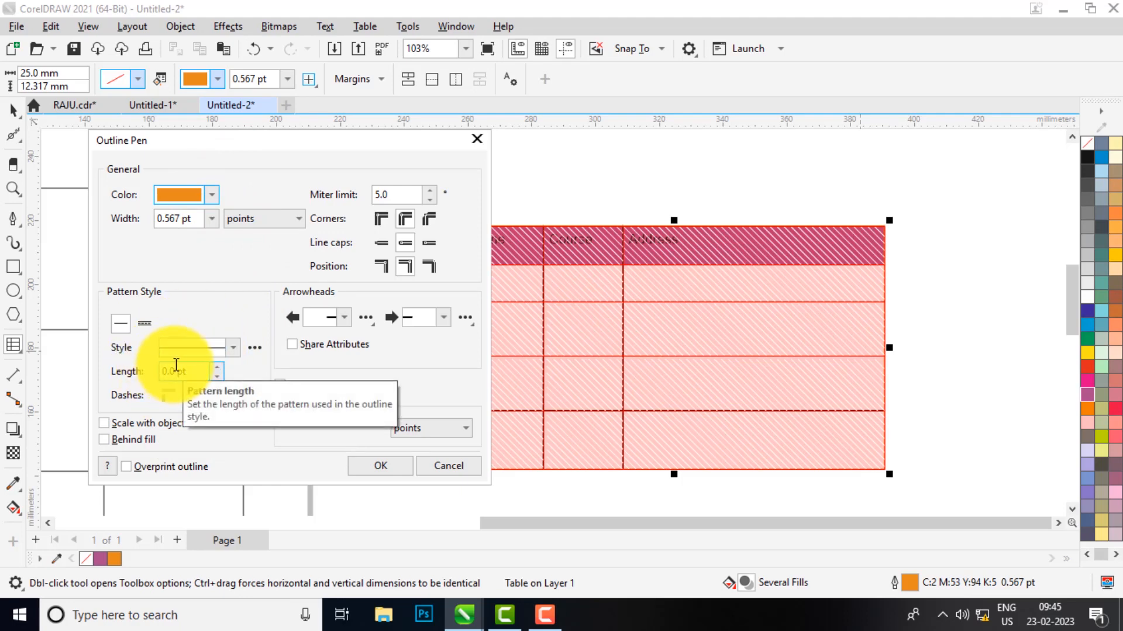
click(211, 218)
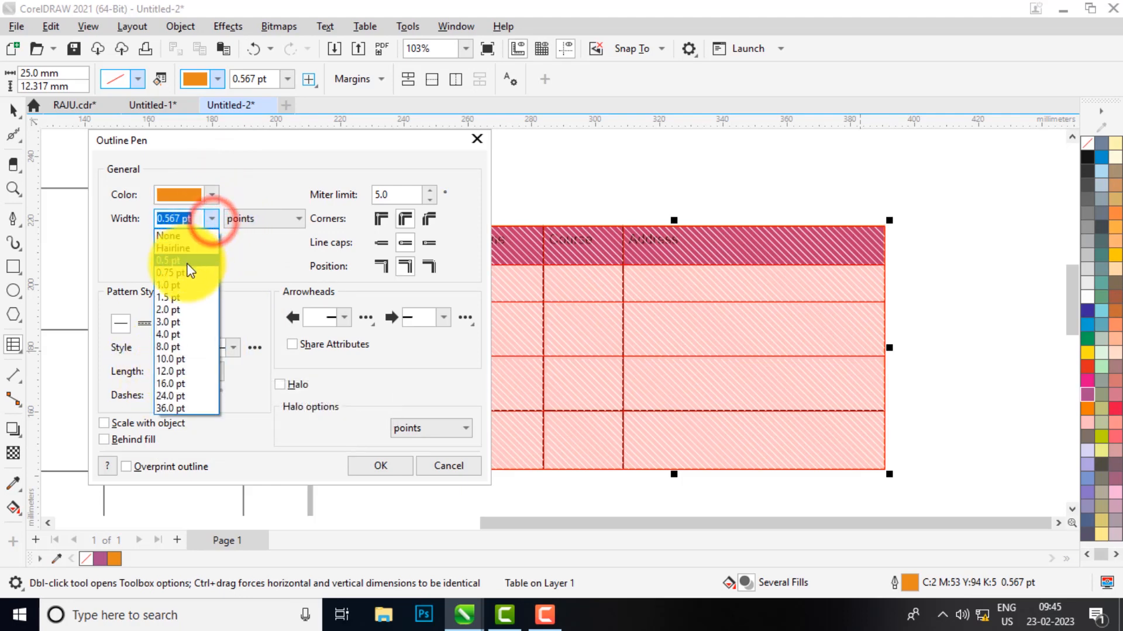
click(175, 285)
click(367, 468)
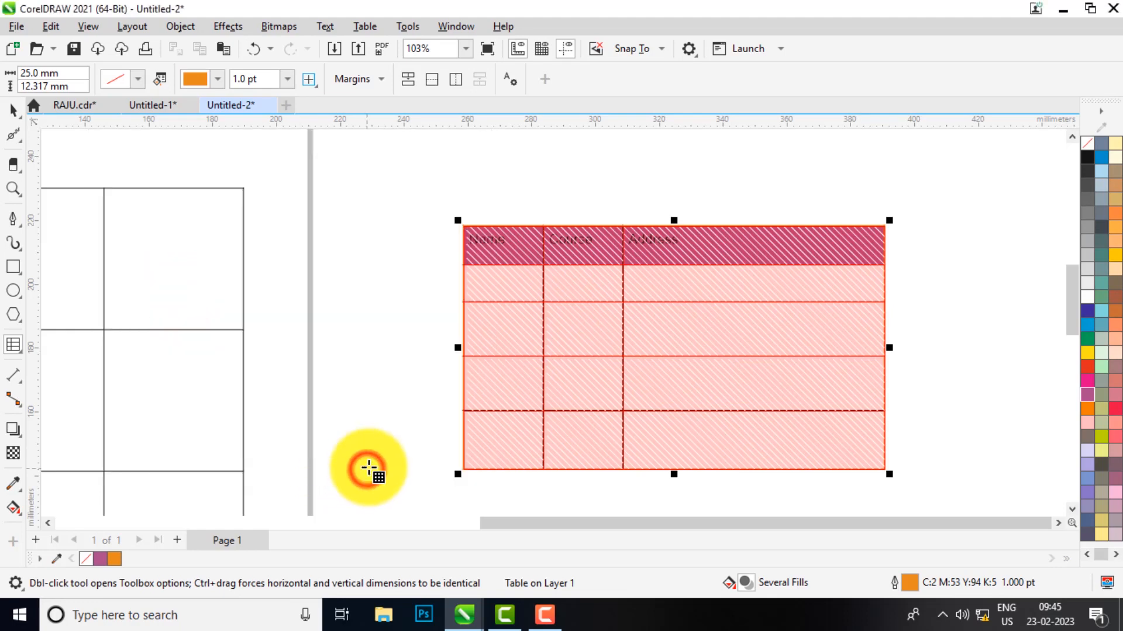
click(649, 312)
scroll(676, 263, up, 1)
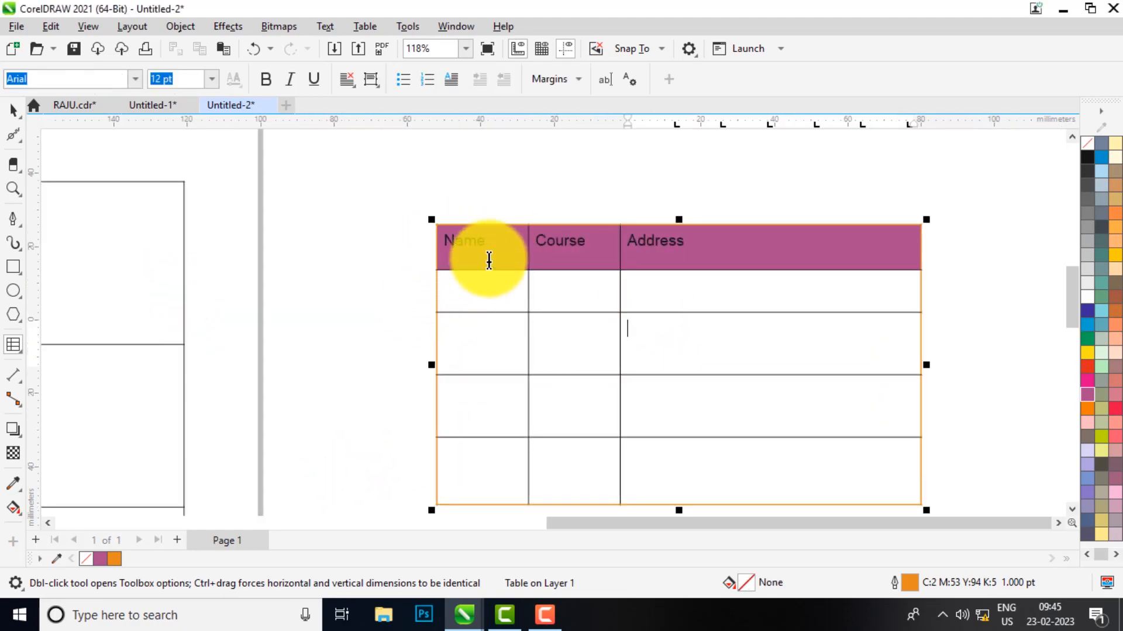
click(436, 221)
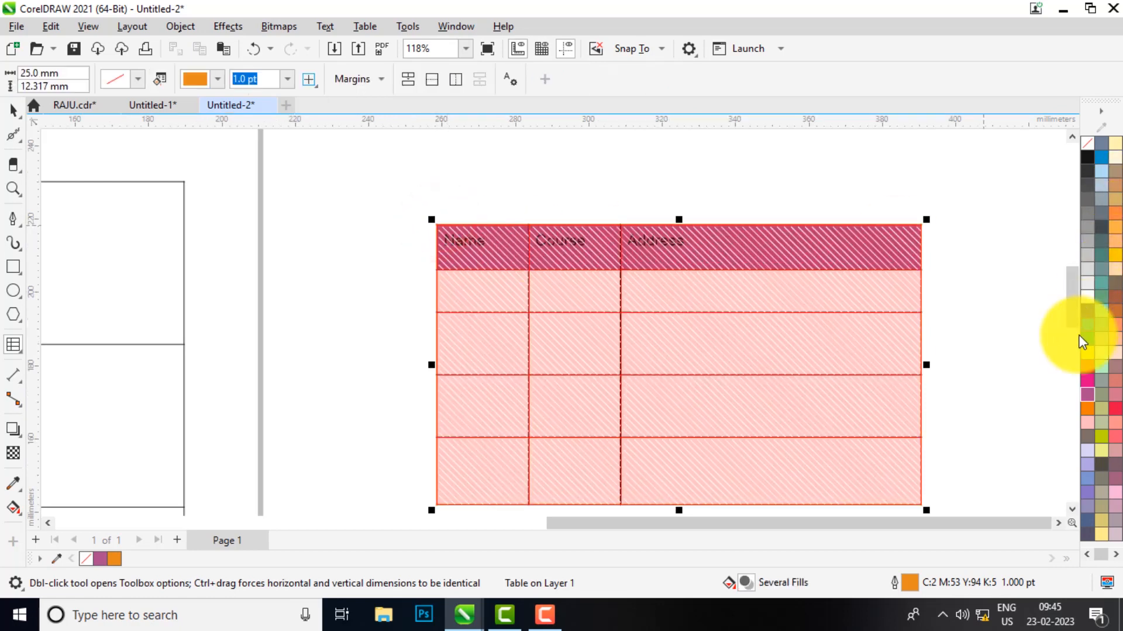
Set the outline colour to yellow for the whole table, the top two rows, and the header row
right_click(1085, 355)
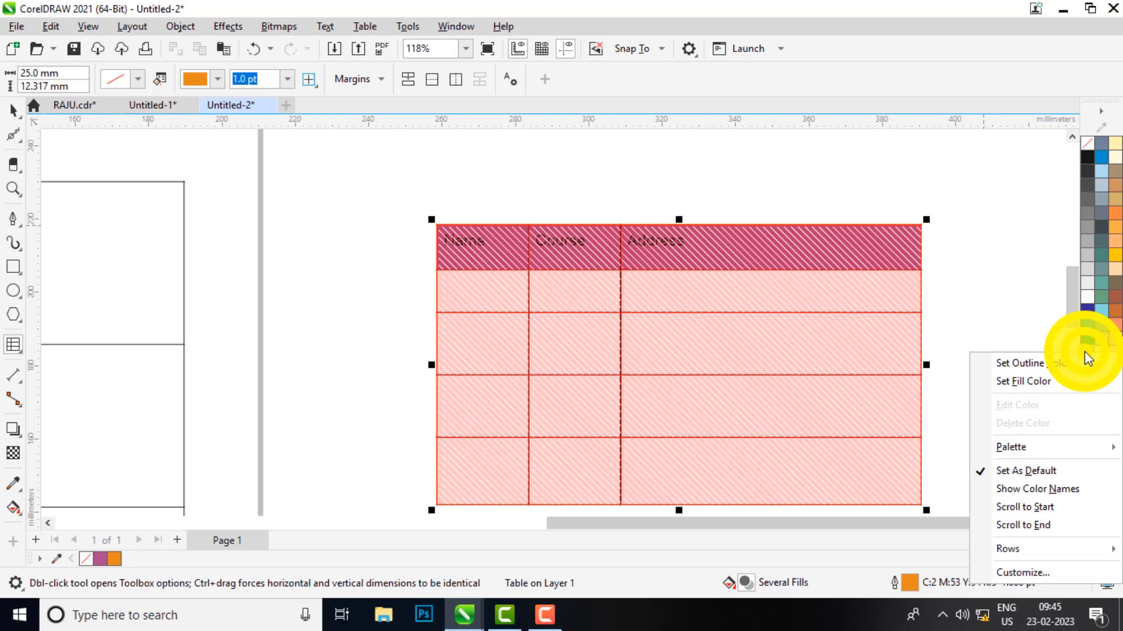
click(1040, 361)
click(789, 340)
mouse_move(314, 245)
mouse_down()
mouse_move(546, 225)
mouse_move(565, 205)
mouse_up()
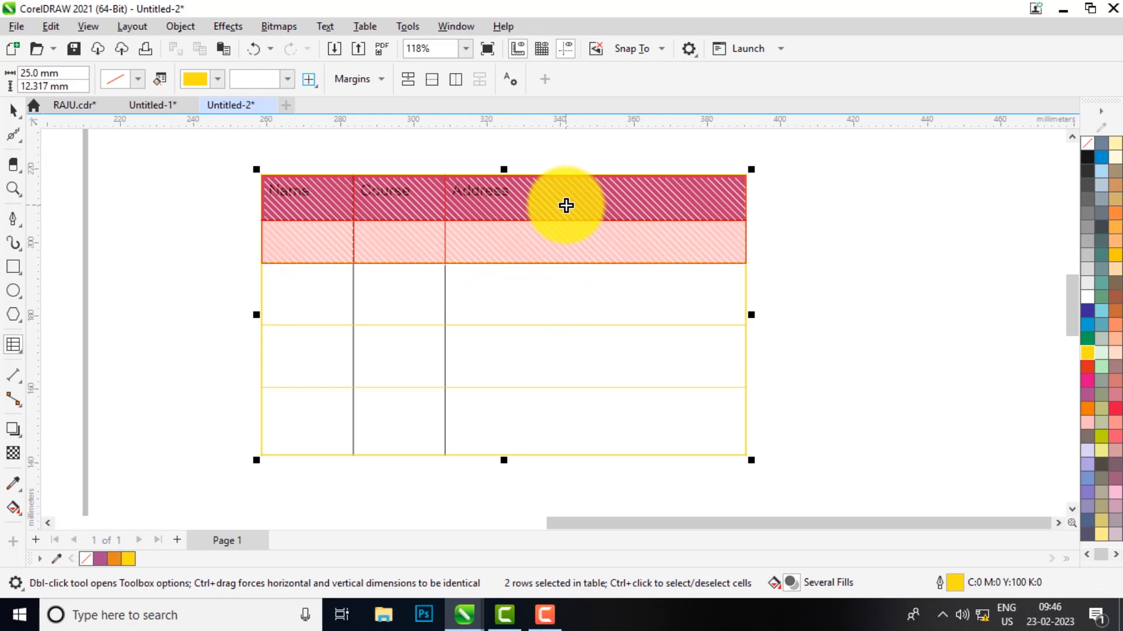
right_click(1082, 356)
click(1044, 370)
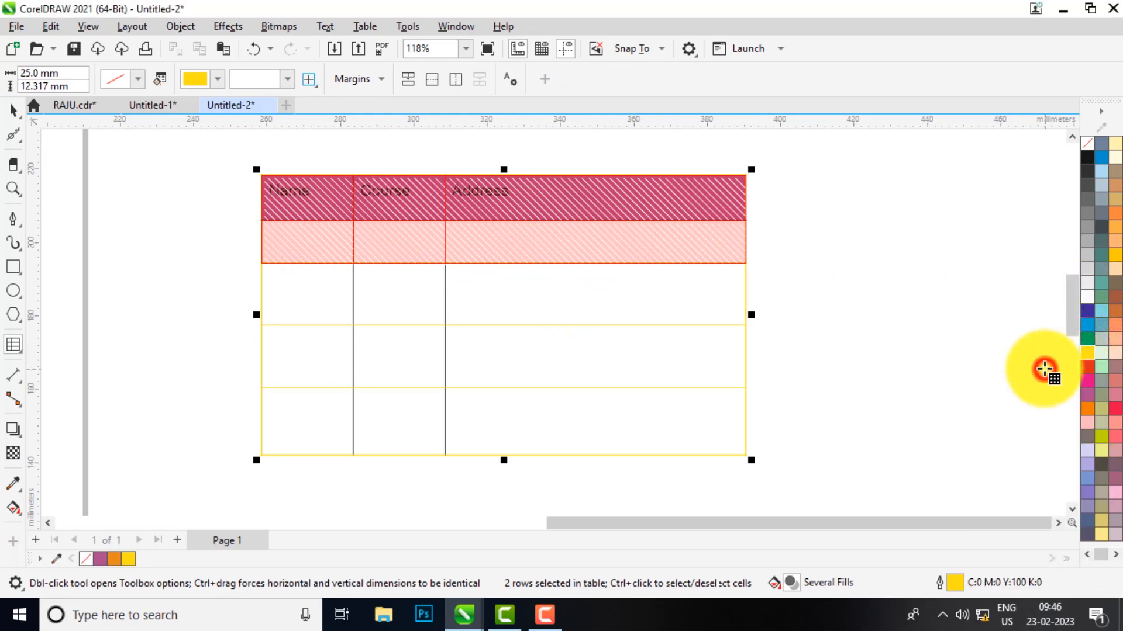
click(618, 238)
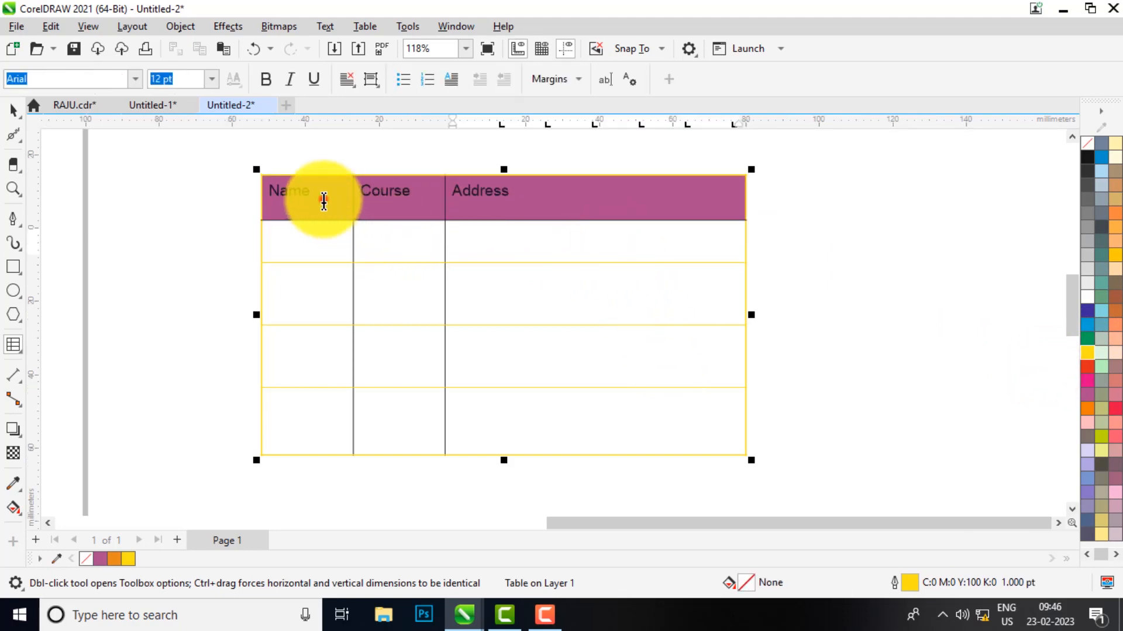
drag(323, 200, 666, 201)
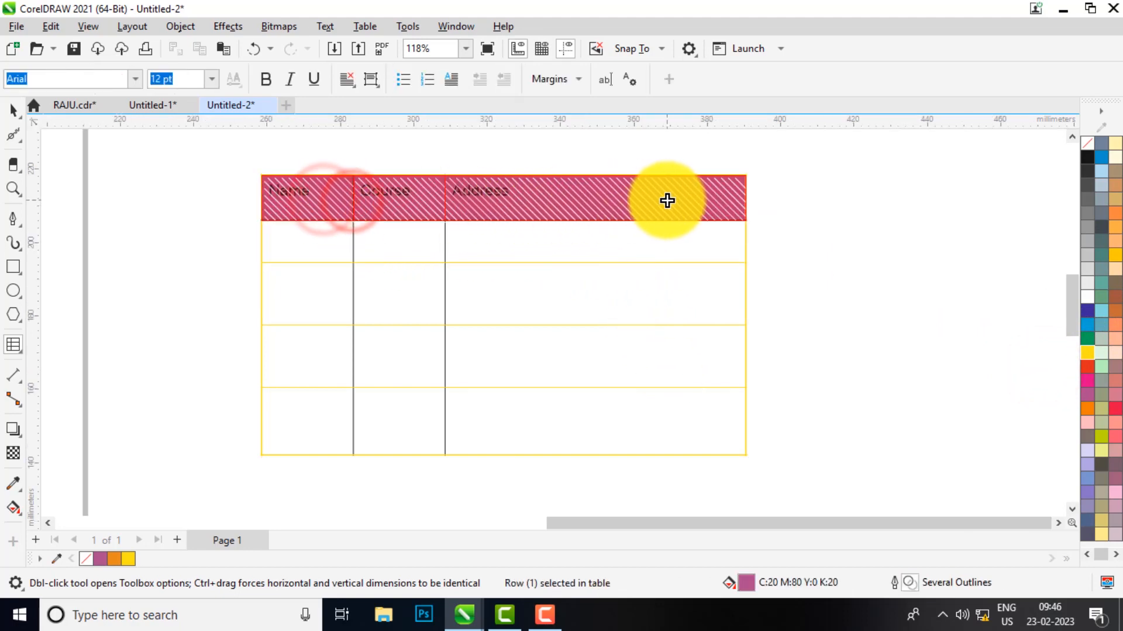
right_click(1084, 355)
click(1040, 365)
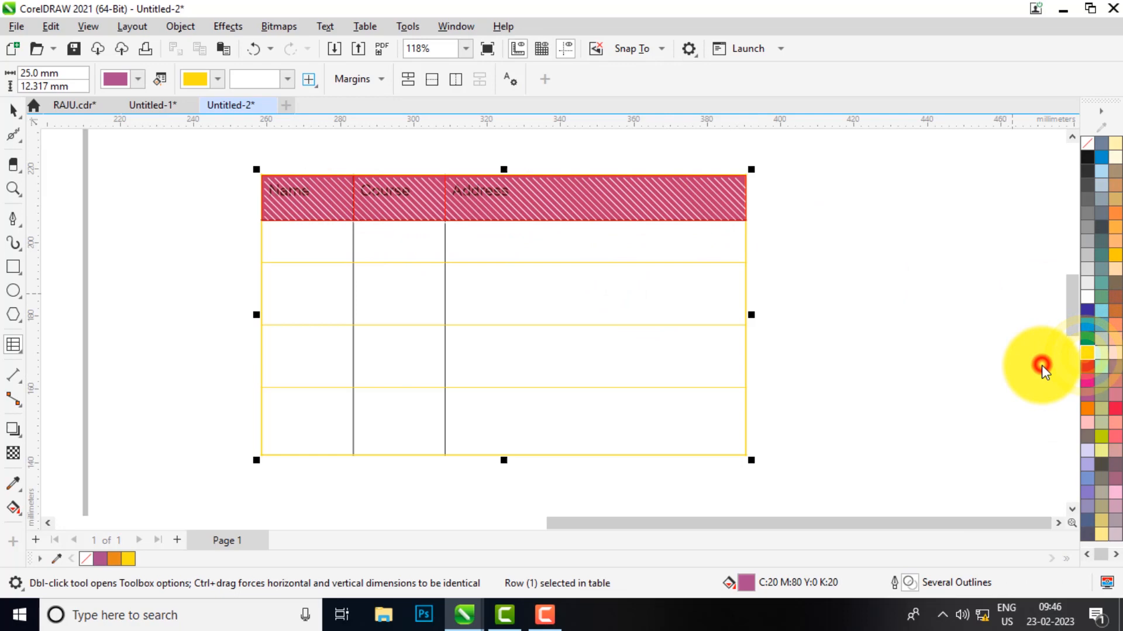
click(661, 240)
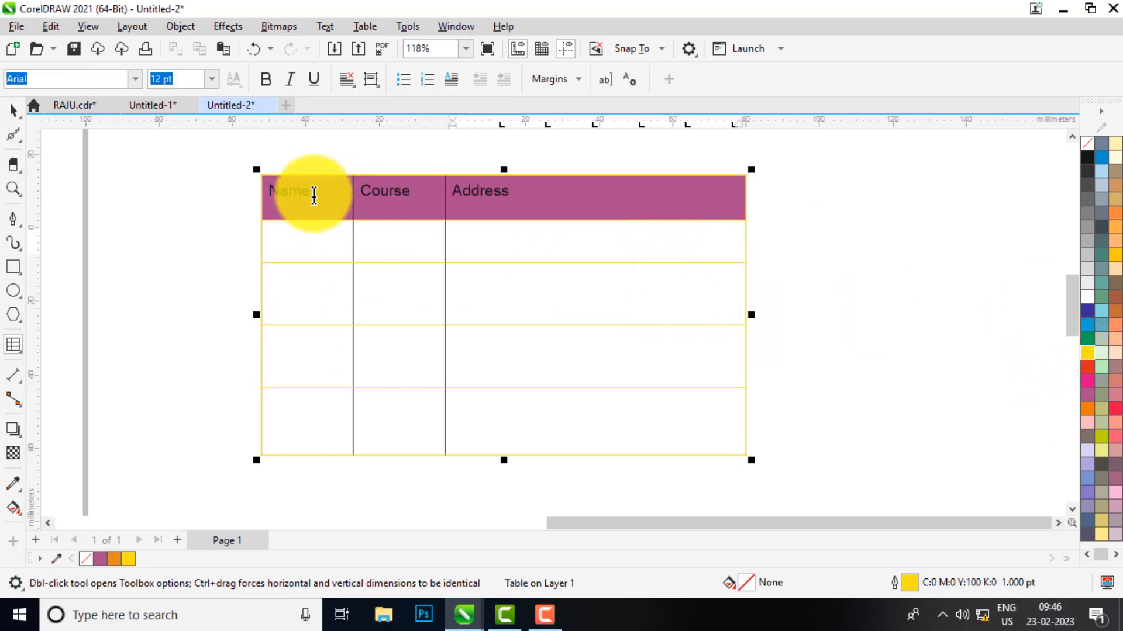
Set the Name and Course columns' borders to yellow
drag(315, 193, 318, 413)
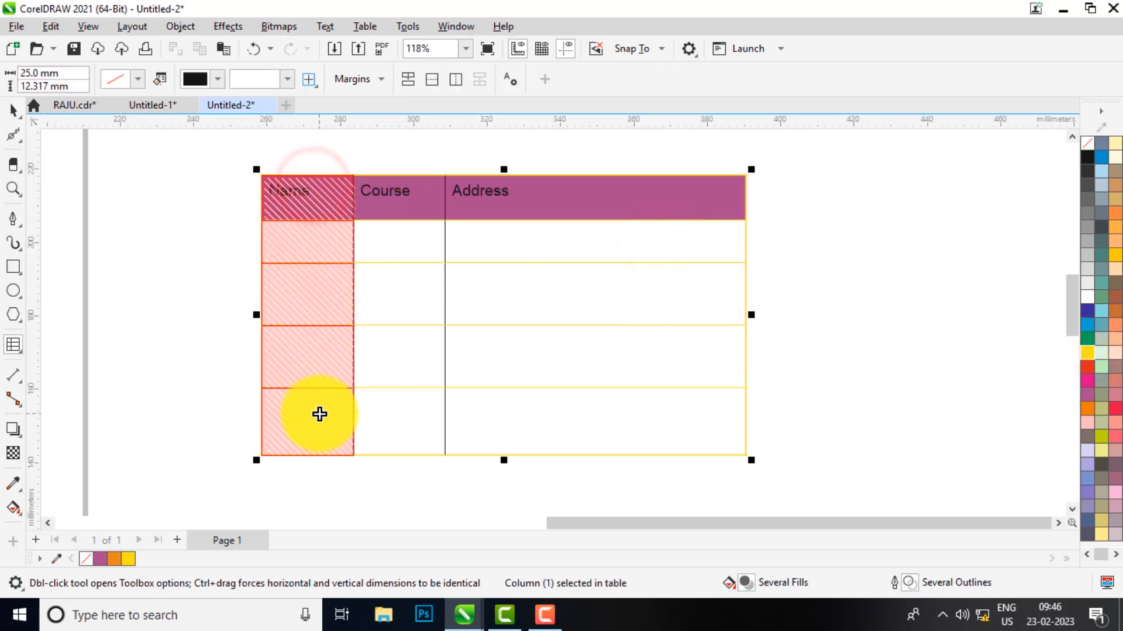
right_click(1085, 352)
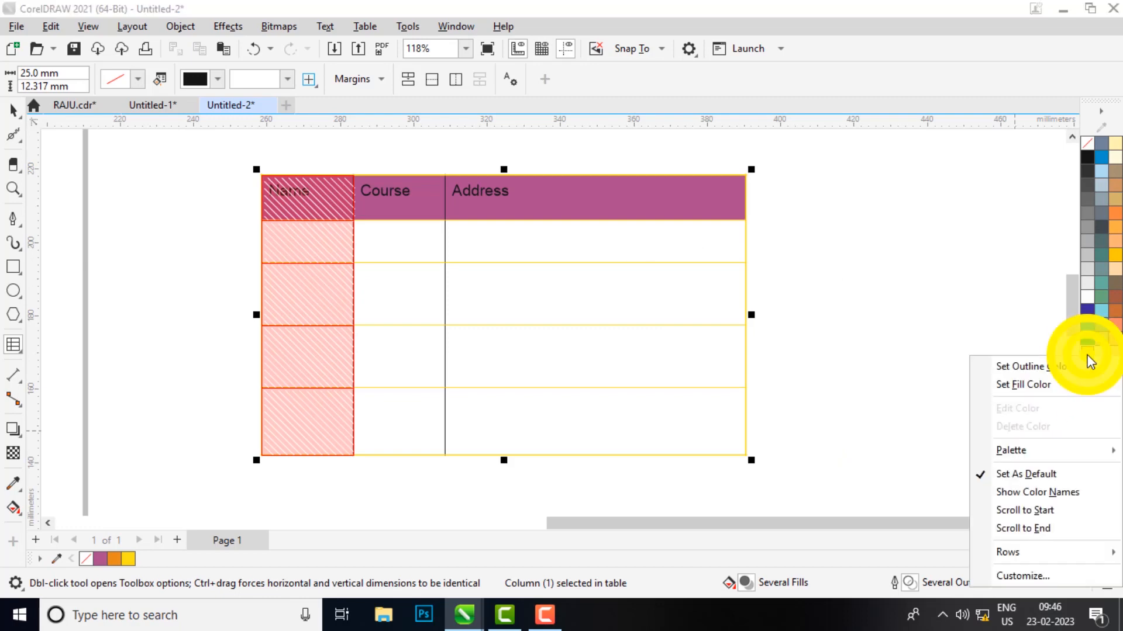
click(1023, 368)
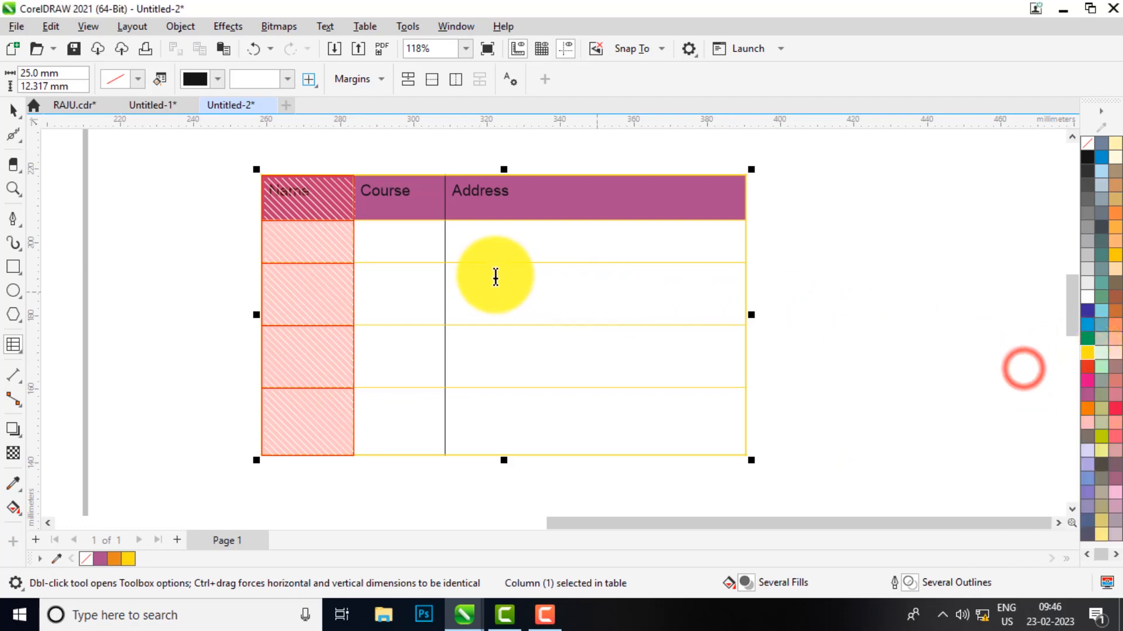
click(422, 210)
drag(426, 252, 428, 405)
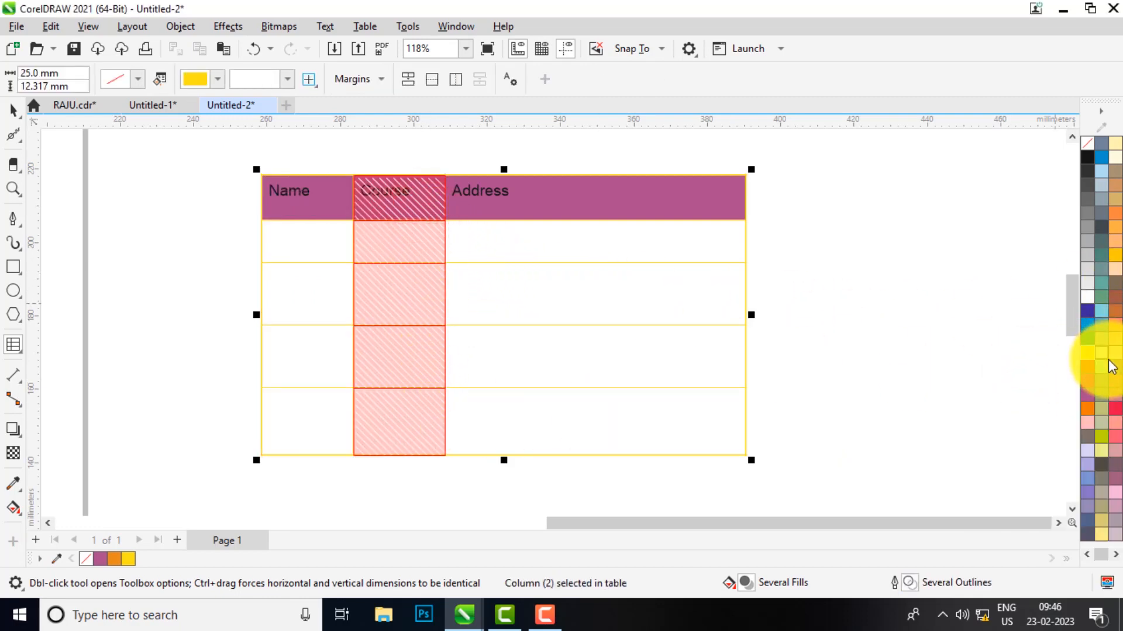
right_click(1091, 365)
click(1038, 371)
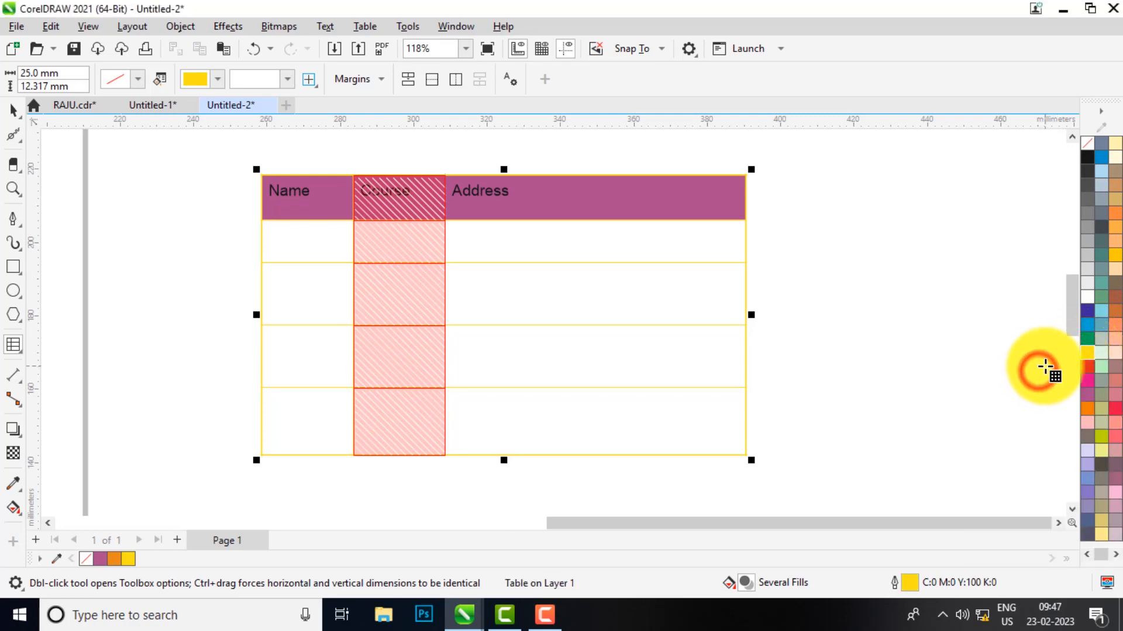
click(639, 321)
click(505, 285)
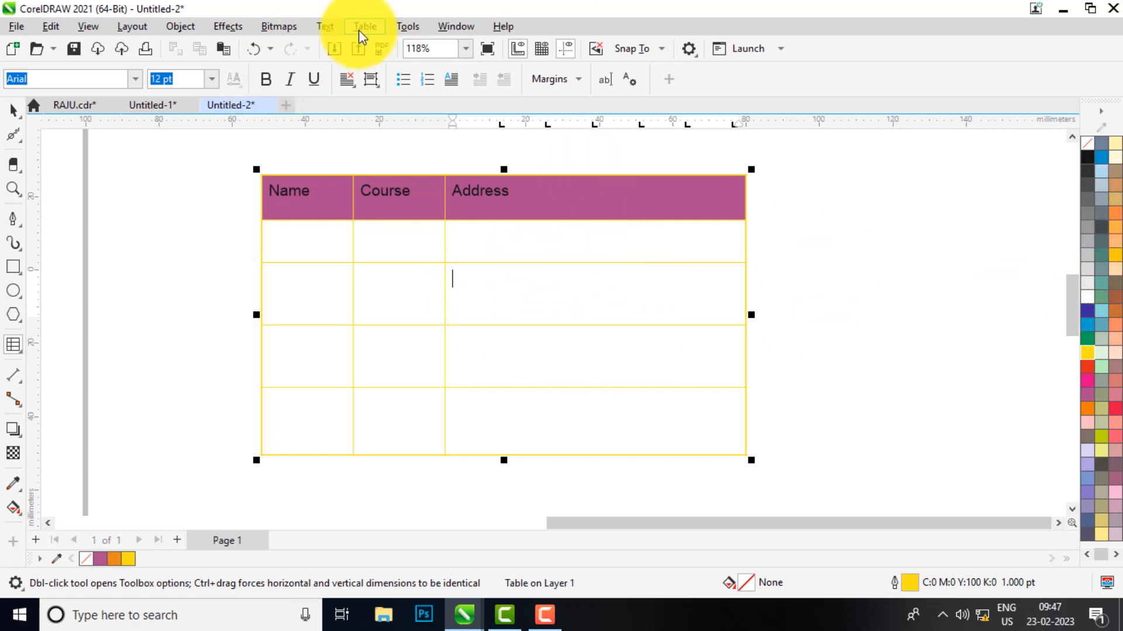
Raise the three body row borders so the upper rows shrink and the bottom row grows, then select the bottom row
scroll(482, 269, down, 1)
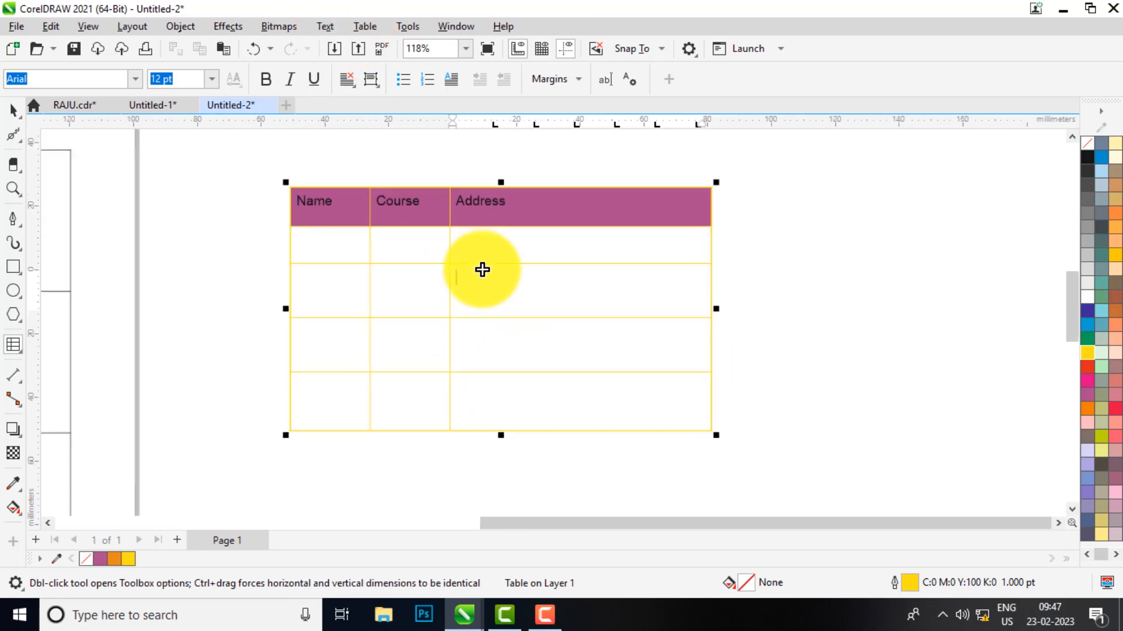
scroll(474, 212, up, 1)
drag(478, 282, 477, 270)
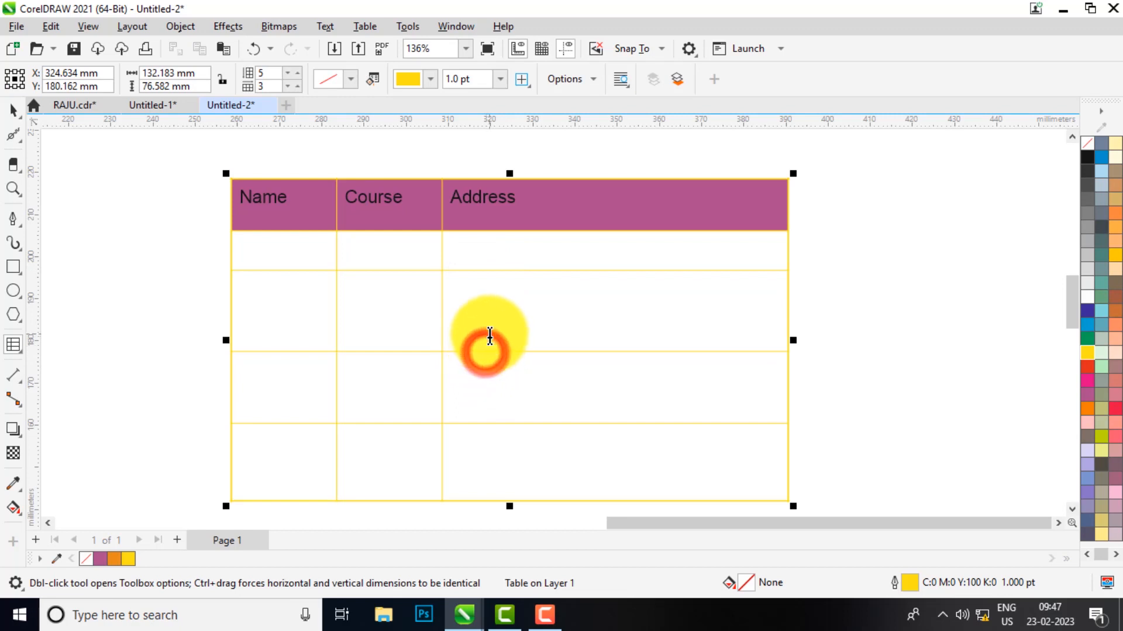
drag(489, 352, 490, 326)
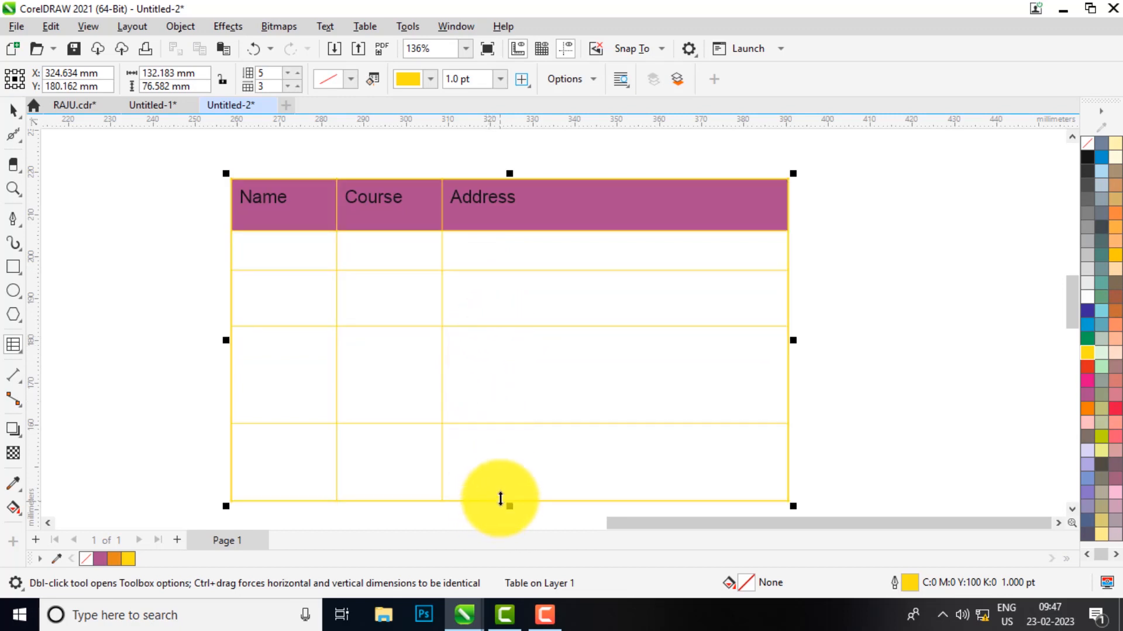
drag(504, 423, 508, 392)
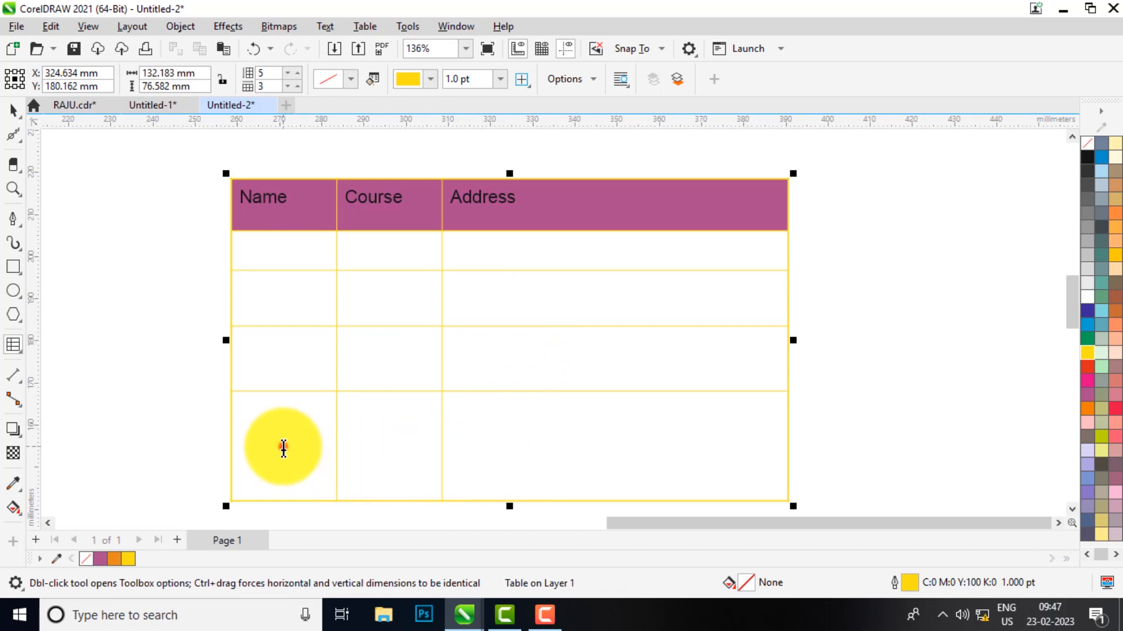
drag(283, 445, 597, 441)
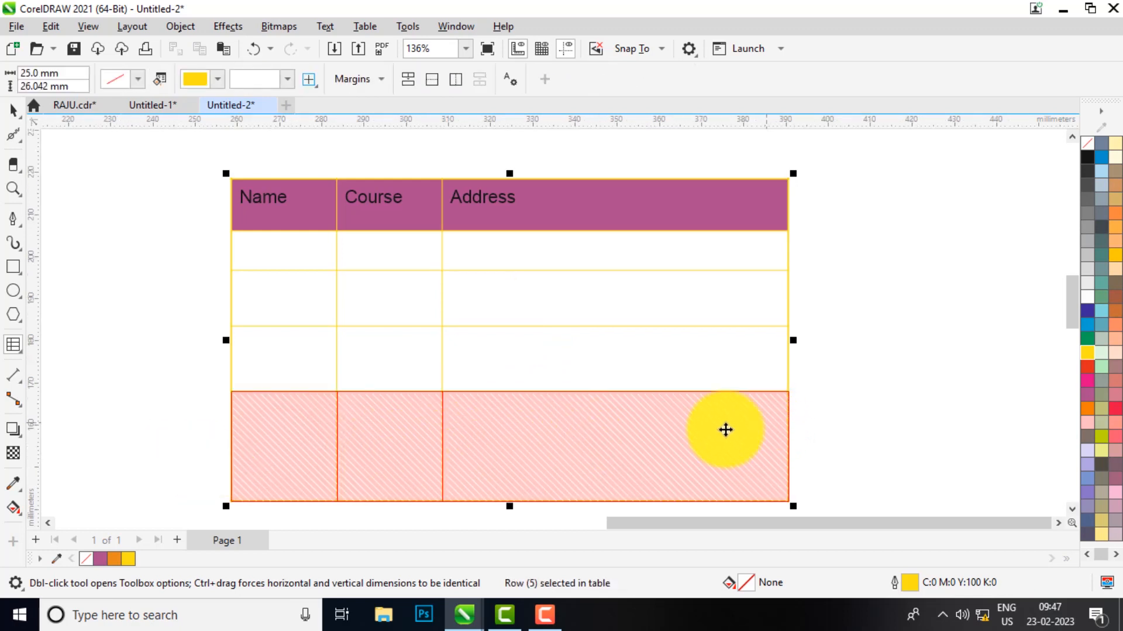
right_click(517, 459)
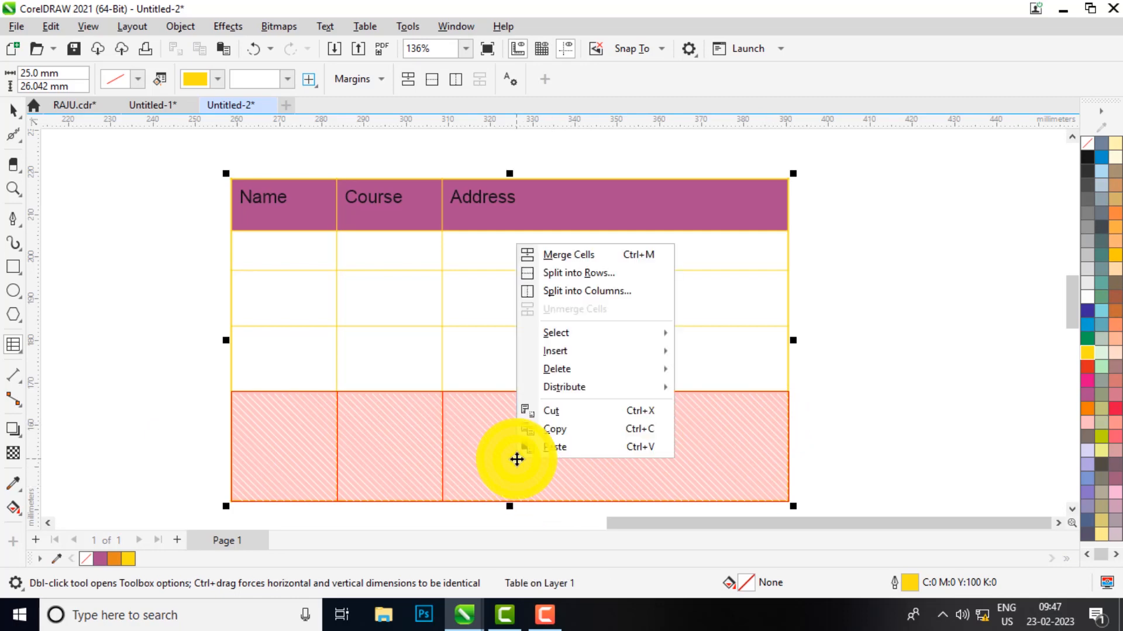
click(595, 369)
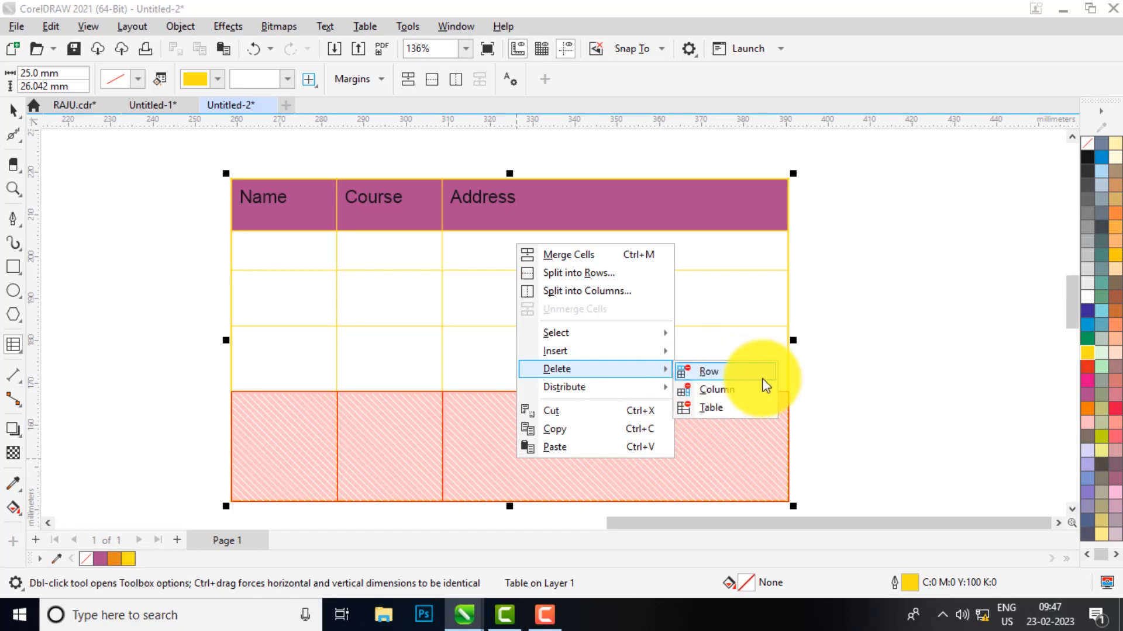
key(Escape)
click(412, 433)
drag(301, 433, 584, 423)
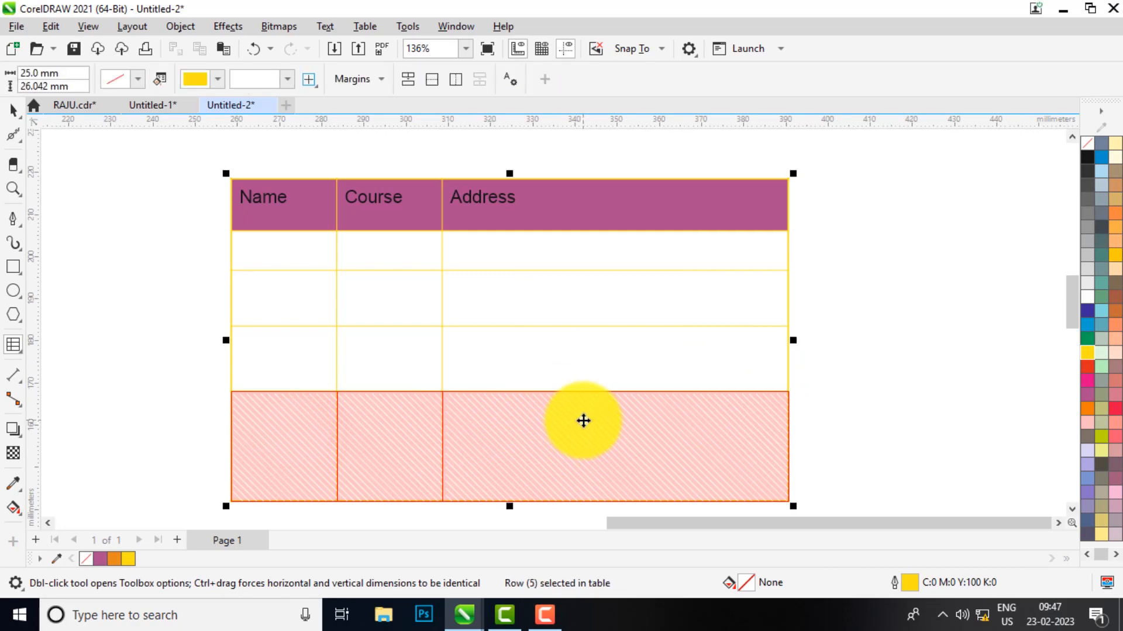
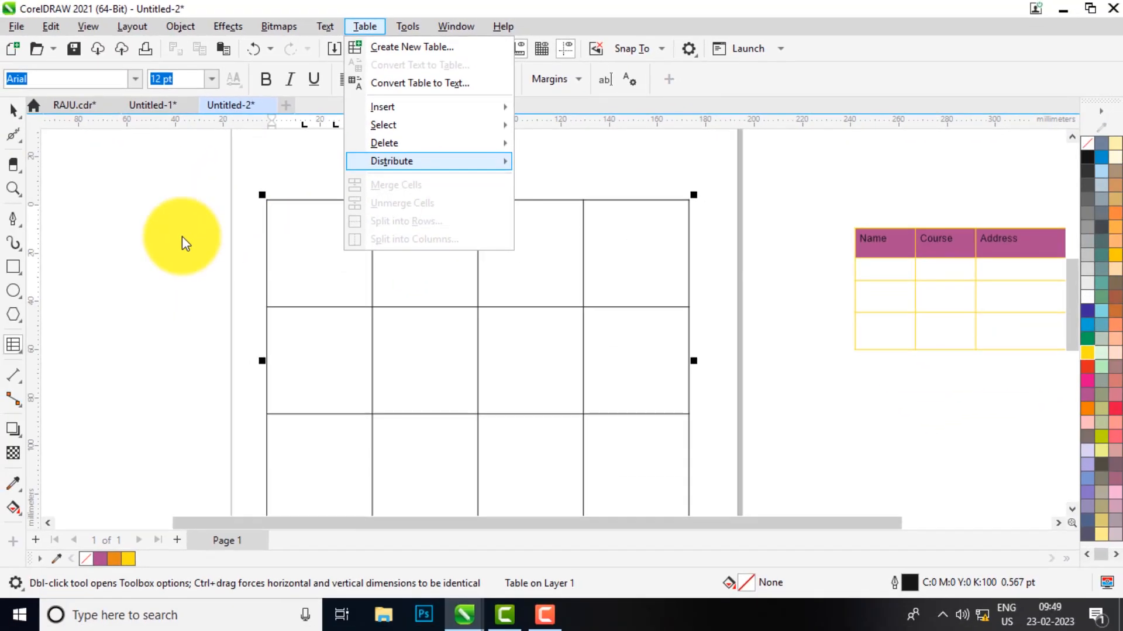
Dismiss the Table menu and zoom out so the whole empty 3×4 table is visible
click(80, 335)
scroll(182, 236, down, 1)
scroll(108, 222, up, 3)
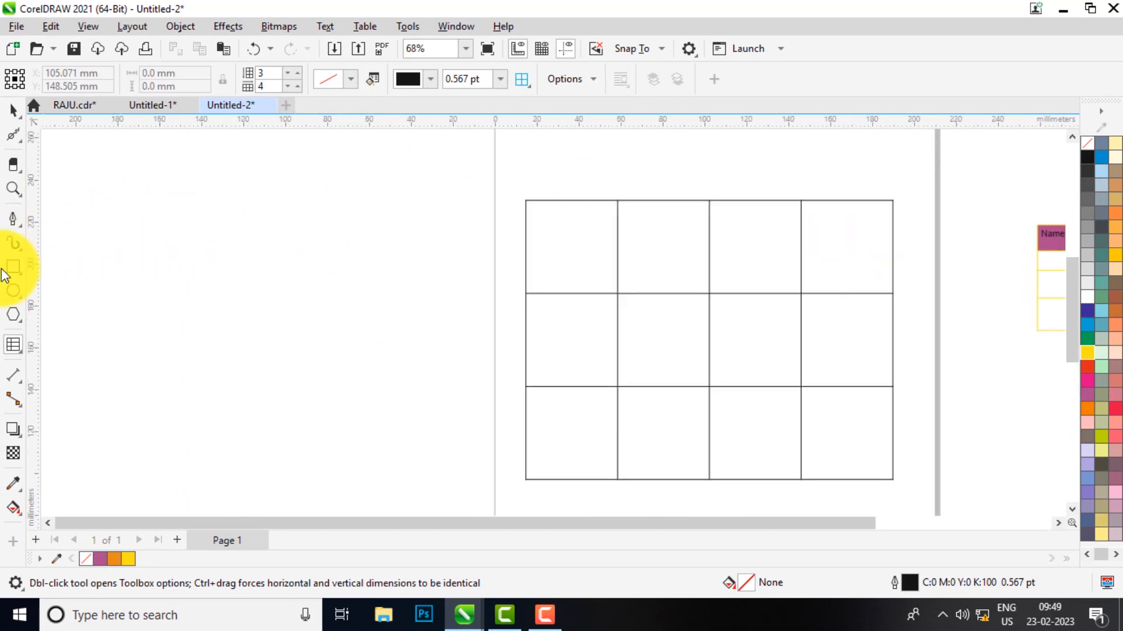
Draw a paragraph text frame left of the table, start the Name heading, and remove the unwanted ruler tab stops
click(16, 341)
click(76, 339)
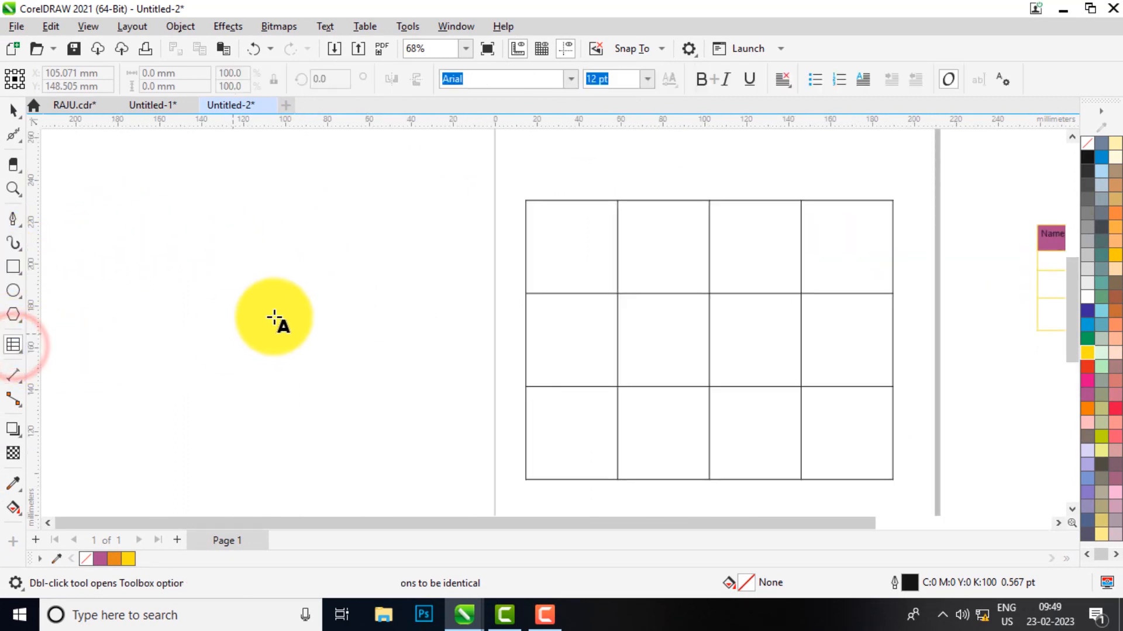
drag(194, 255, 462, 408)
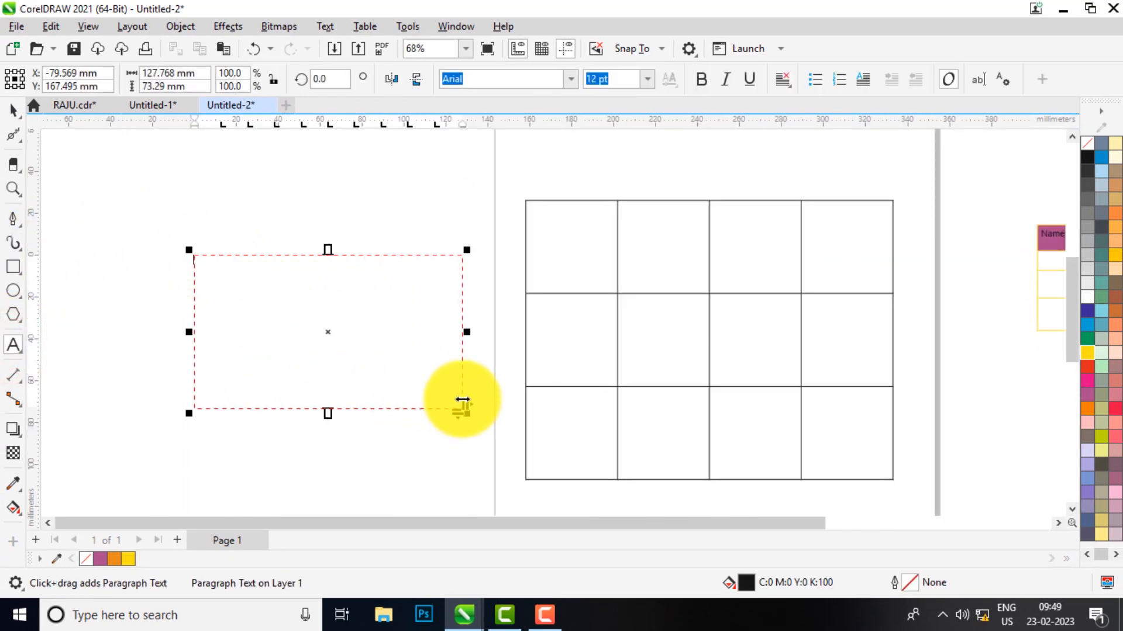
text(Name)
scroll(195, 271, up, 4)
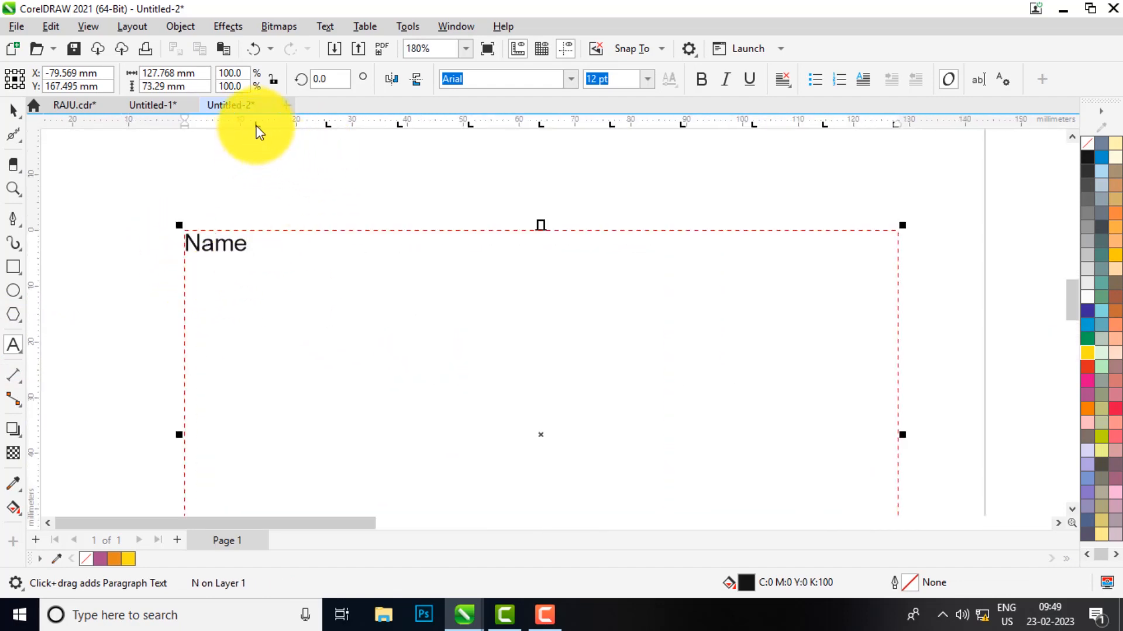
drag(256, 125, 272, 150)
drag(326, 127, 346, 162)
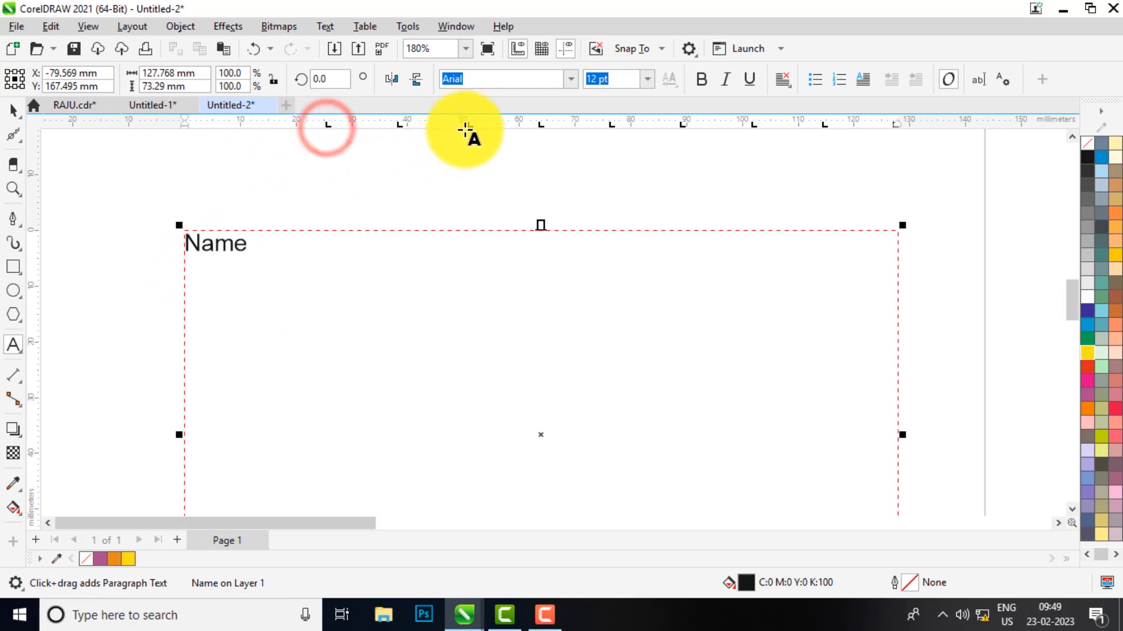
drag(468, 128, 471, 153)
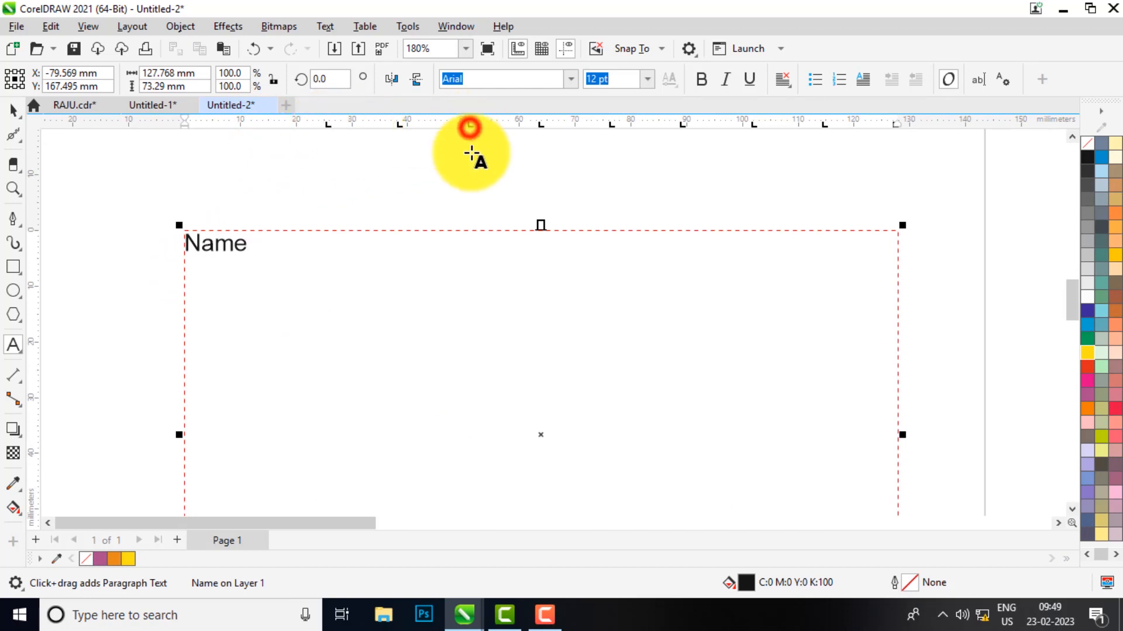
drag(401, 125, 376, 180)
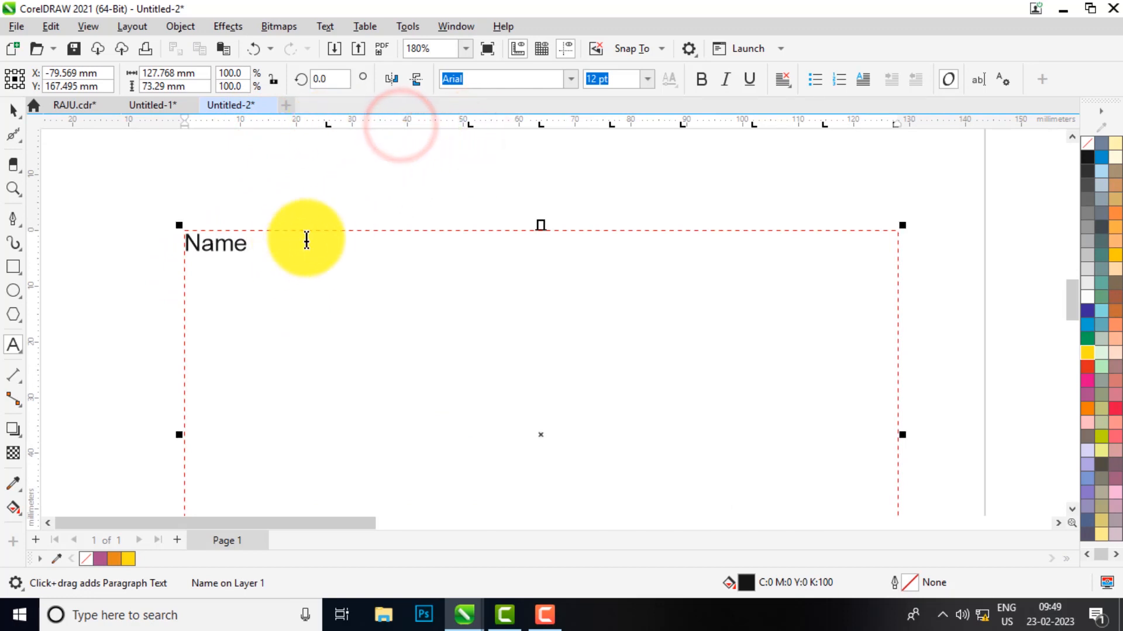
Add the tab-separated Course and Mobile headings, then start a new line
key(Tab)
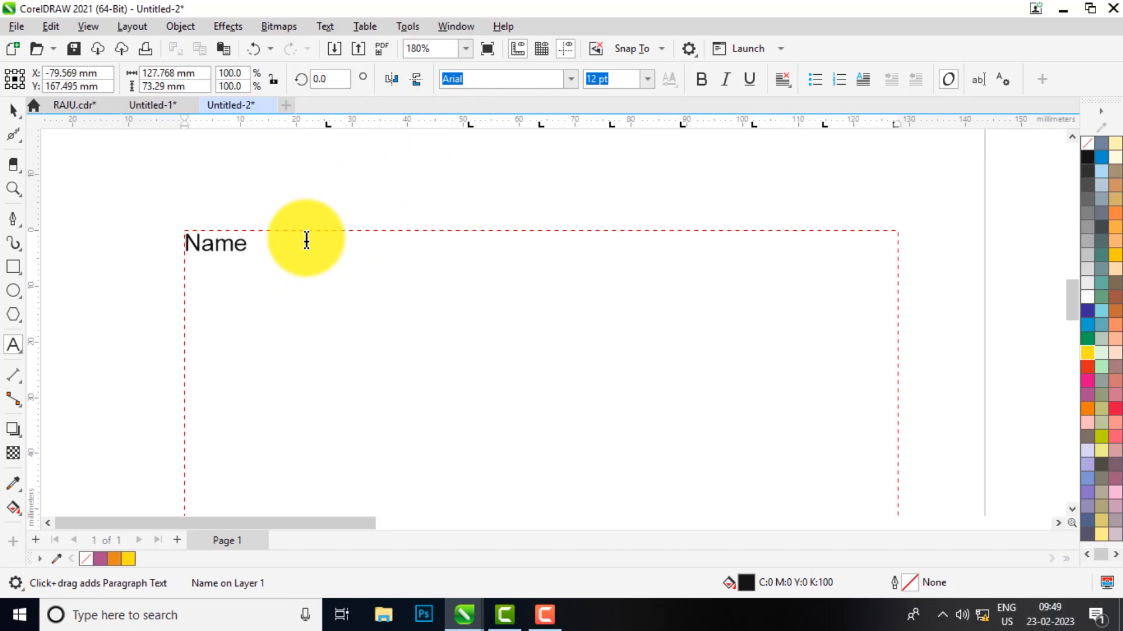
text(Course)
key(Tab)
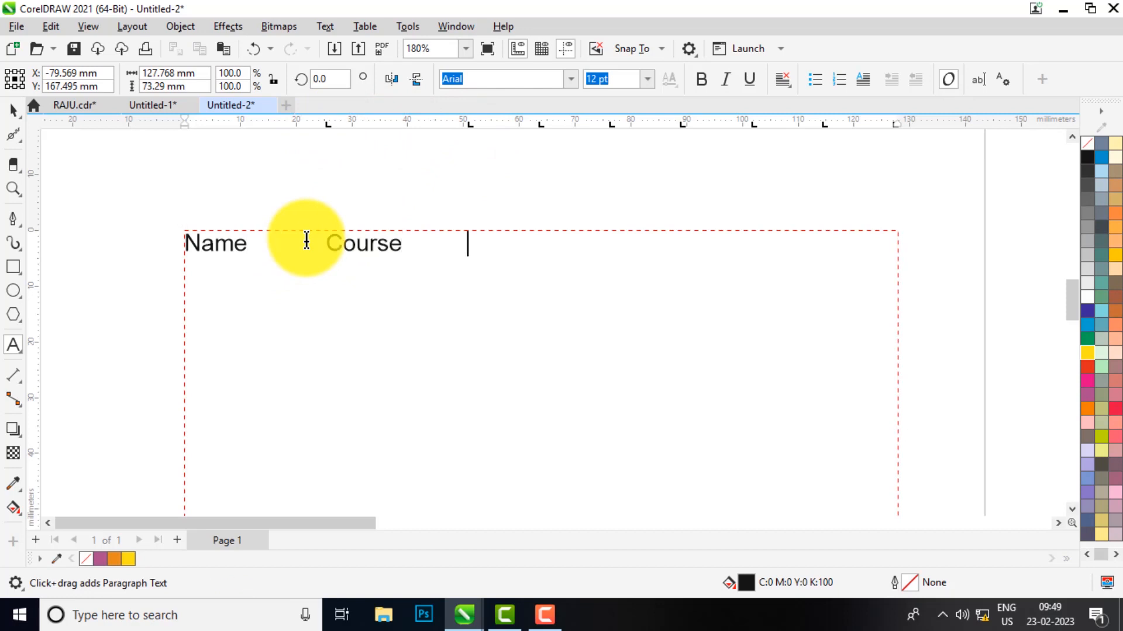
text(Mobile)
key(BackSpace)
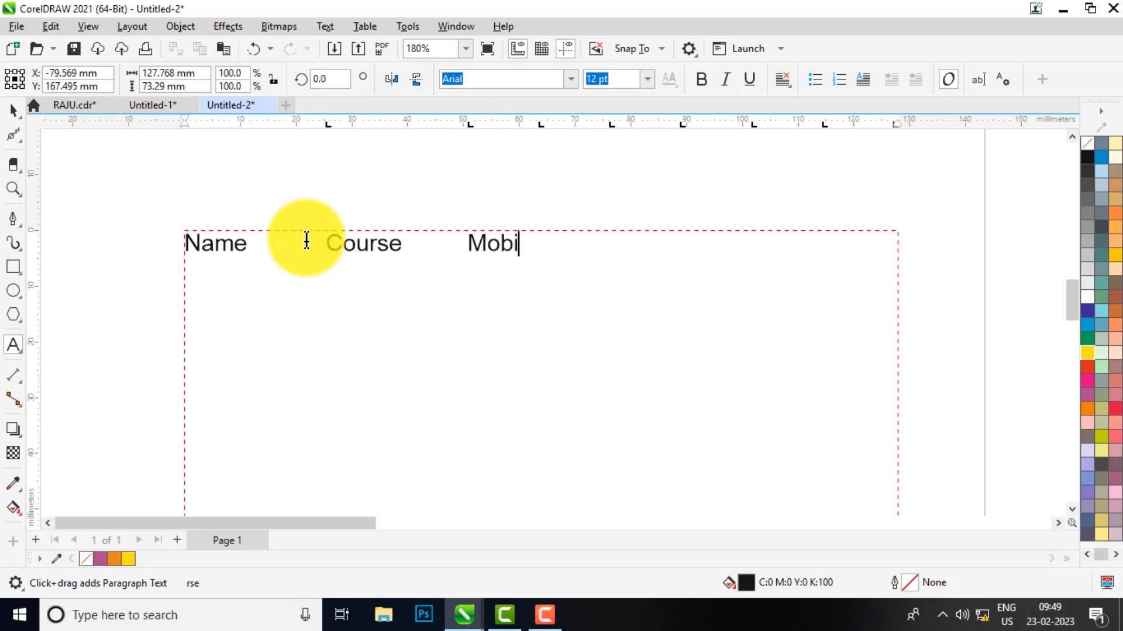
text(le)
key(Return)
Type a student's name, AMASP and a mobile number separated by tabs, then finish editing
text(Rohan)
key(Tab)
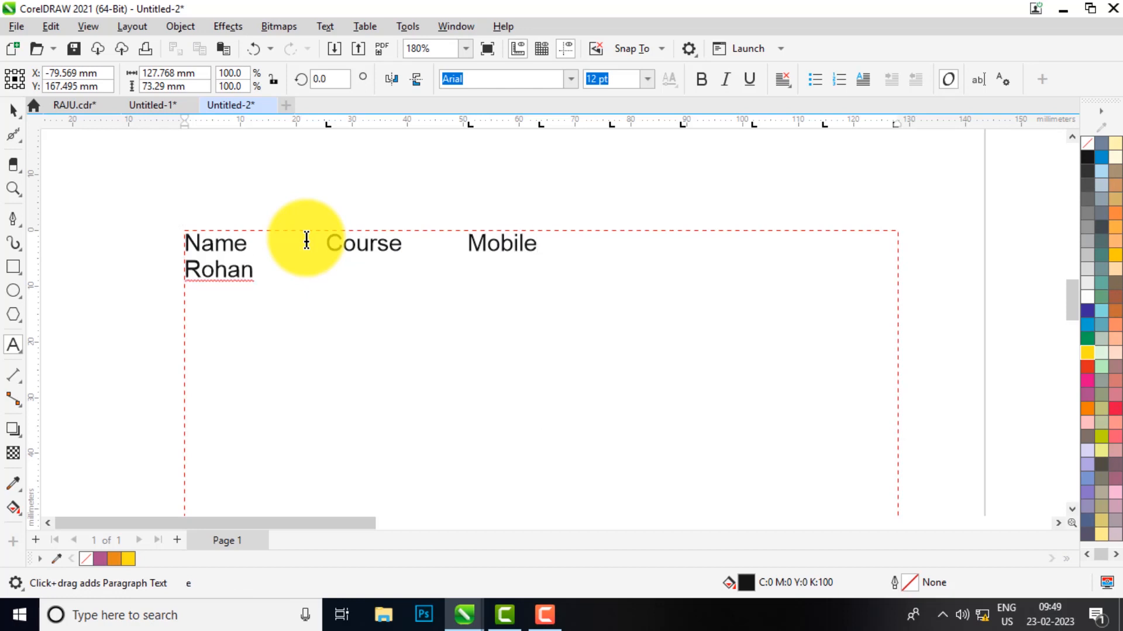
text(AMASP)
key(Tab)
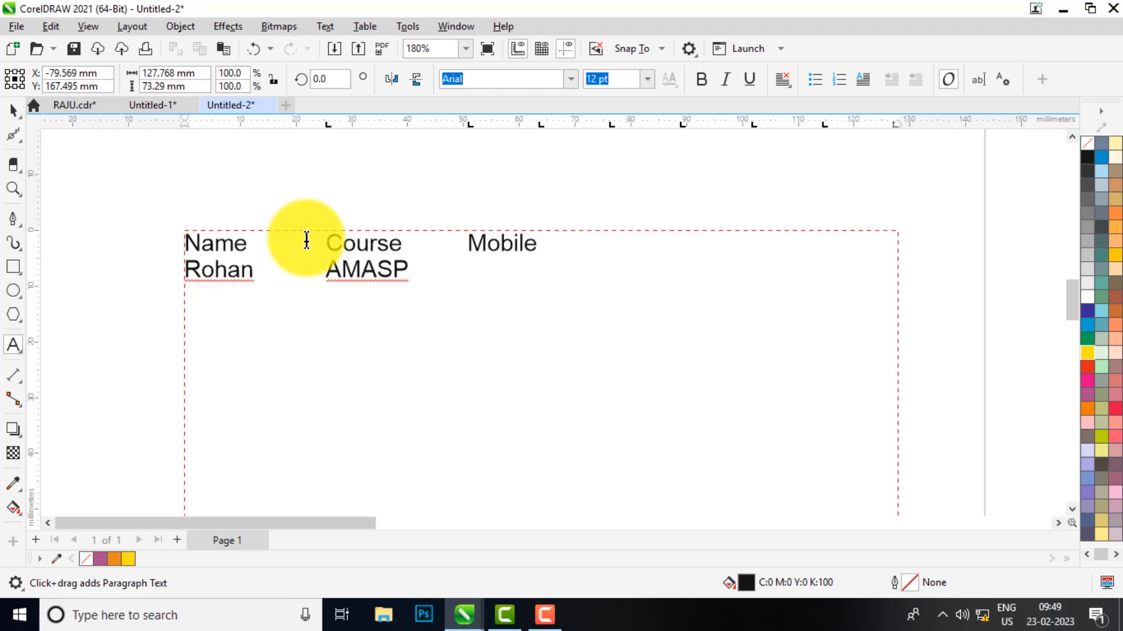
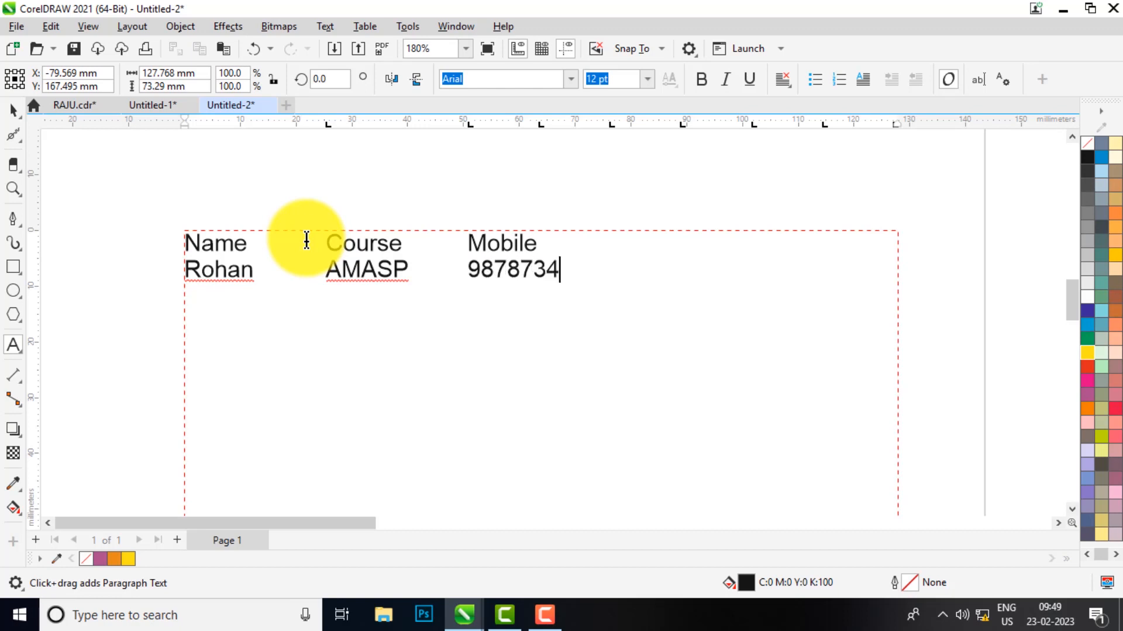
key(Escape)
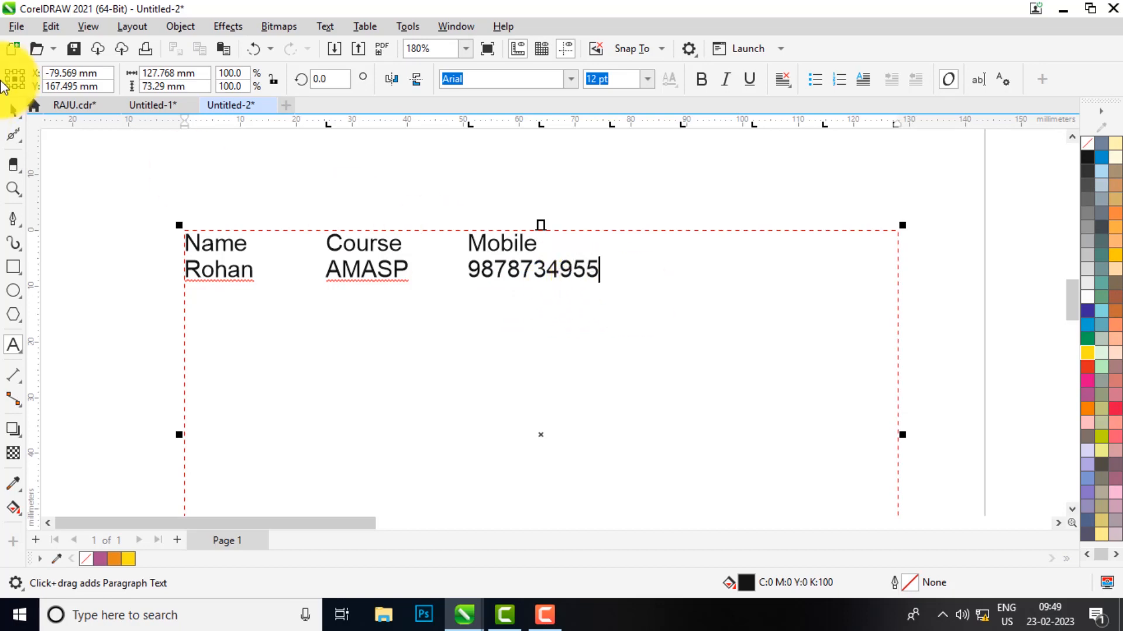
Select the text block and open Table > Convert Text to Table
click(14, 111)
scroll(446, 272, down, 2)
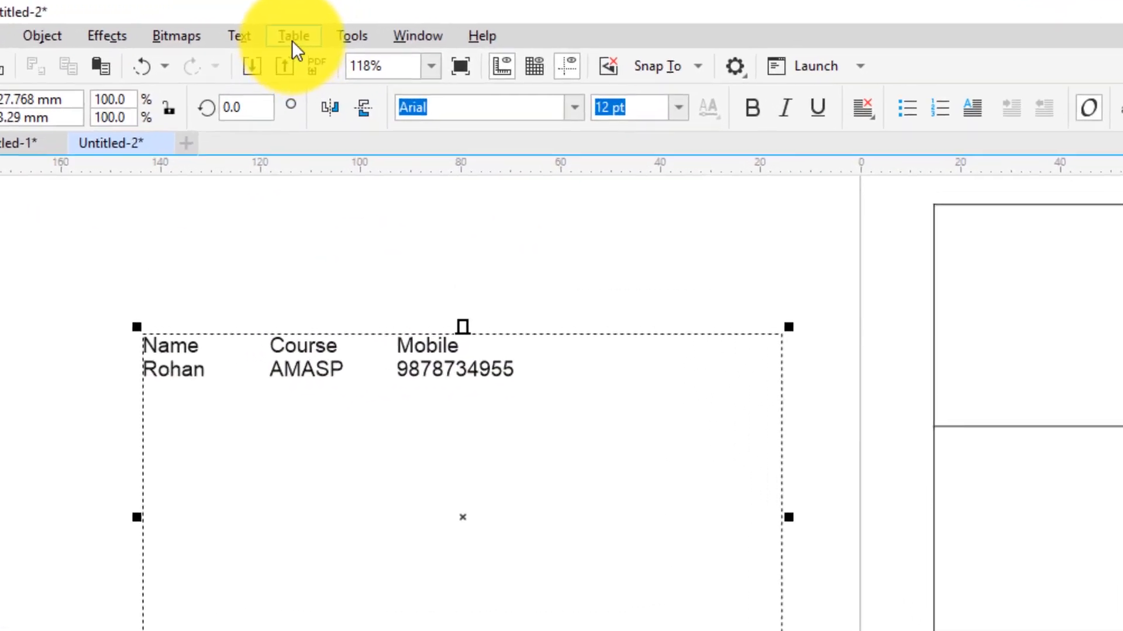
click(365, 26)
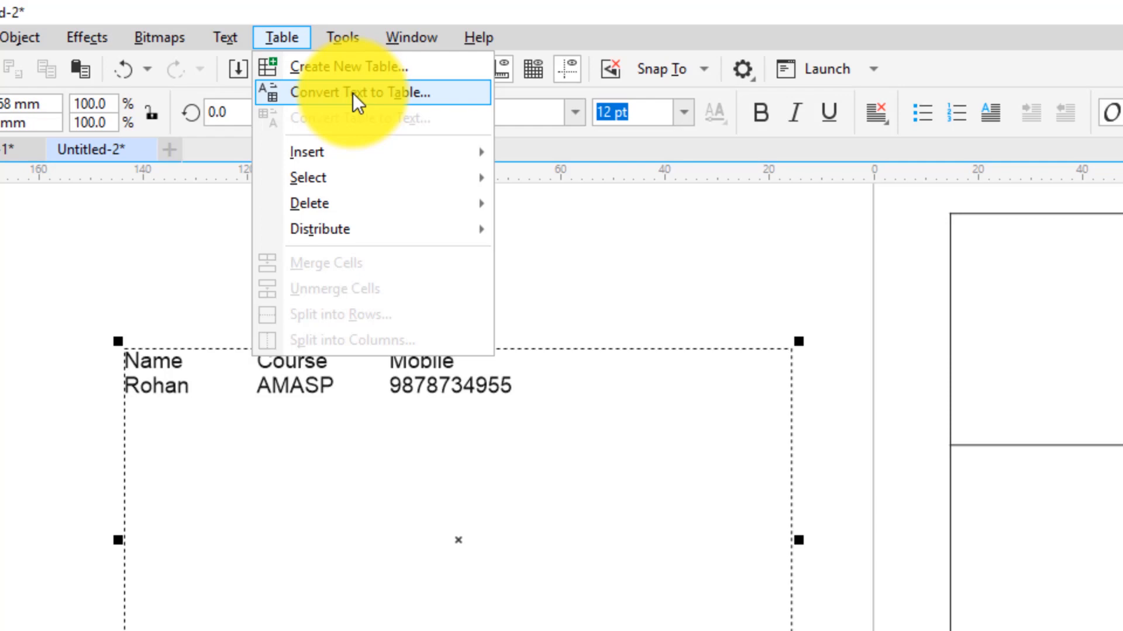
click(352, 93)
Move the dialog aside and compare the Tabs, Paragraphs and Commas separator options
drag(473, 261, 657, 129)
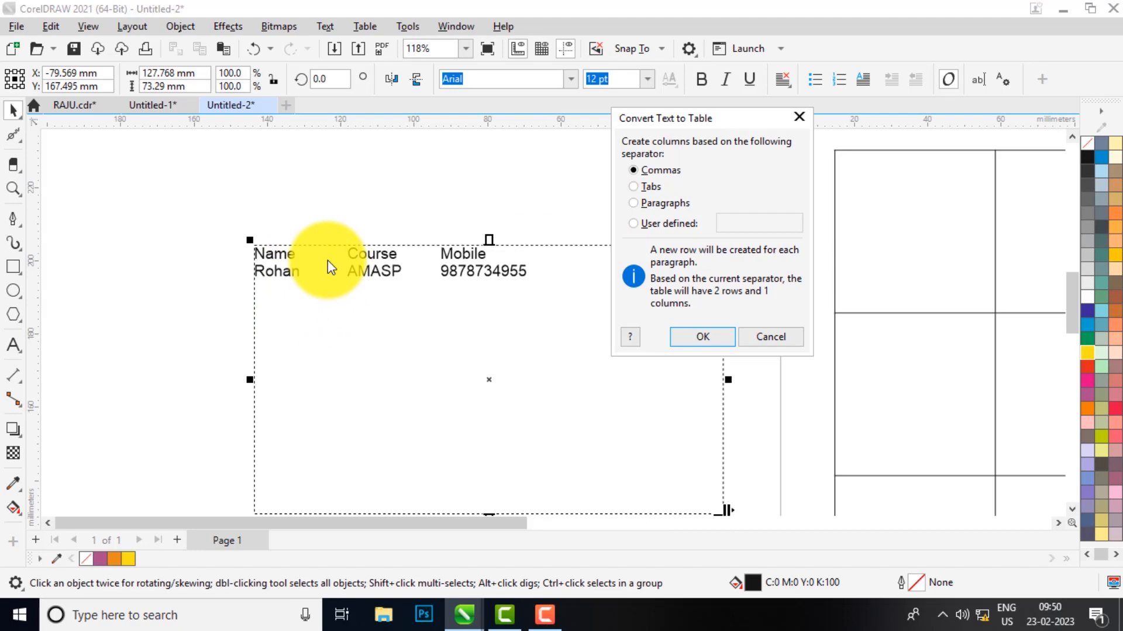
key(Tab)
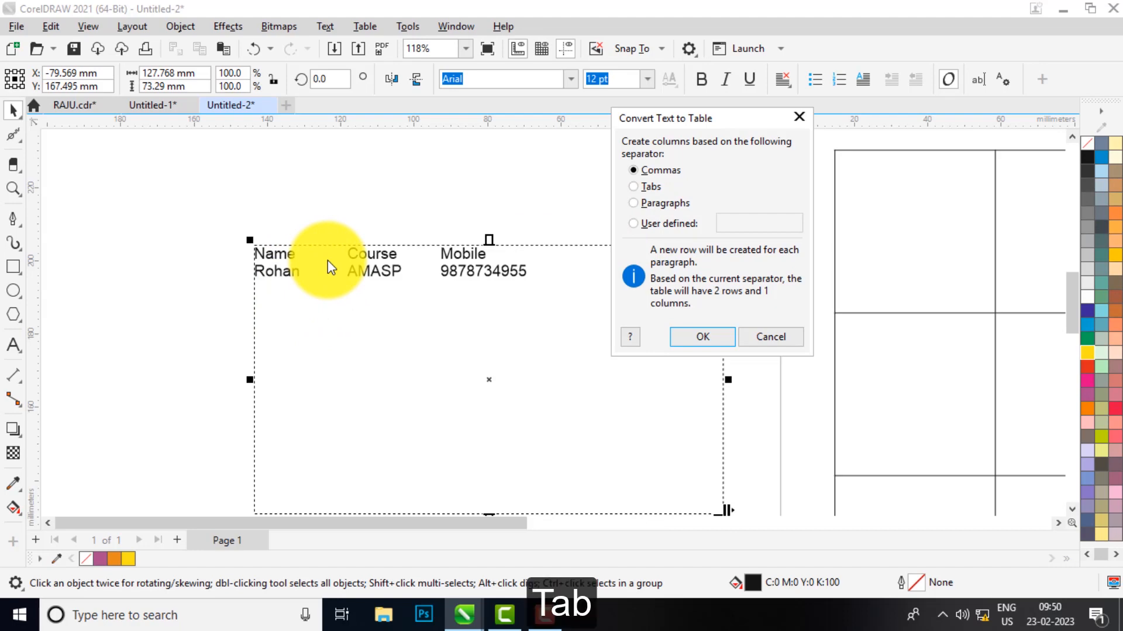
click(648, 187)
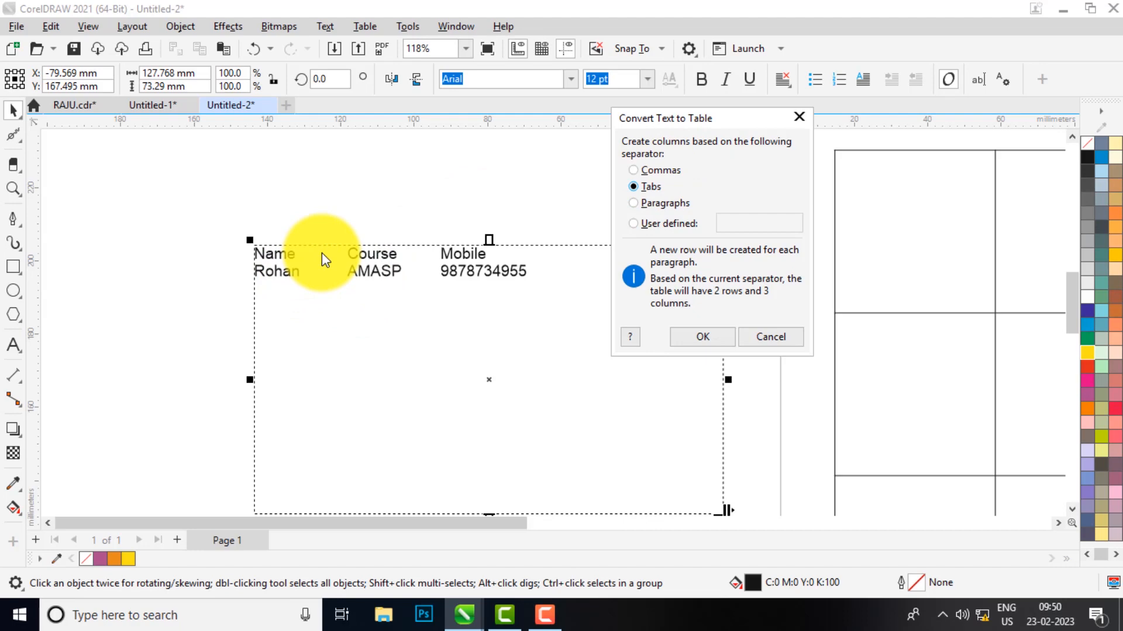
click(658, 204)
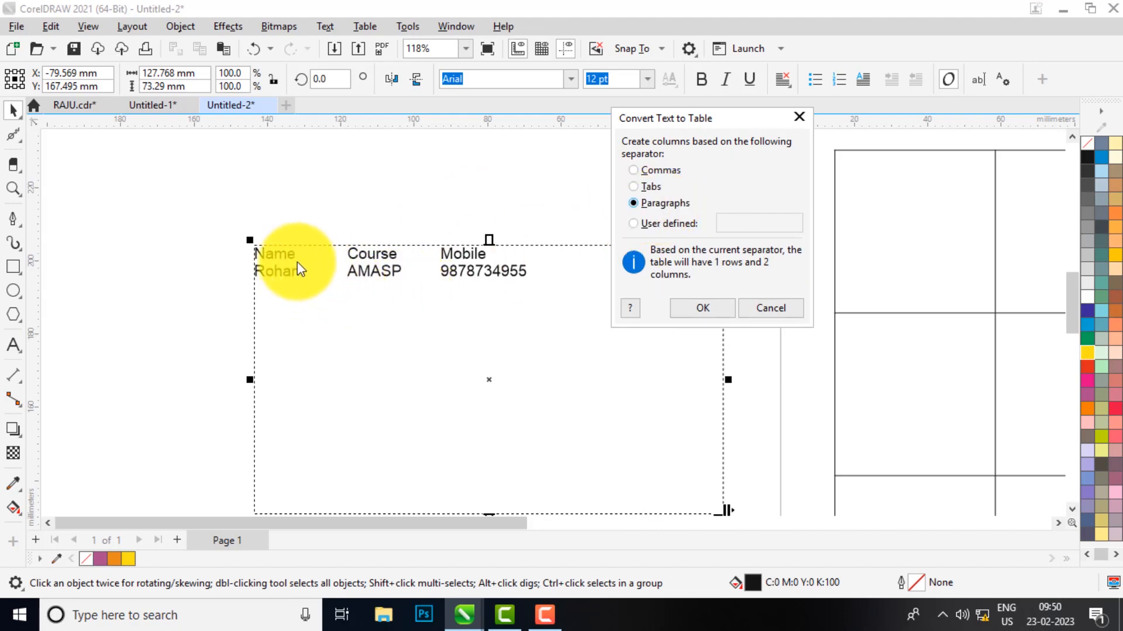
click(645, 175)
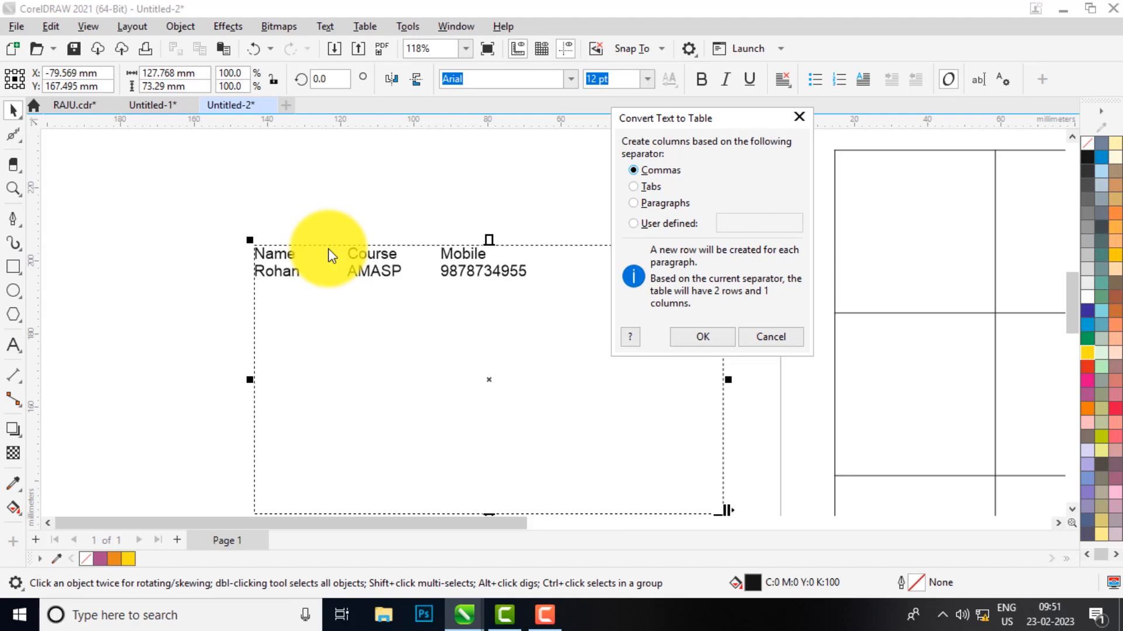
Cancel the dialog, reopen Convert Text to Table, and convert using Tabs as the separator
click(332, 25)
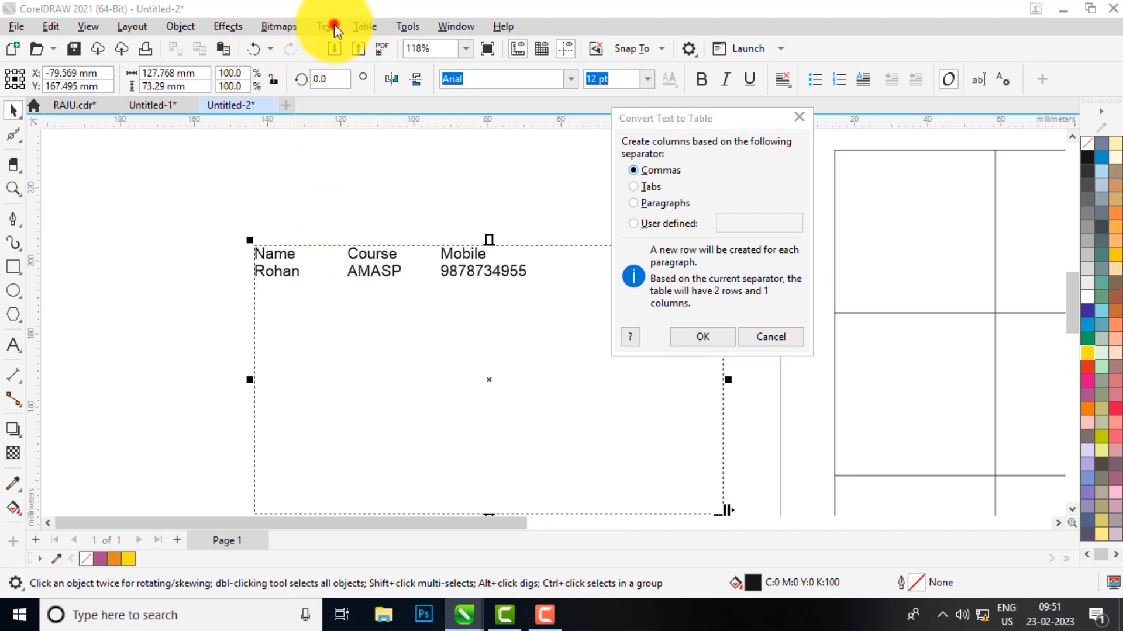
click(770, 337)
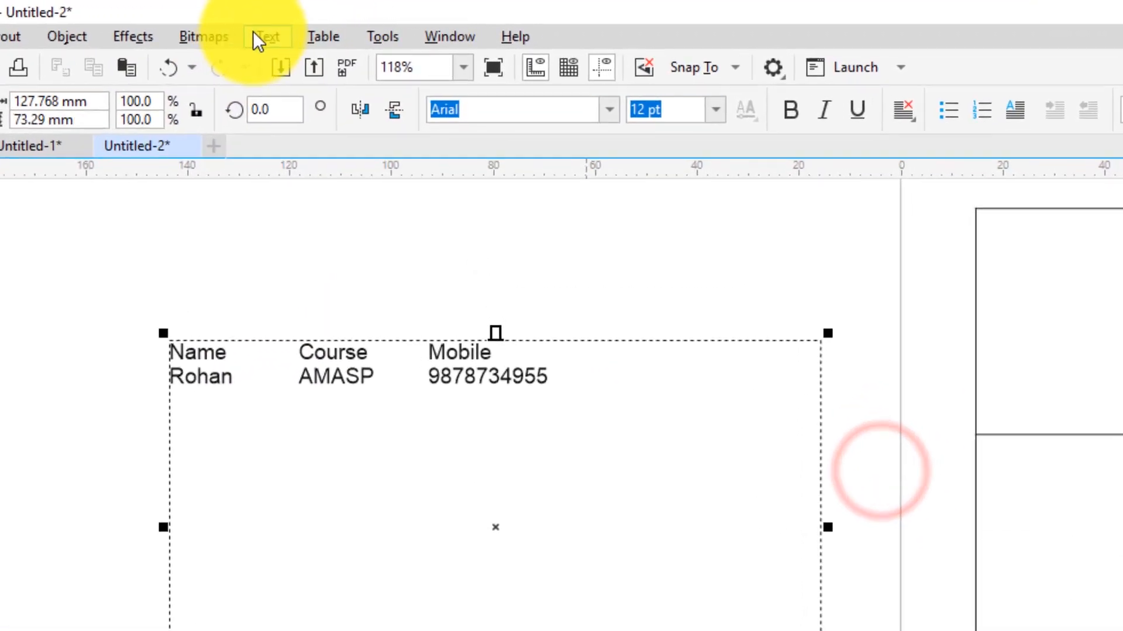
click(255, 37)
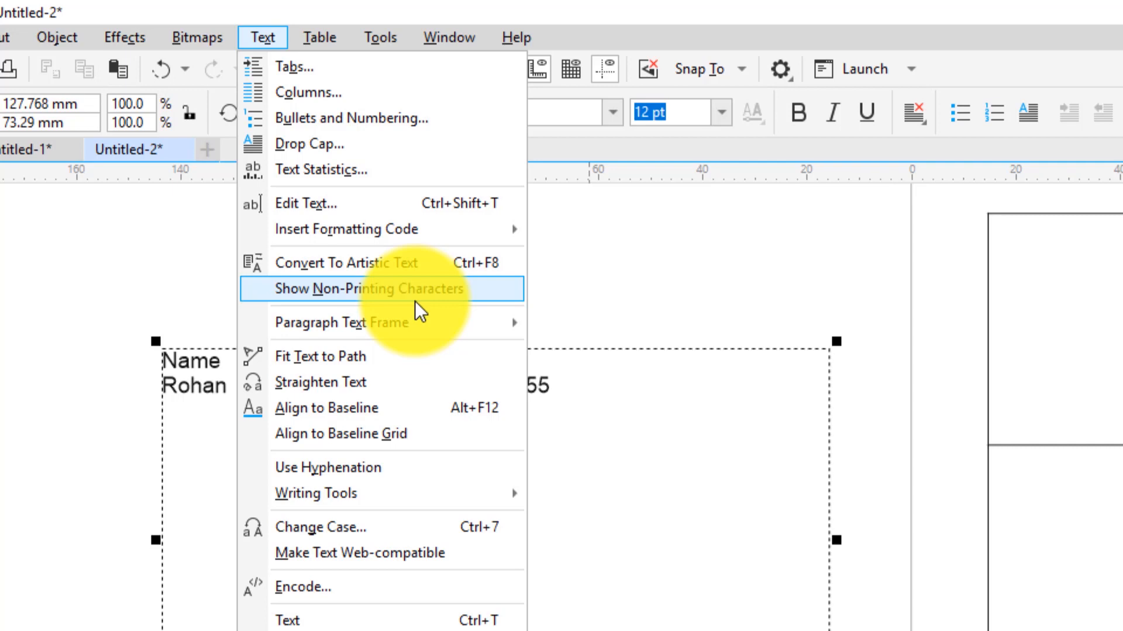
mouse_move(318, 40)
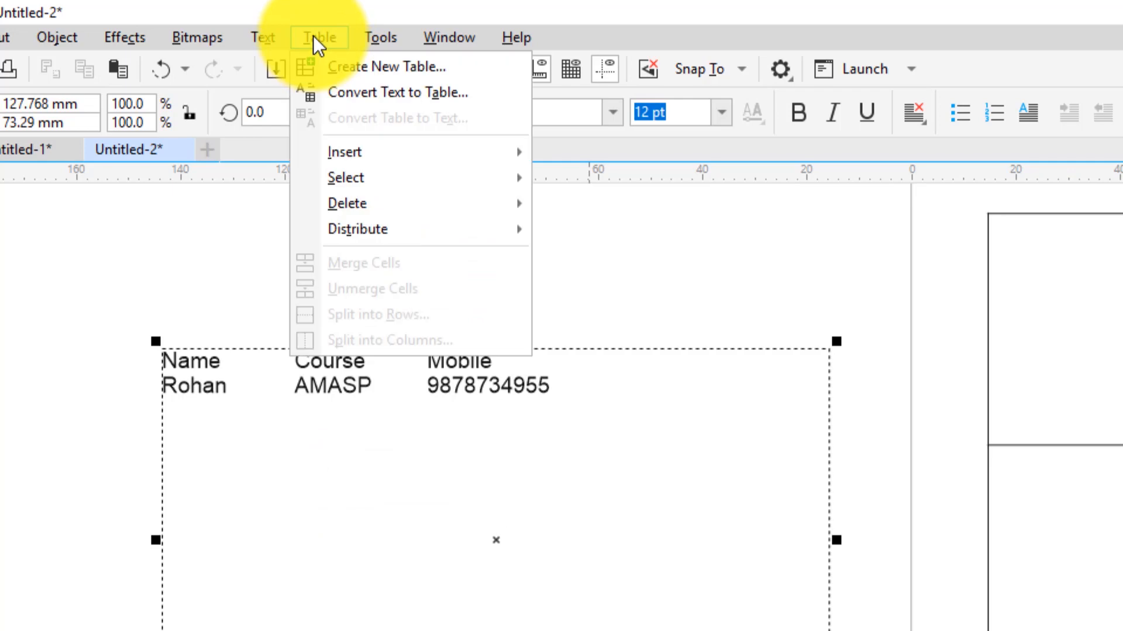
click(357, 93)
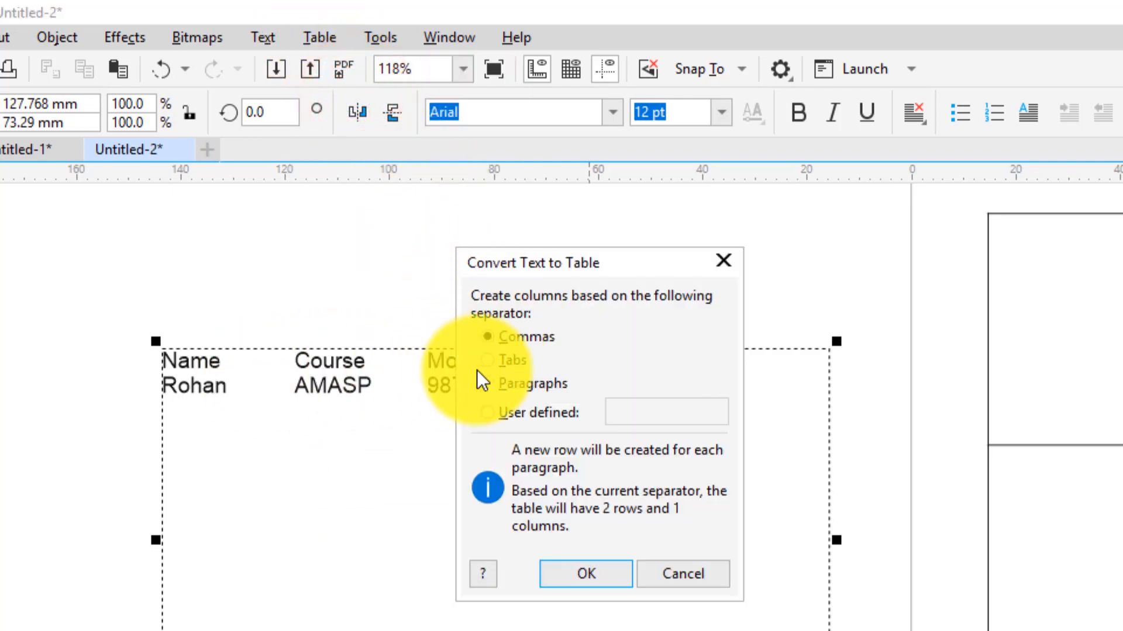
click(489, 360)
click(586, 573)
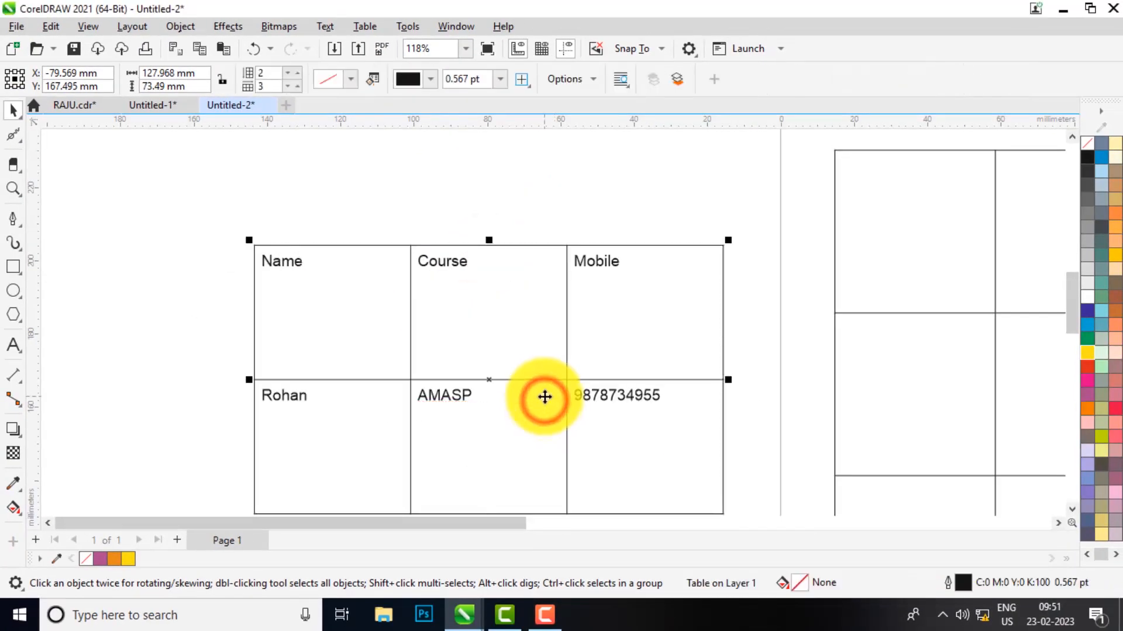
Drag the header row's lower border and the table's bottom edge upward to tighten both rows
scroll(414, 285, down, 2)
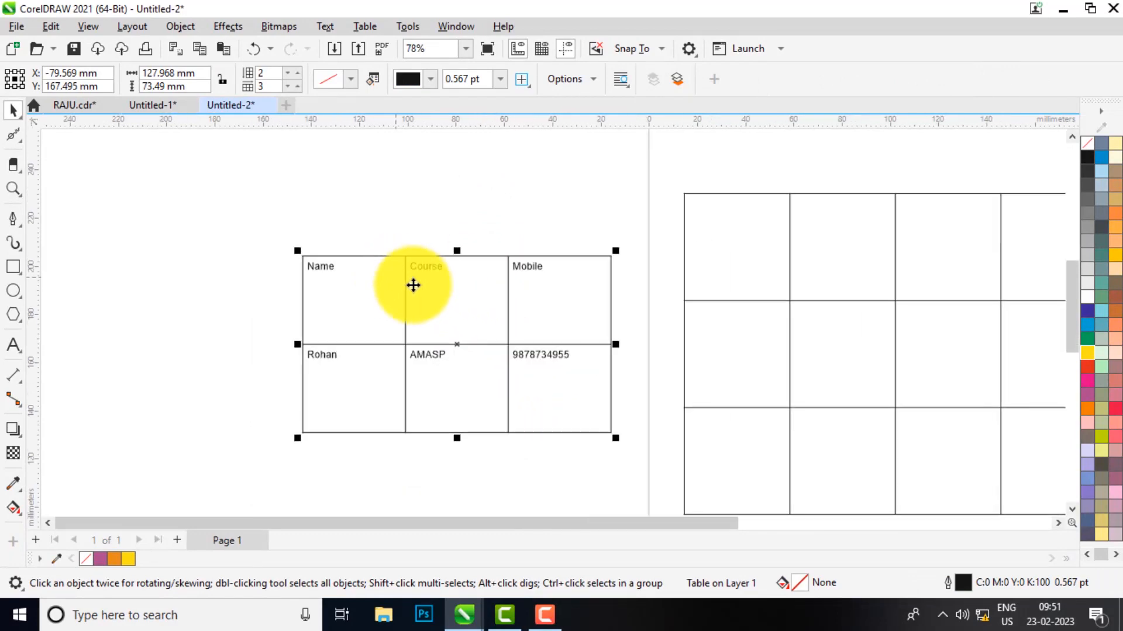
scroll(410, 309, up, 2)
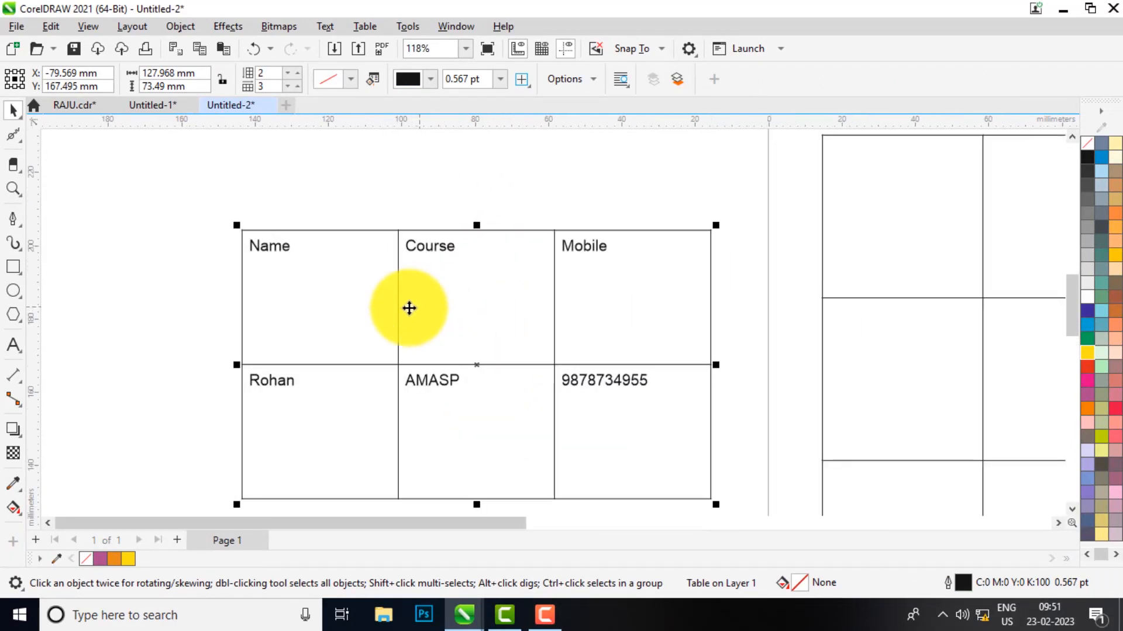
double_click(357, 365)
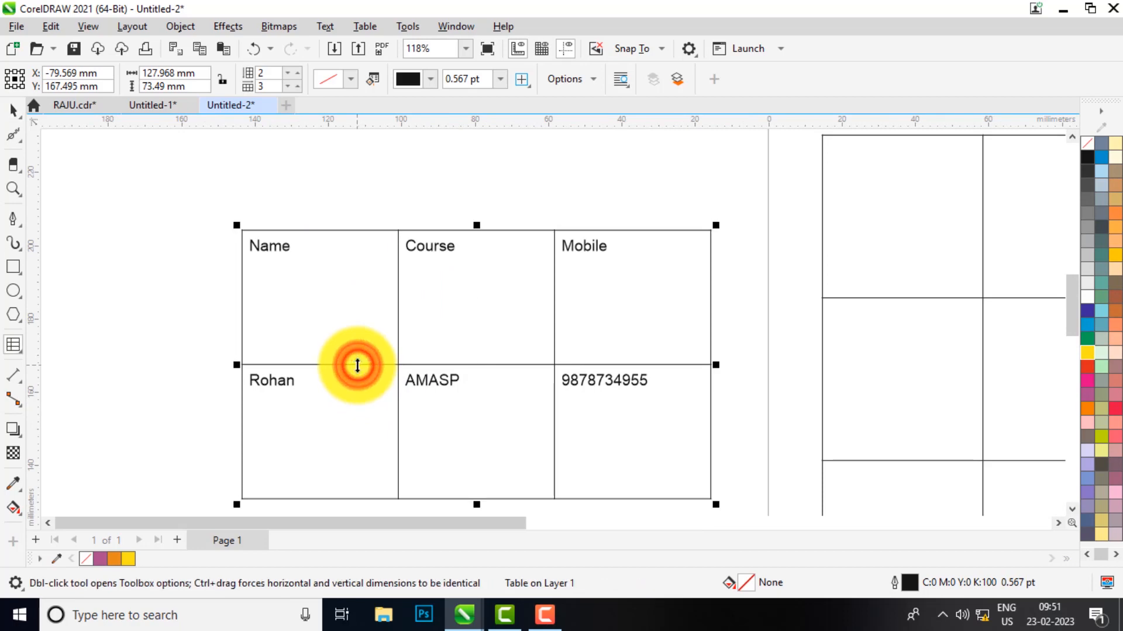
drag(358, 366, 381, 272)
click(372, 499)
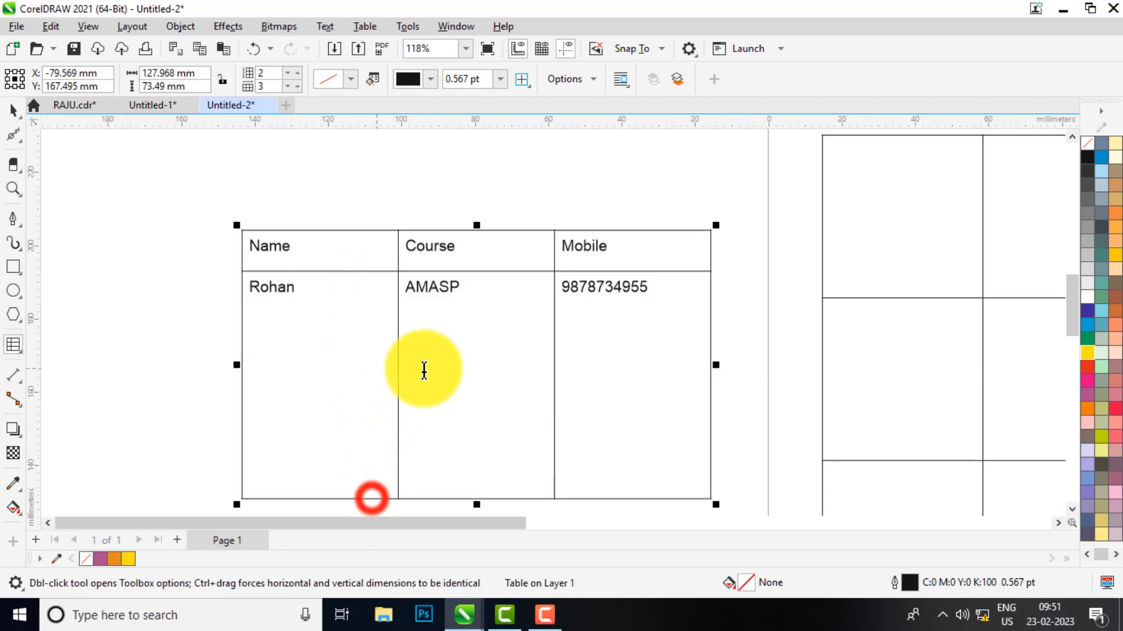
drag(380, 497, 278, 317)
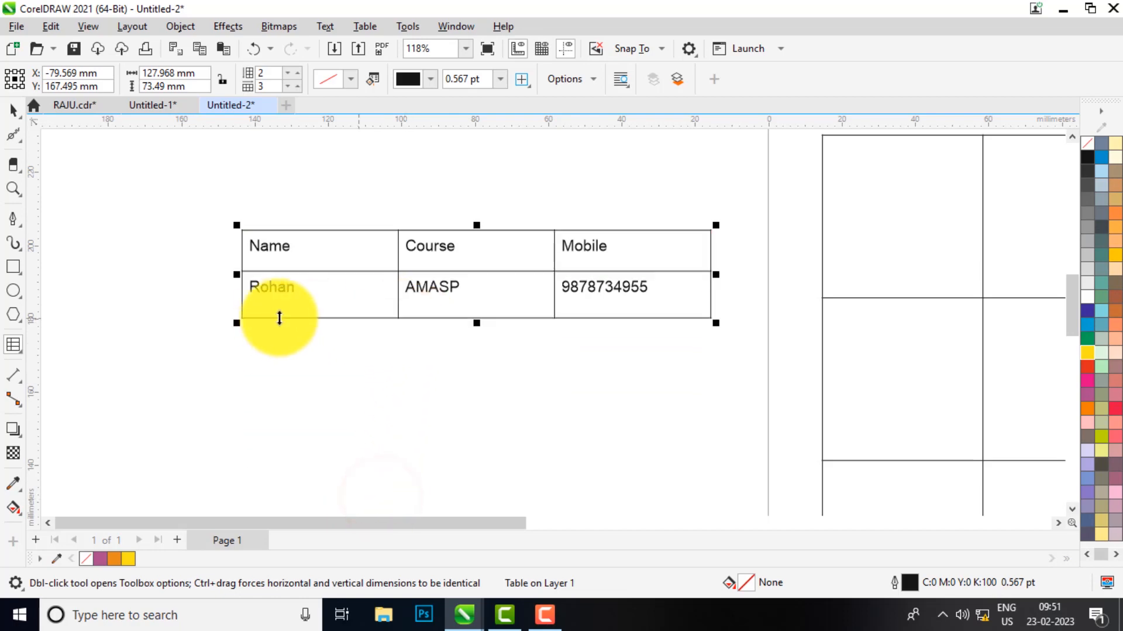
click(240, 319)
click(259, 300)
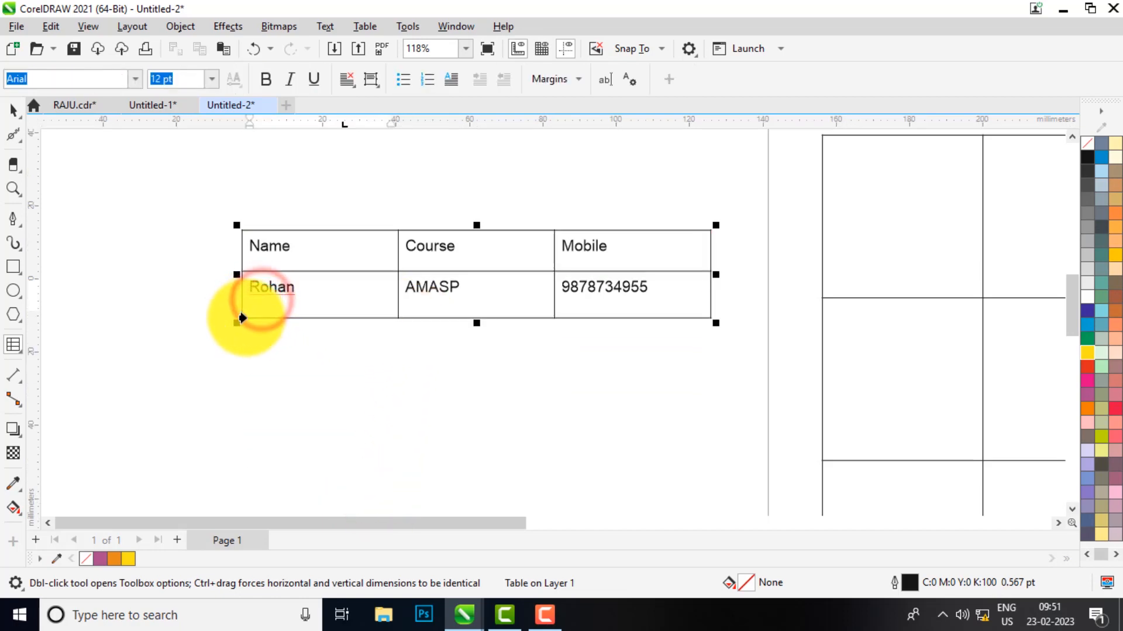
Select the student row and insert an empty row below it from the right-click Insert menu
click(238, 307)
right_click(333, 293)
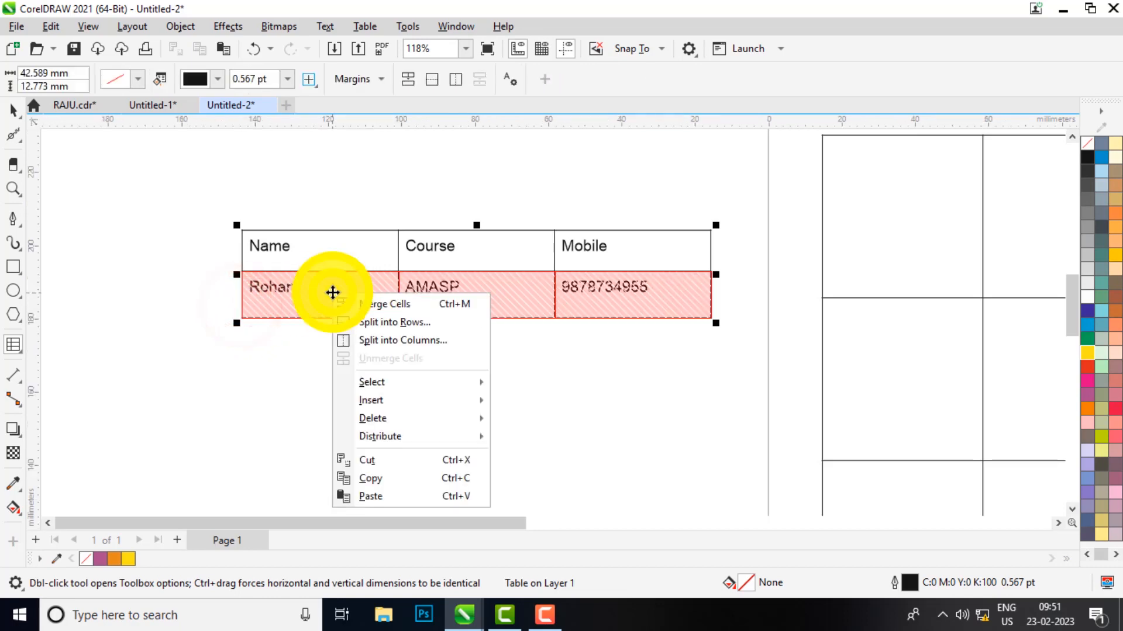
click(401, 400)
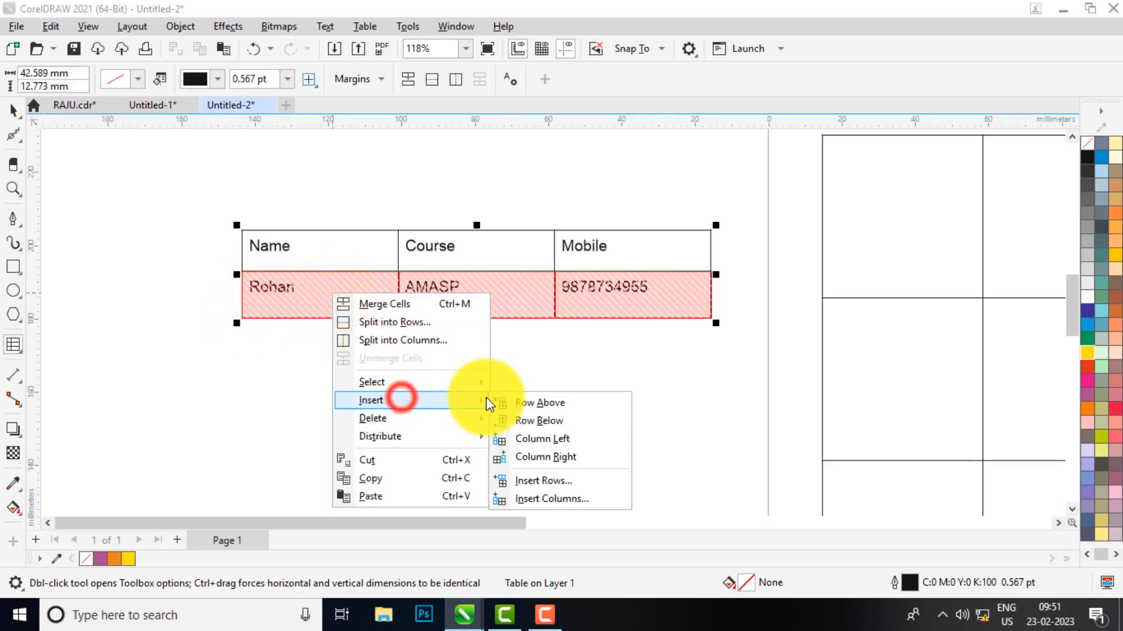
click(539, 421)
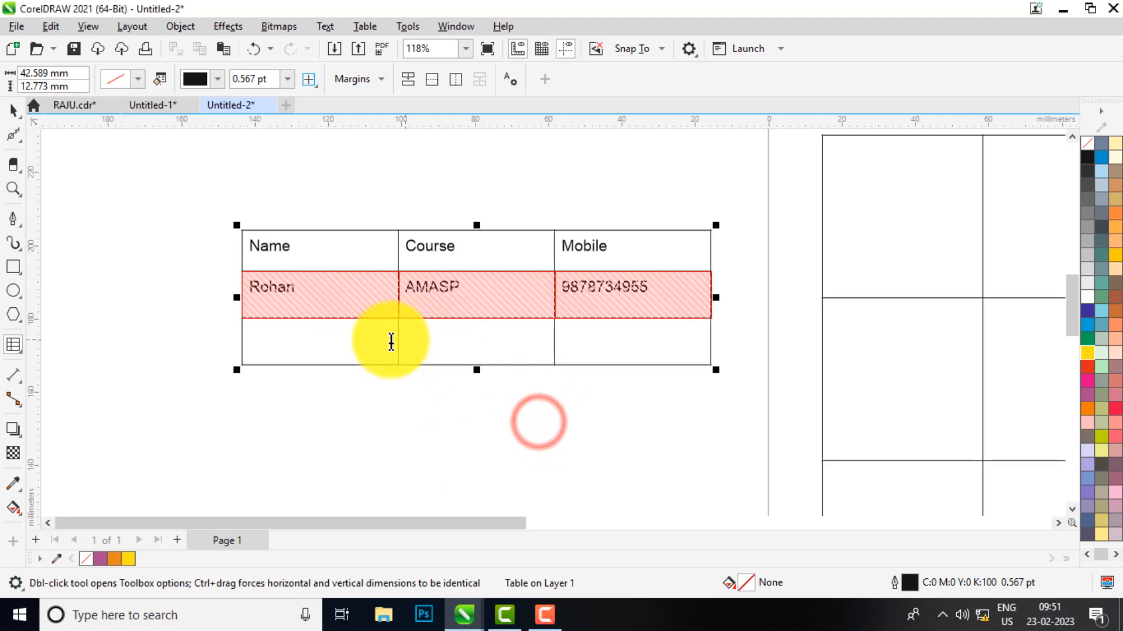
Drag the Name/Course and Course/Mobile column borders left so the Mobile column widens
click(392, 342)
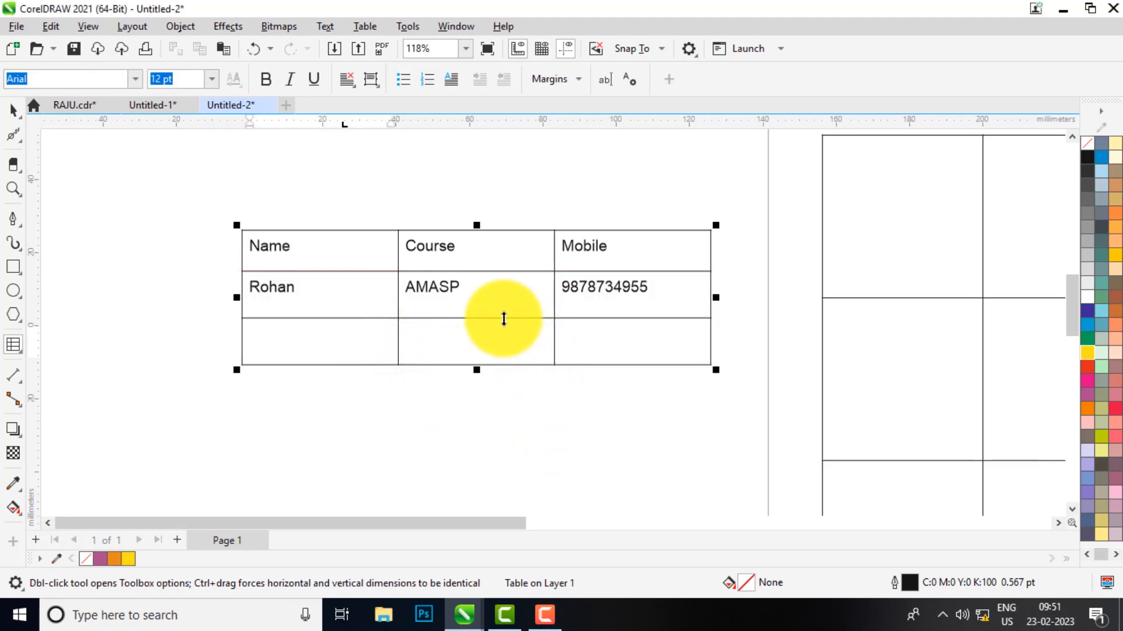
drag(398, 254, 371, 252)
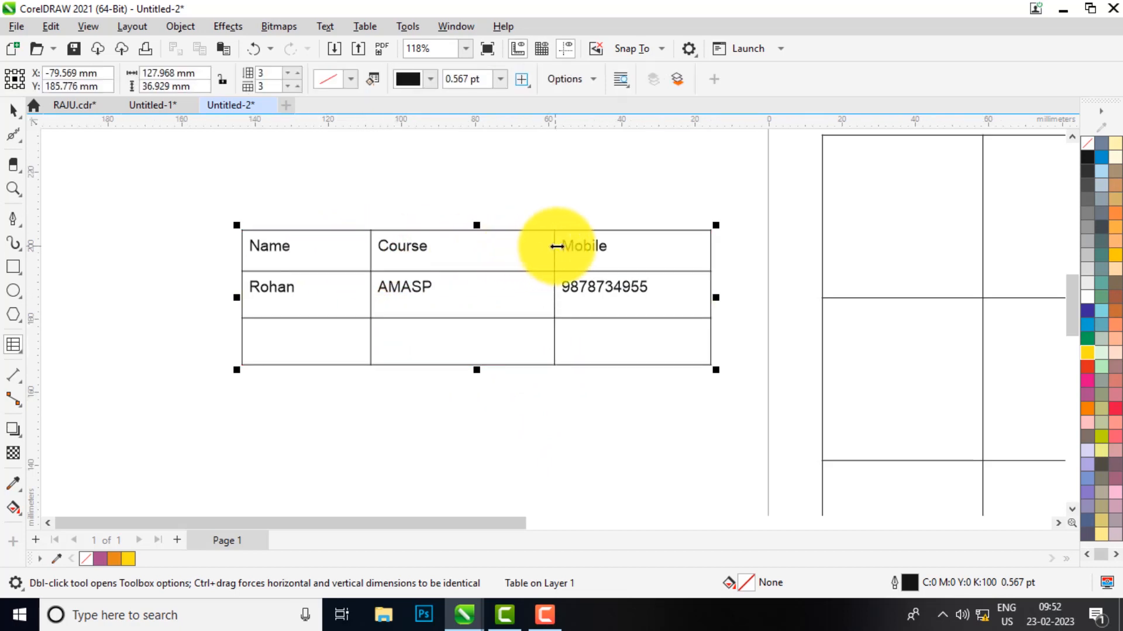
drag(555, 246, 464, 252)
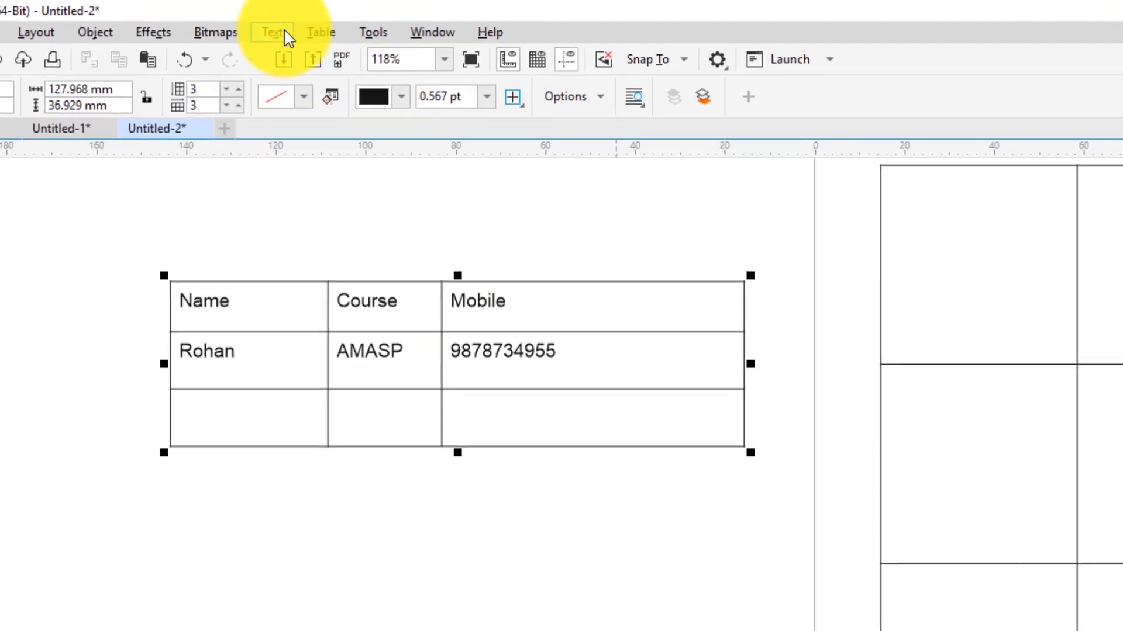
Use Table > Convert Table to Text with Commas as the separator
click(364, 27)
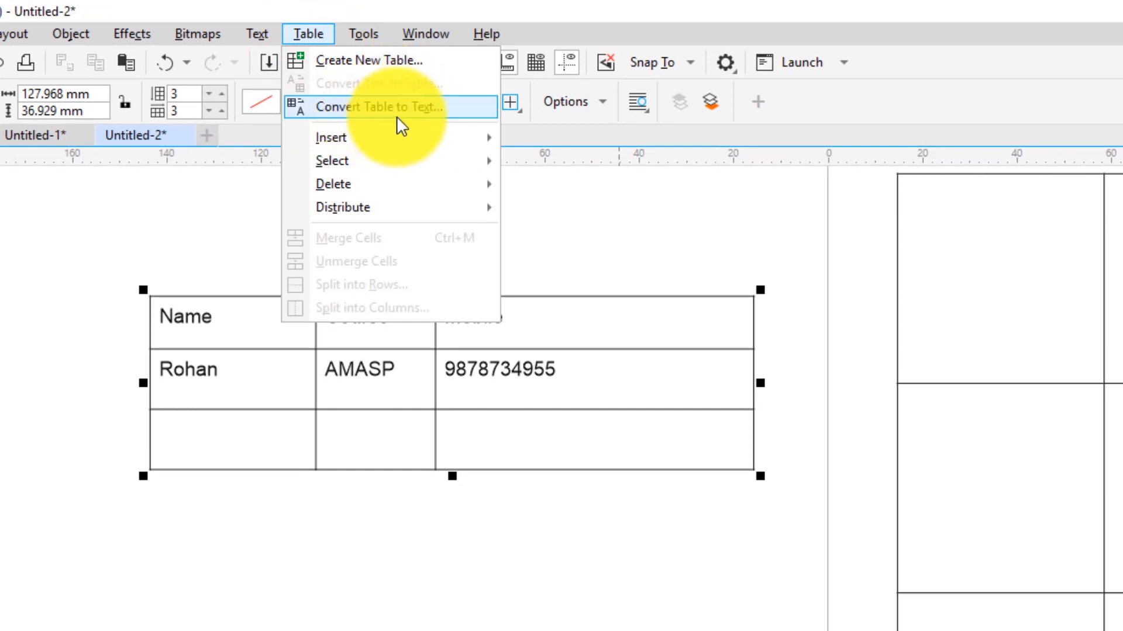
key(Escape)
click(315, 33)
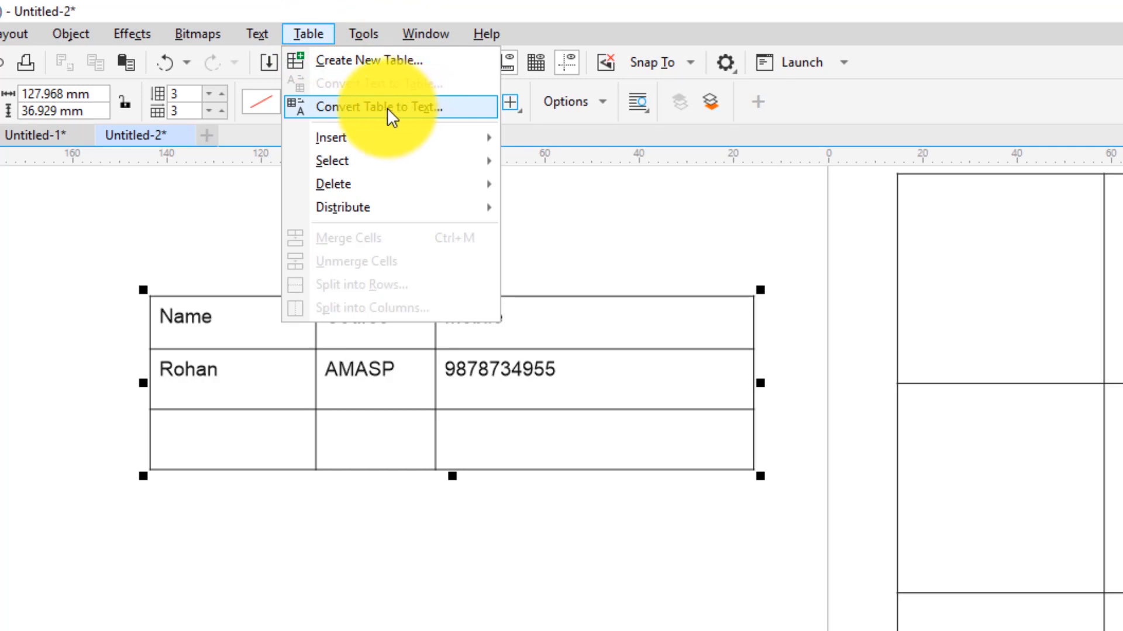
click(522, 357)
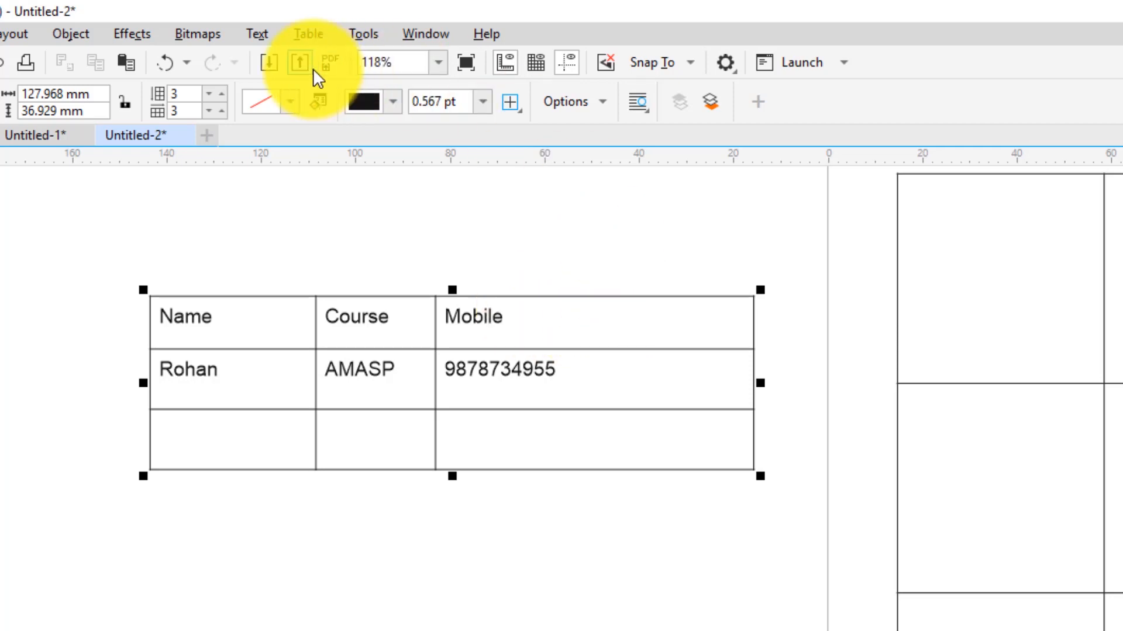
click(297, 35)
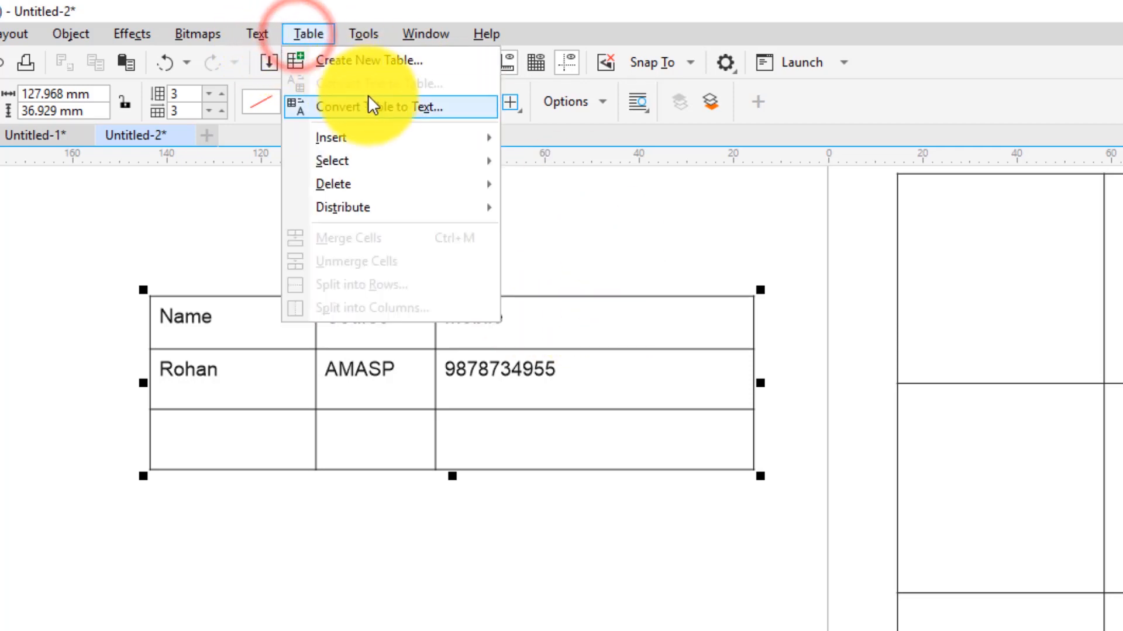
click(412, 111)
drag(514, 280, 794, 257)
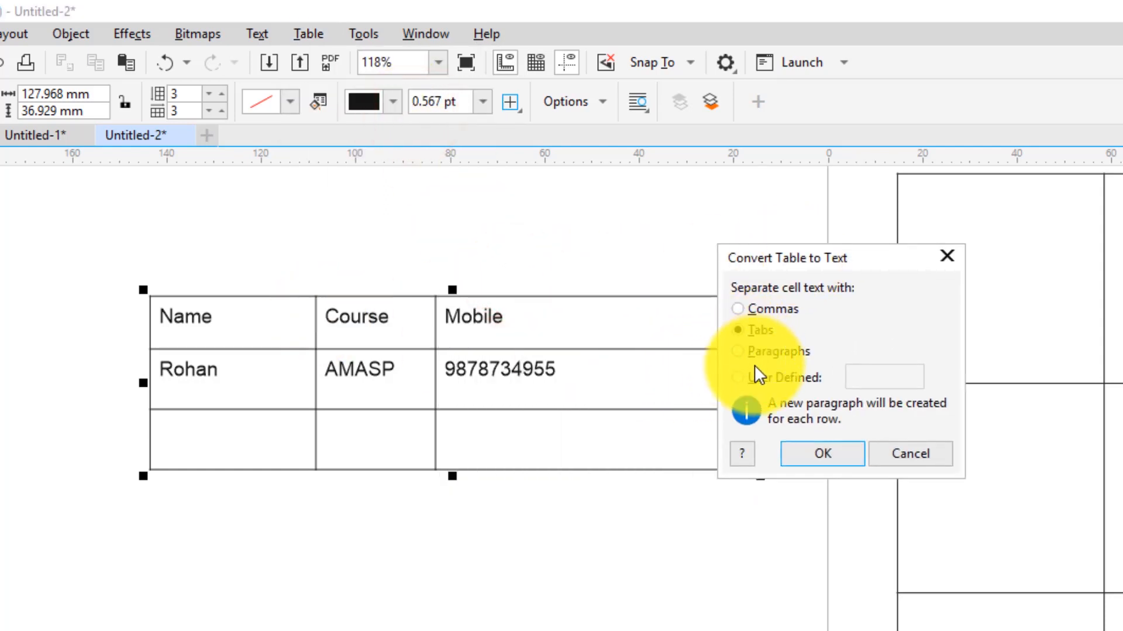
click(740, 308)
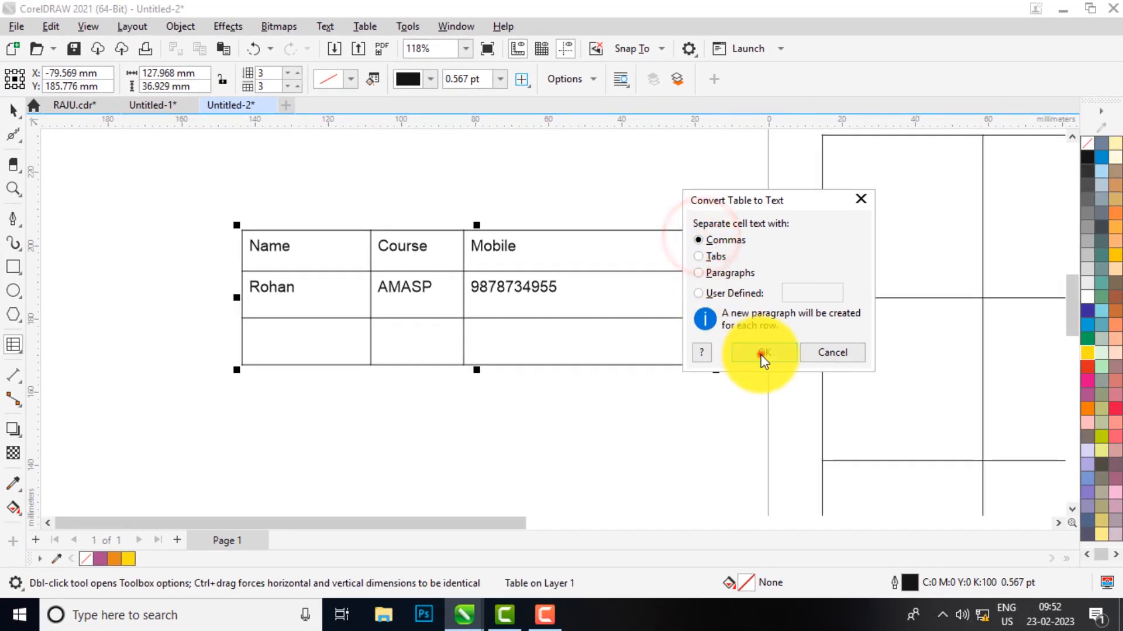
click(769, 362)
Convert the comma-separated lines back into a three-column table with Convert Text to Table
scroll(307, 225, up, 2)
scroll(313, 219, up, 2)
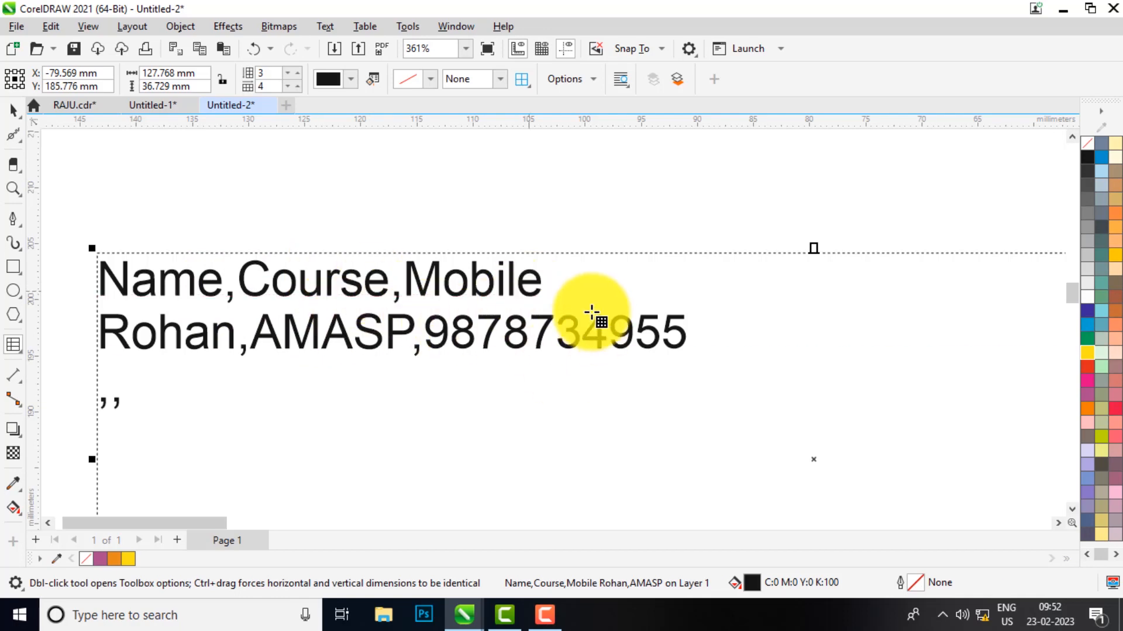
scroll(547, 275, down, 3)
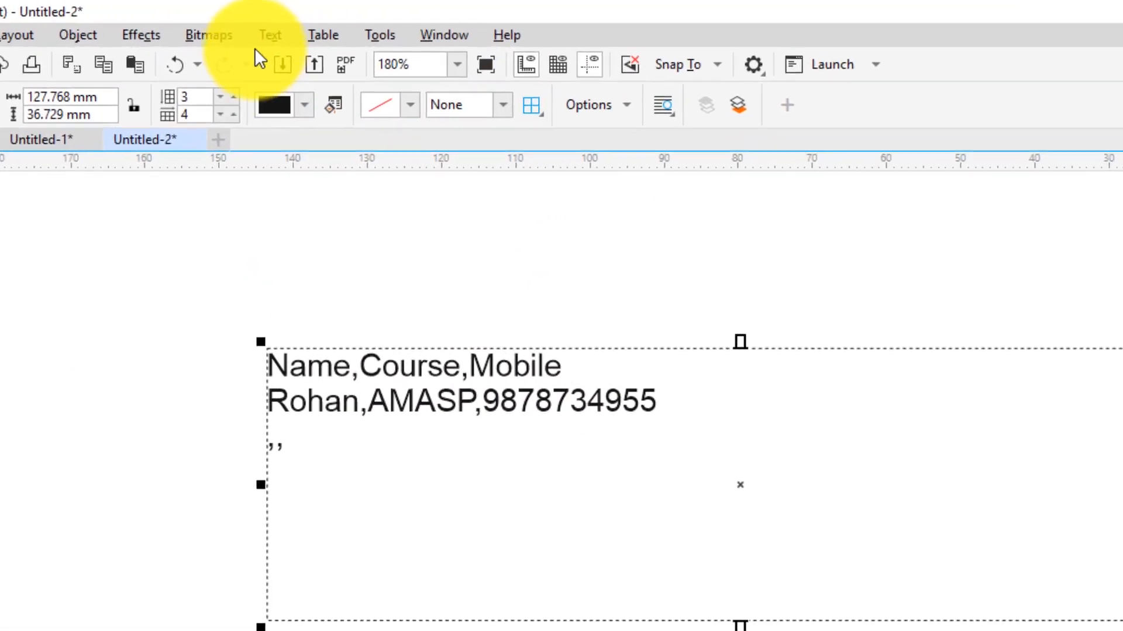
click(325, 26)
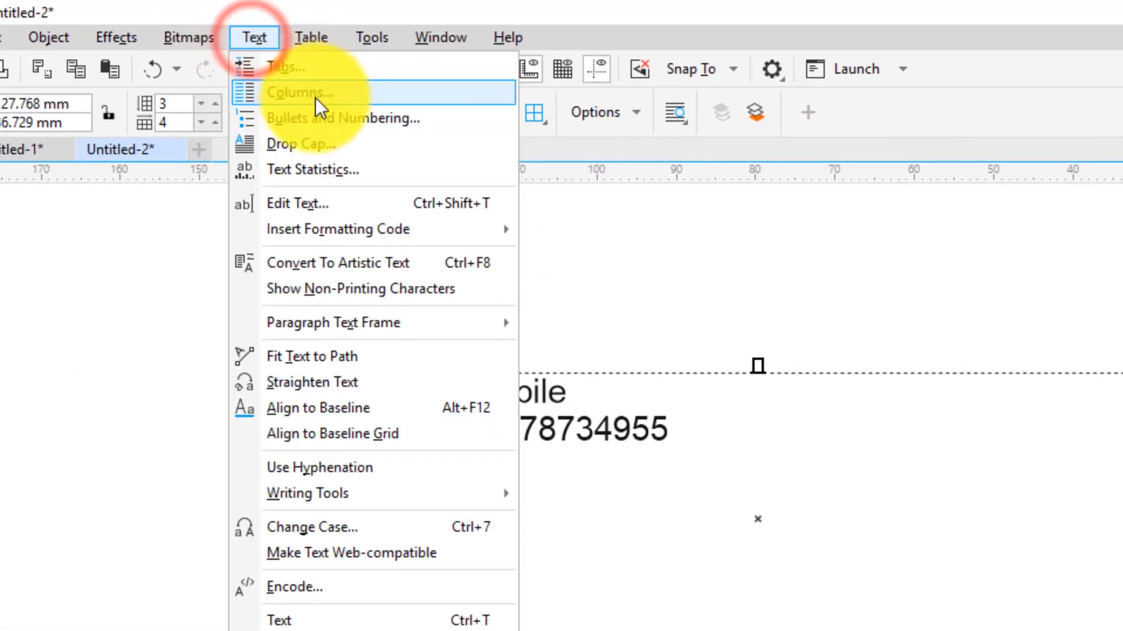
mouse_move(318, 36)
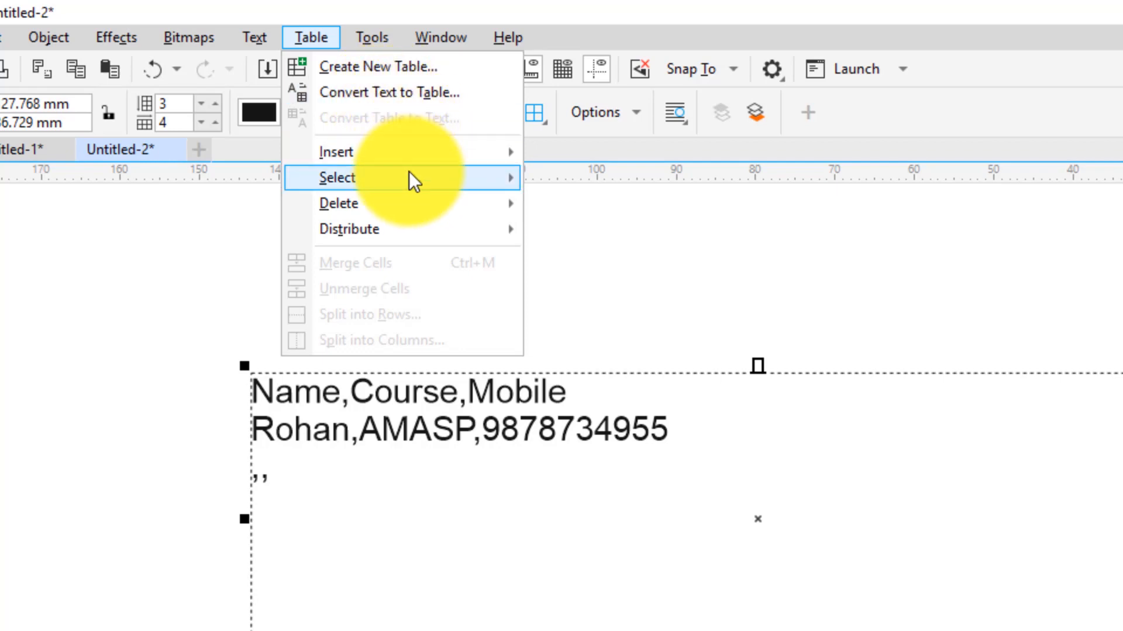
mouse_move(373, 157)
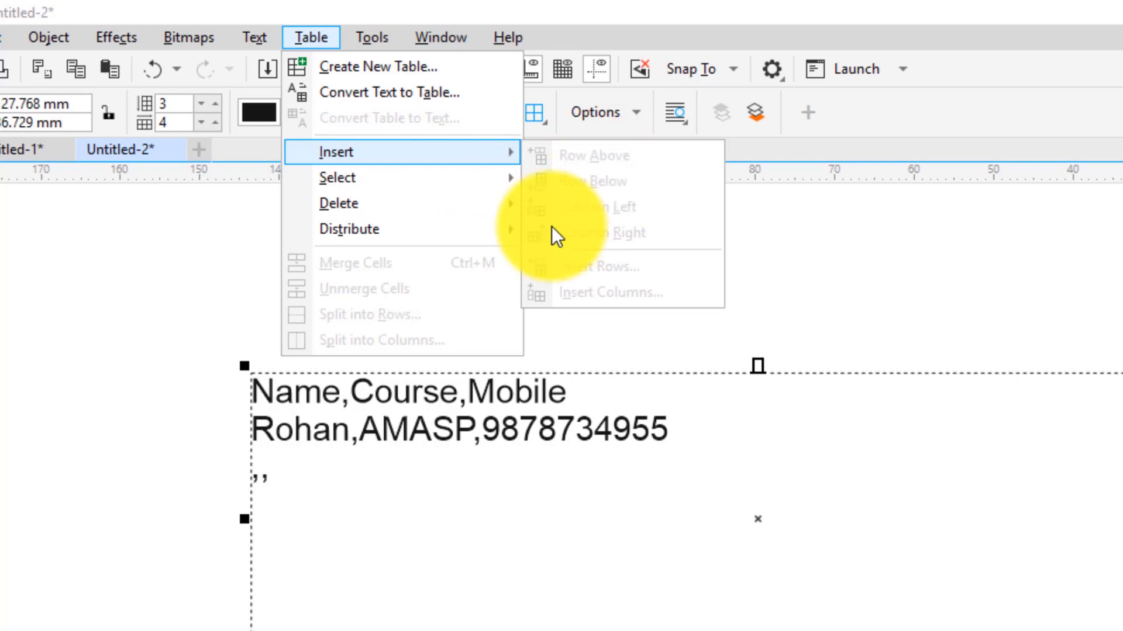
click(451, 468)
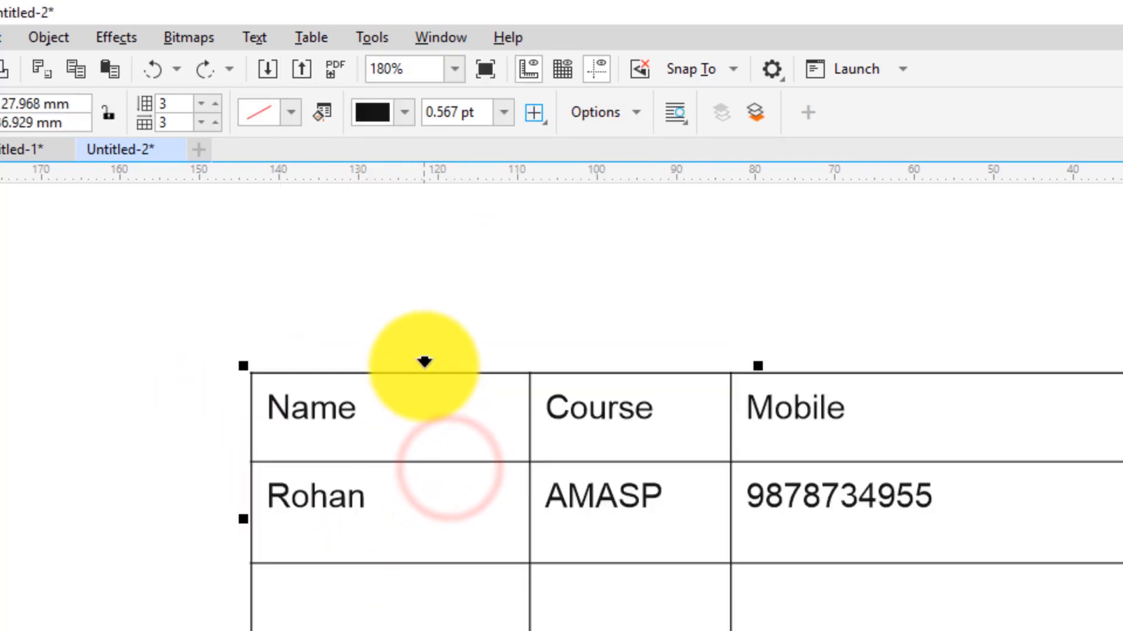
Select the student row and use Table > Insert > Row Above to add a blank row
click(460, 518)
click(291, 495)
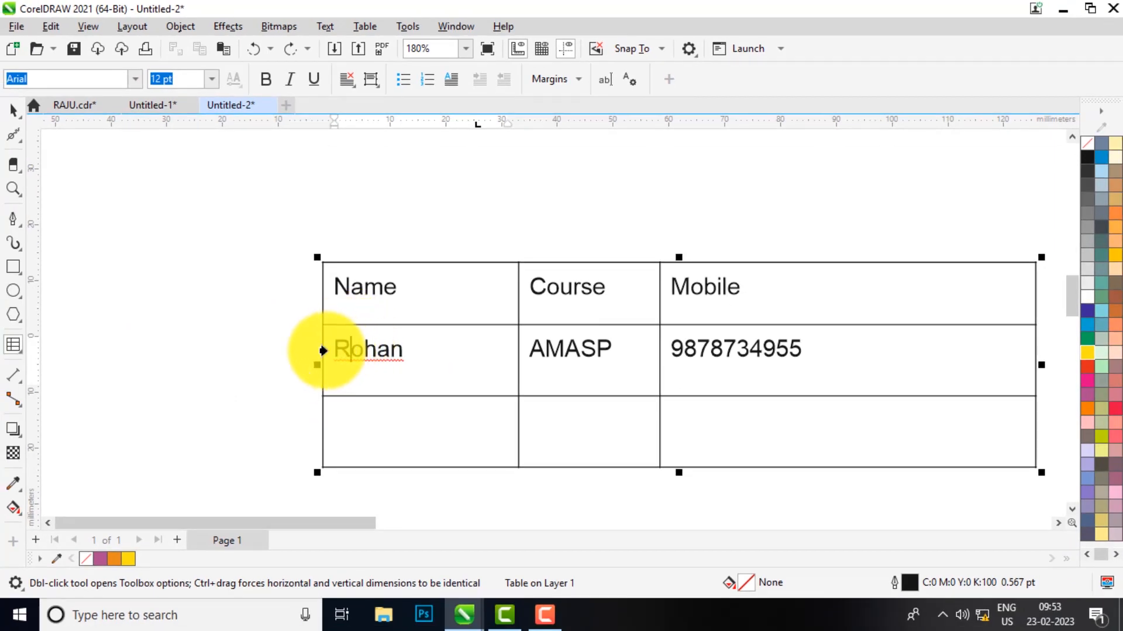
click(316, 350)
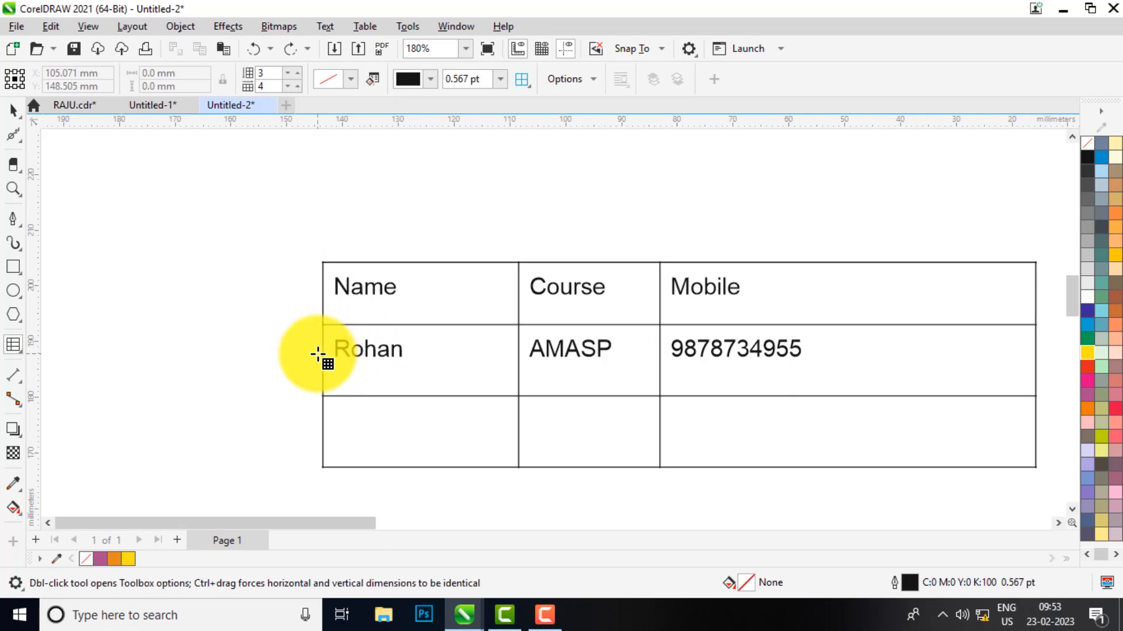
click(327, 349)
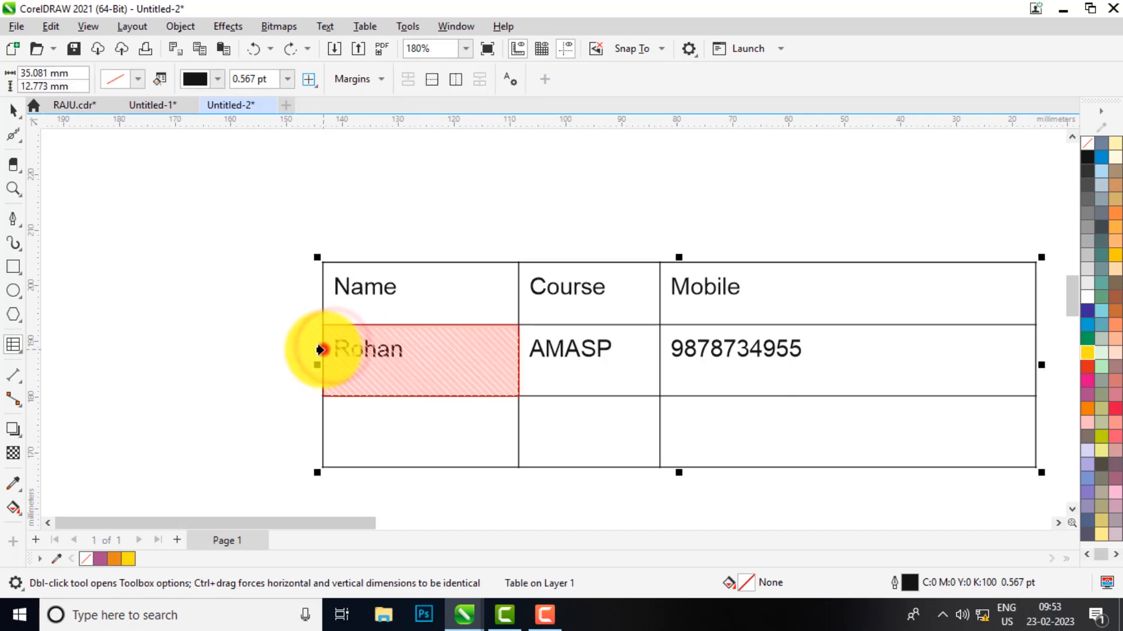
click(321, 348)
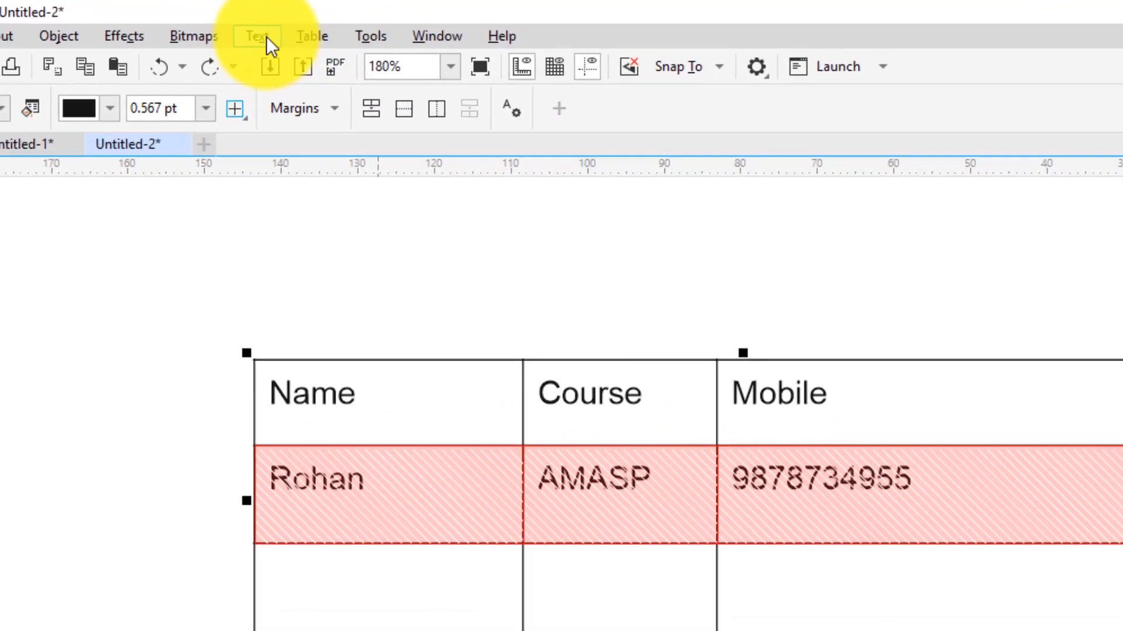
click(310, 29)
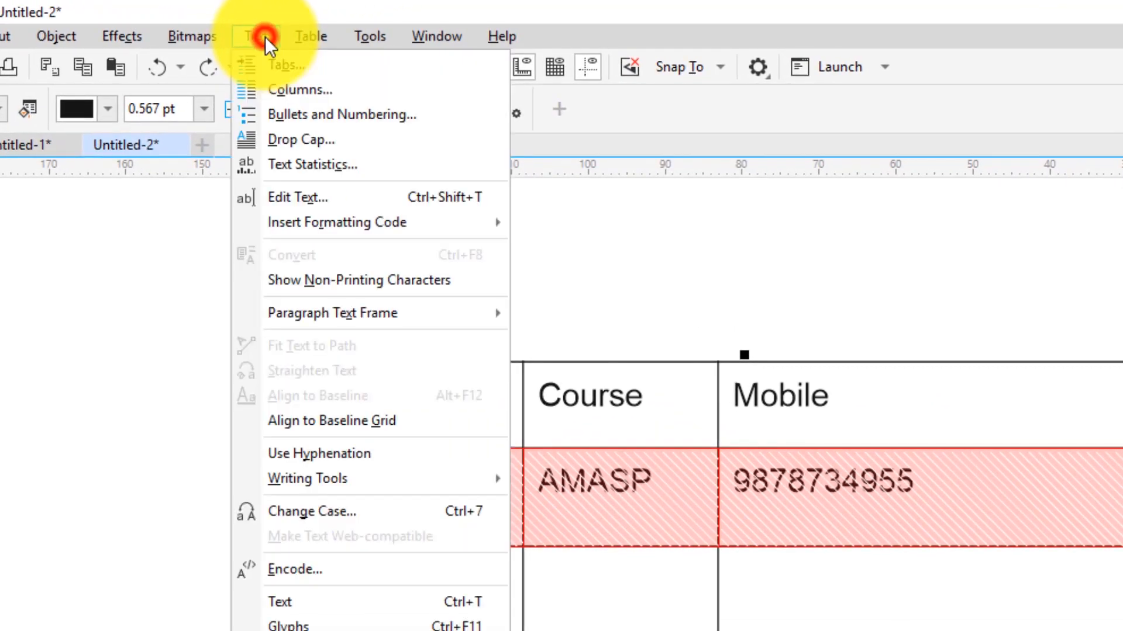
mouse_move(311, 37)
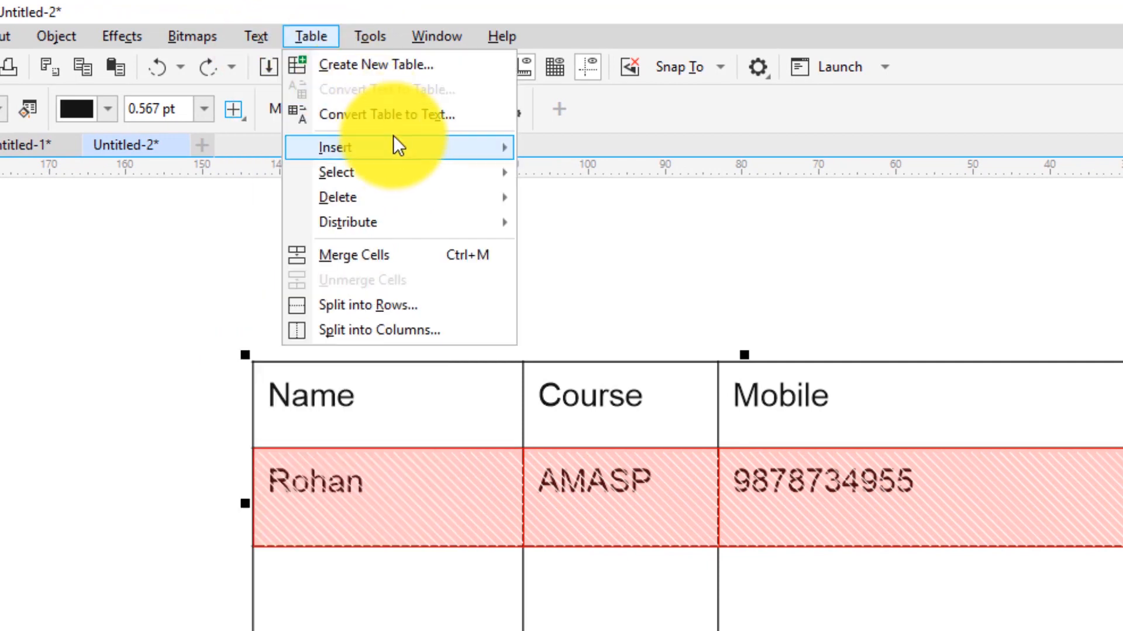
mouse_move(401, 151)
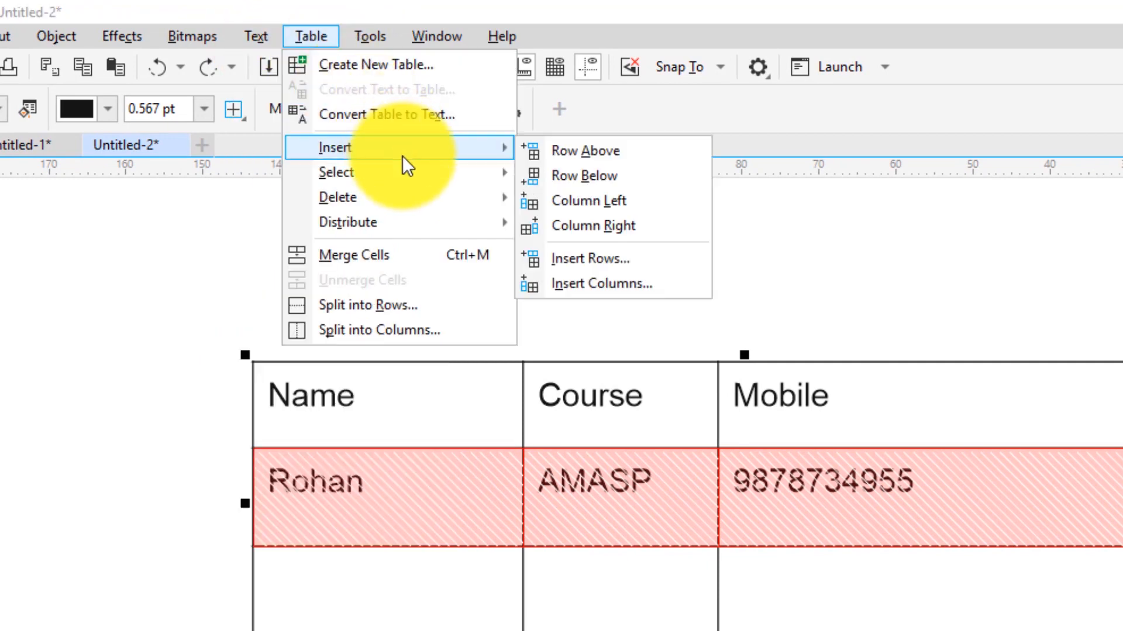
click(587, 155)
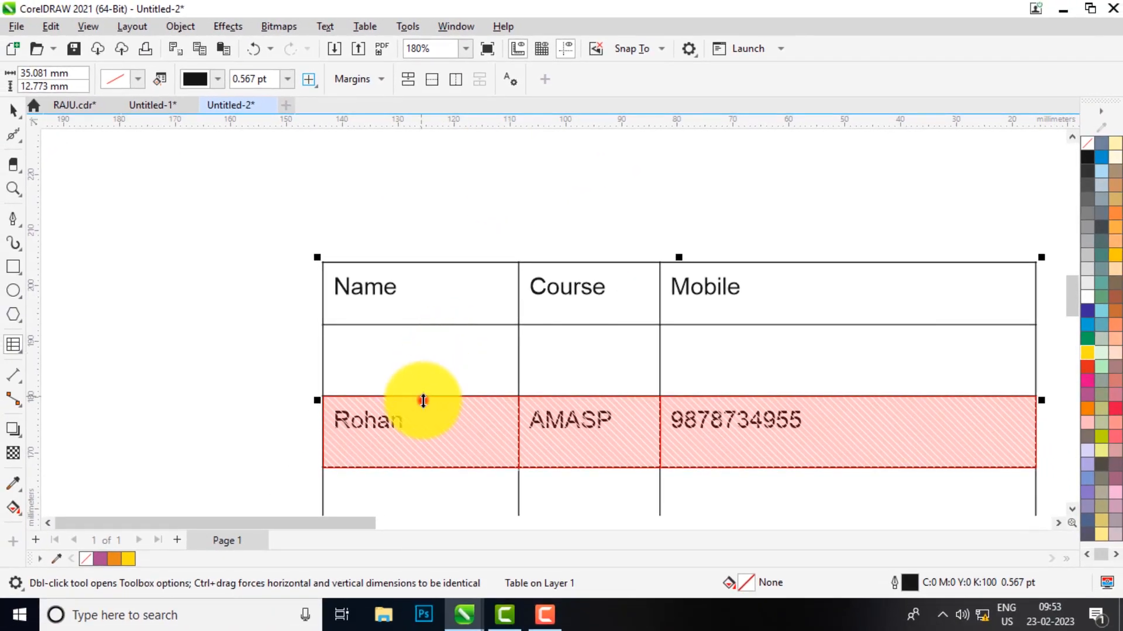
click(422, 413)
scroll(429, 331, down, 3)
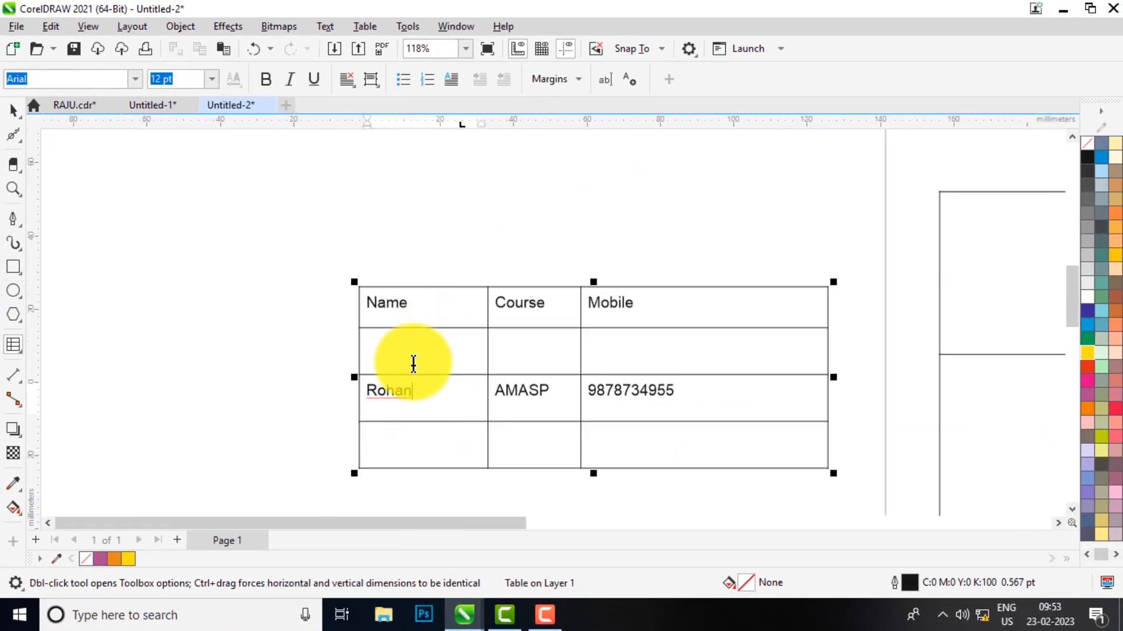
Enter a second student's name in the new row's Name cell
click(416, 360)
scroll(429, 351, up, 3)
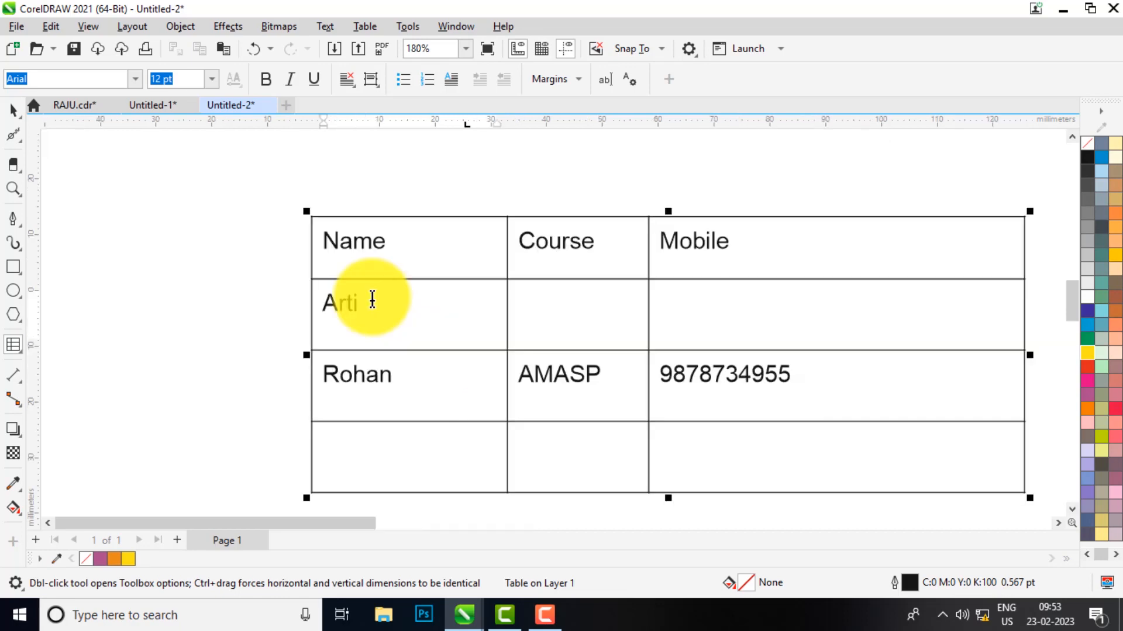
click(365, 26)
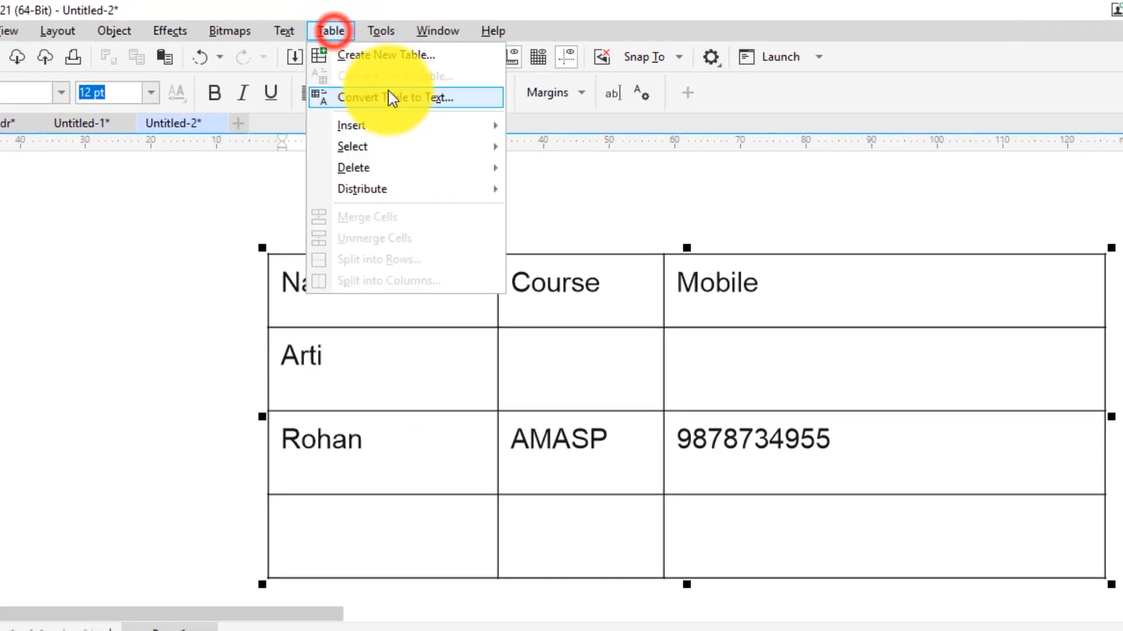
click(413, 130)
click(326, 363)
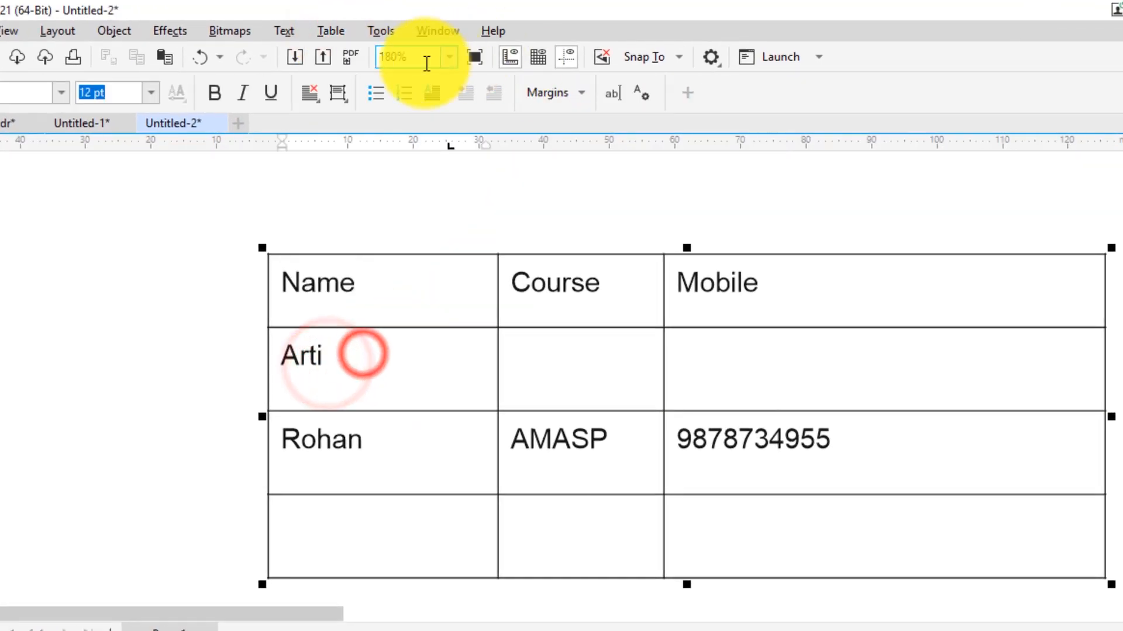
click(329, 30)
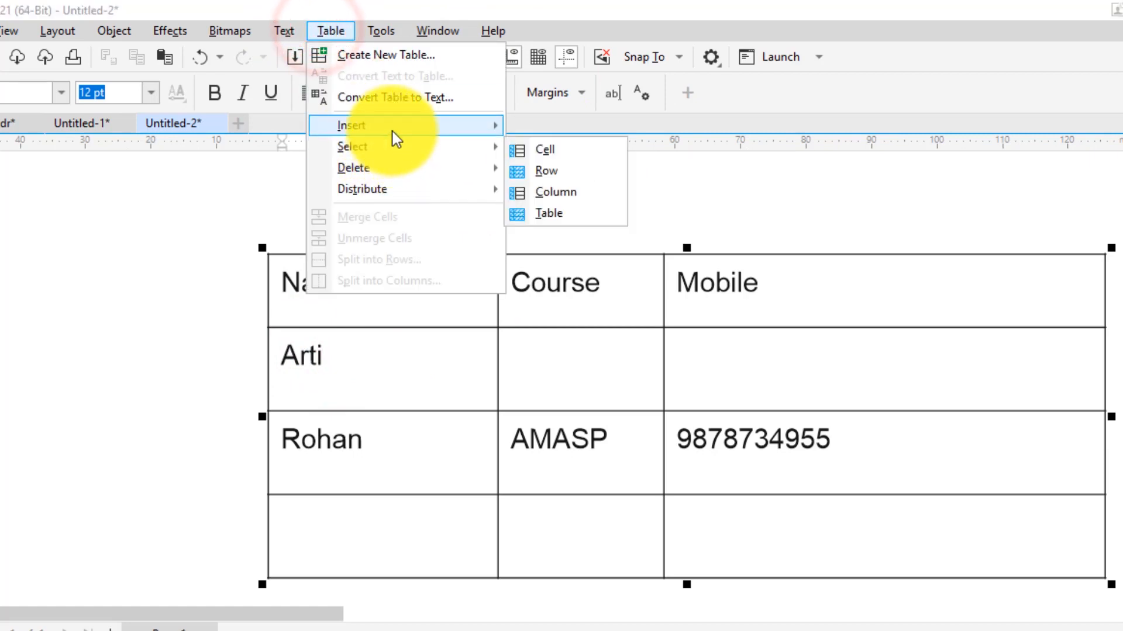
click(348, 355)
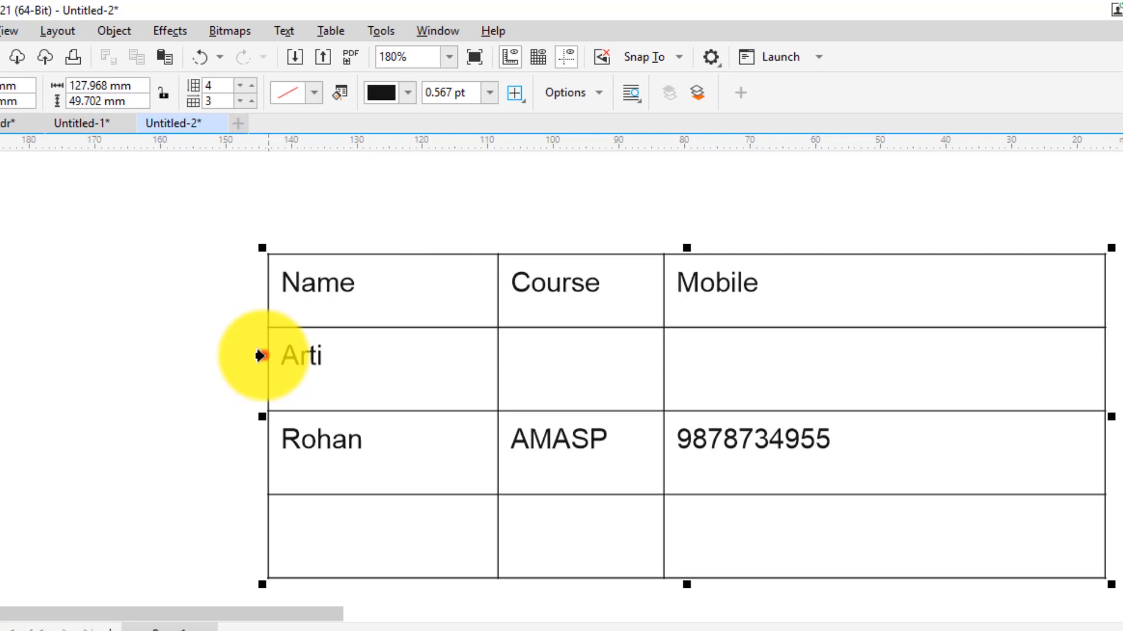
Select the second student's row and insert an empty row below it via Table > Insert
click(259, 355)
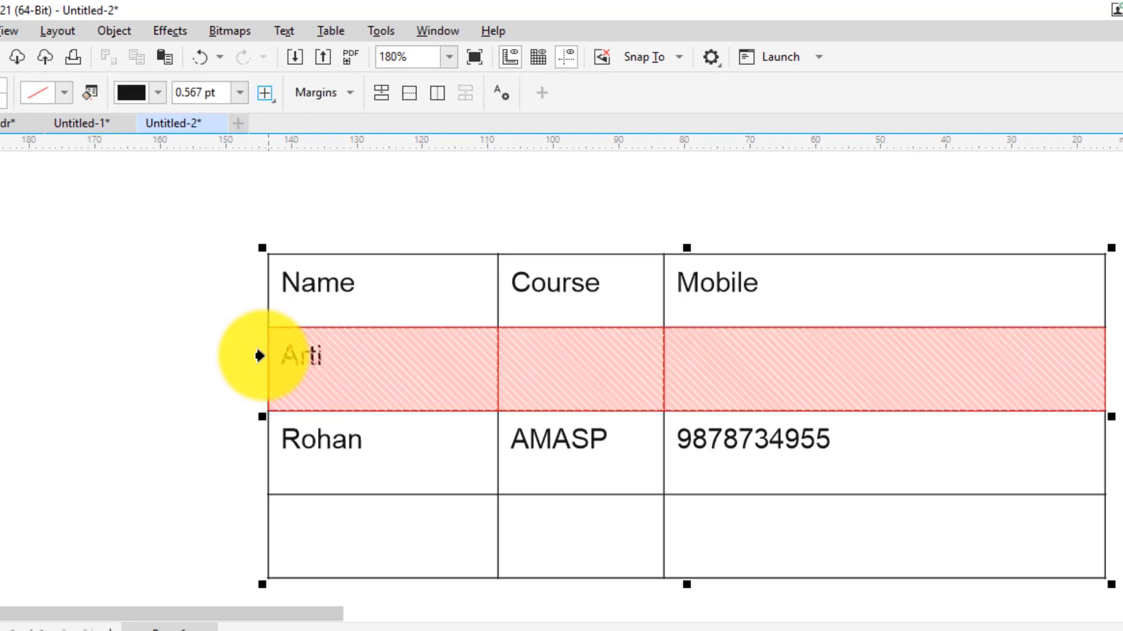
click(330, 31)
click(393, 126)
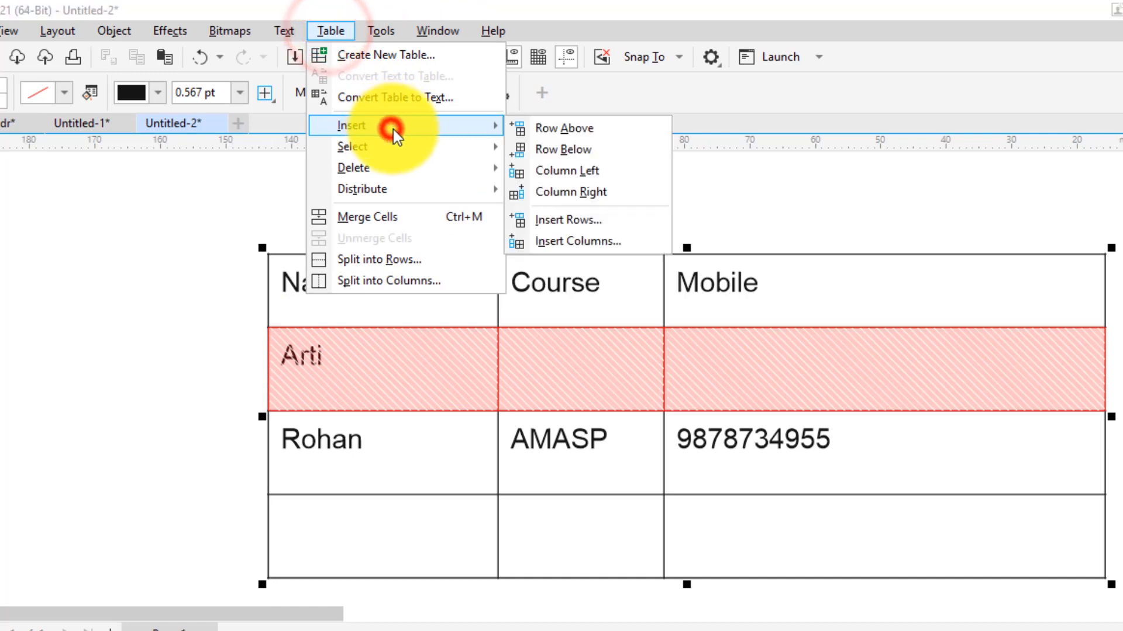
click(568, 149)
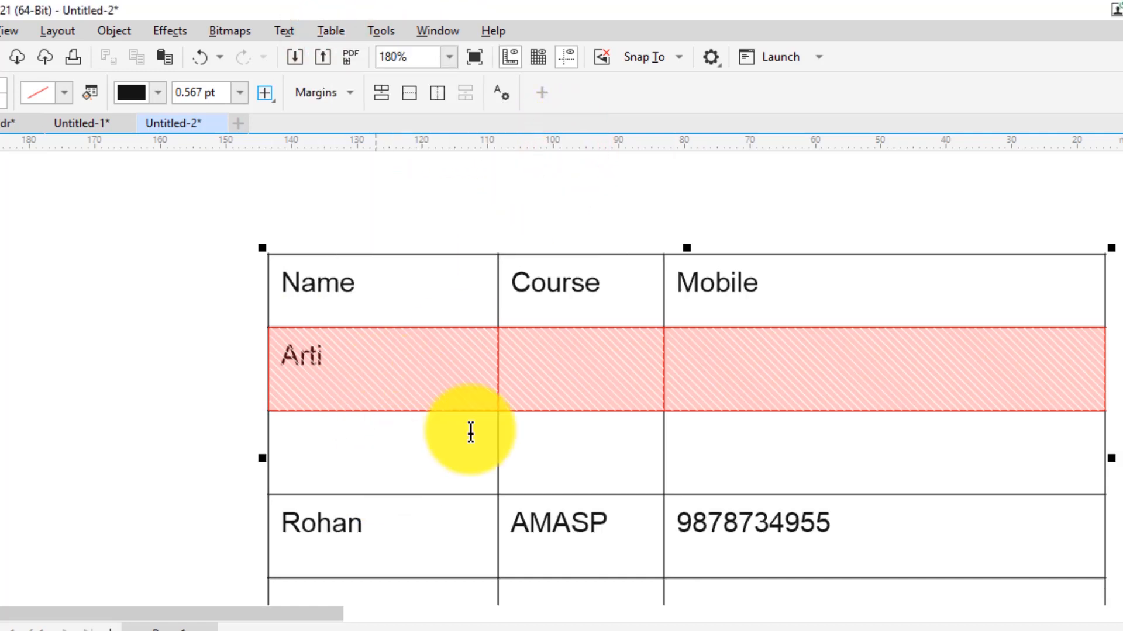
click(330, 30)
click(394, 125)
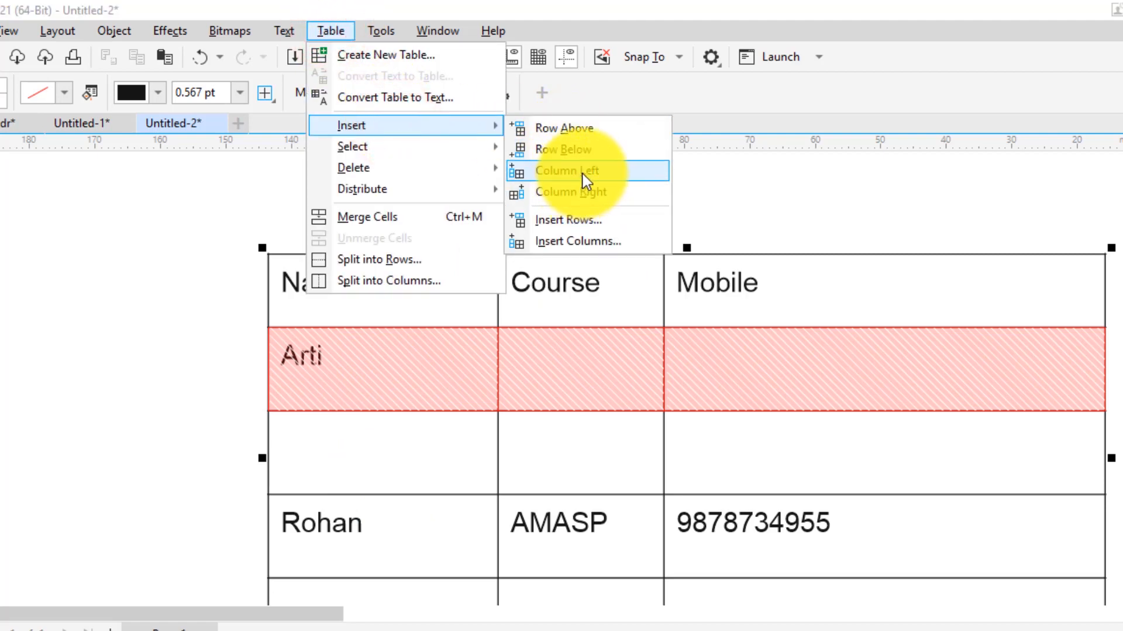
click(409, 369)
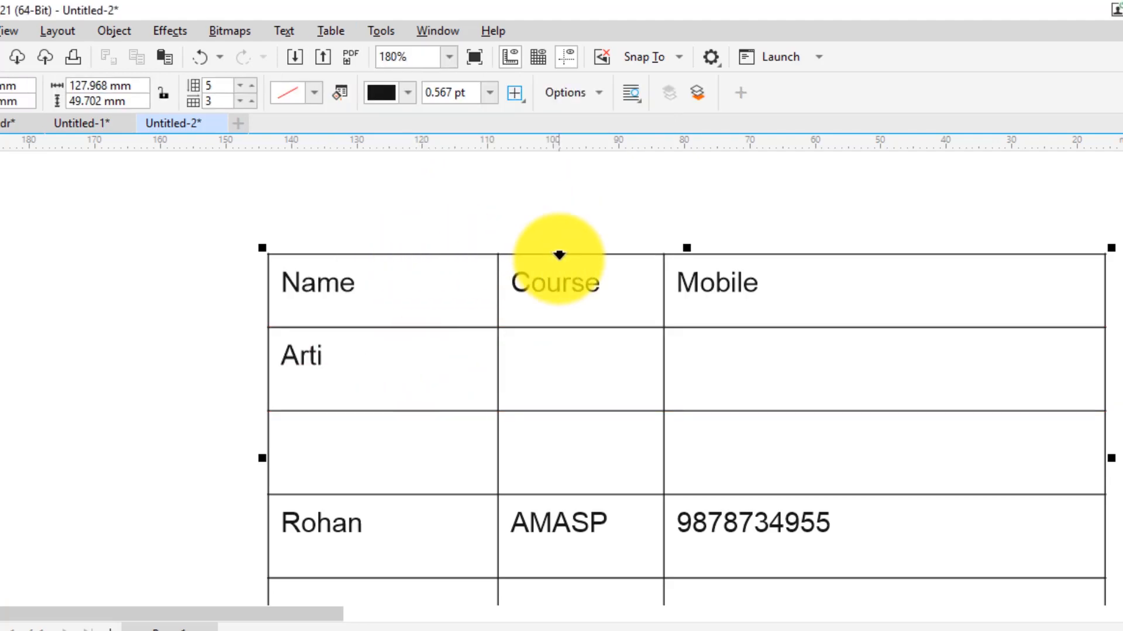
Select the Course column and insert a blank column to its left
click(560, 253)
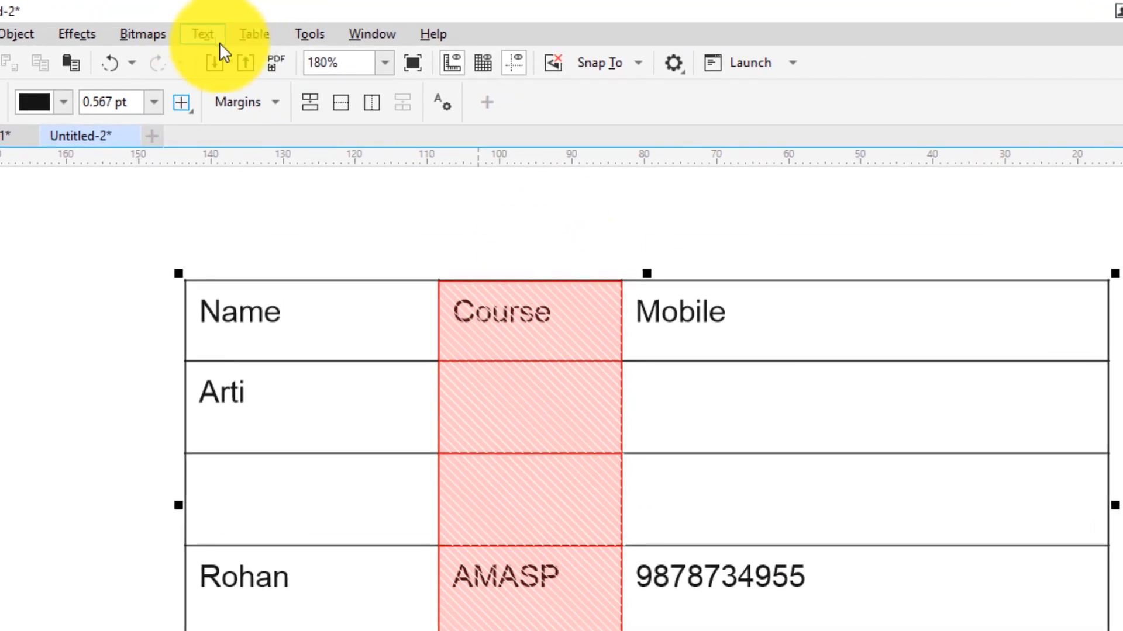
click(364, 26)
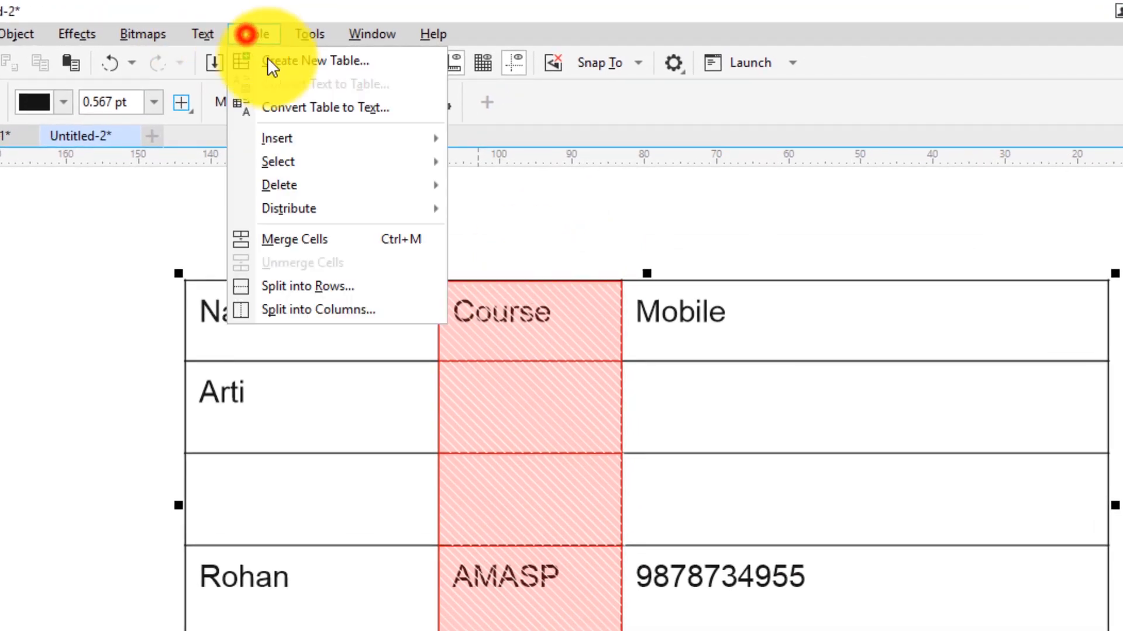
mouse_move(374, 140)
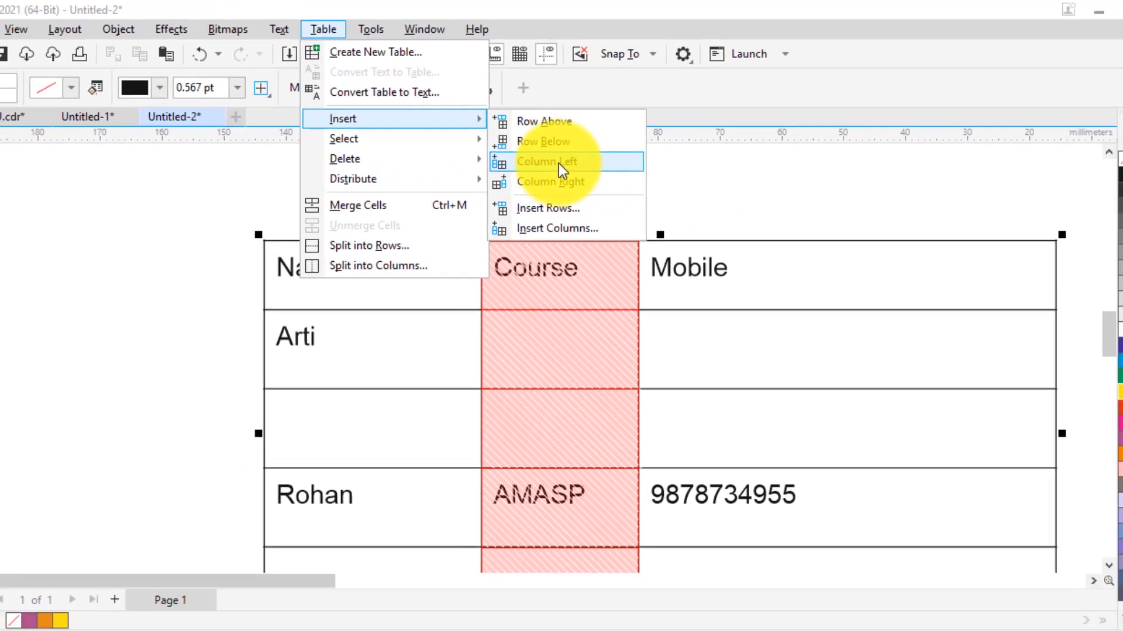
click(528, 189)
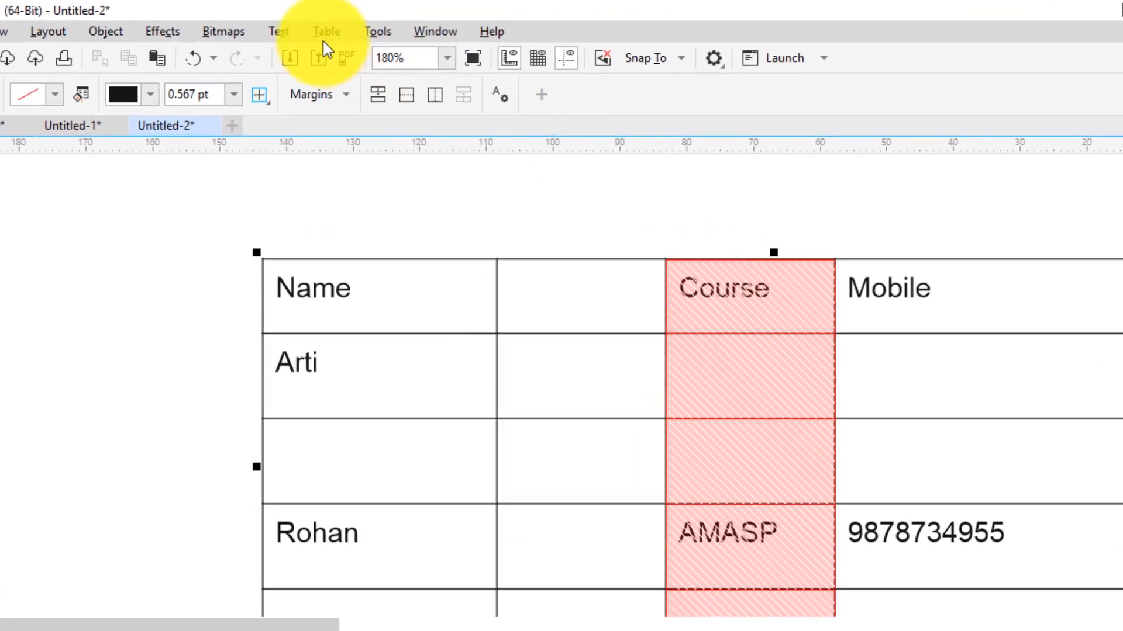
Review the Table insert options, then select the new blank column
click(365, 27)
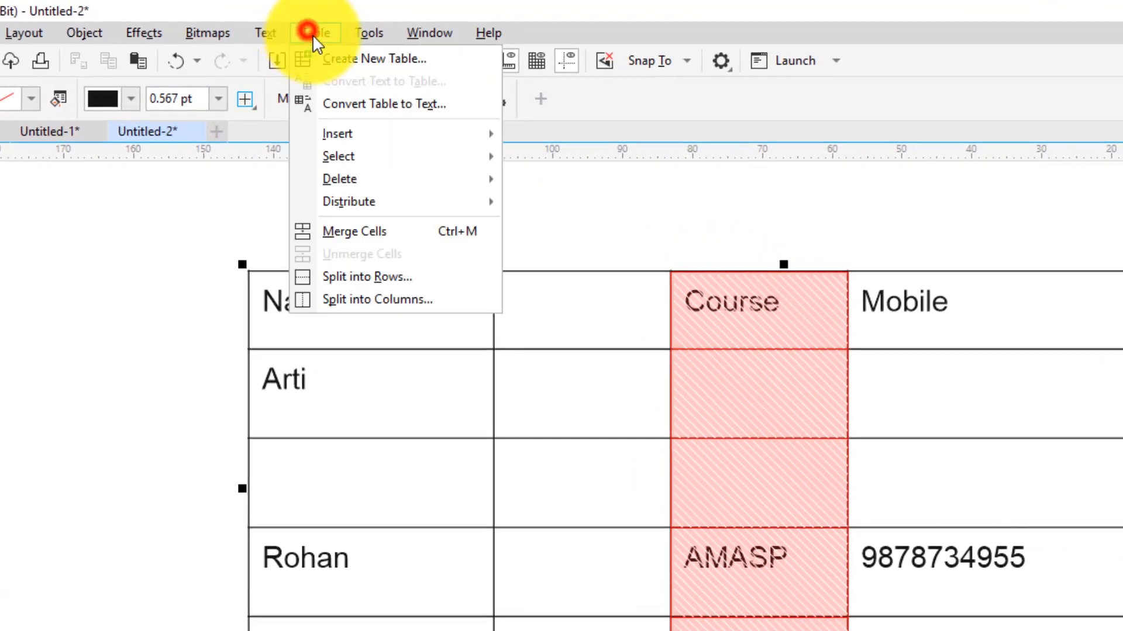
click(408, 136)
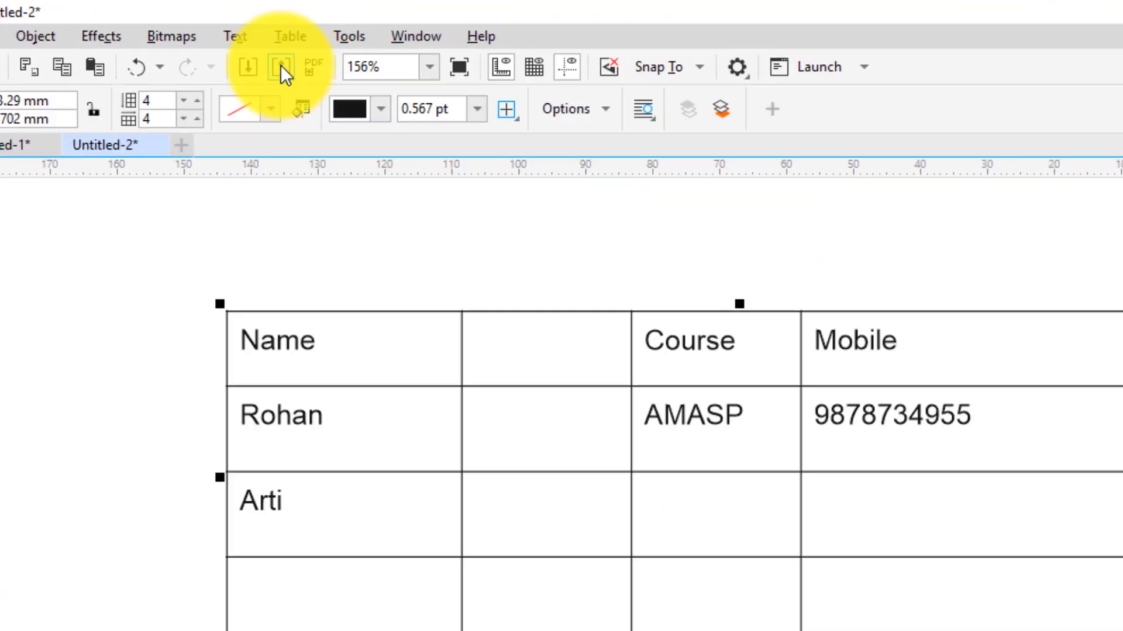
click(315, 33)
click(370, 151)
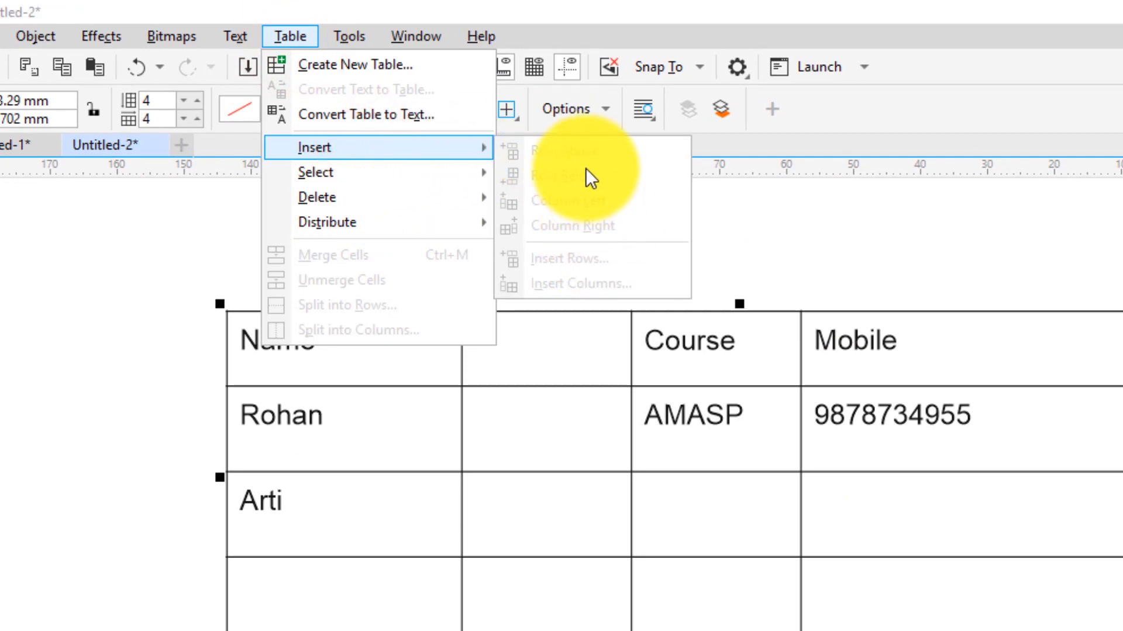
click(553, 447)
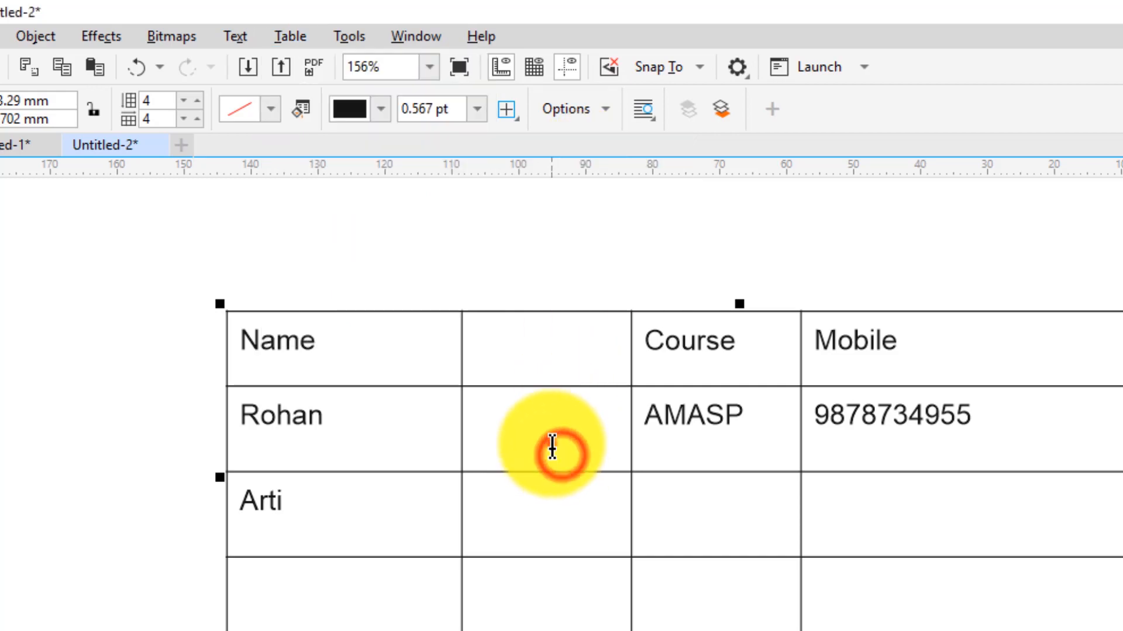
click(539, 307)
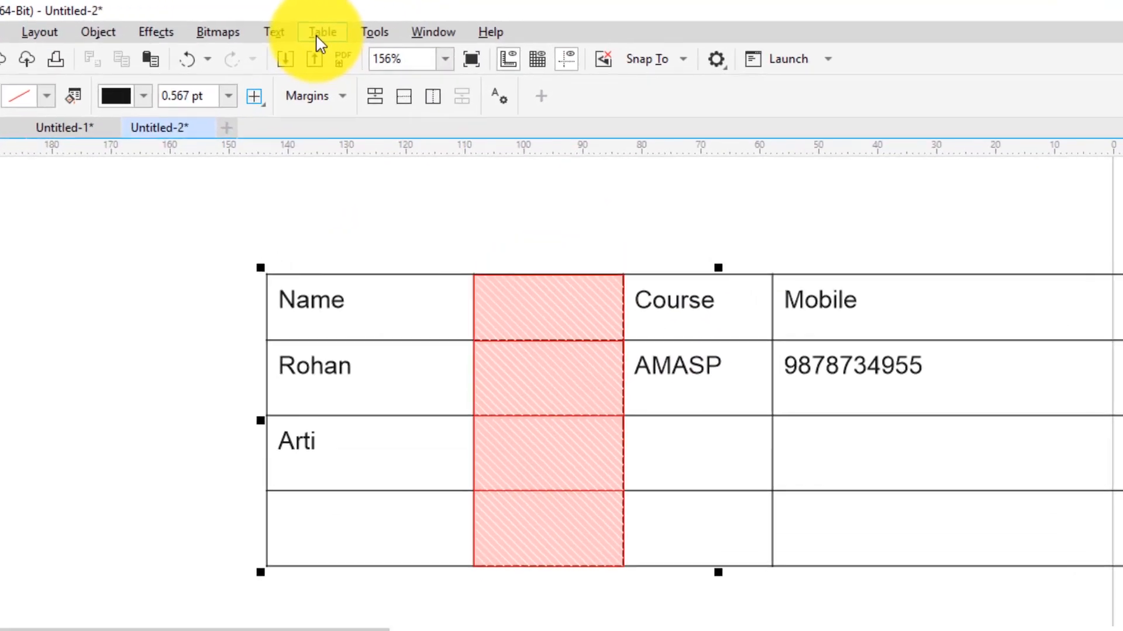
Insert 5 columns left of the selected blank column with Insert Columns
click(323, 31)
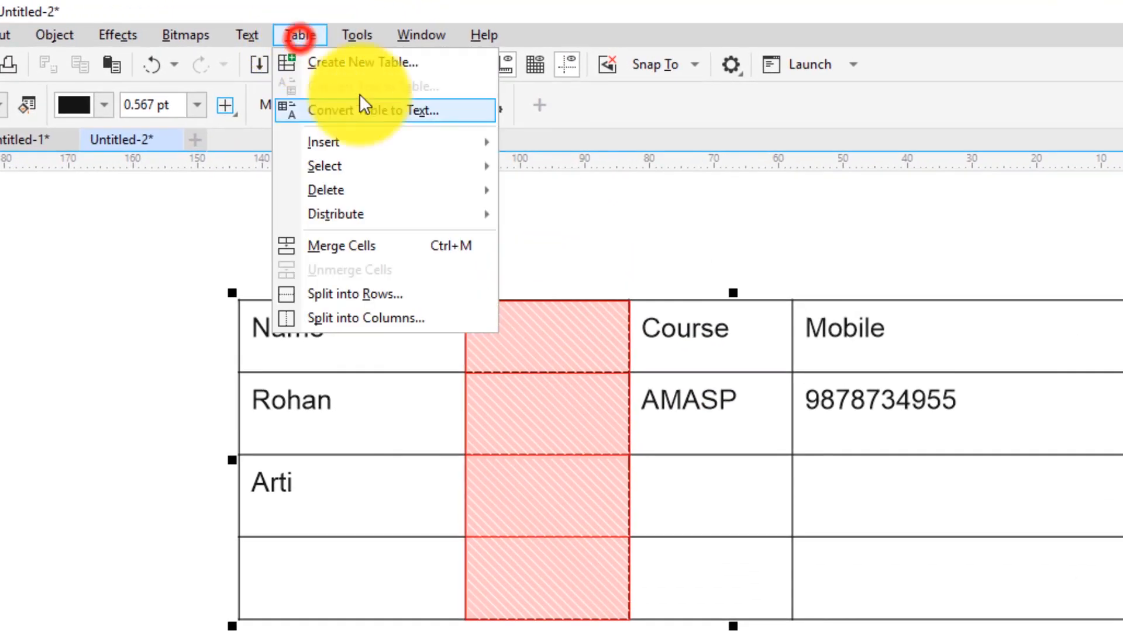
click(391, 145)
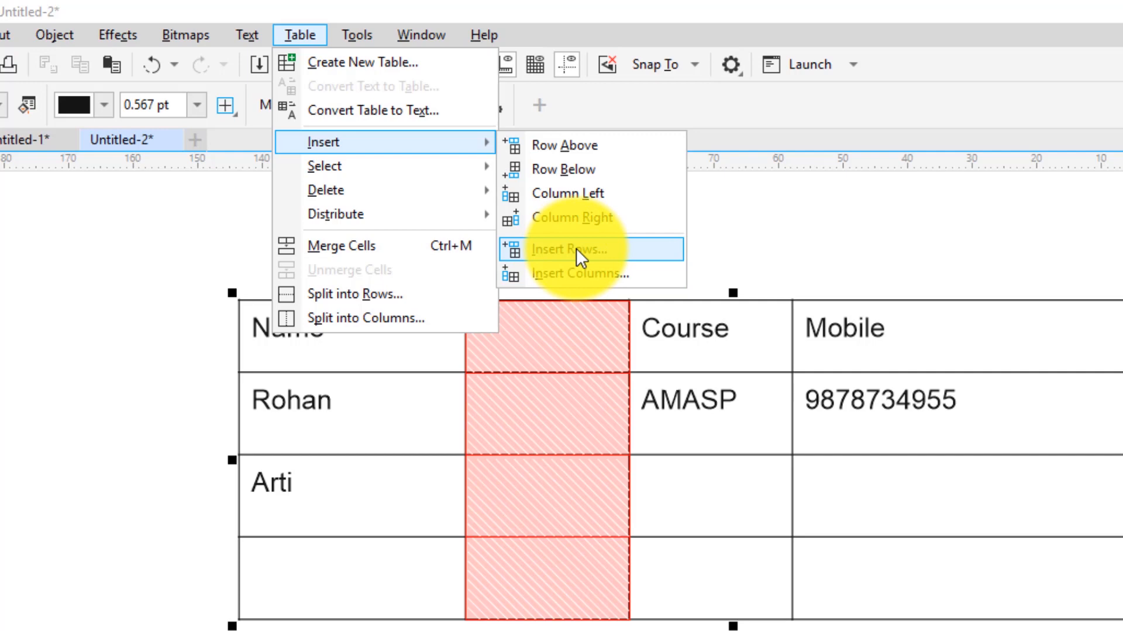
click(574, 274)
drag(588, 331, 828, 215)
click(942, 244)
click(941, 244)
click(942, 244)
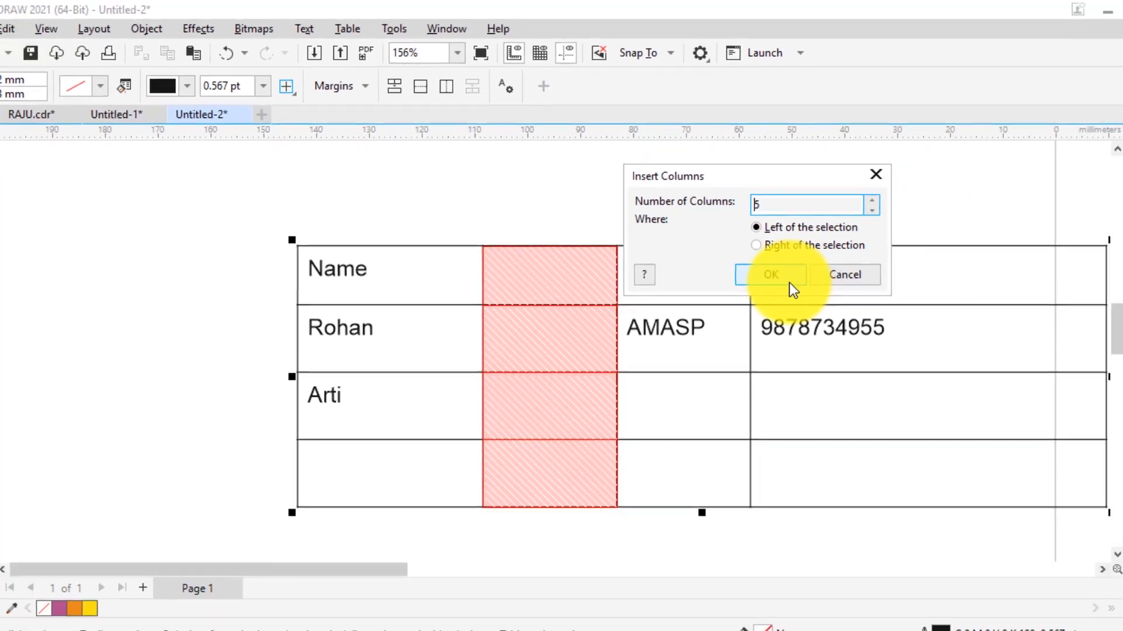
click(819, 334)
scroll(778, 295, down, 2)
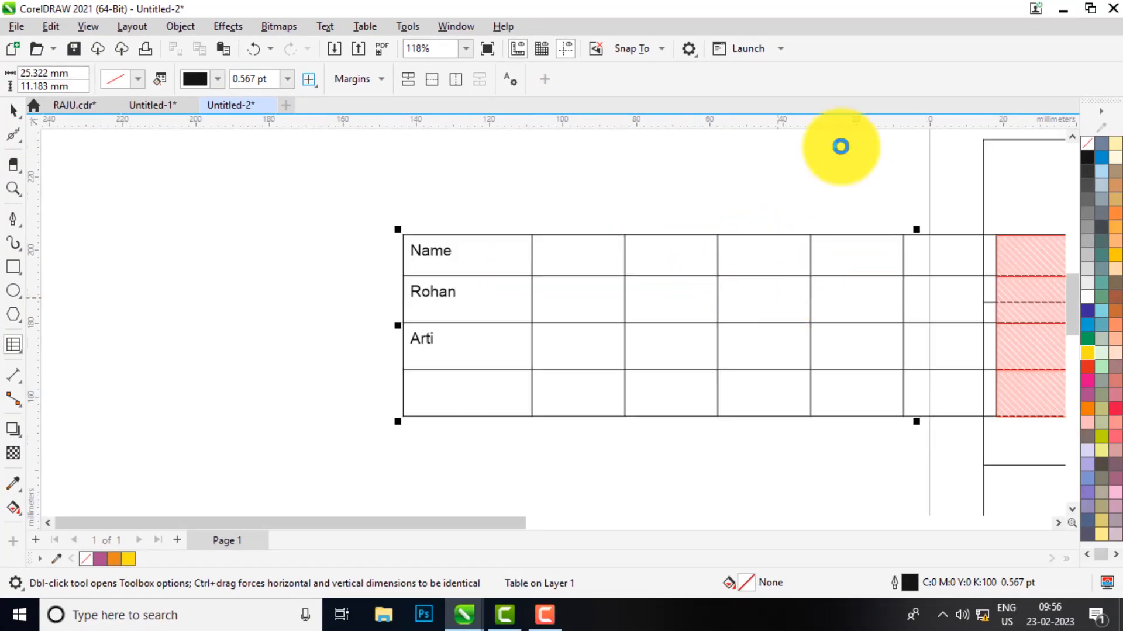
key(ctrl+z)
click(256, 40)
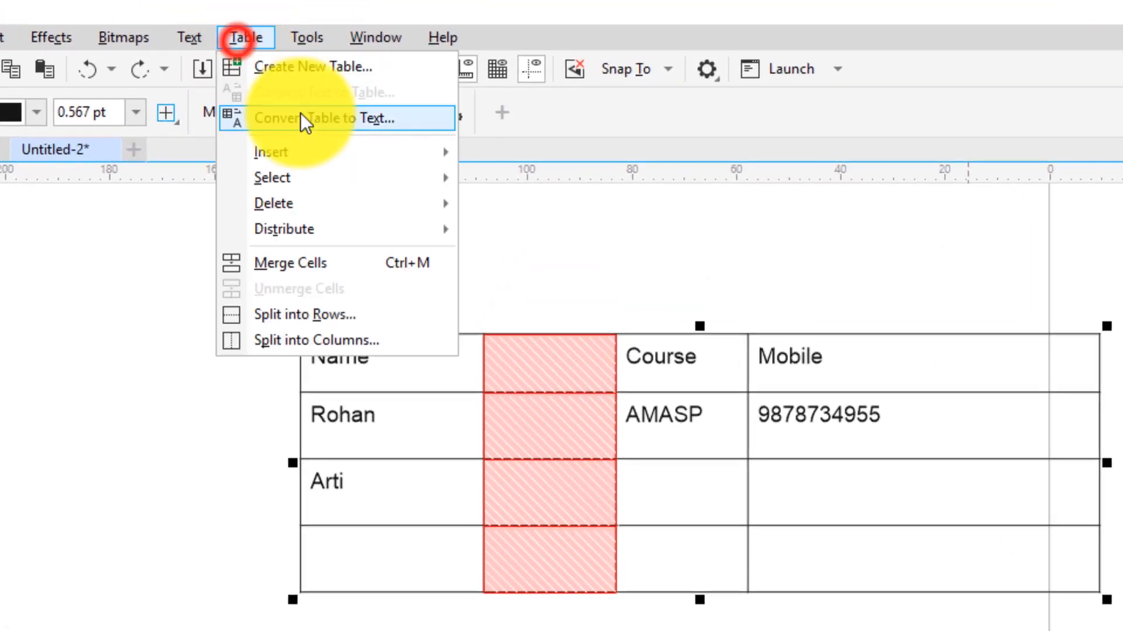
click(328, 139)
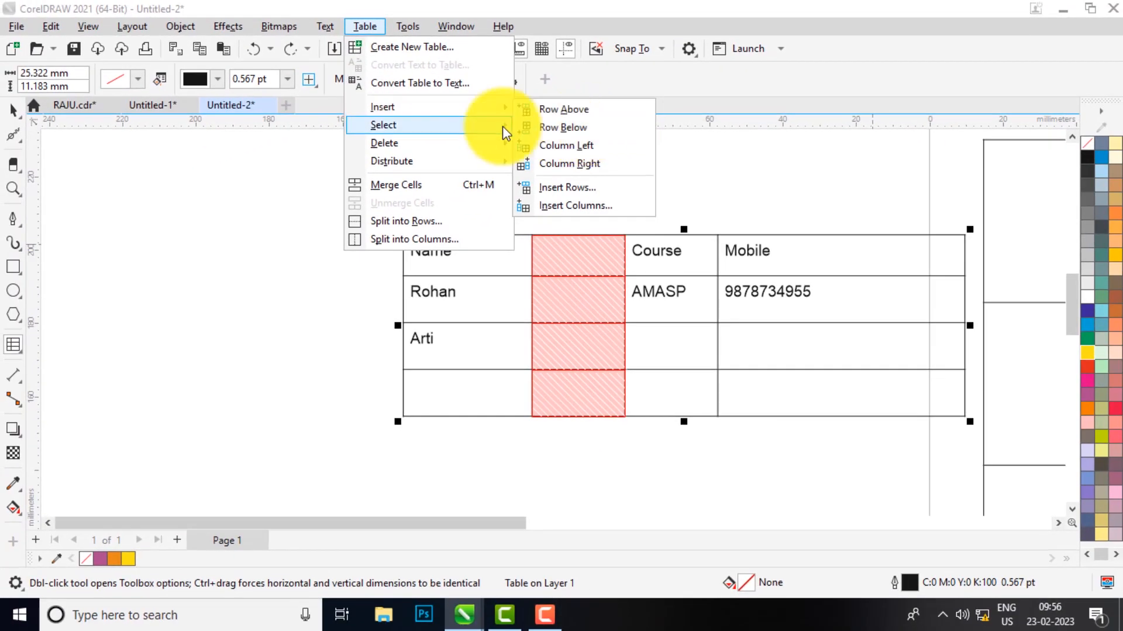
mouse_move(460, 124)
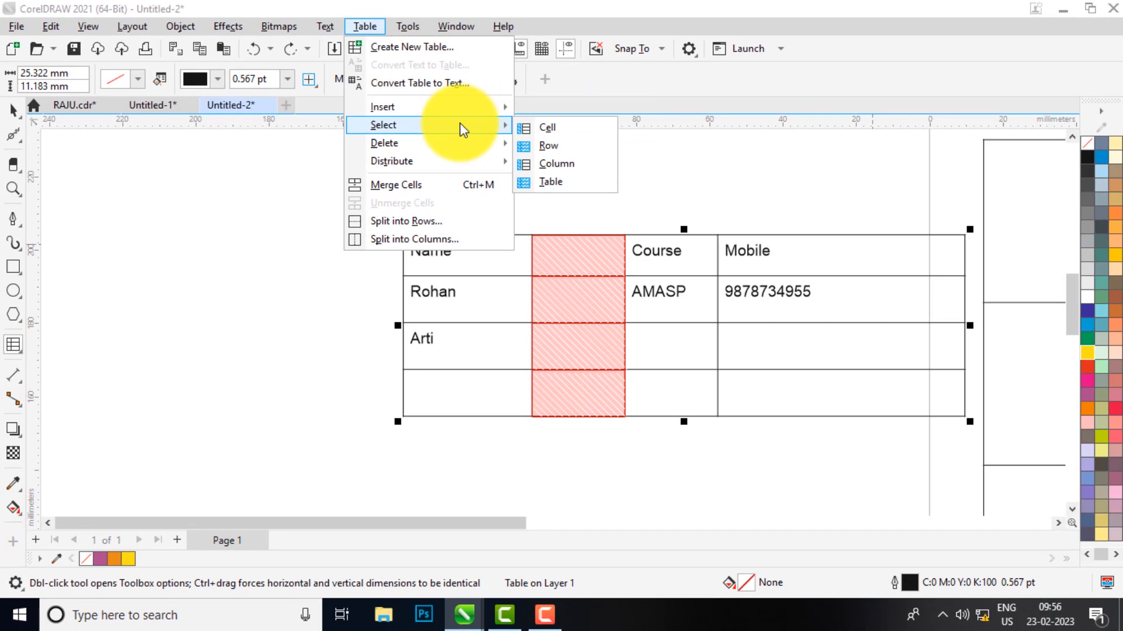
click(488, 292)
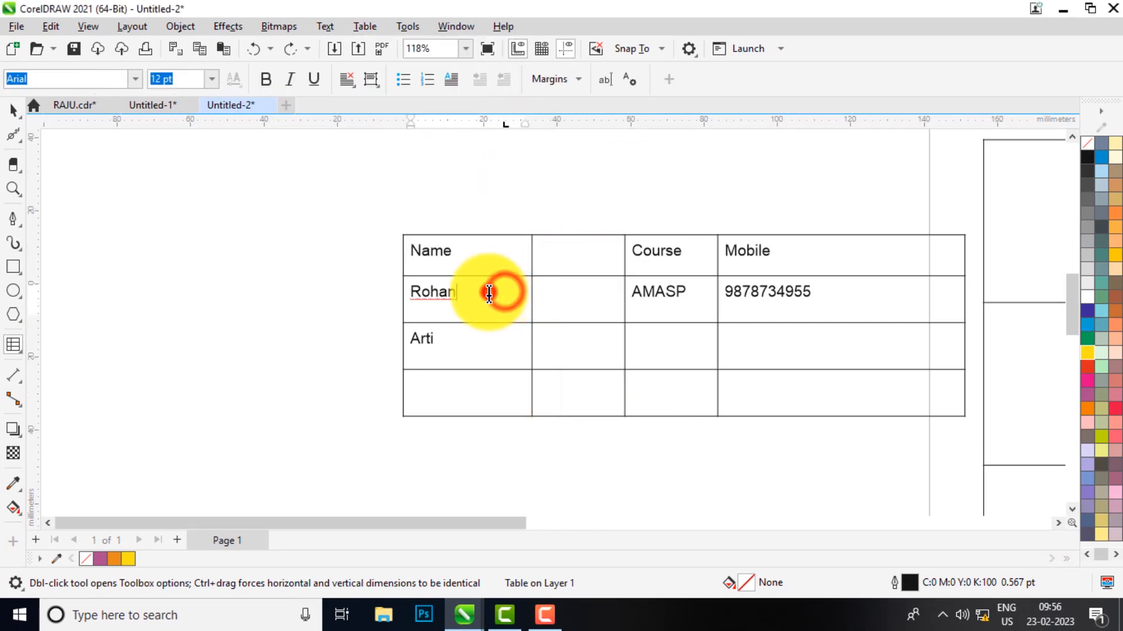
key(Escape)
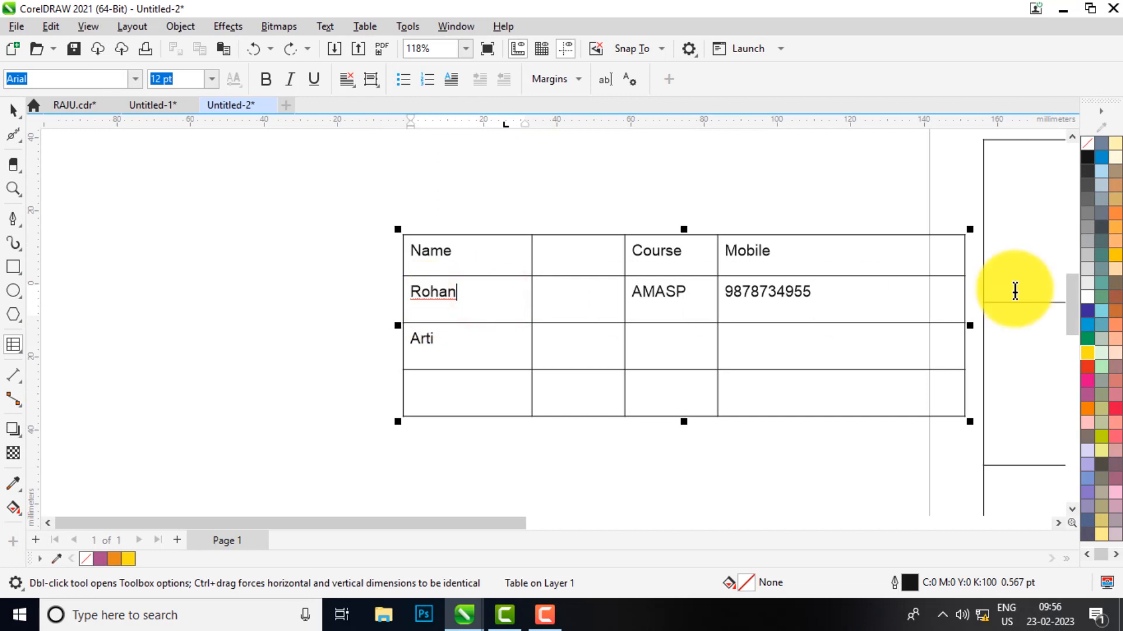
click(397, 295)
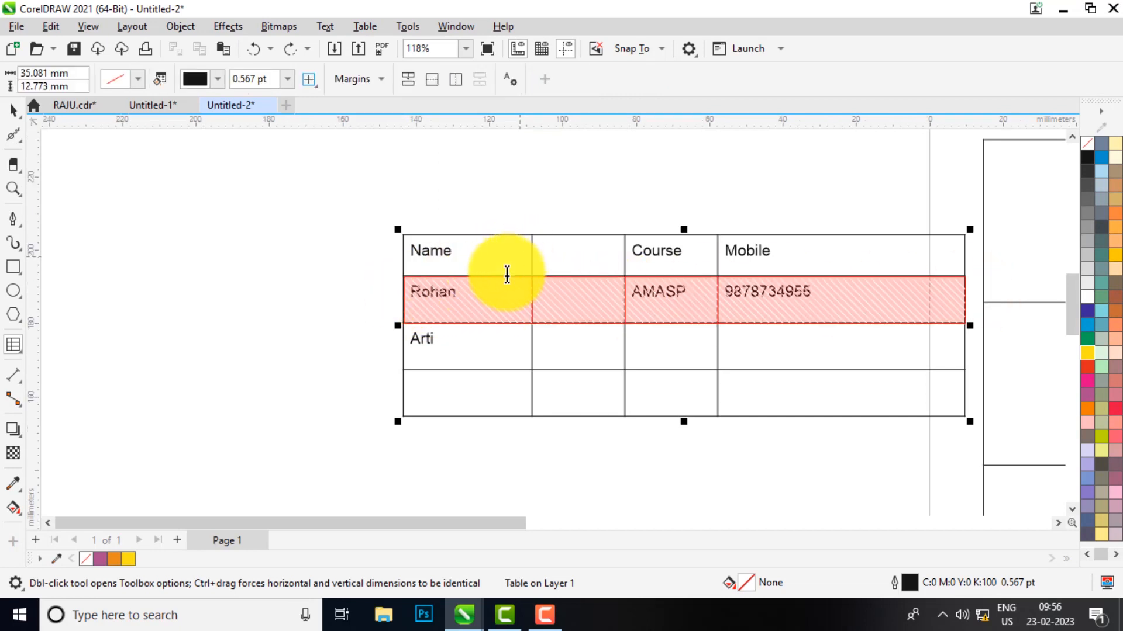
click(474, 286)
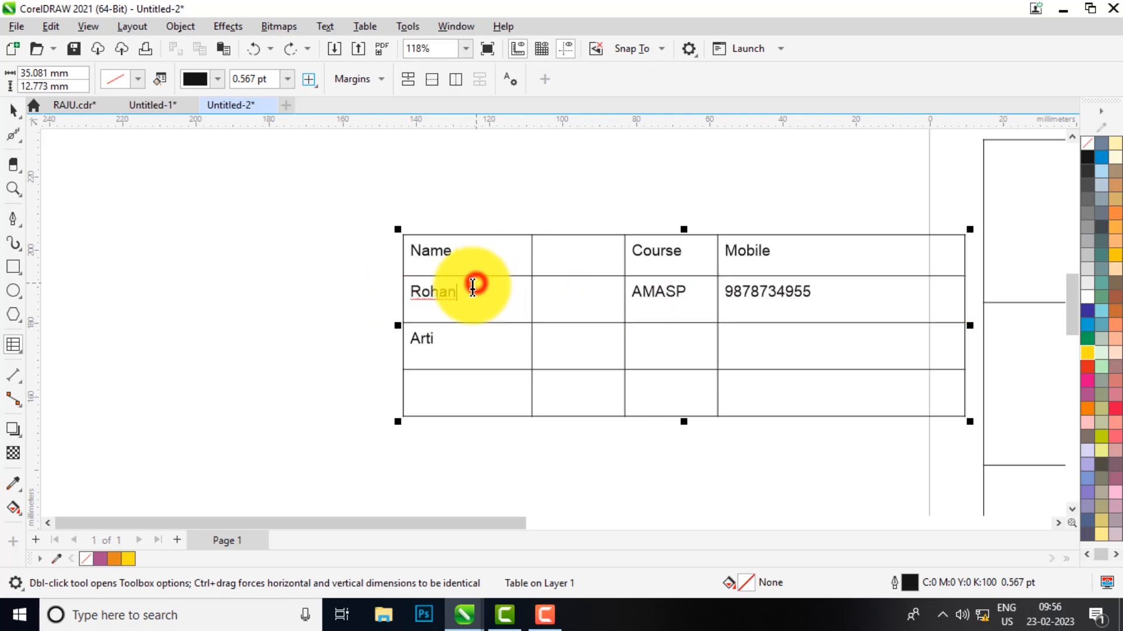
click(358, 28)
click(413, 125)
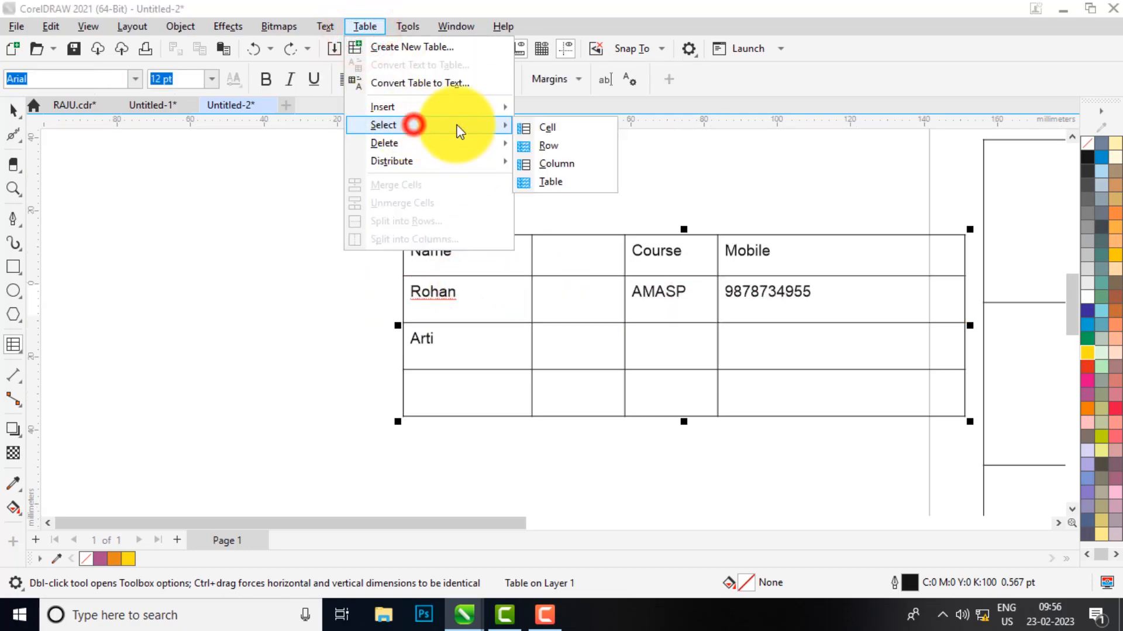
click(547, 146)
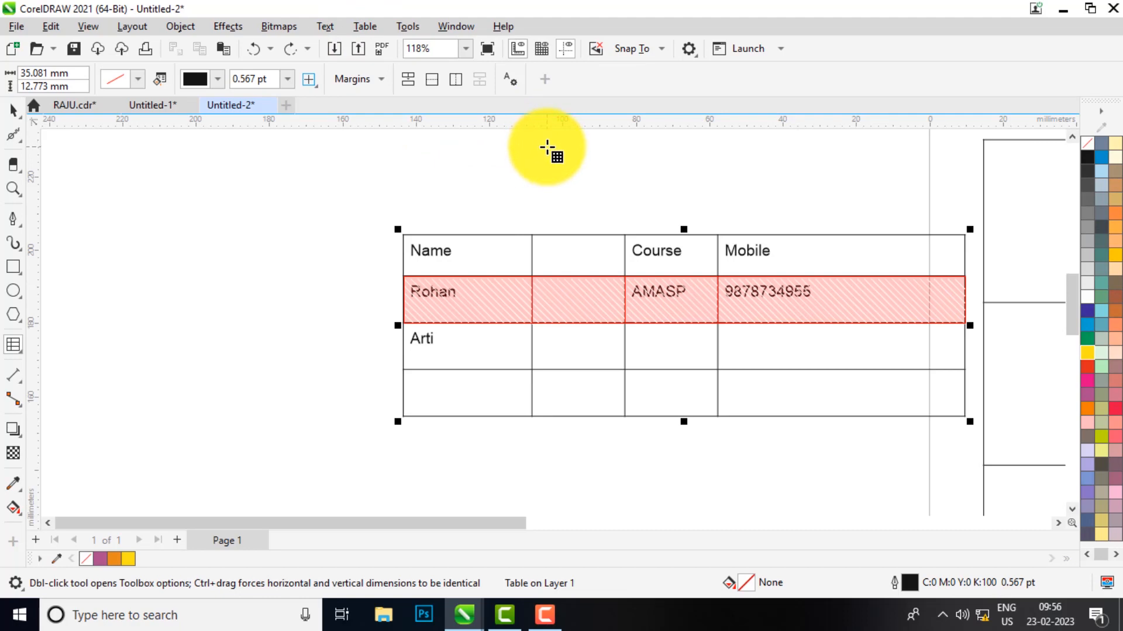
click(663, 244)
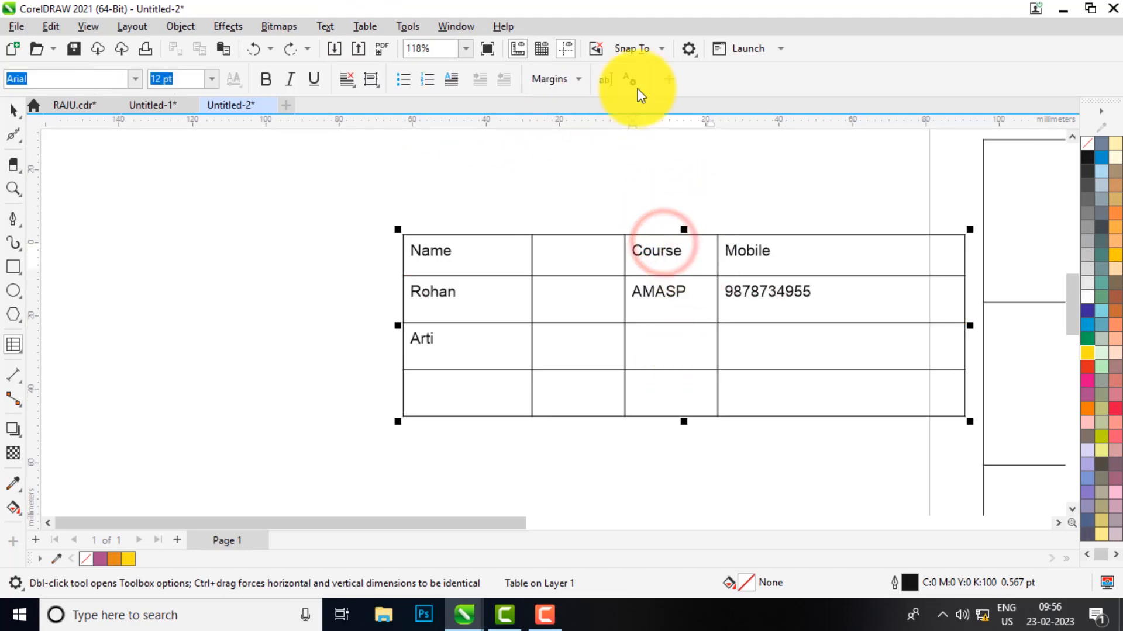
Select the entire Course column with Table > Select > Column
click(363, 27)
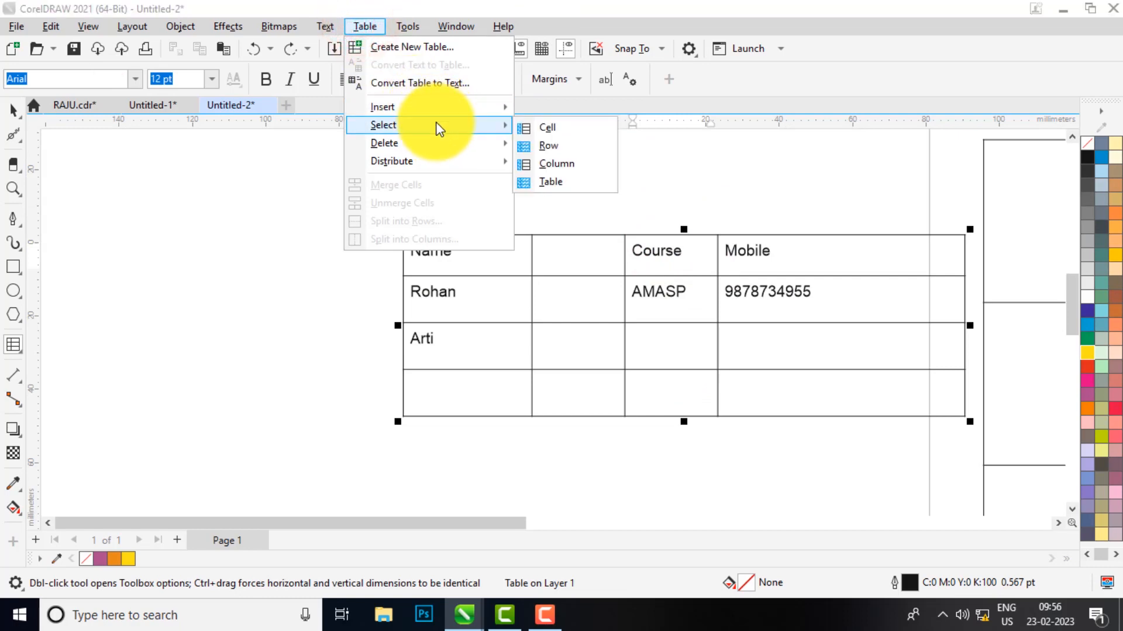
click(439, 125)
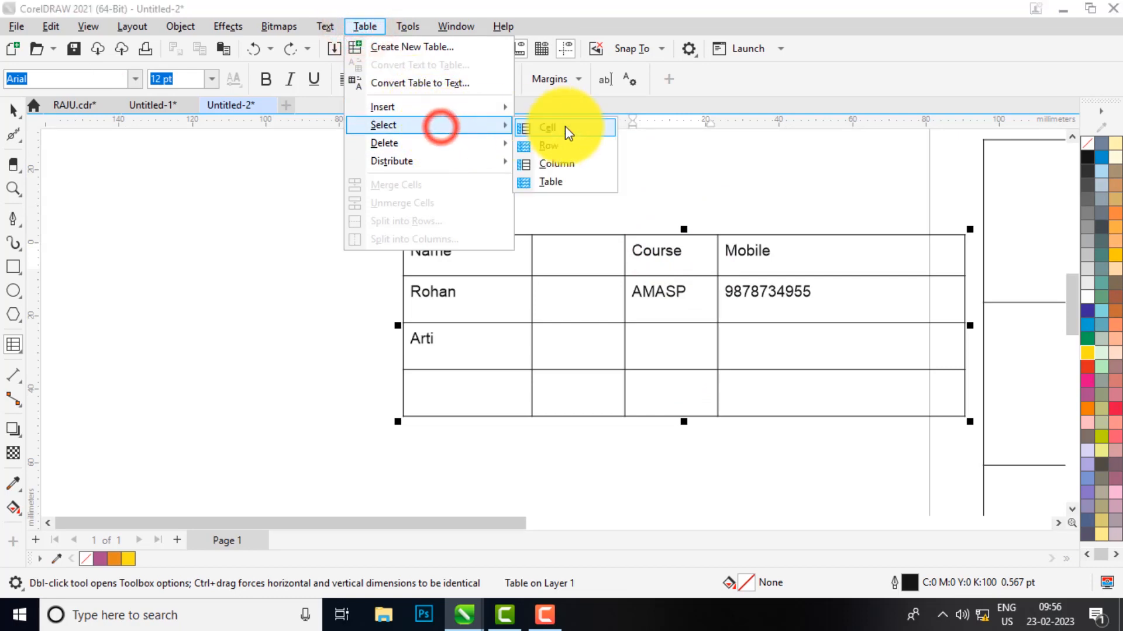
click(562, 167)
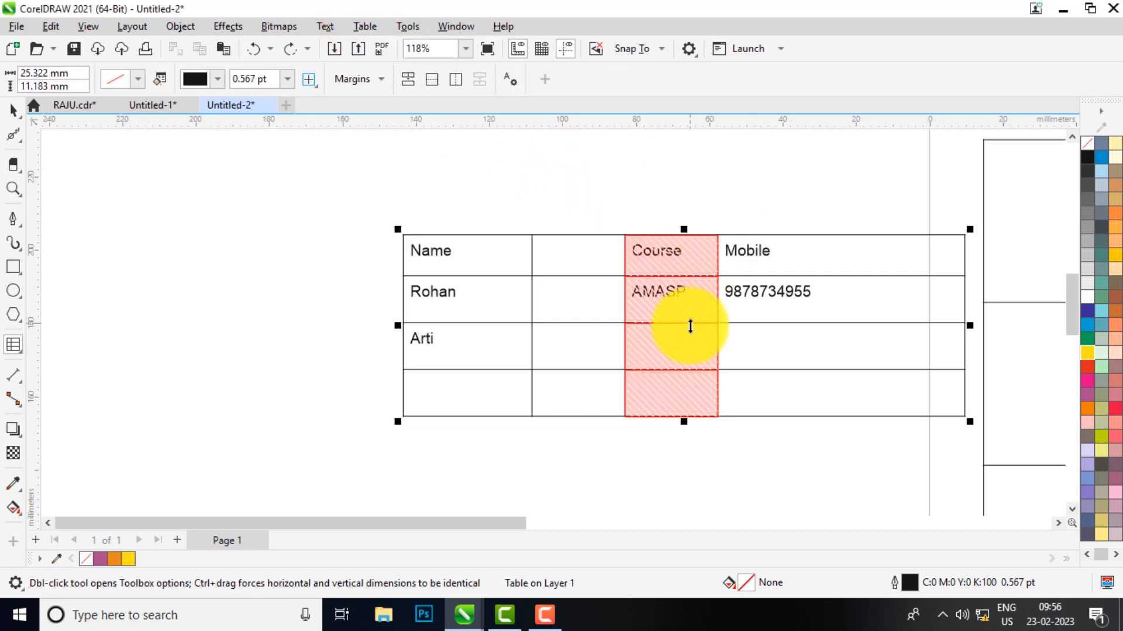
Check the Table delete options without deleting anything, then clear the column selection
click(367, 28)
mouse_move(450, 130)
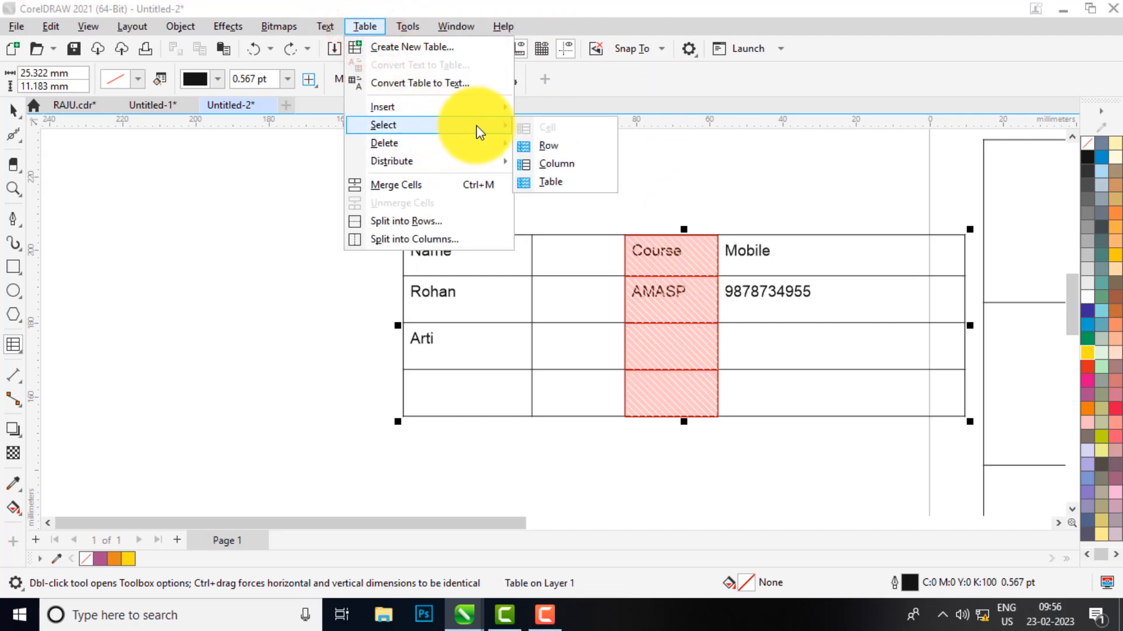
mouse_move(433, 146)
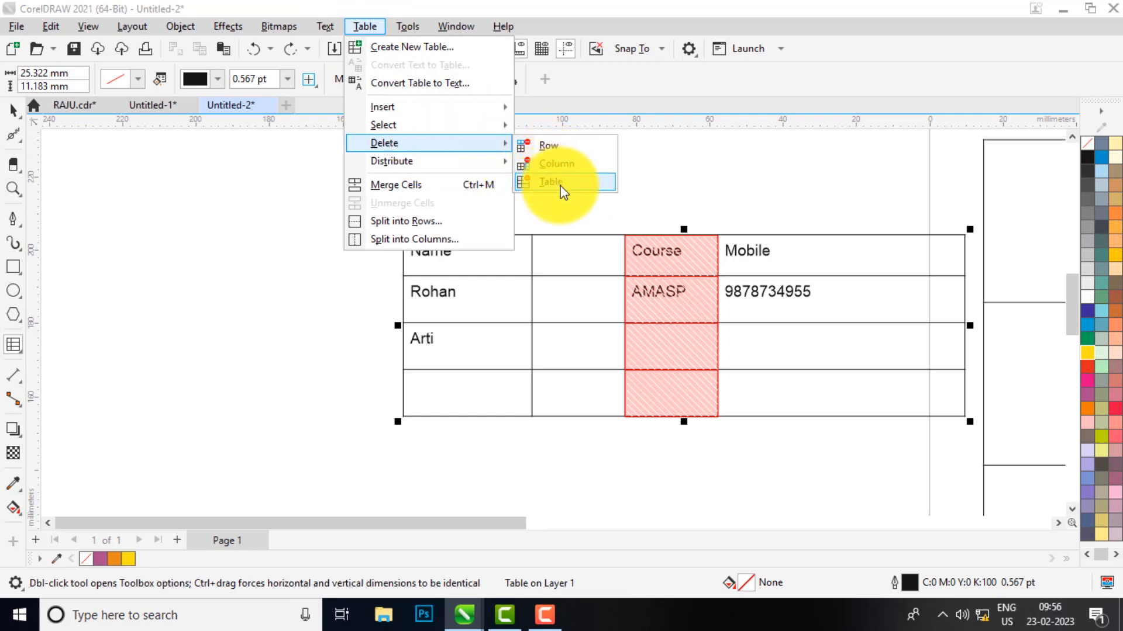
key(Escape)
click(524, 298)
Select all cells of the empty bottom row and bring up its table options
drag(471, 393, 794, 376)
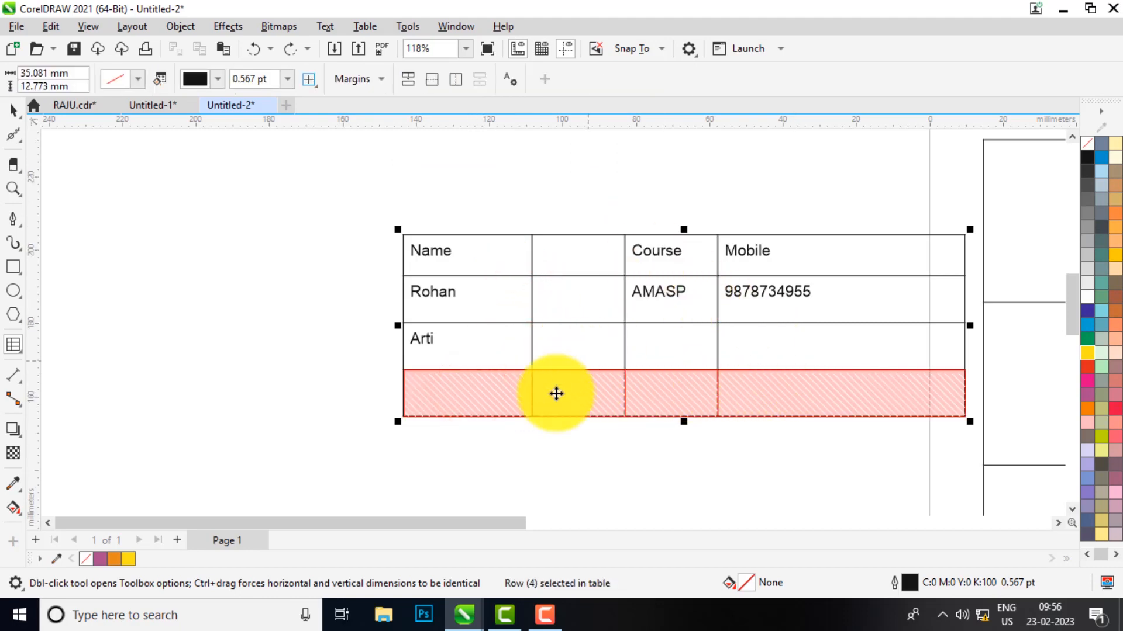
right_click(475, 391)
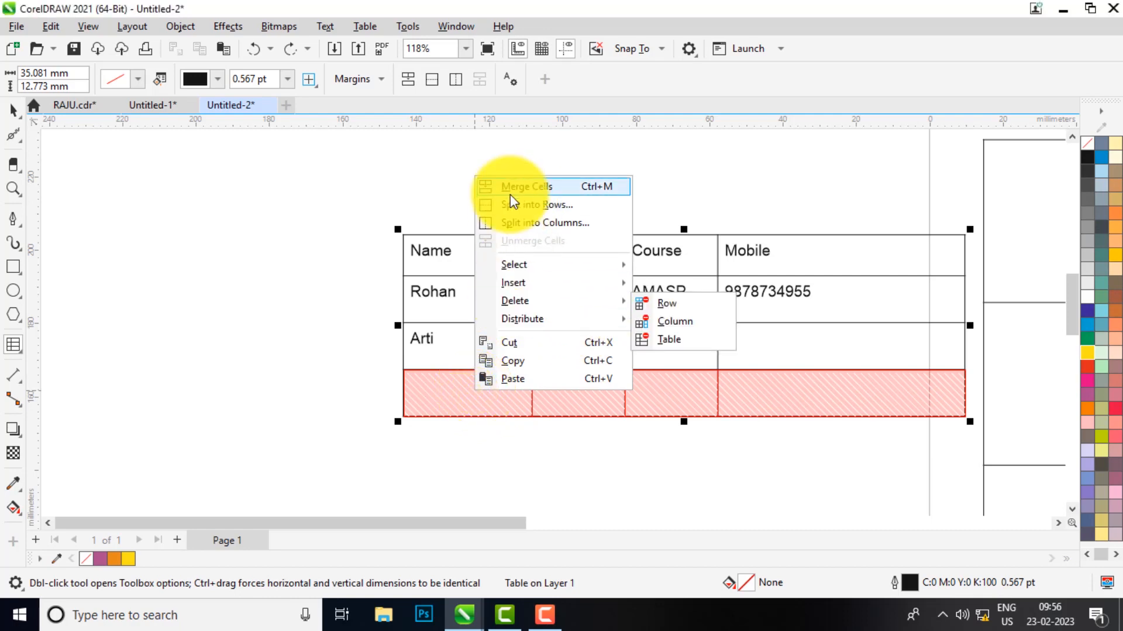
mouse_move(563, 325)
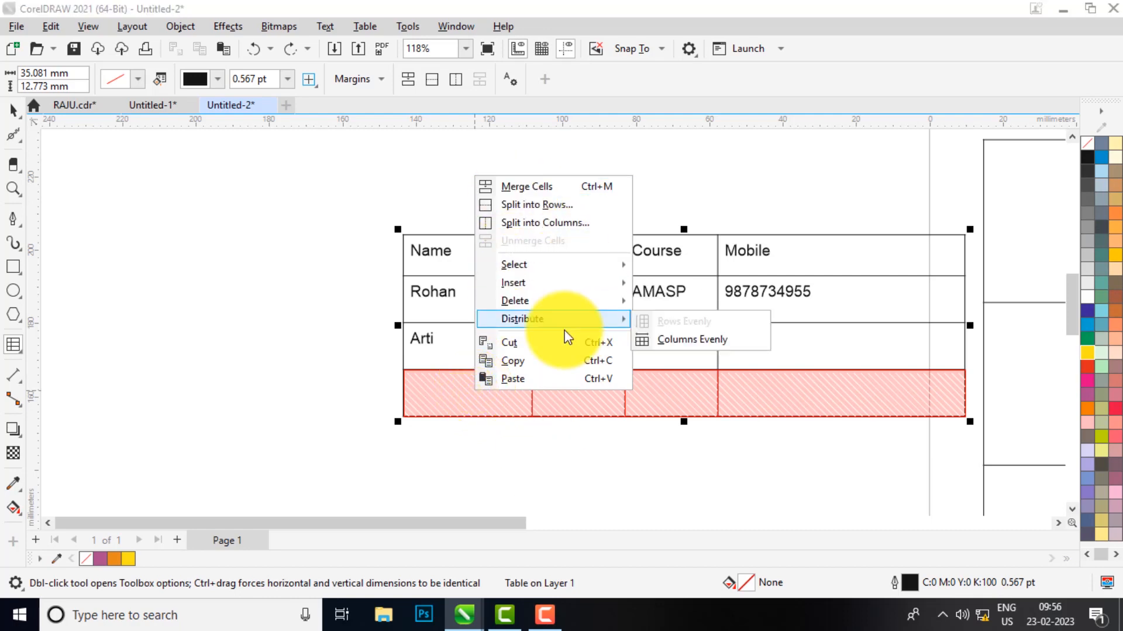
mouse_move(525, 260)
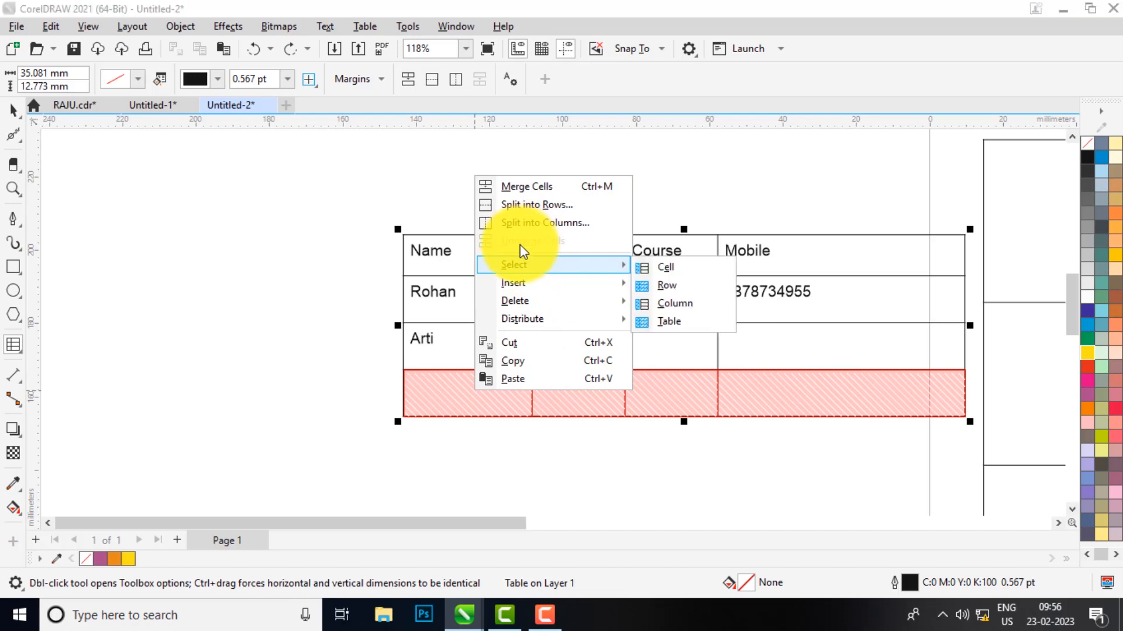
mouse_move(532, 302)
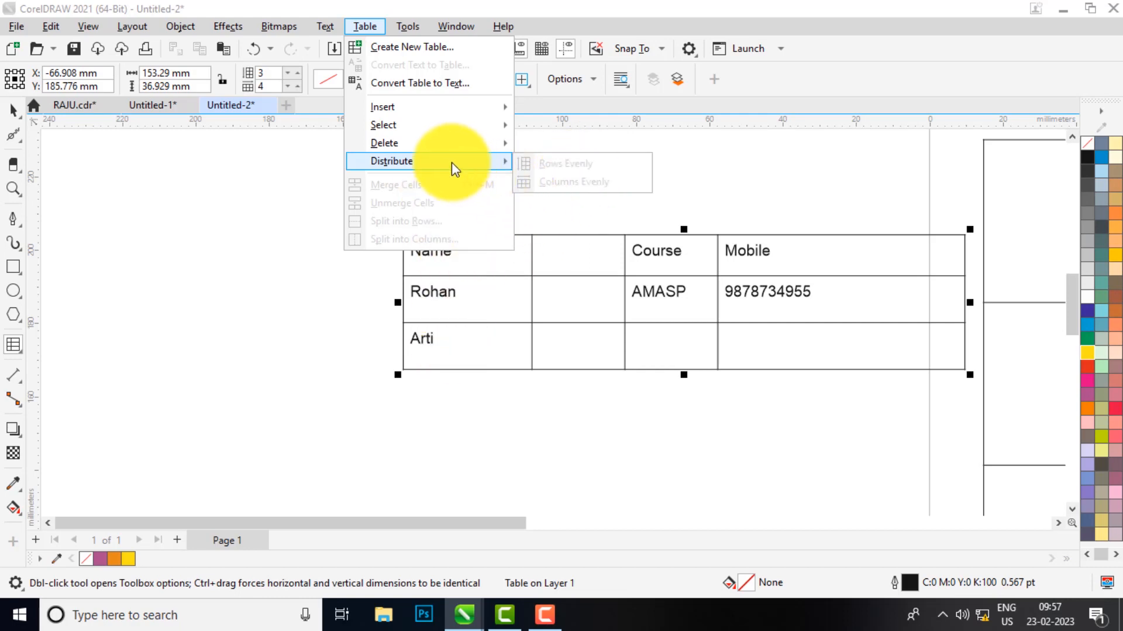
Stretch the table's bottom edge down and make the Rohan row taller
click(604, 308)
scroll(772, 350, up, 1)
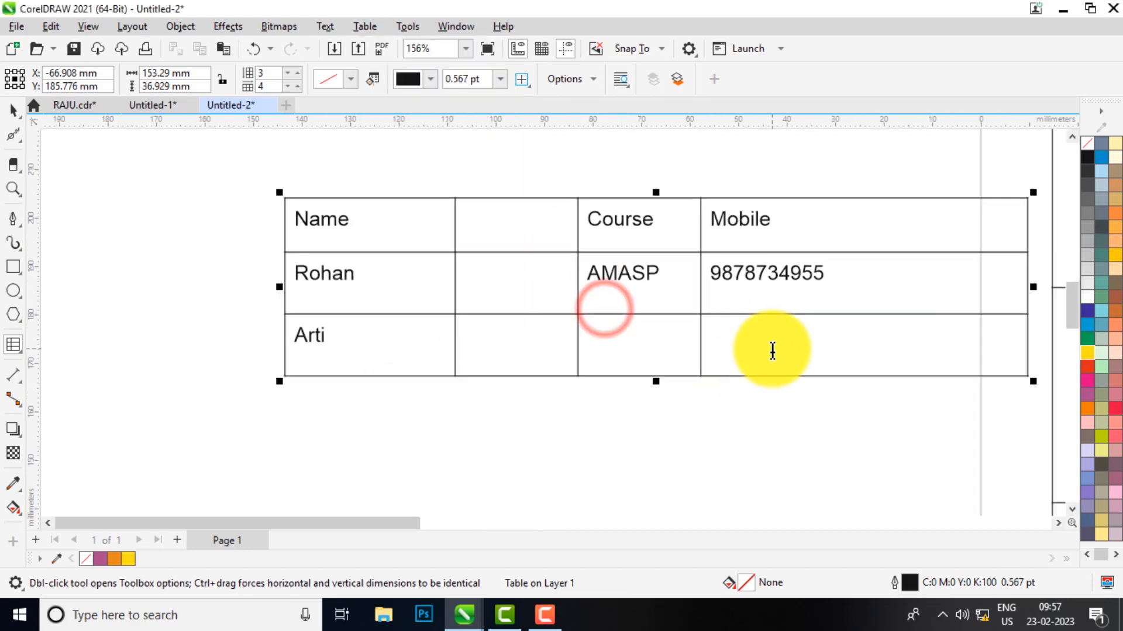
click(560, 374)
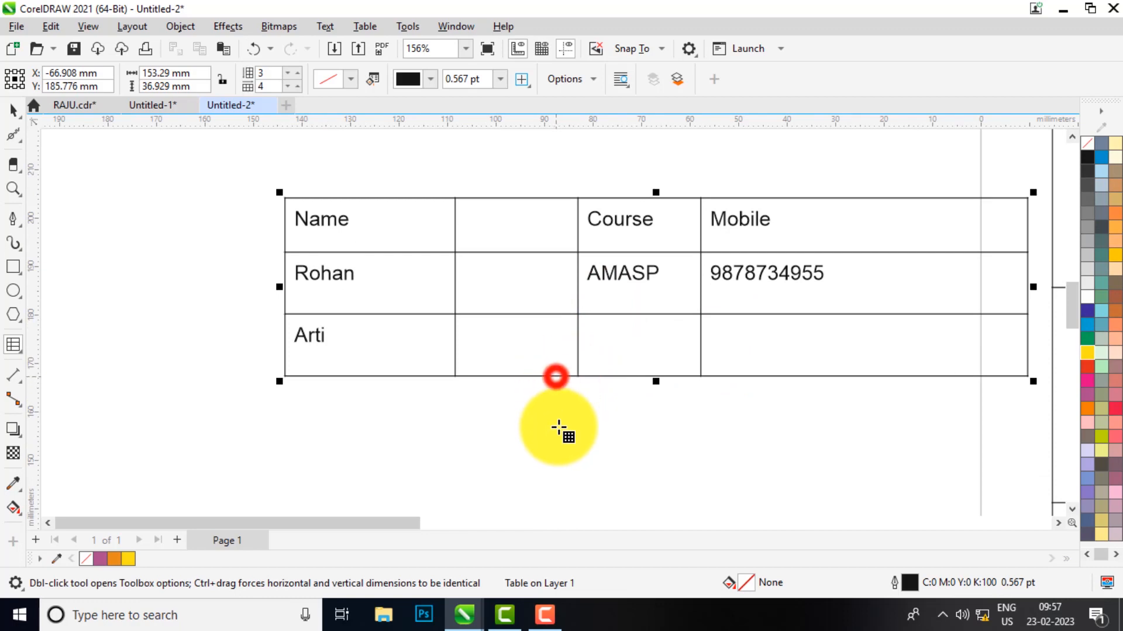
drag(552, 374, 552, 437)
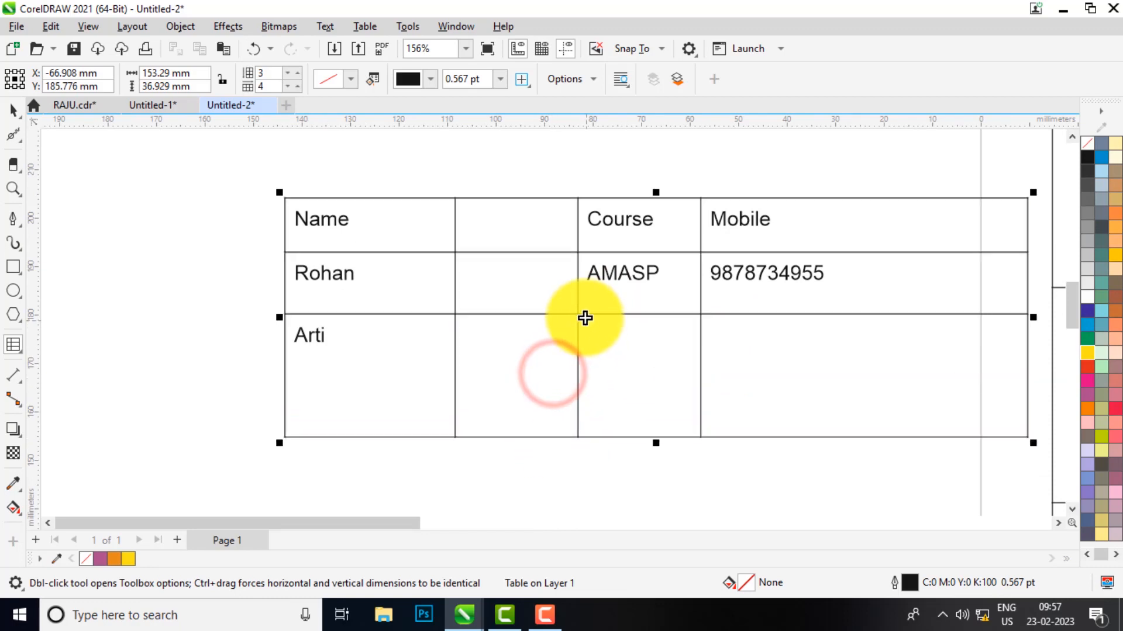
drag(559, 316, 554, 355)
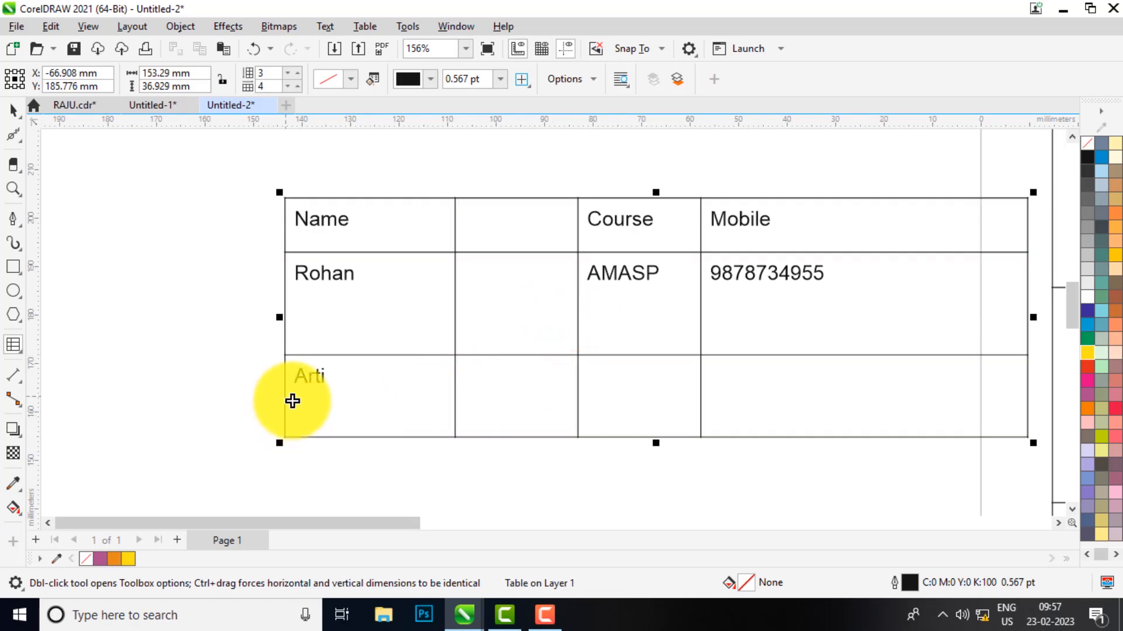
Insert an empty row below the Arti row
click(288, 400)
right_click(293, 396)
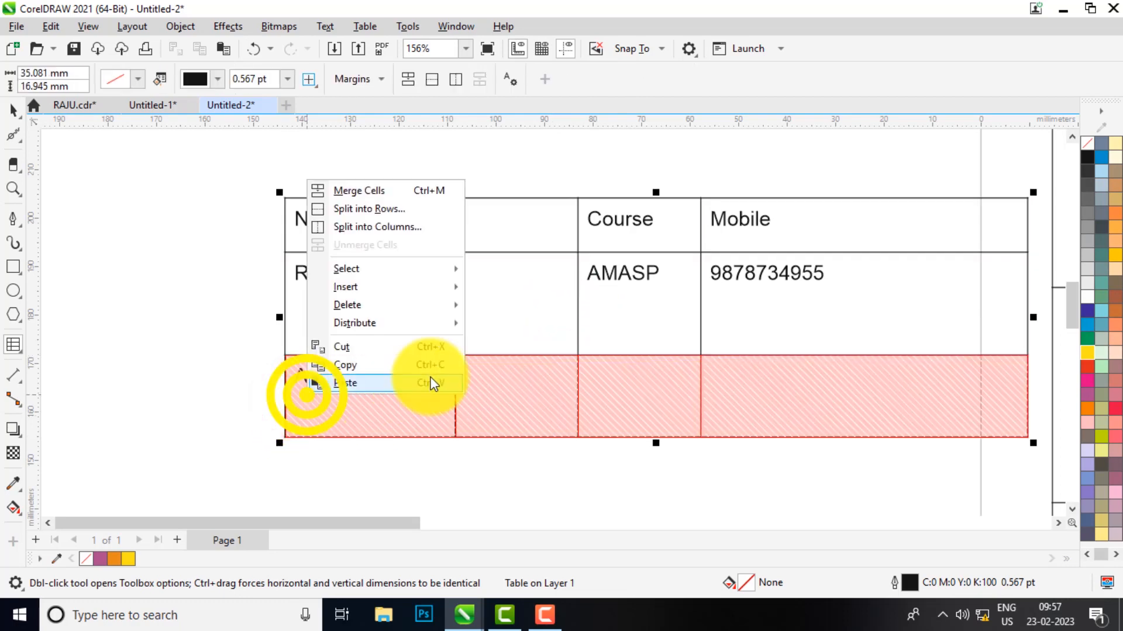
mouse_move(401, 287)
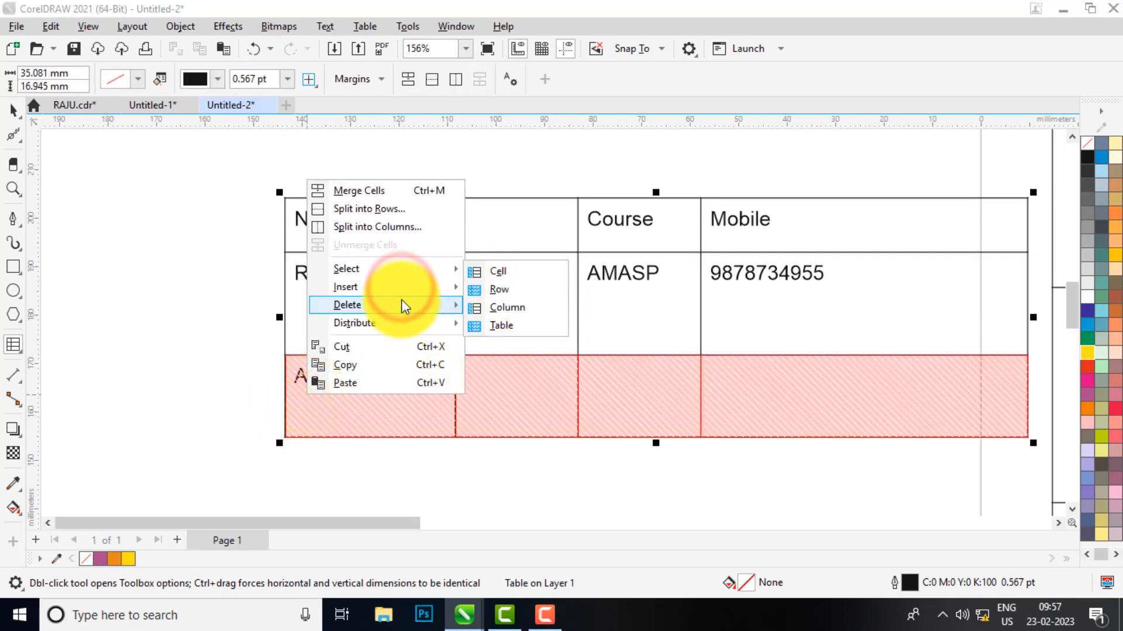
click(399, 286)
click(527, 304)
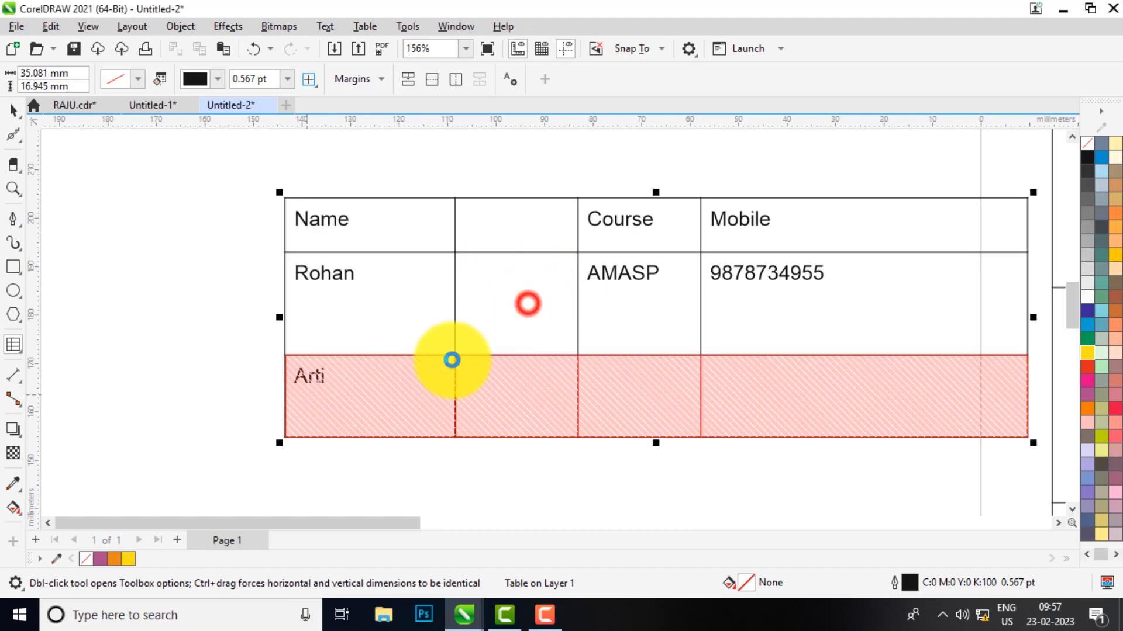
click(366, 395)
scroll(426, 333, down, 4)
scroll(472, 365, up, 1)
scroll(473, 365, up, 1)
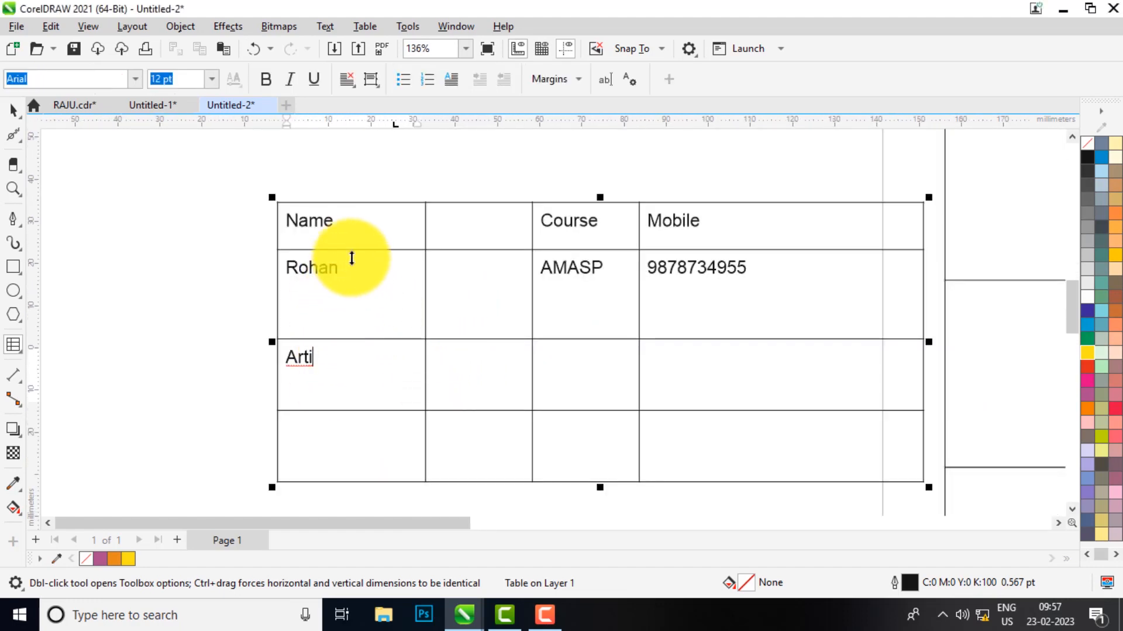
Select the Rohan, Arti and bottom rows and distribute them to equal heights
click(273, 270)
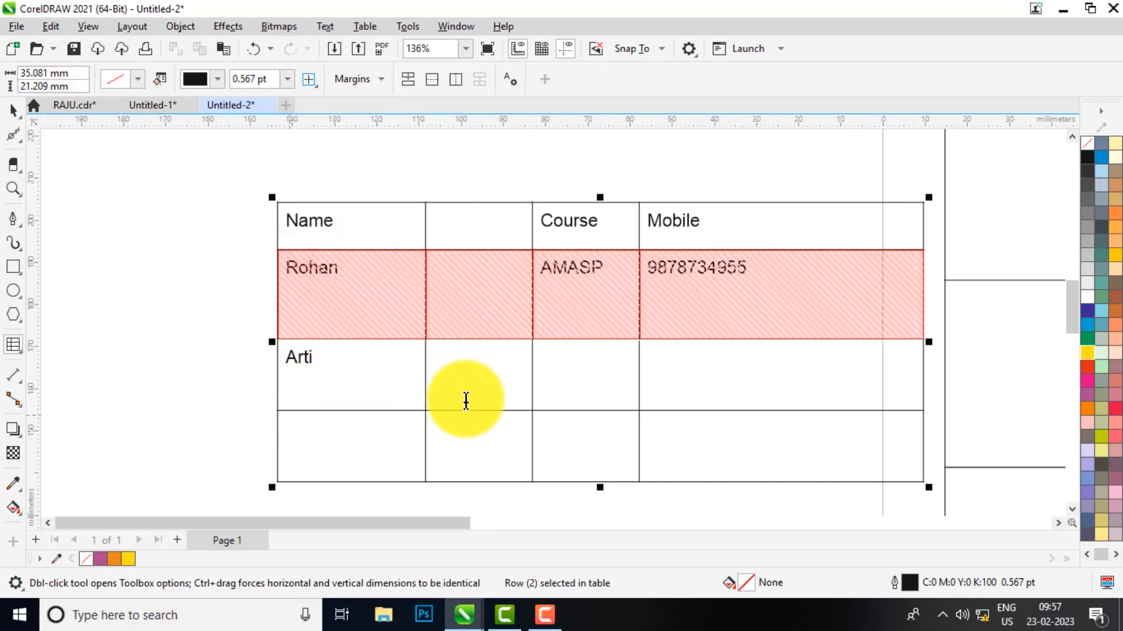
click(726, 444)
drag(345, 303, 768, 462)
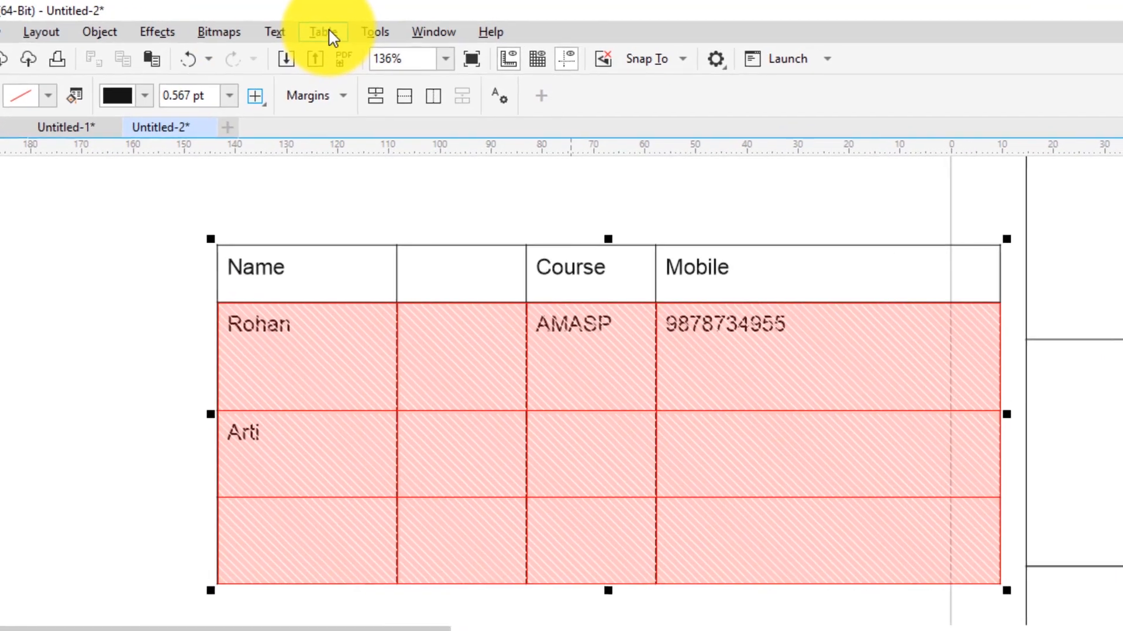
click(364, 26)
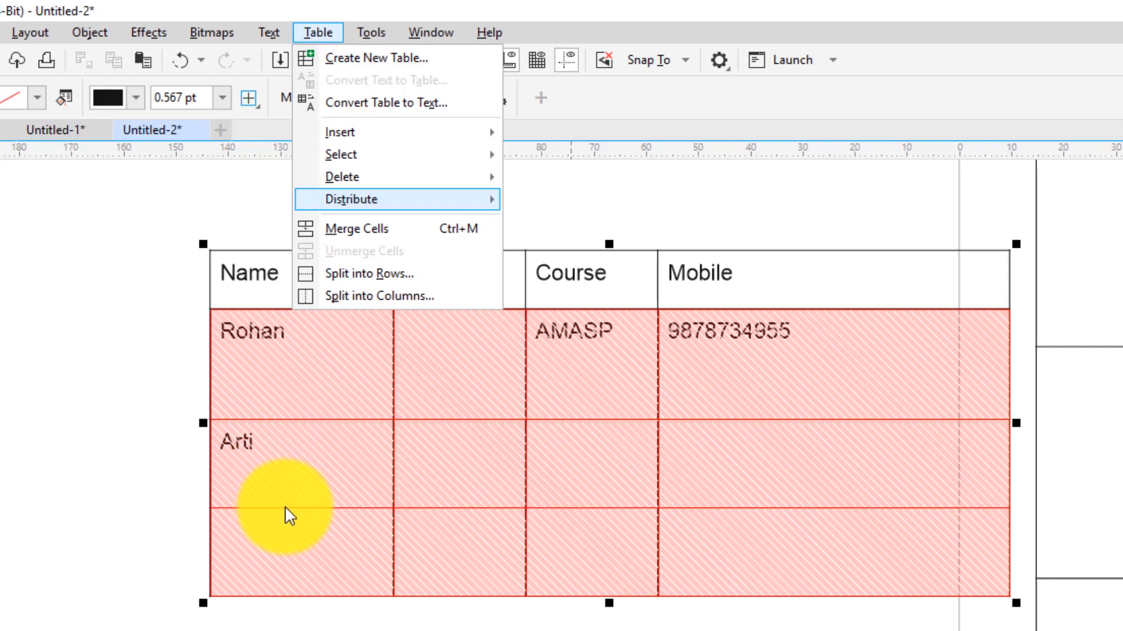
click(412, 199)
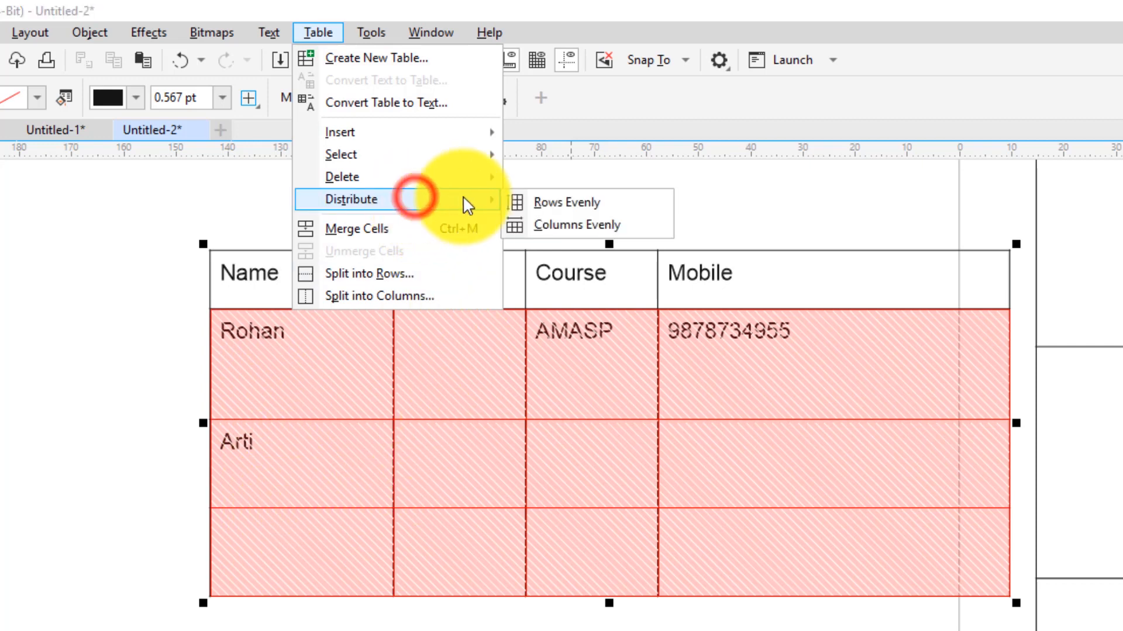
click(570, 208)
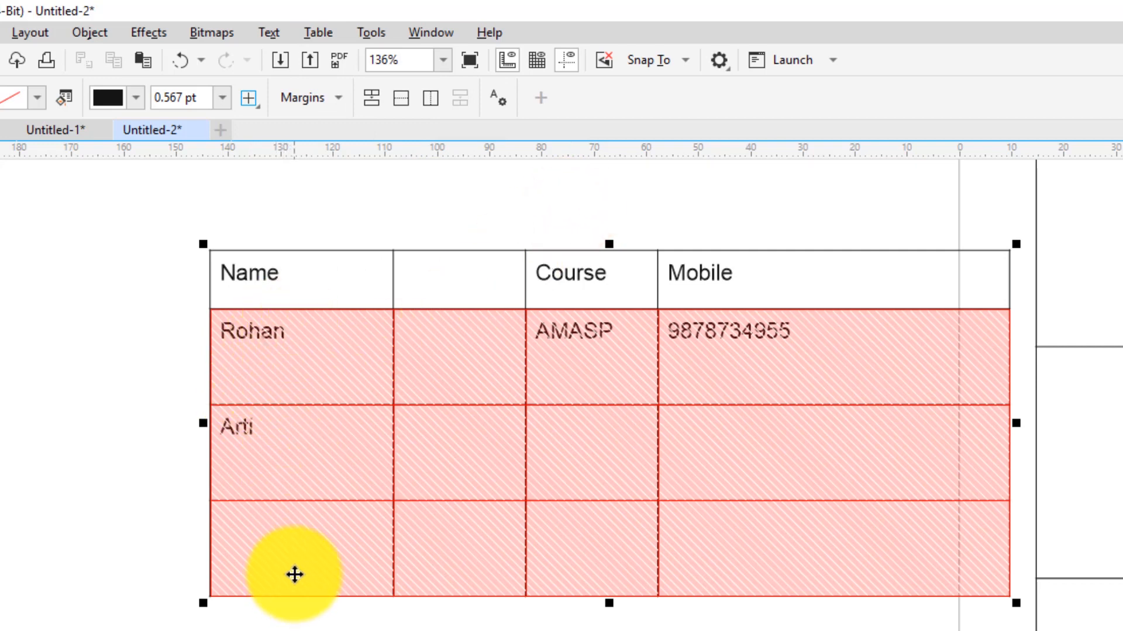
click(348, 377)
click(325, 402)
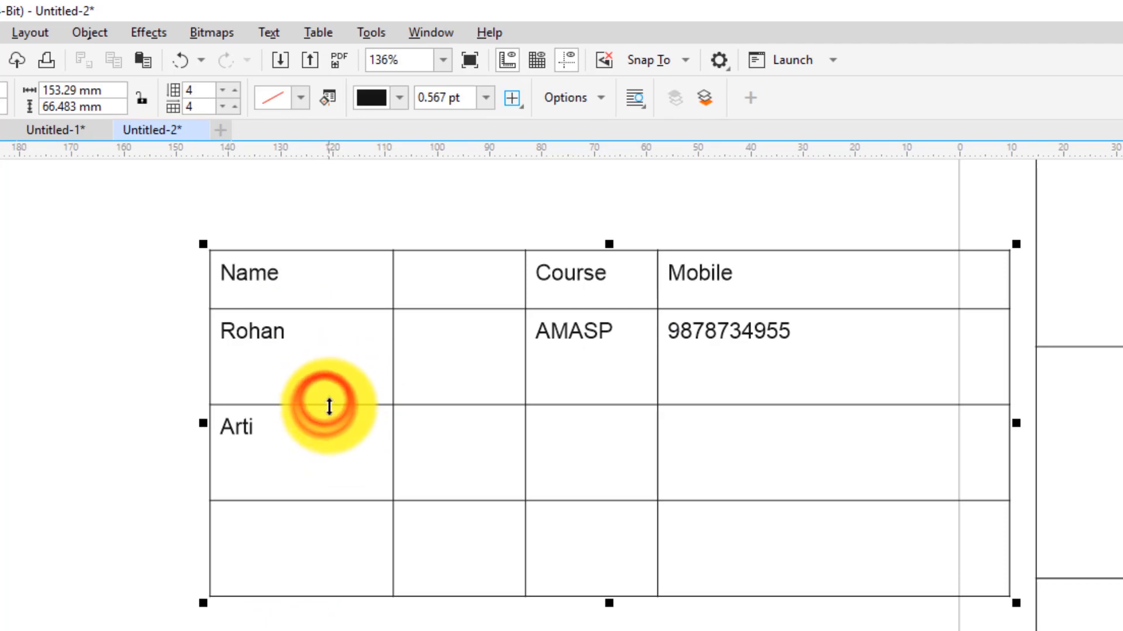
Raise the Rohan, Arti and bottom row borders to shorten the table
drag(337, 409, 343, 358)
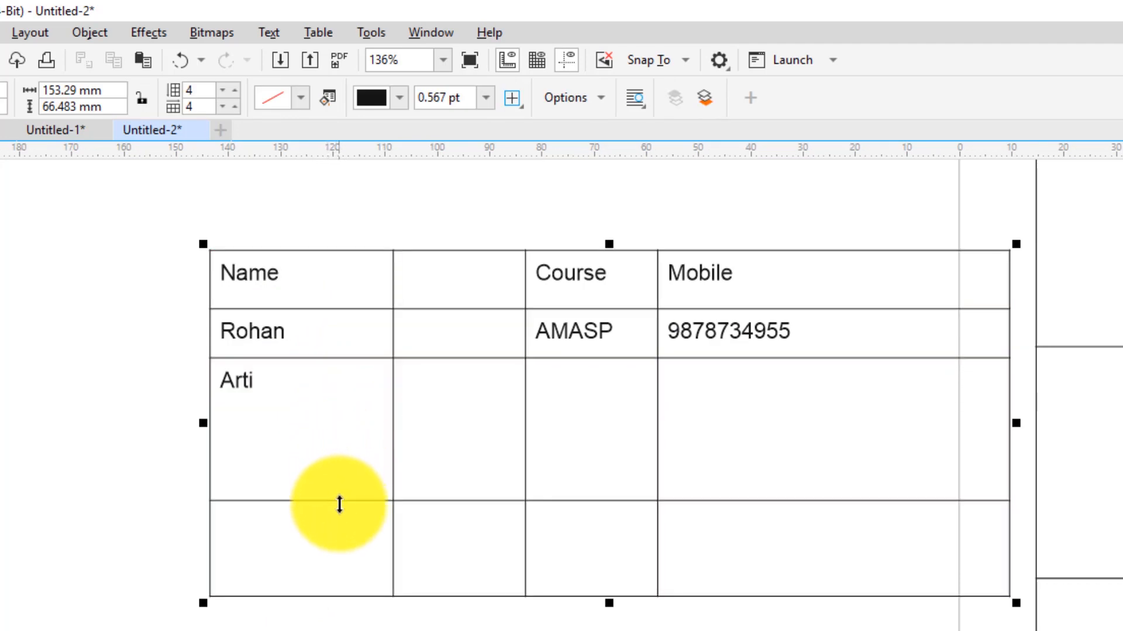
drag(339, 504, 345, 404)
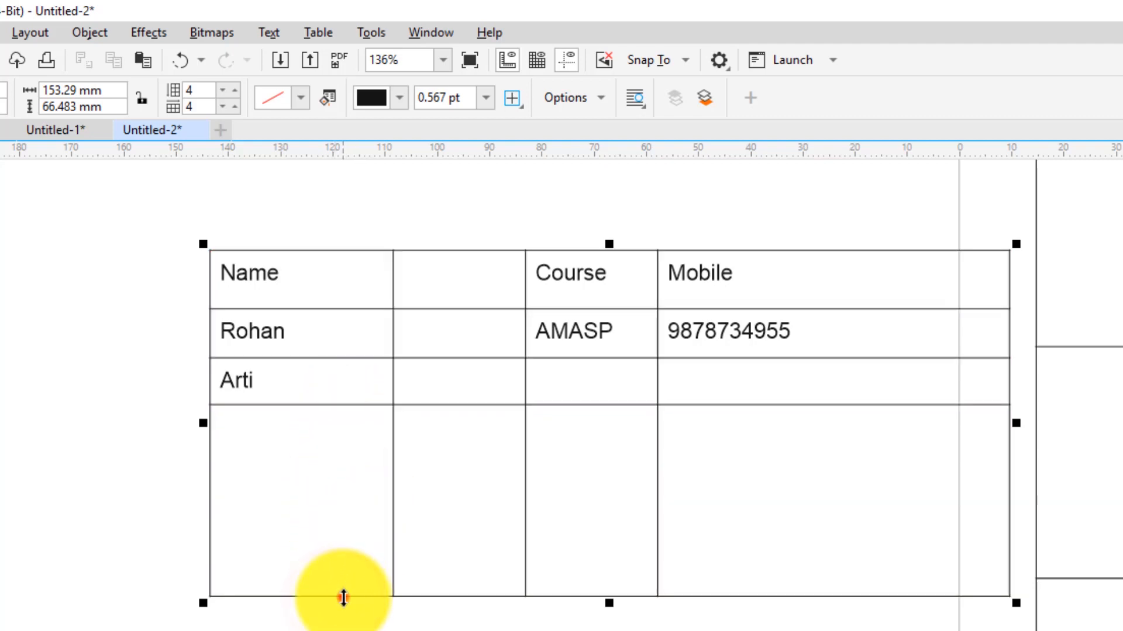
drag(343, 597, 374, 426)
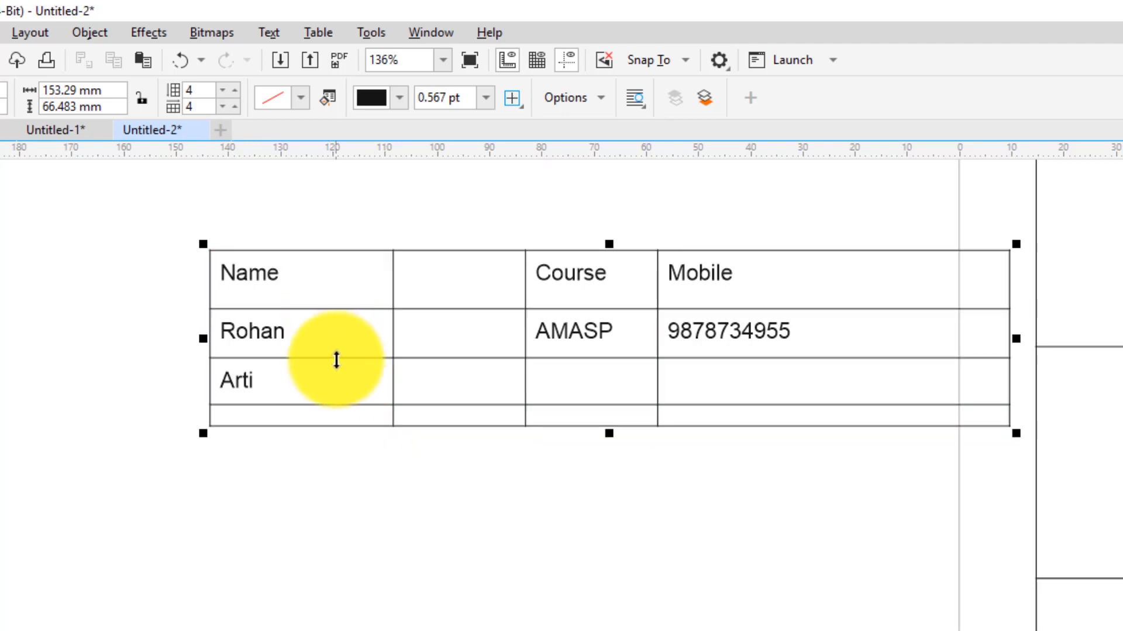
scroll(336, 359, up, 2)
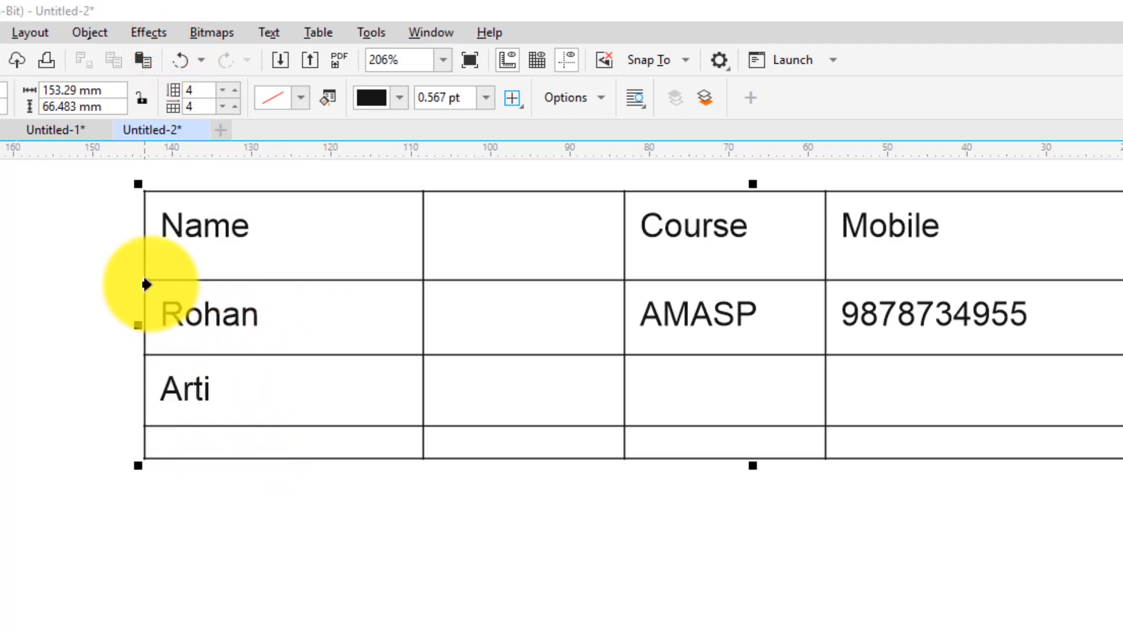
Select the word Rohan in its cell for editing
double_click(166, 312)
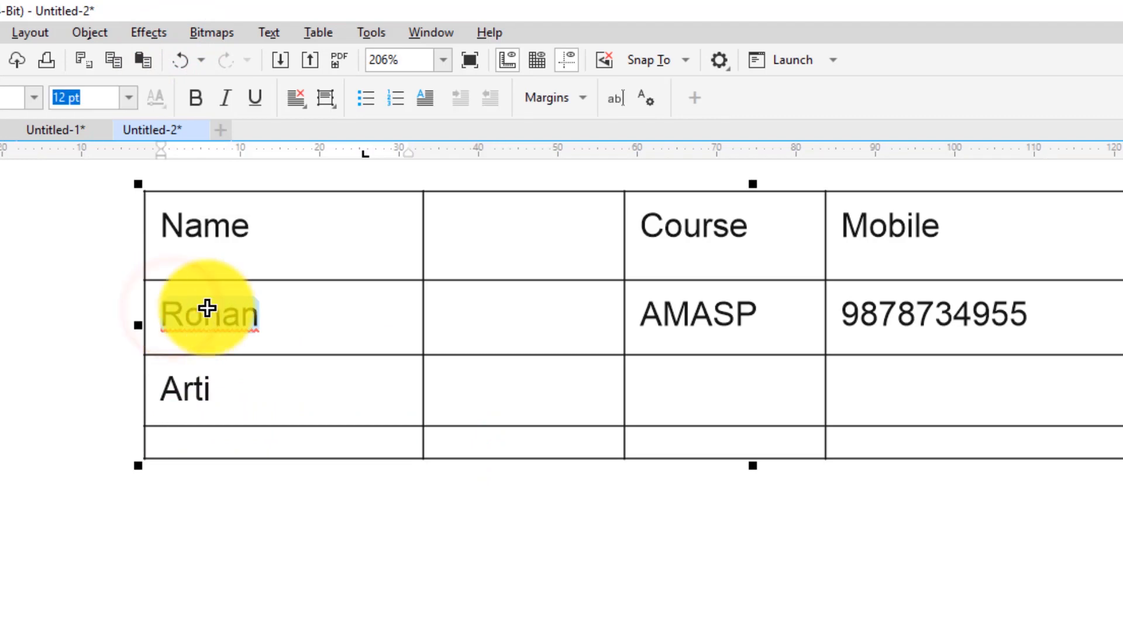
click(240, 310)
click(188, 314)
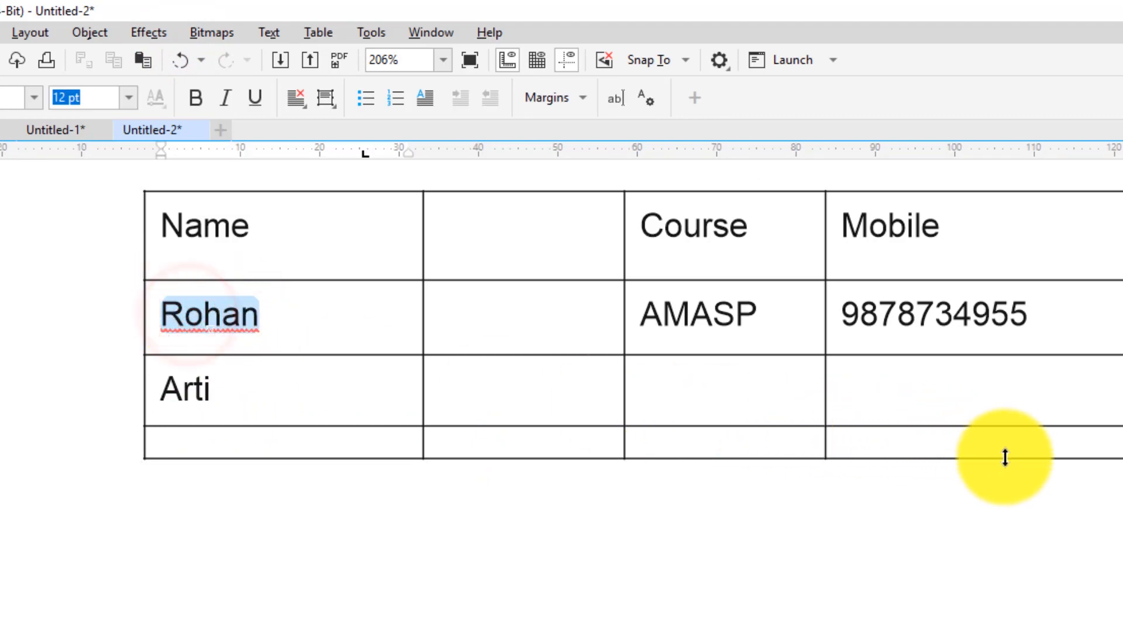
scroll(303, 393, down, 1)
Select the three lower rows and distribute them evenly to equal short heights
click(300, 425)
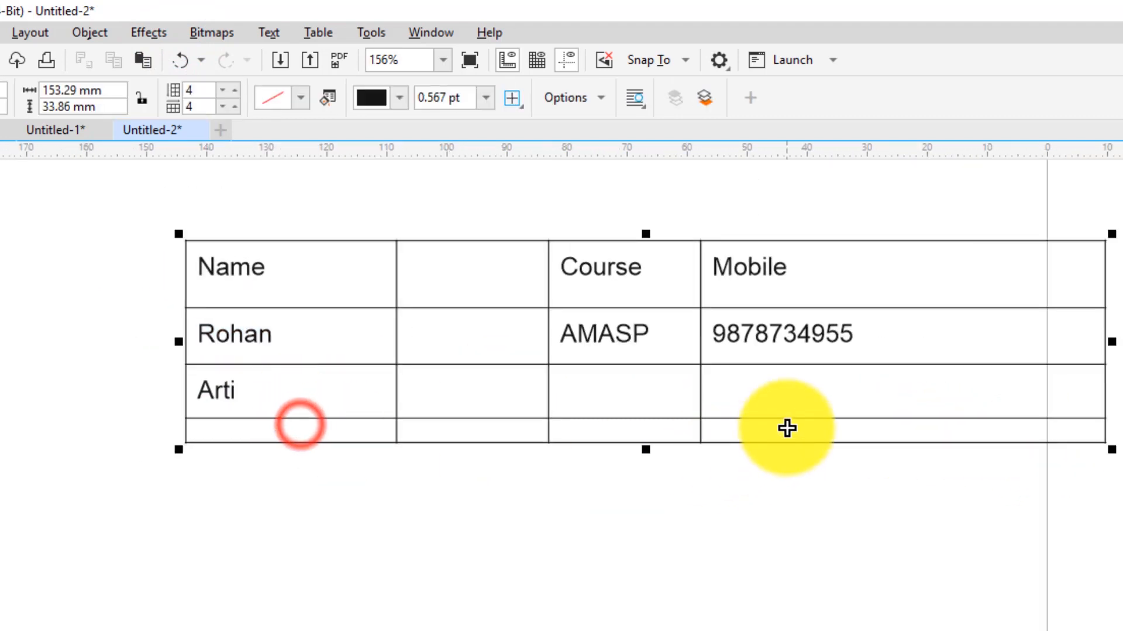
click(767, 429)
drag(365, 350, 819, 431)
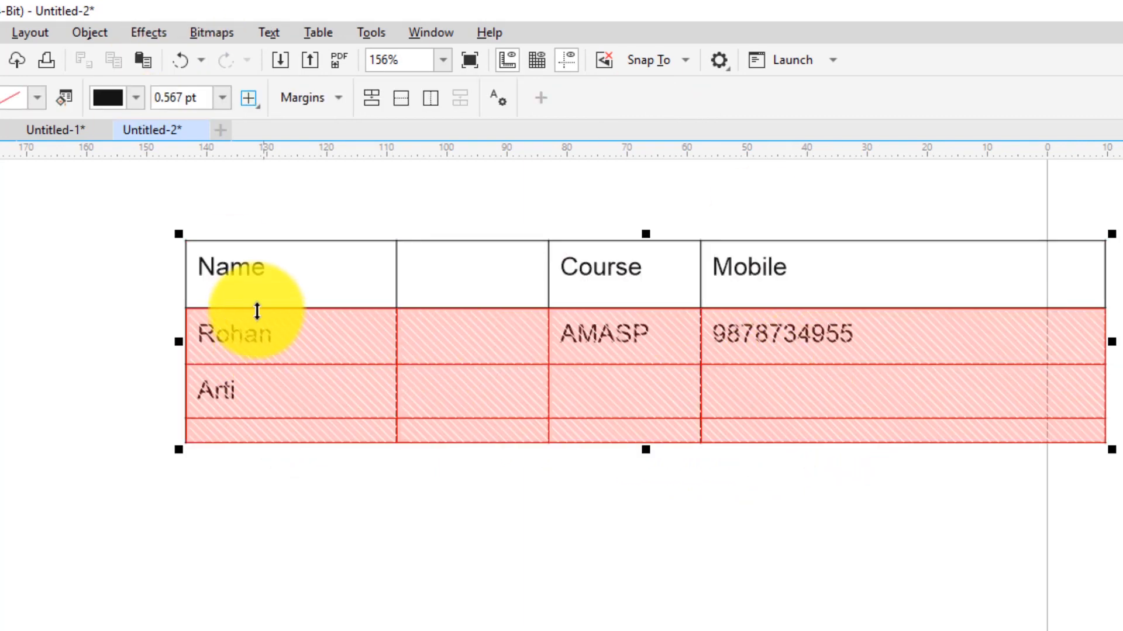
click(304, 34)
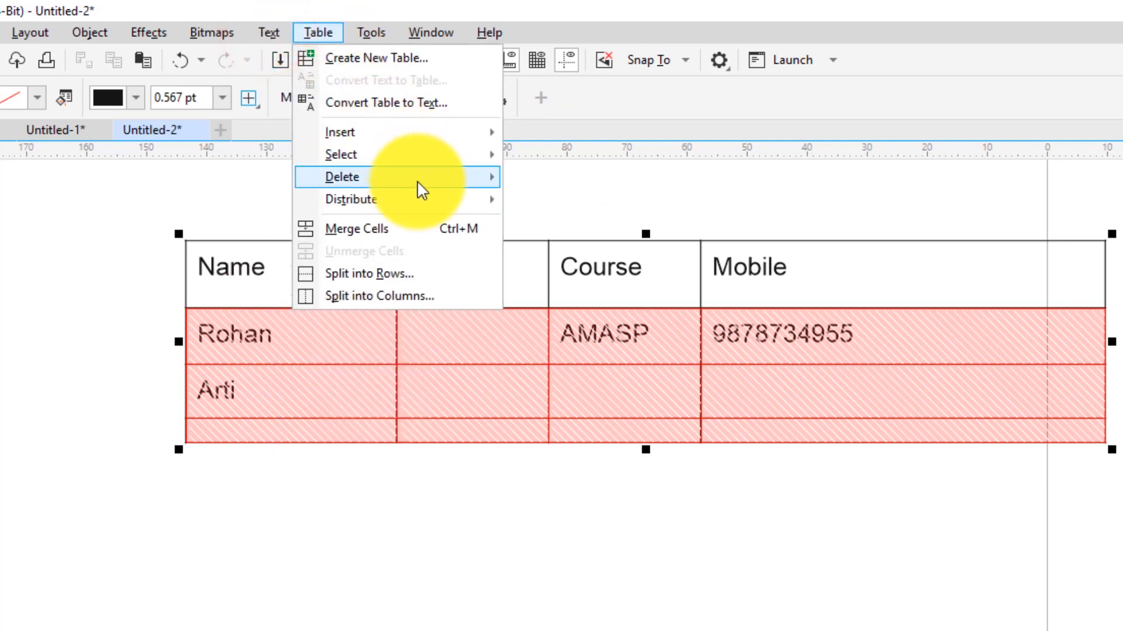
mouse_move(432, 199)
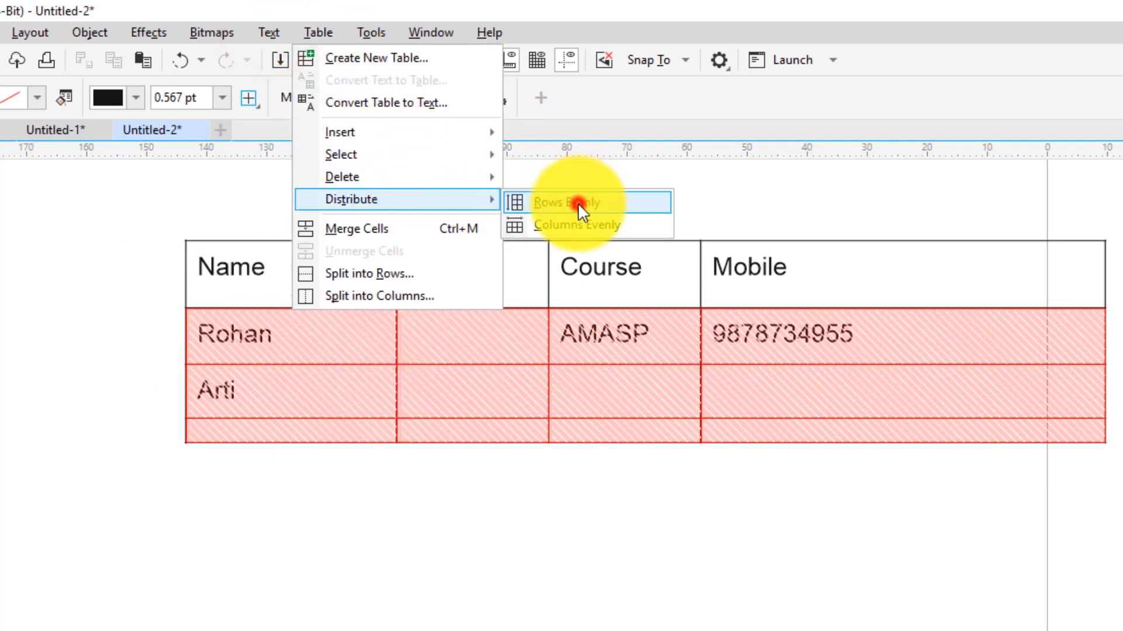
click(578, 202)
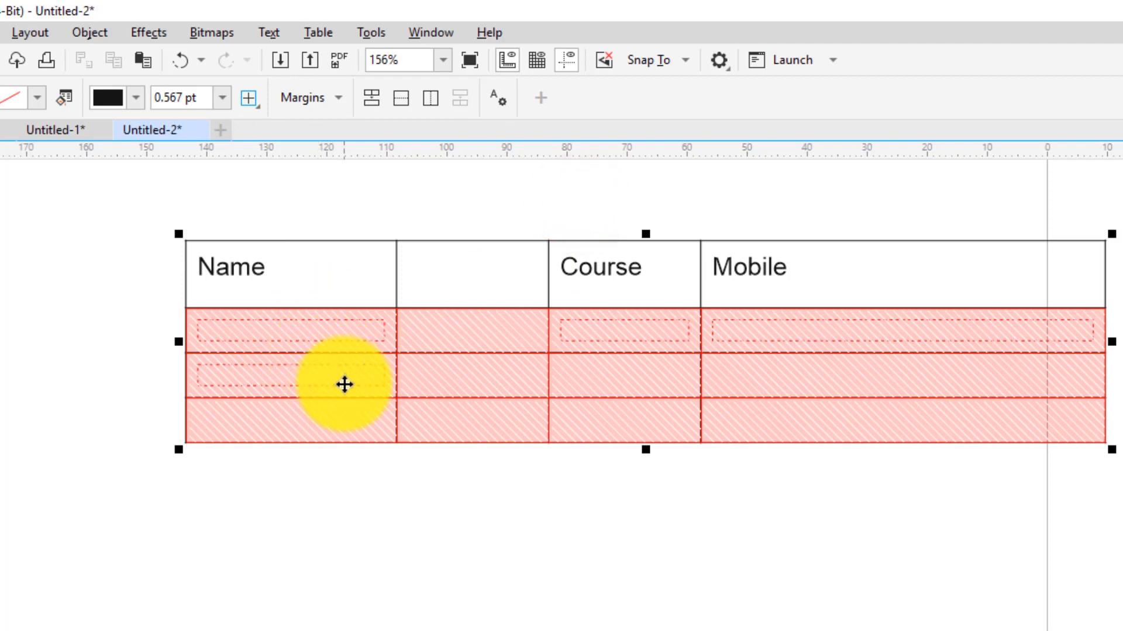
click(461, 433)
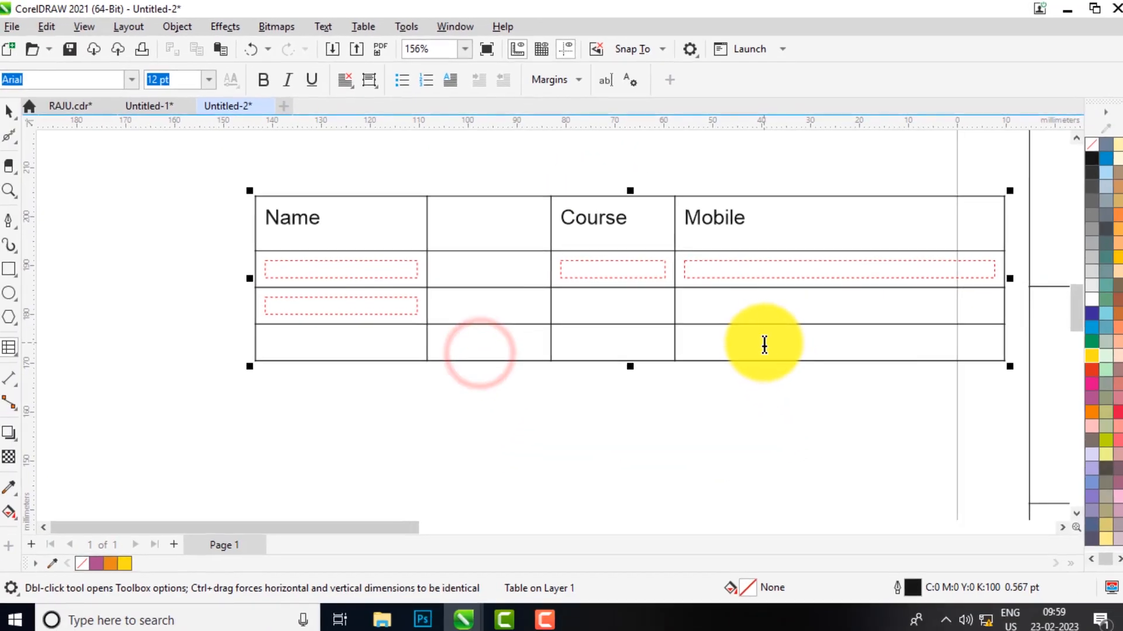
Set the Rohan cell text to 8 pt and drag its row border down to reveal it
scroll(866, 279, up, 1)
scroll(561, 263, down, 1)
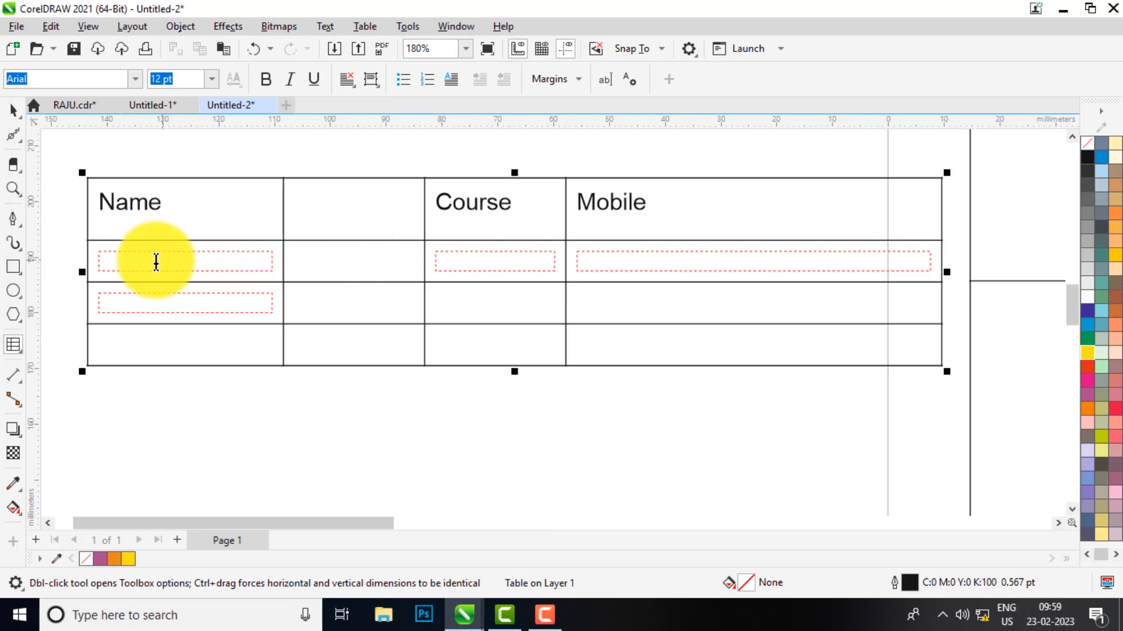
scroll(82, 240, up, 2)
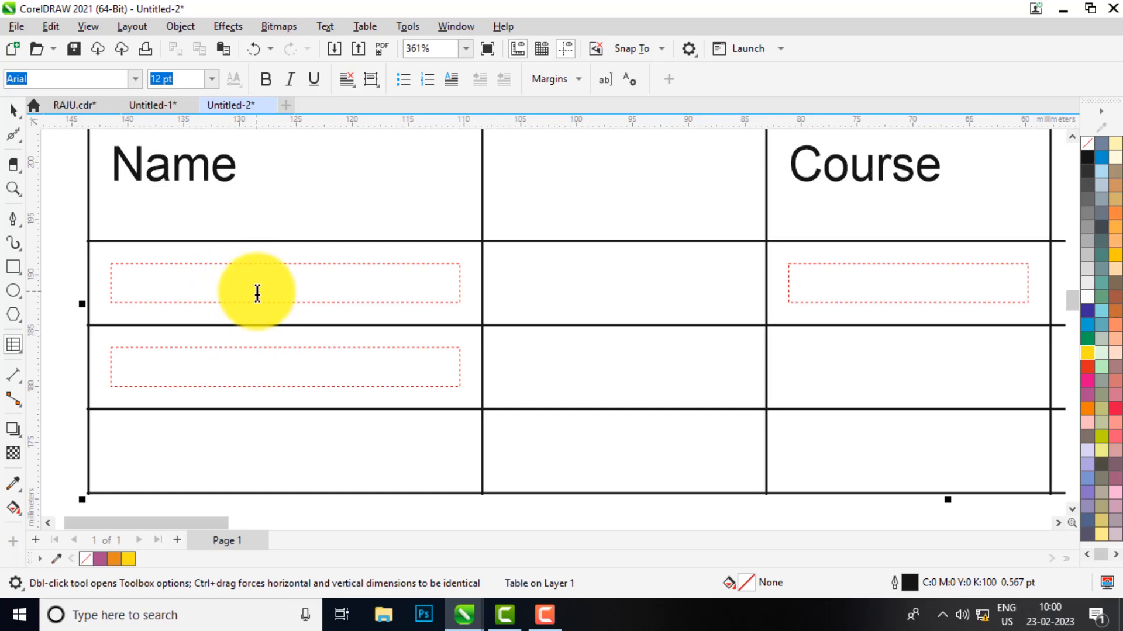
scroll(266, 272, down, 2)
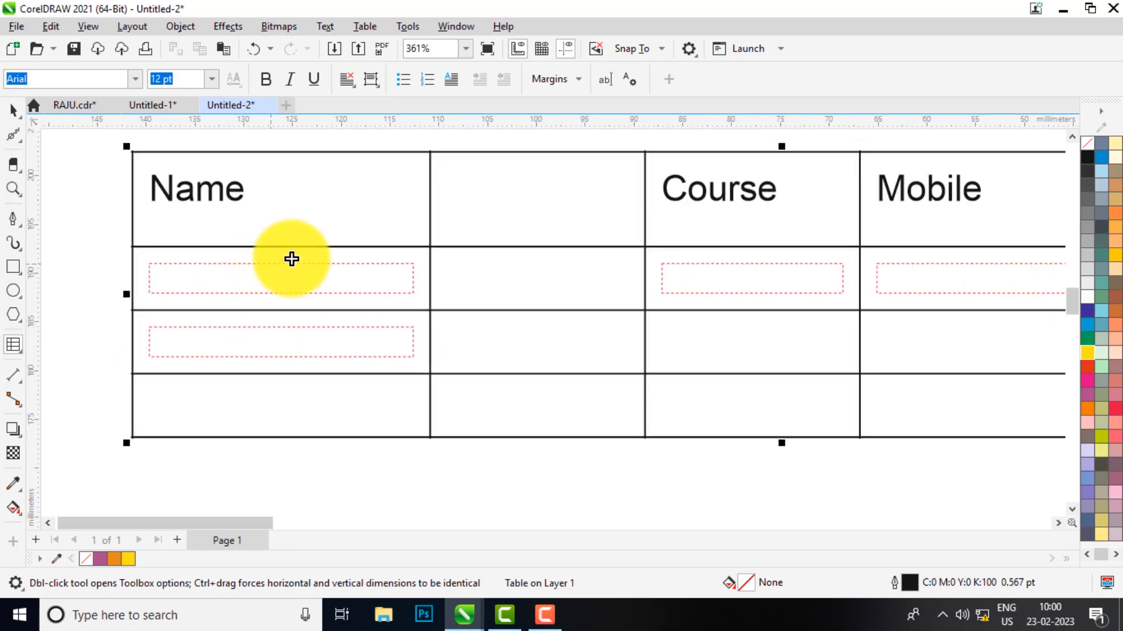
click(282, 273)
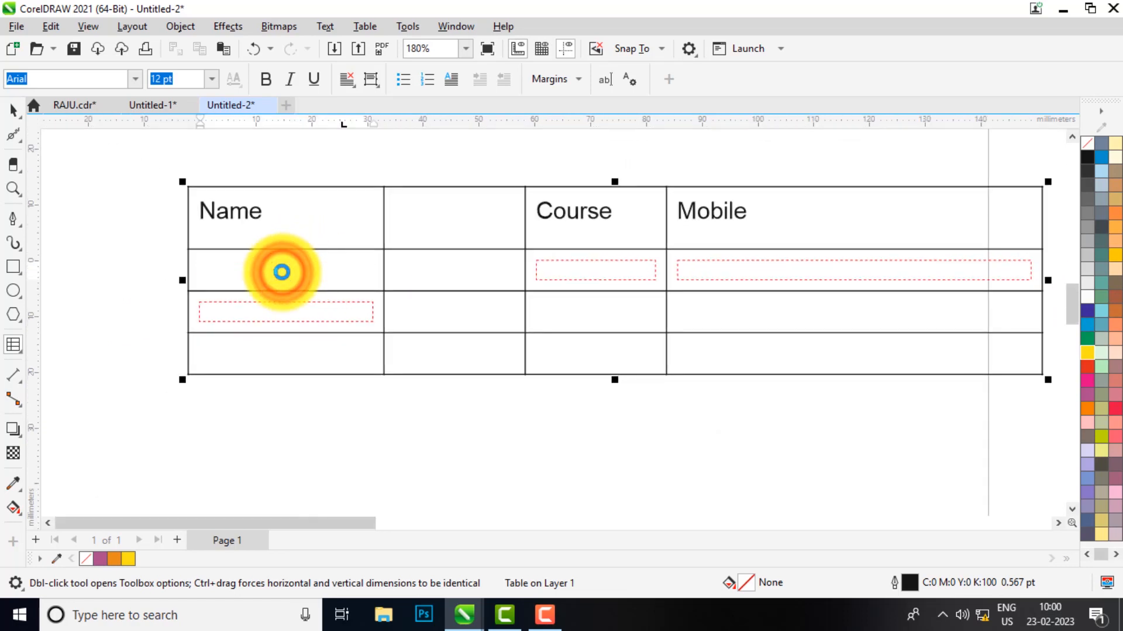
key(ctrl+a)
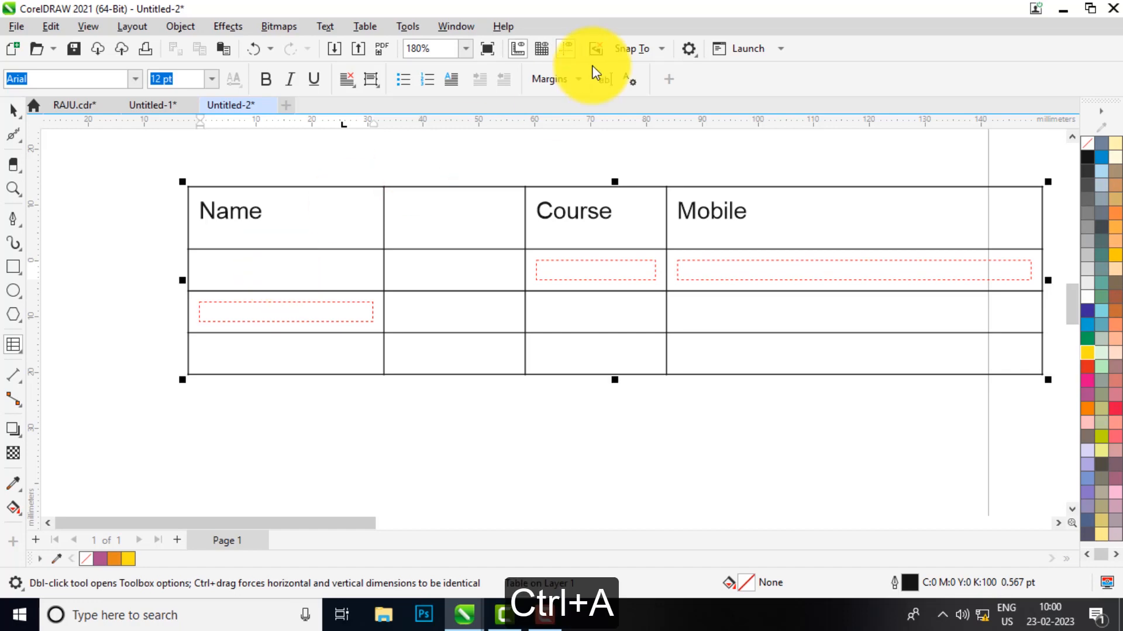
click(214, 79)
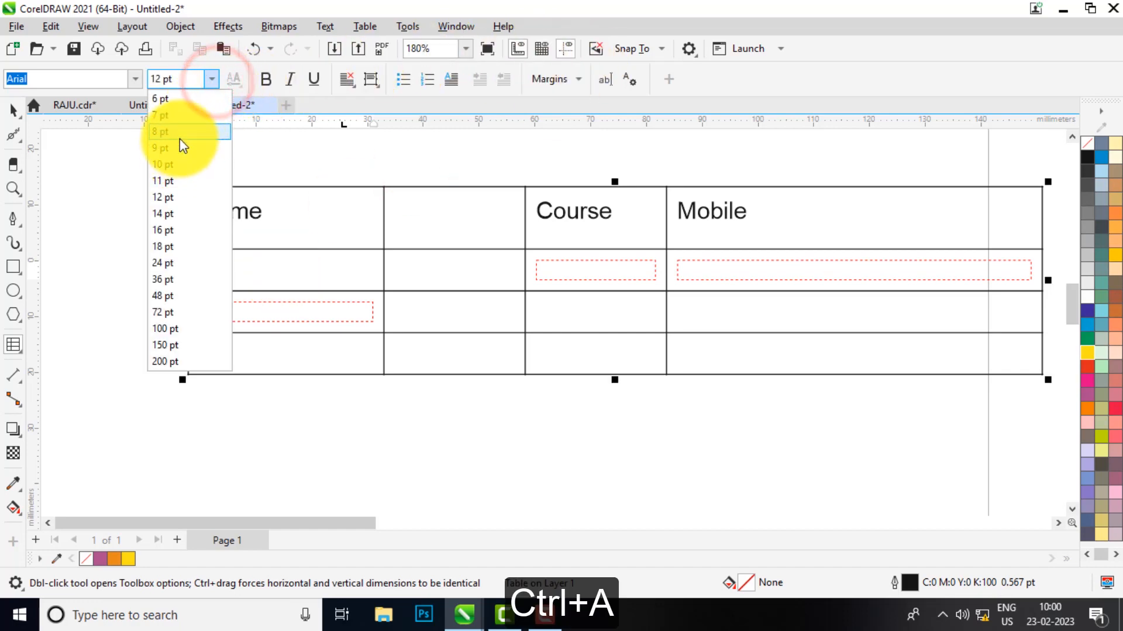
click(179, 135)
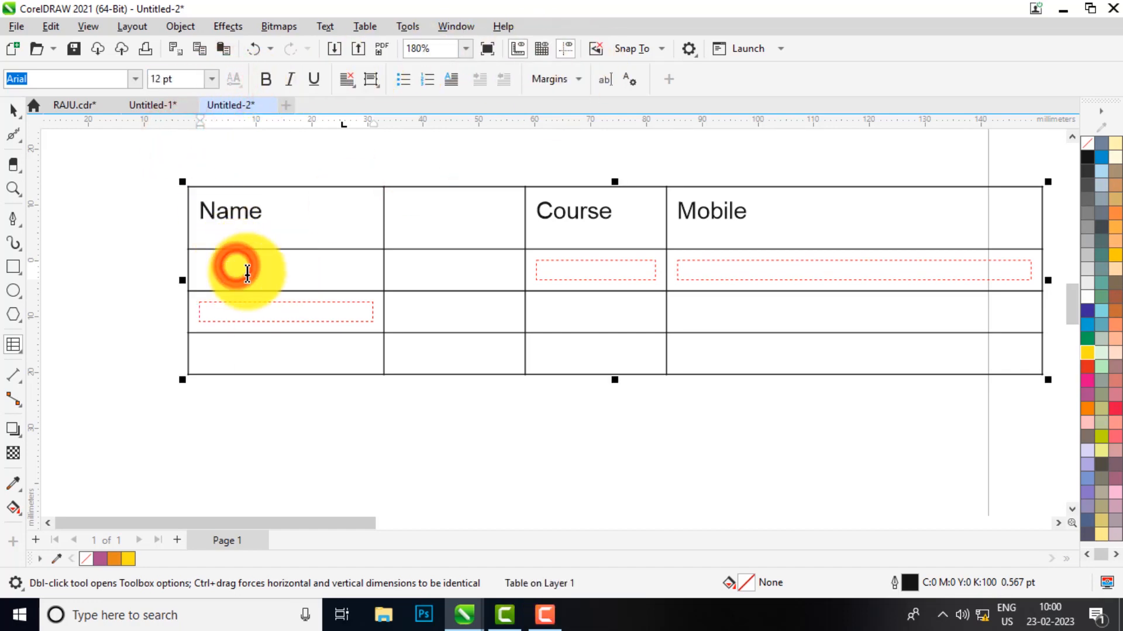
drag(374, 291, 376, 300)
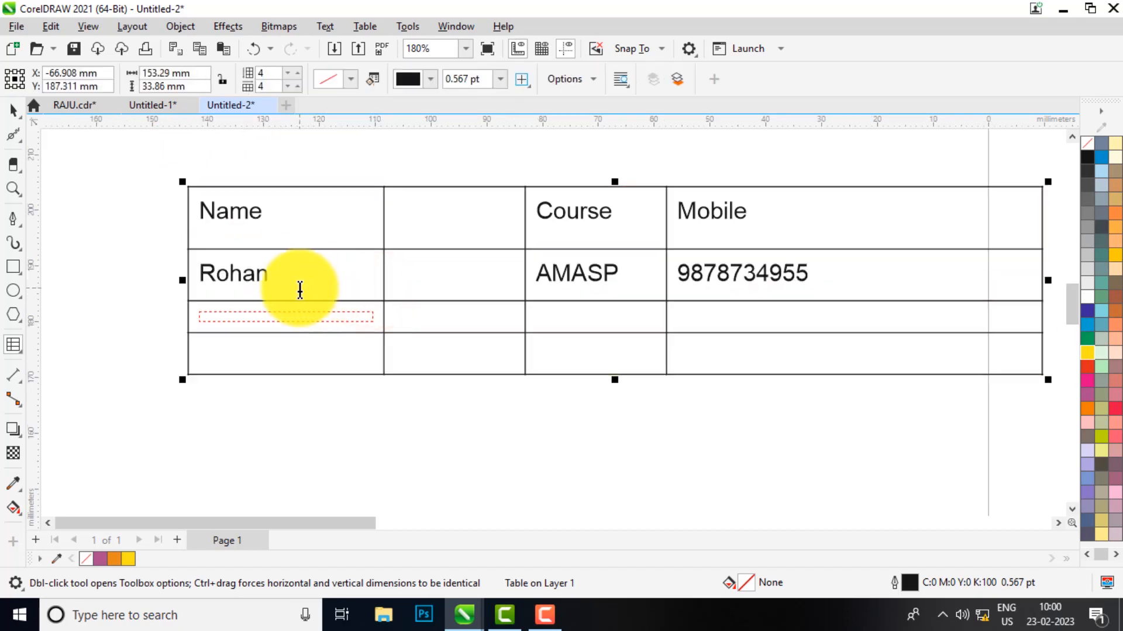
Set the word Rohan to 10 pt
drag(207, 269, 779, 261)
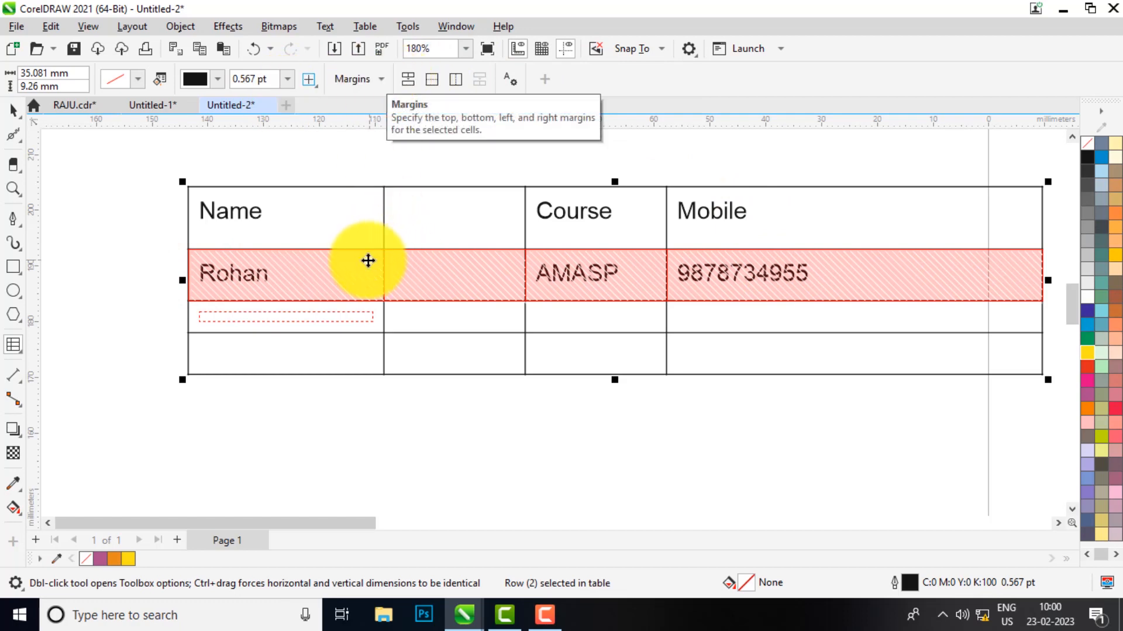
click(278, 278)
drag(200, 271, 272, 275)
click(213, 78)
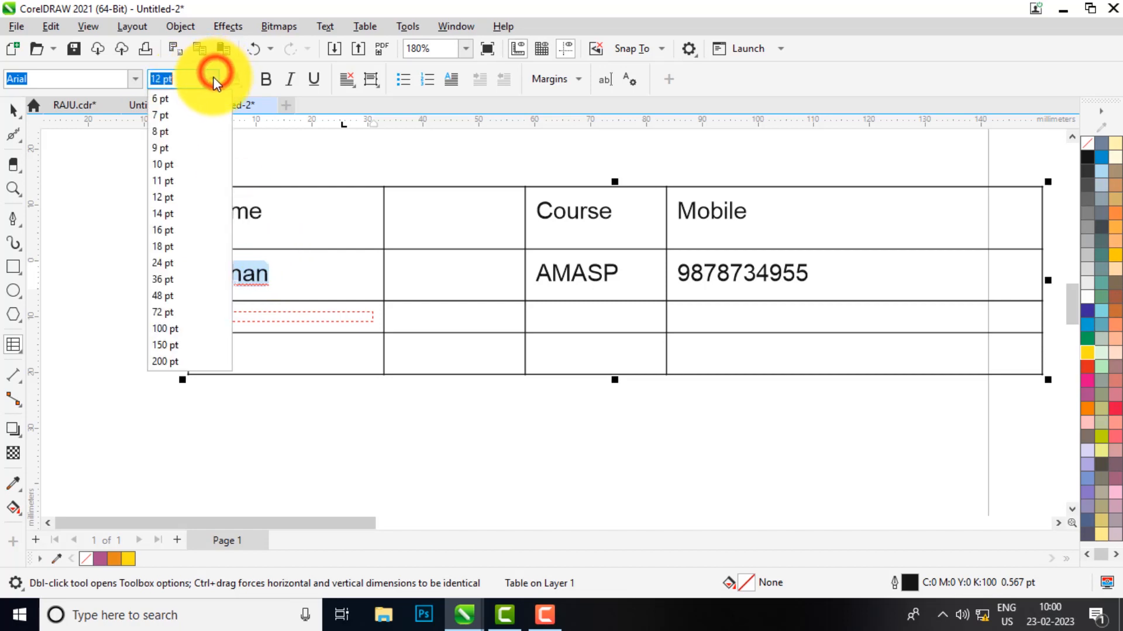
click(173, 165)
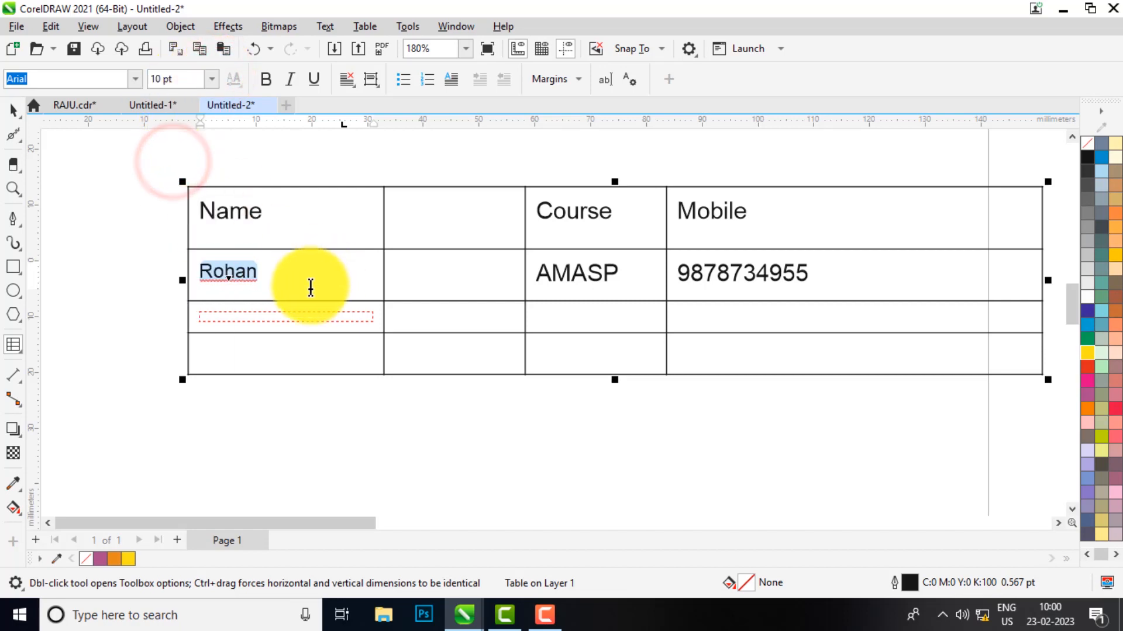
Select the four cells of the Rohan row and show the Text menu
click(622, 275)
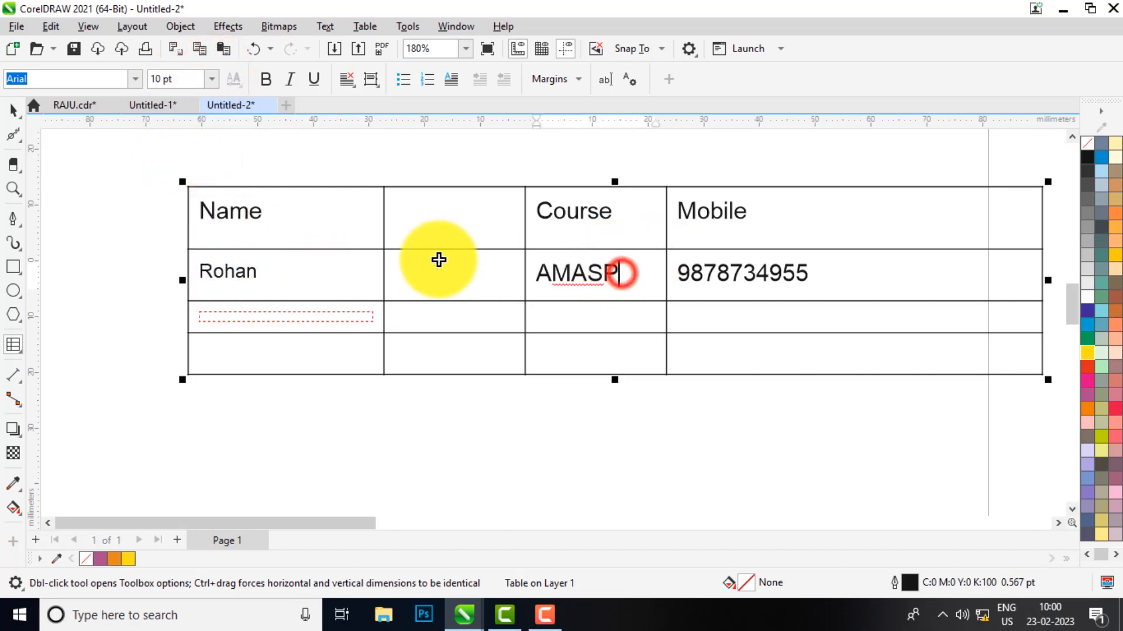
click(202, 270)
mouse_move(243, 272)
mouse_down()
mouse_move(678, 245)
mouse_move(757, 267)
mouse_move(784, 226)
mouse_move(795, 258)
mouse_up()
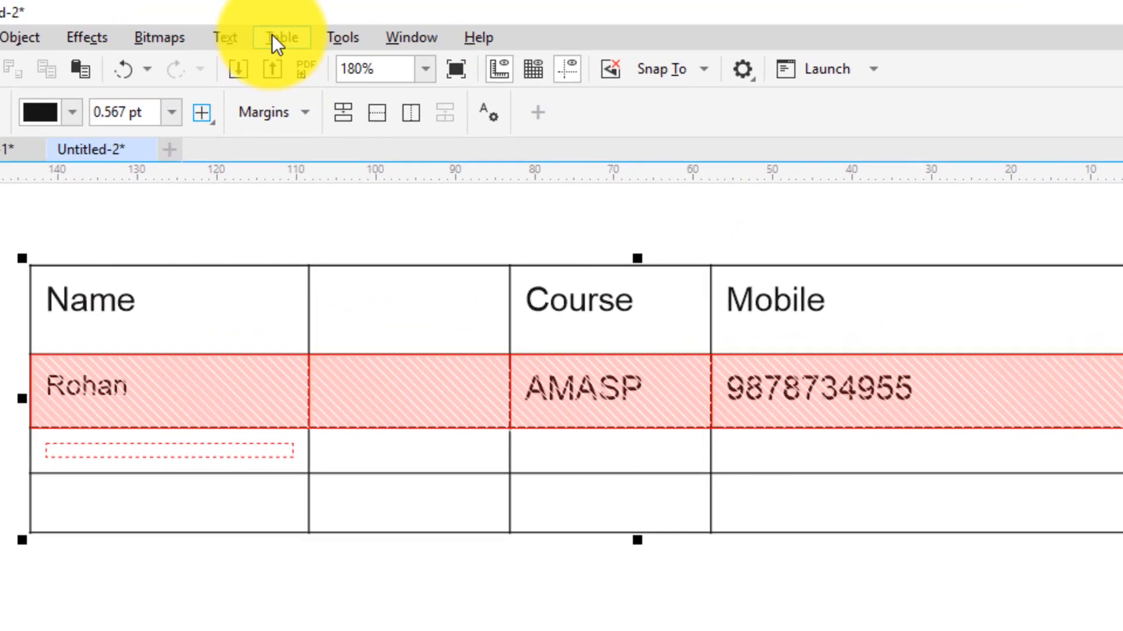
click(225, 38)
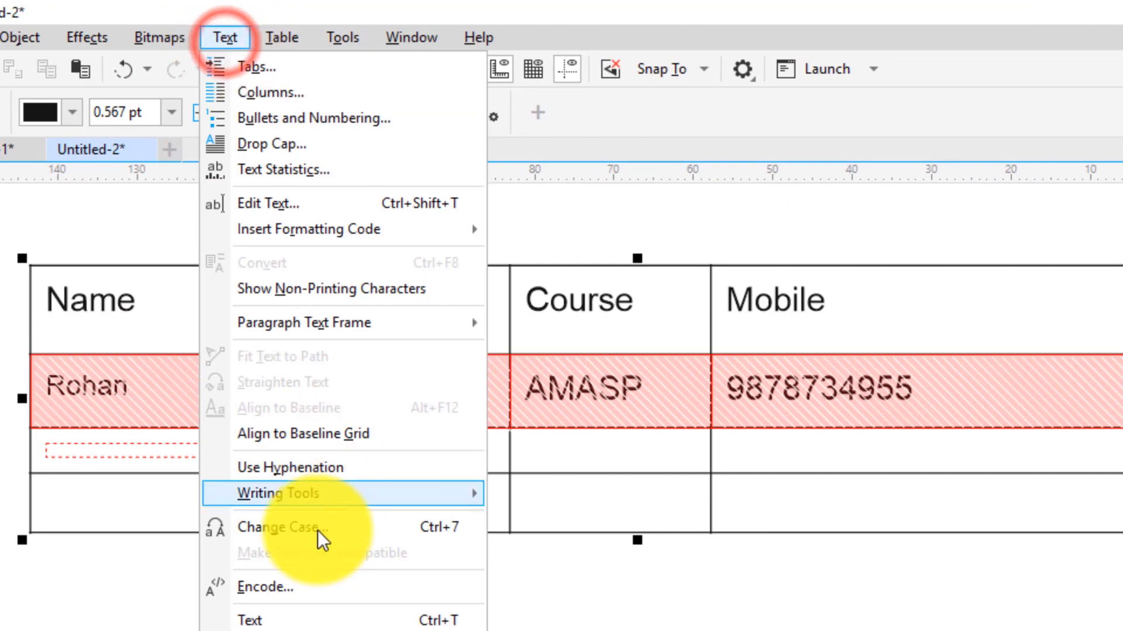
Set the Rohan row's font size to 9 pt in the Text docker's character settings
click(257, 621)
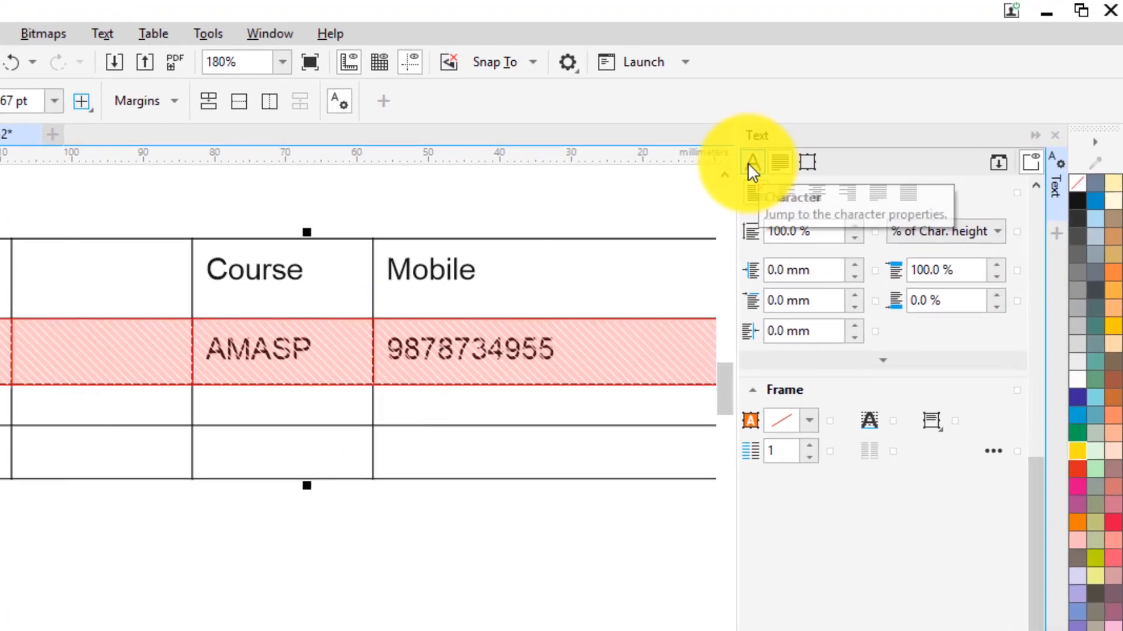
click(833, 127)
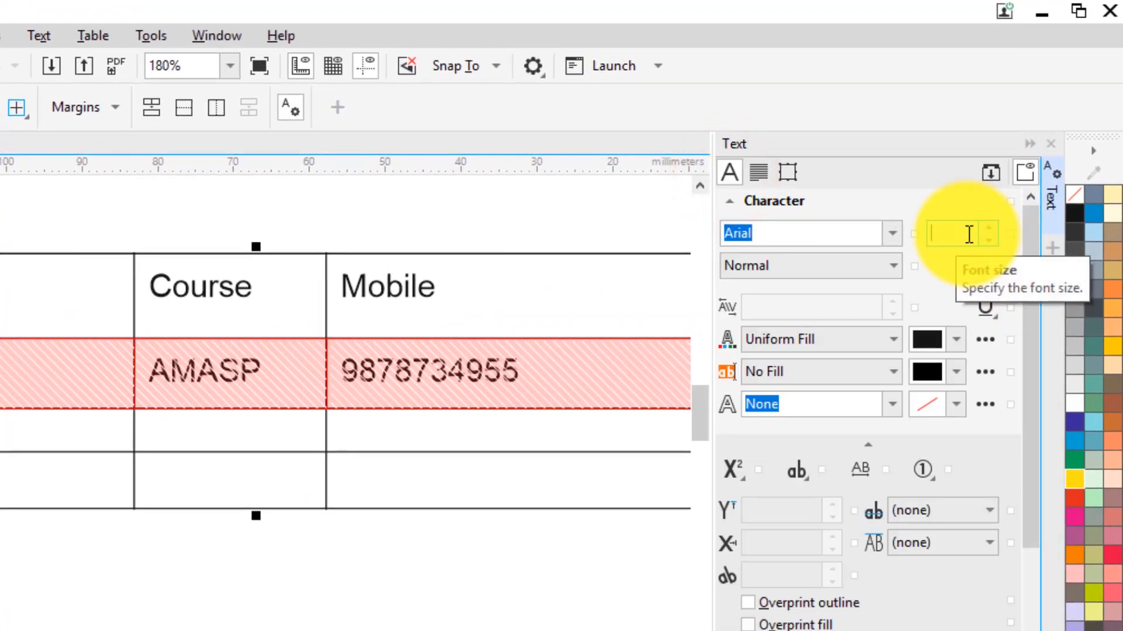
text(10)
key(Return)
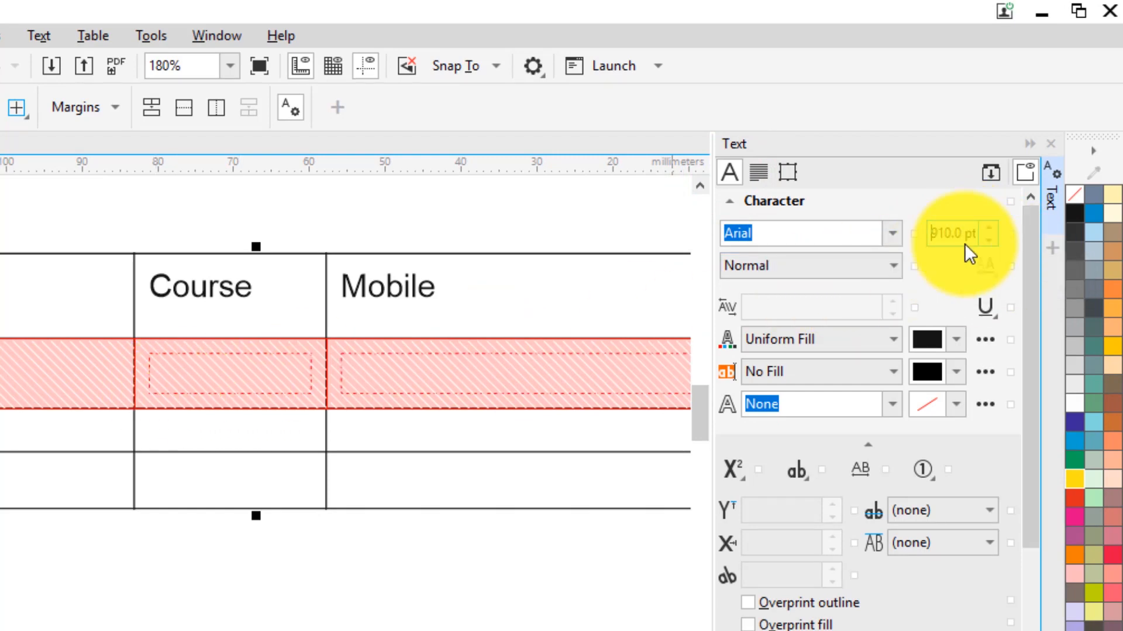
drag(967, 232, 931, 234)
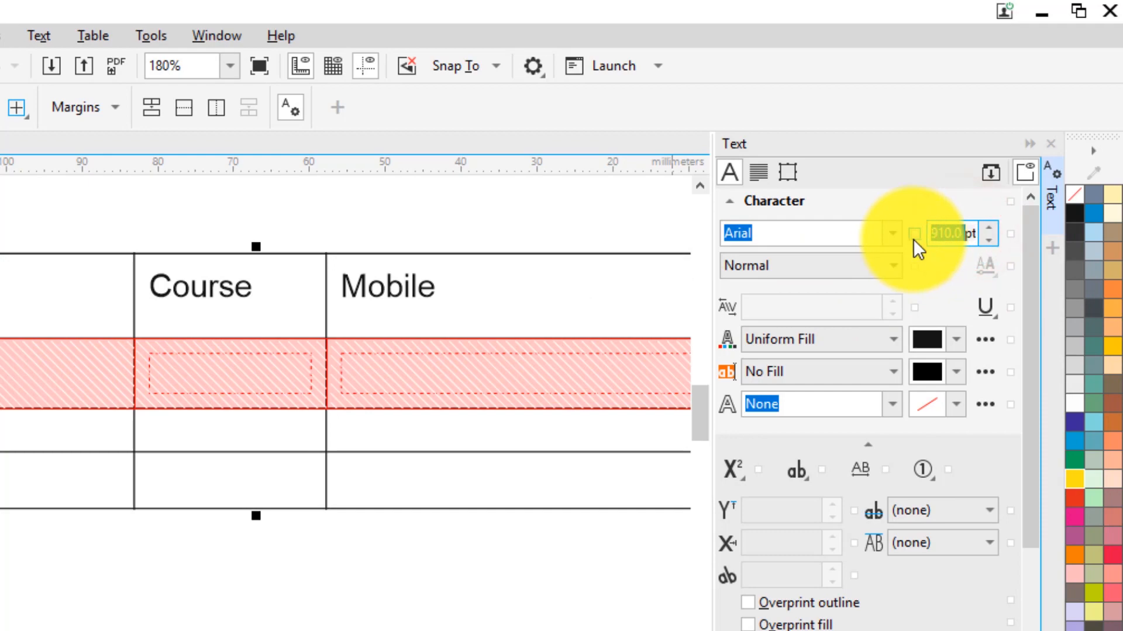
text(9)
key(Return)
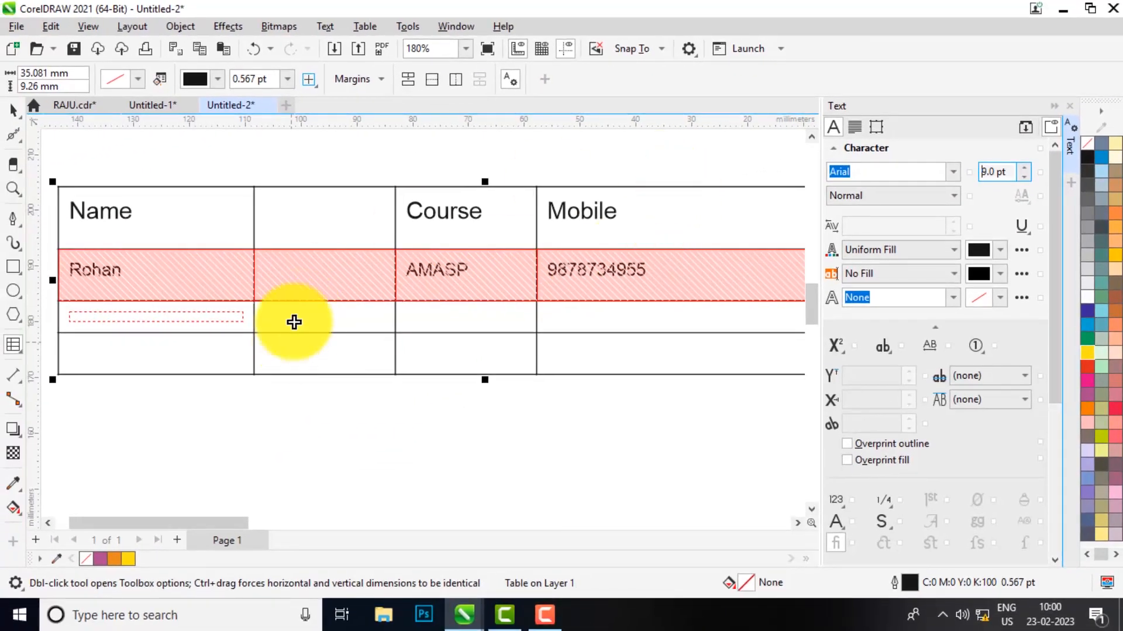
Deselect the row to check the 9 pt text and close the Text docker
click(5, 395)
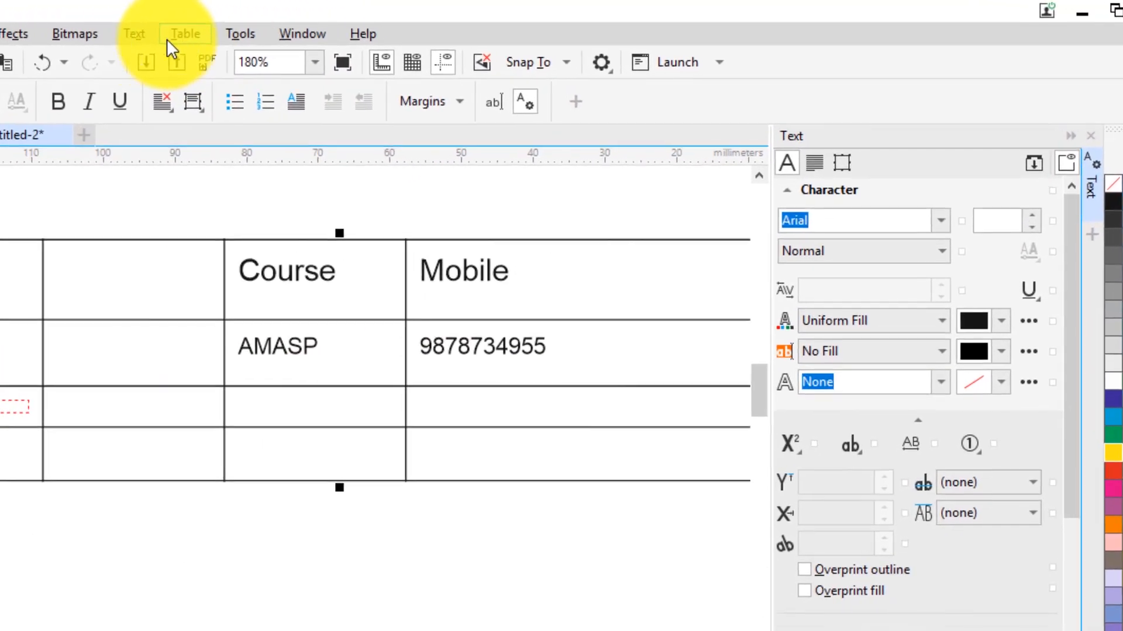
click(272, 28)
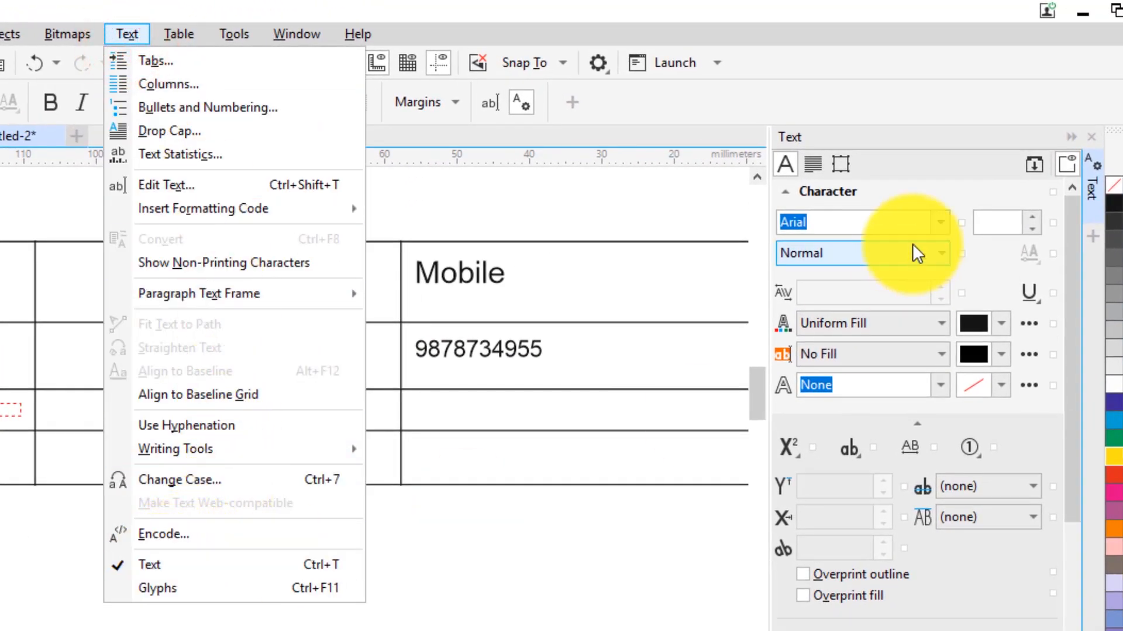
click(991, 234)
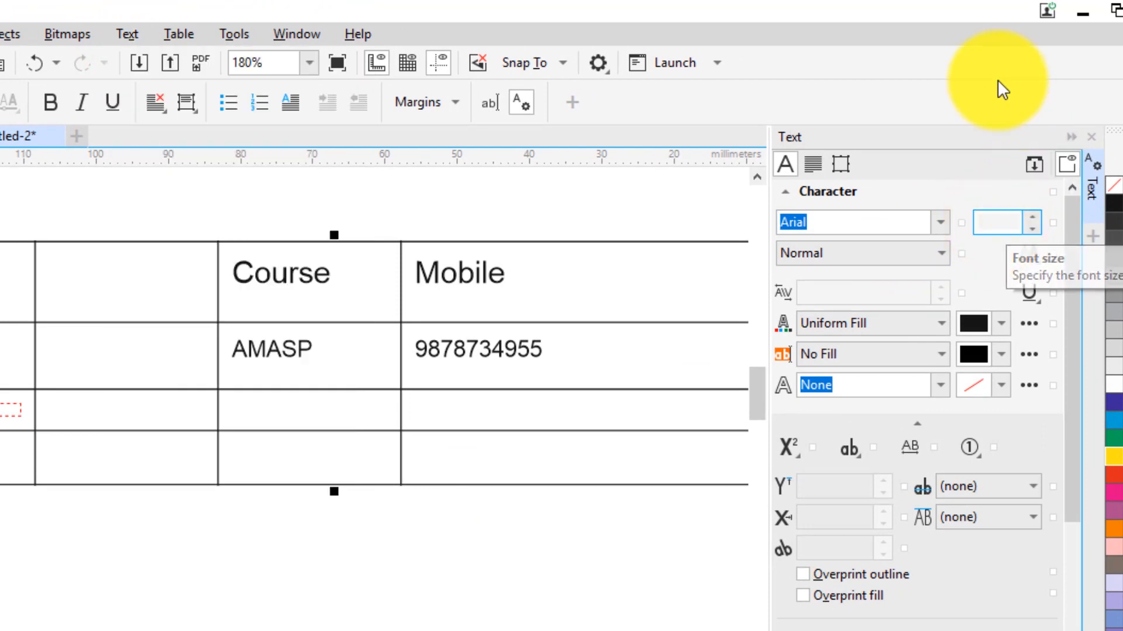
click(1091, 136)
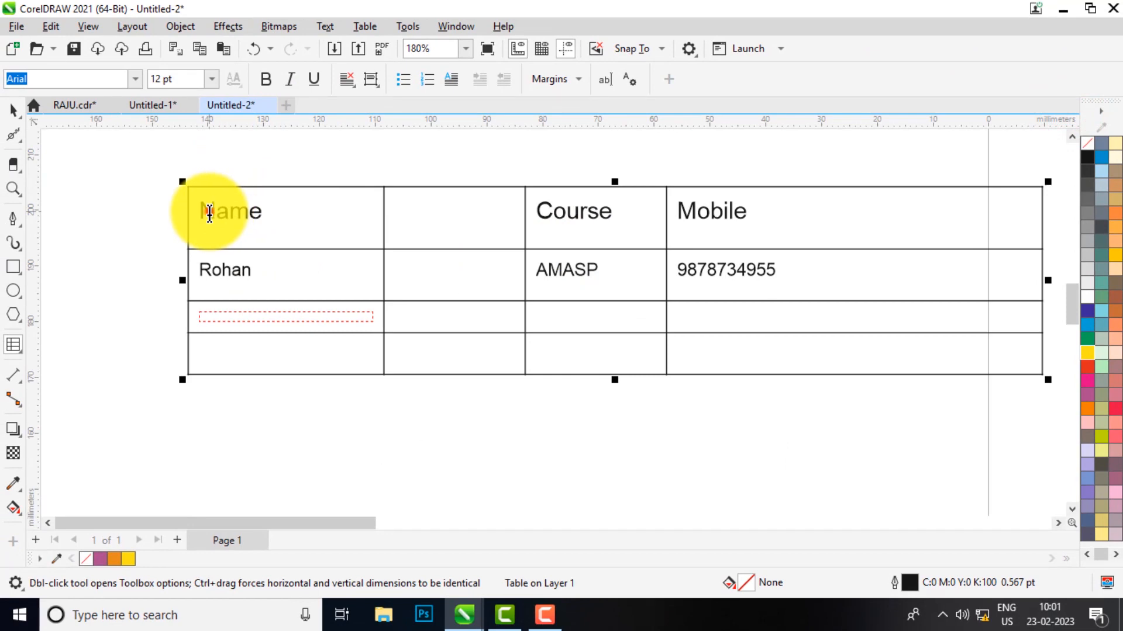
Make the Name column narrower by dragging its border to the left
click(209, 211)
mouse_move(253, 213)
mouse_down()
mouse_move(198, 208)
mouse_move(269, 209)
mouse_up()
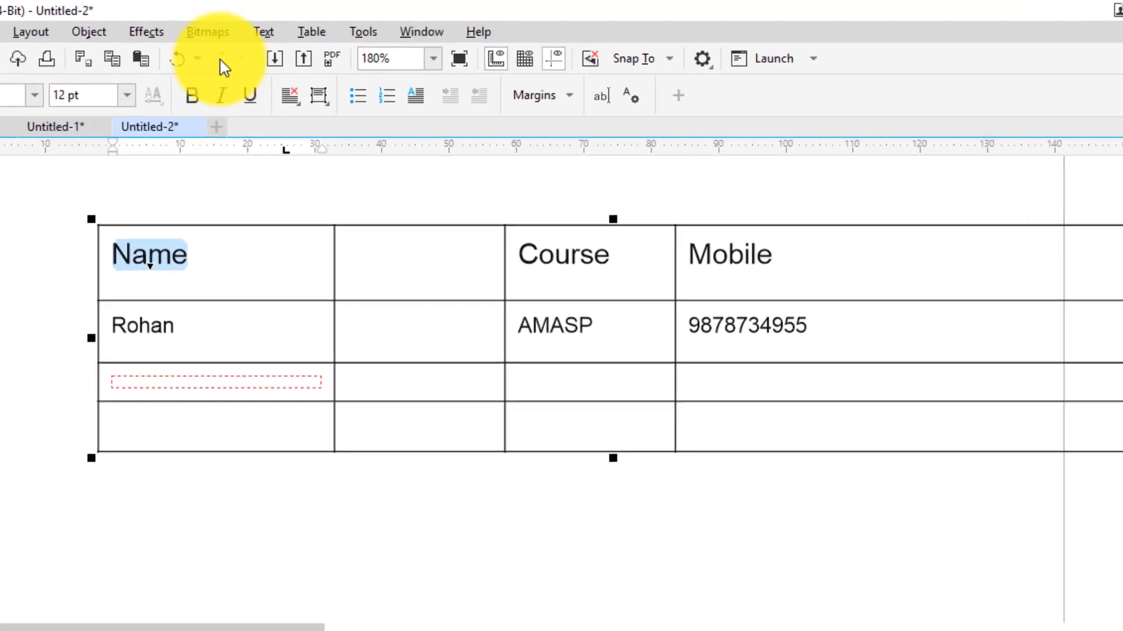
click(364, 26)
mouse_move(353, 217)
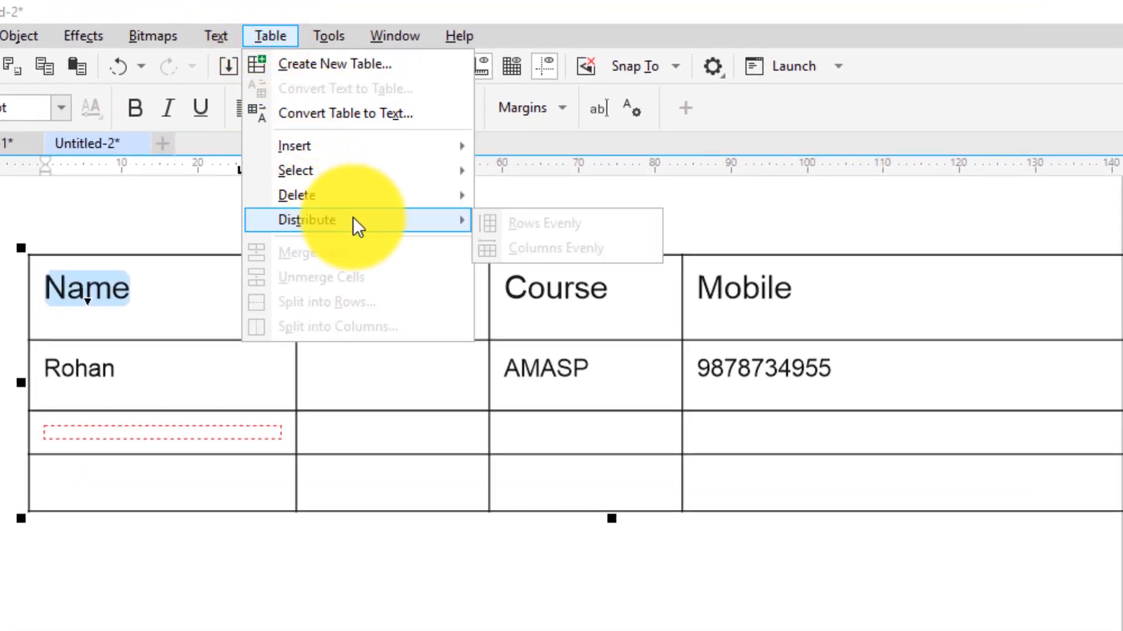
click(445, 446)
click(328, 376)
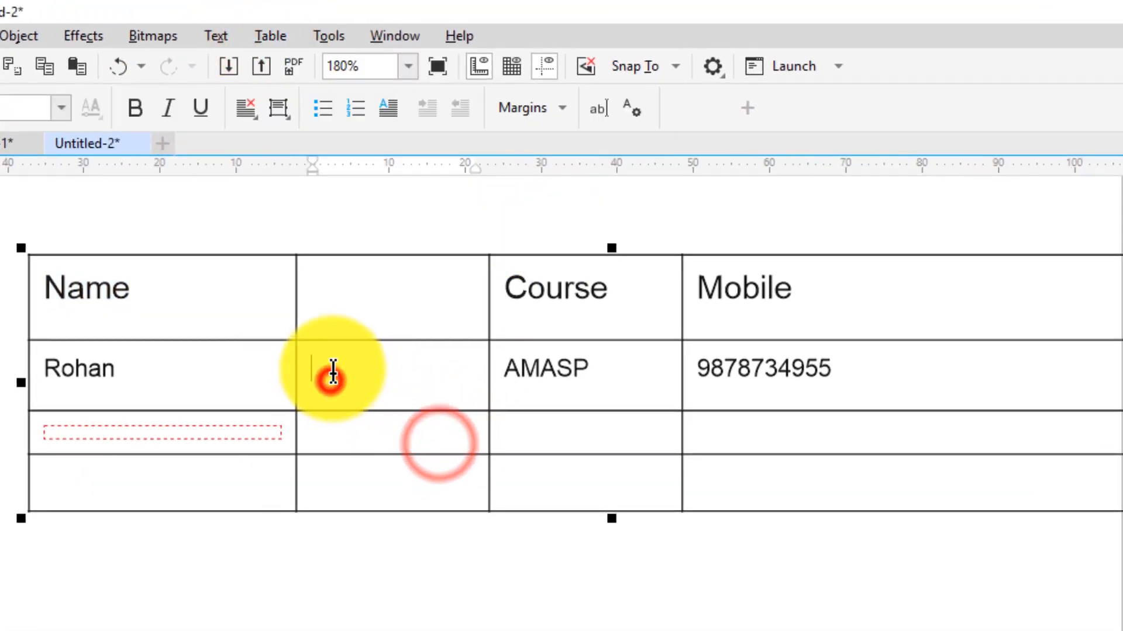
drag(300, 289, 204, 290)
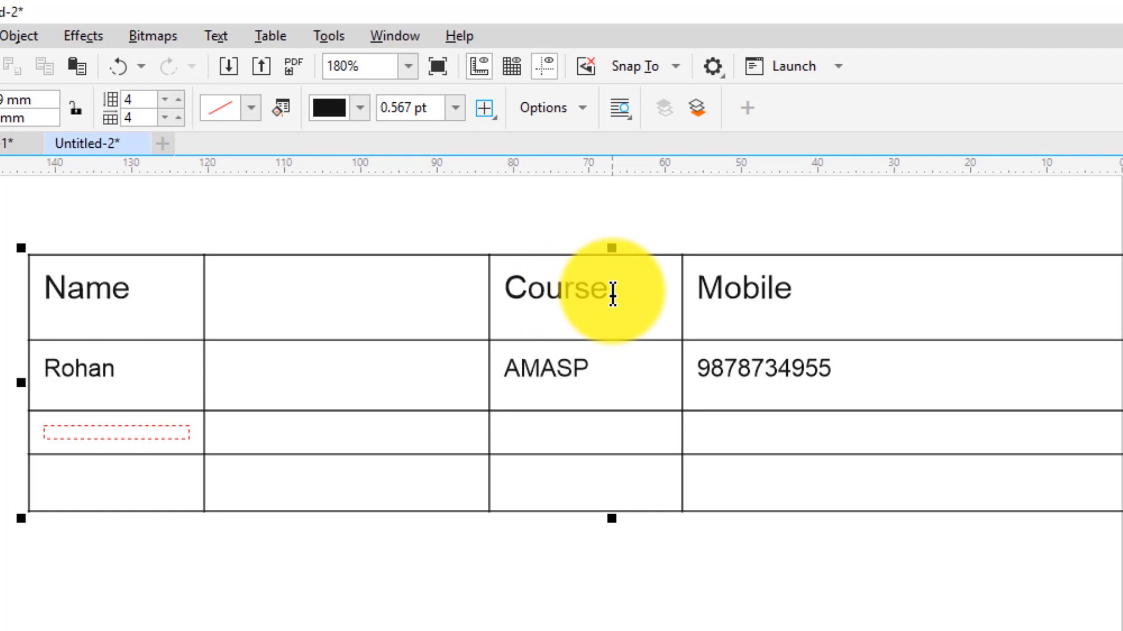
Select every table cell and distribute the four columns to equal widths
mouse_move(55, 280)
mouse_down()
mouse_move(205, 296)
mouse_move(664, 458)
mouse_move(780, 485)
mouse_up()
click(272, 34)
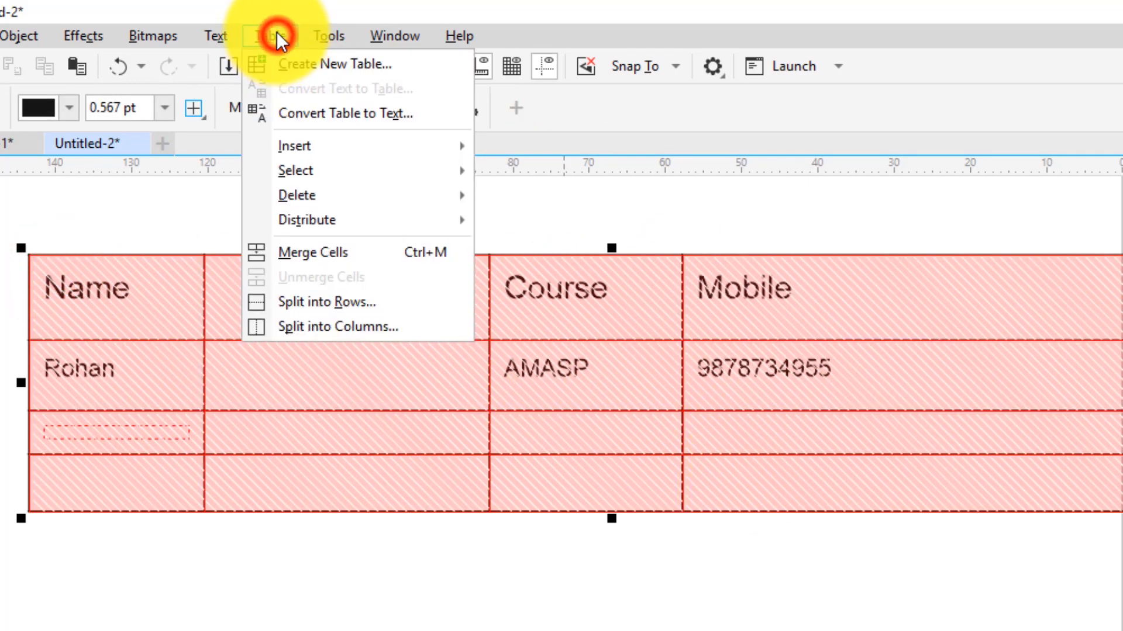
click(367, 219)
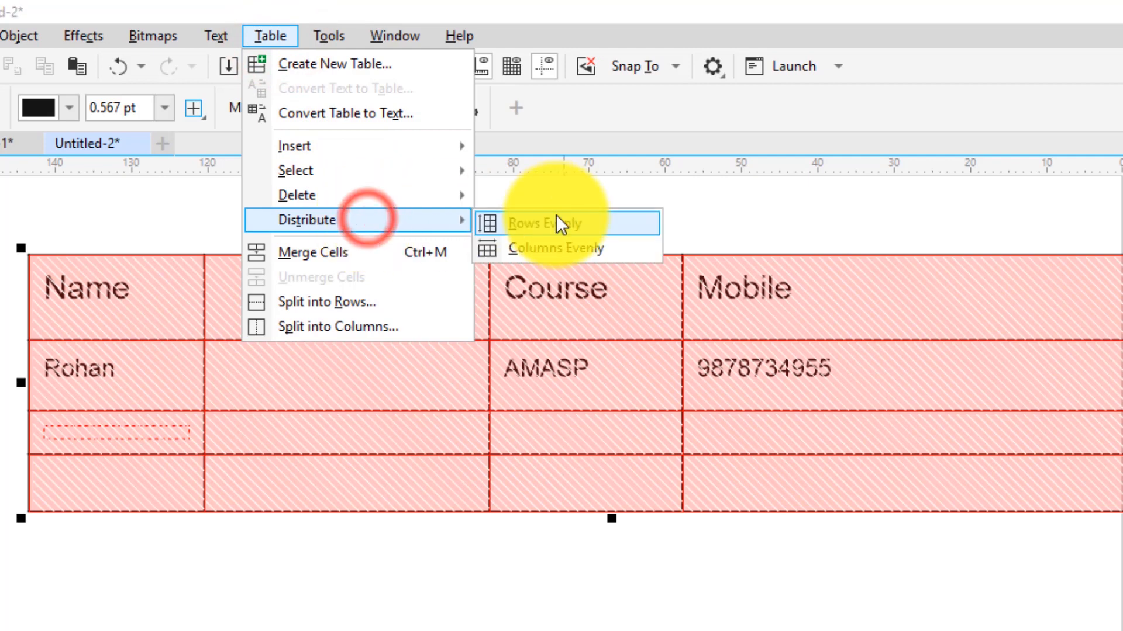
click(559, 251)
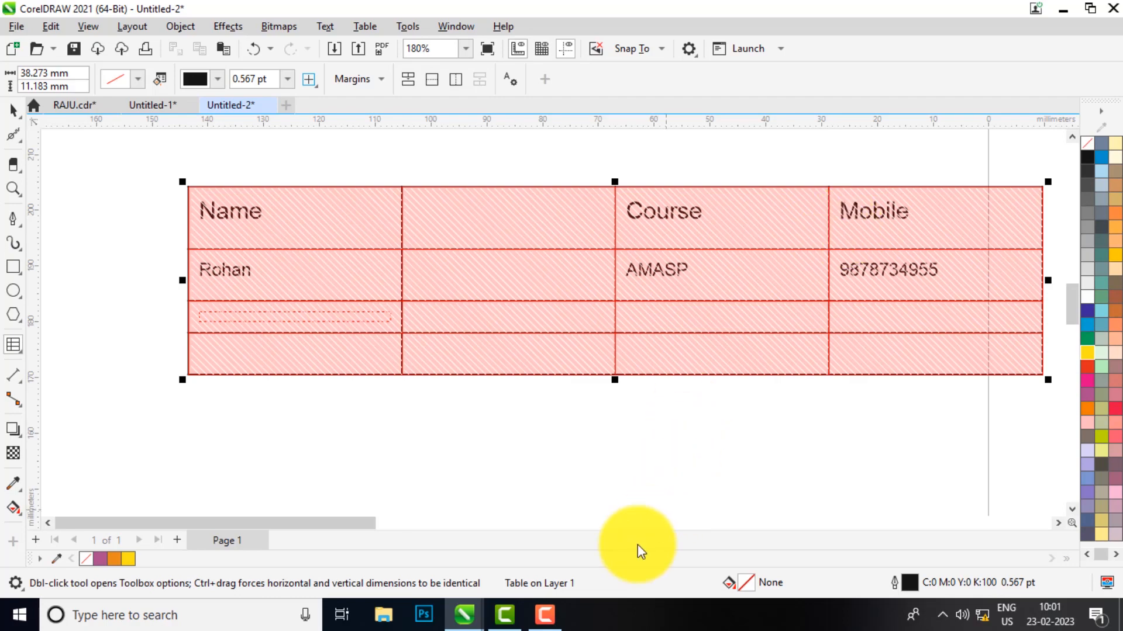
click(547, 616)
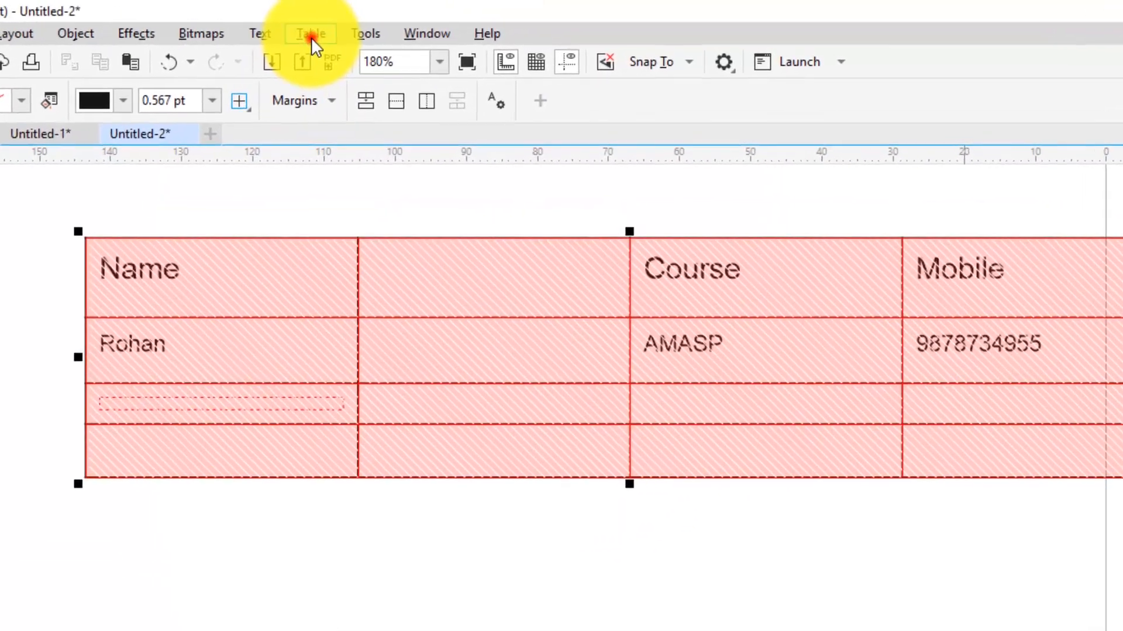
click(365, 26)
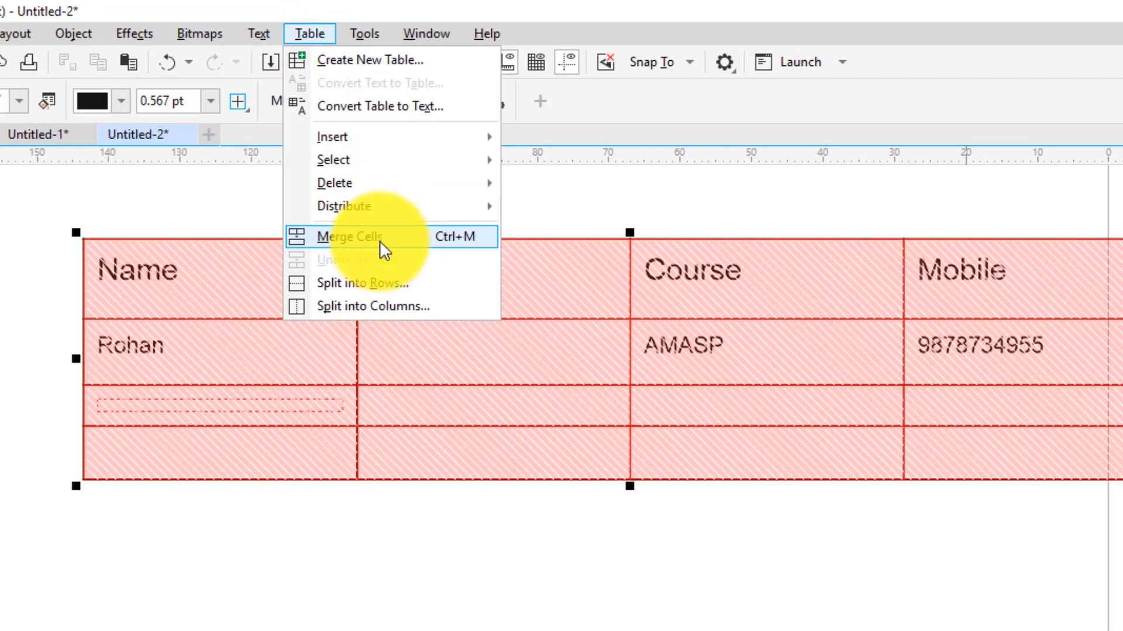
Select the bottom row's four cells and merge them into one cell
click(586, 457)
scroll(374, 346, down, 1)
click(346, 417)
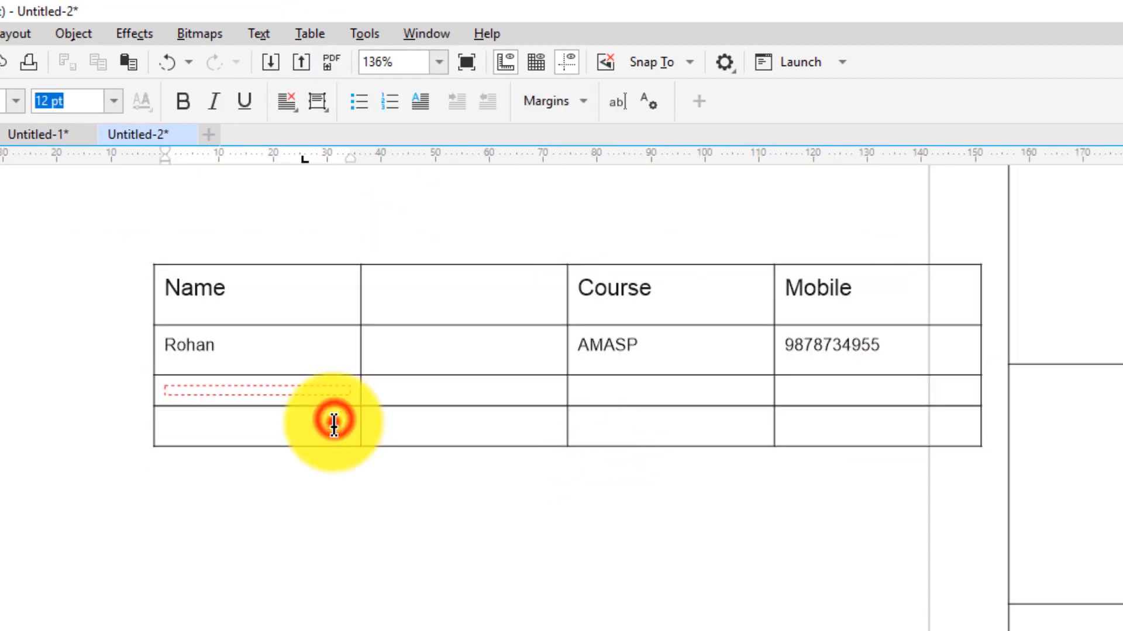
drag(289, 422, 792, 419)
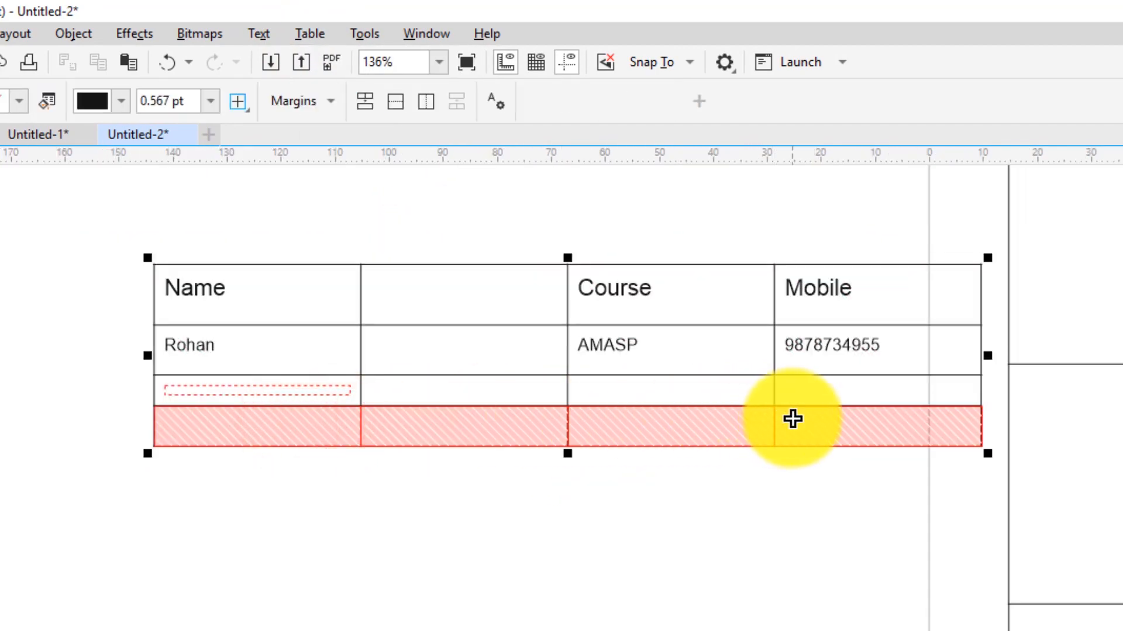
click(310, 33)
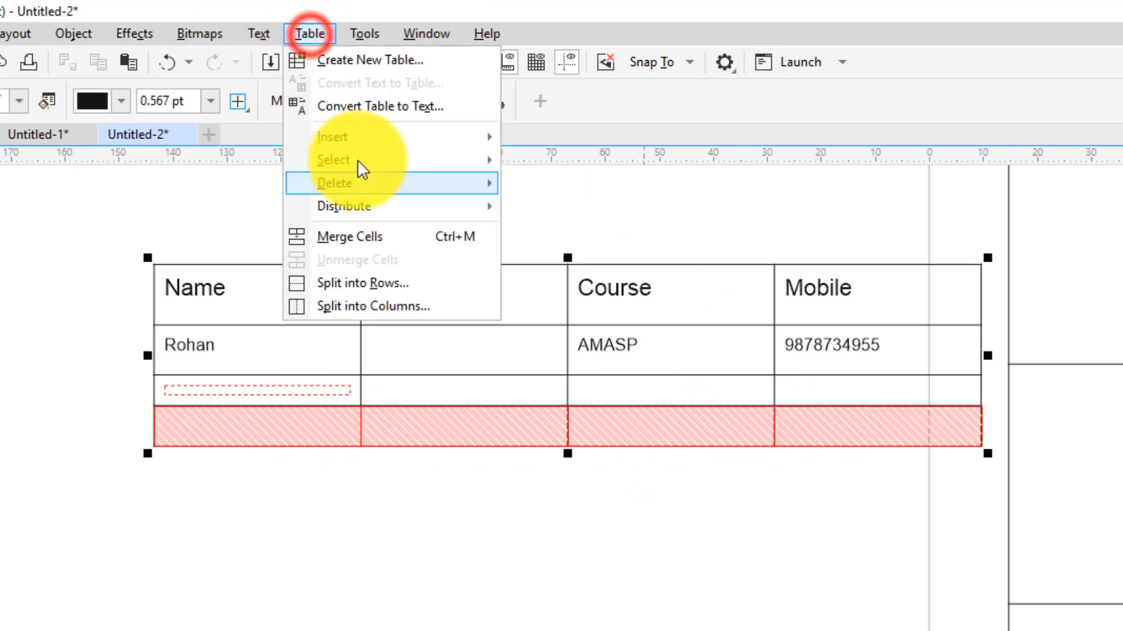
click(366, 240)
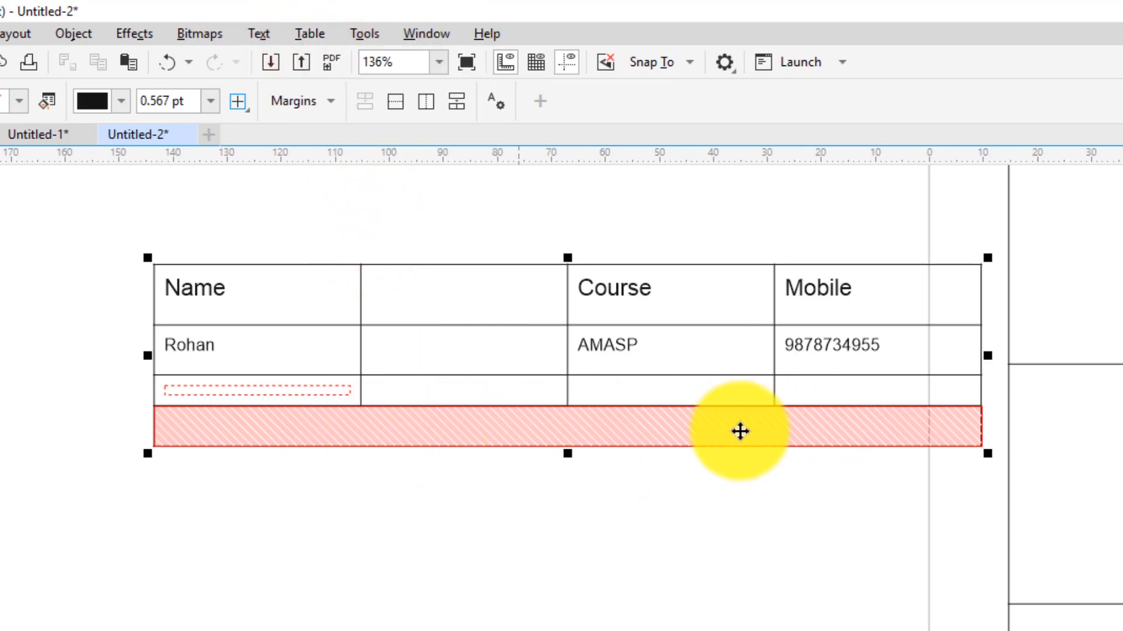
Unmerge the bottom row back into four separate cells and clear the selection
click(312, 33)
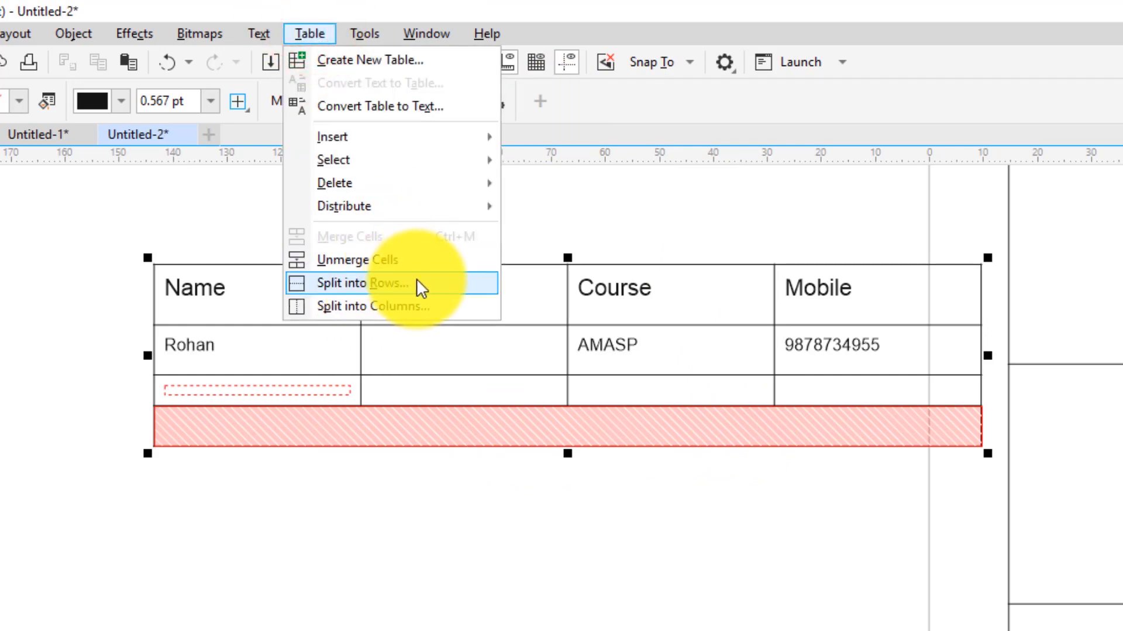
click(370, 259)
click(309, 34)
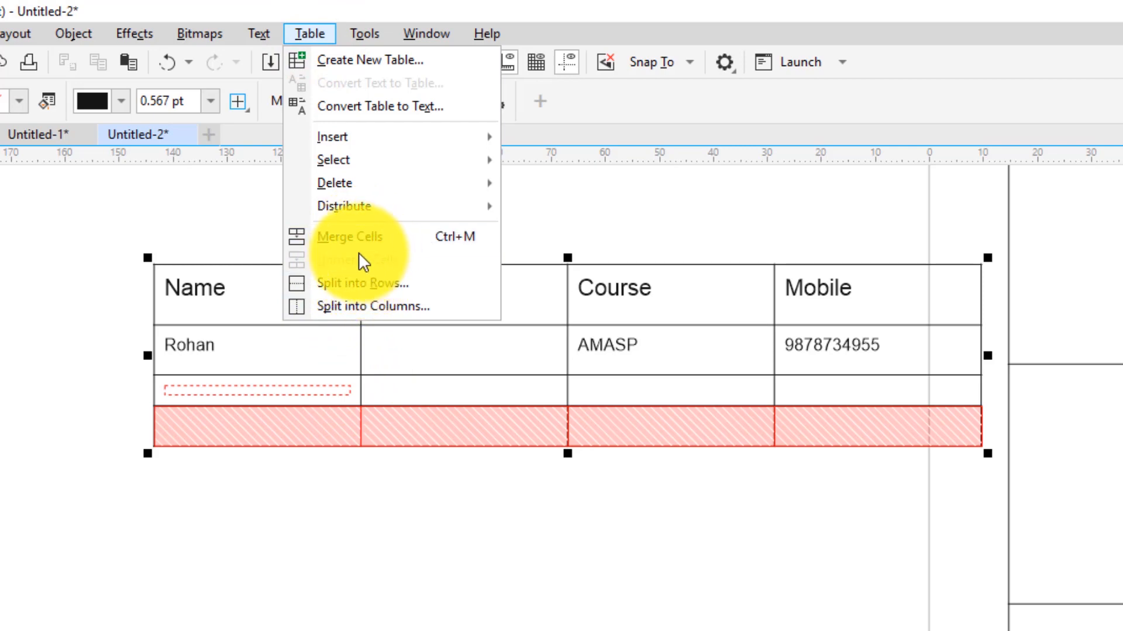
click(351, 235)
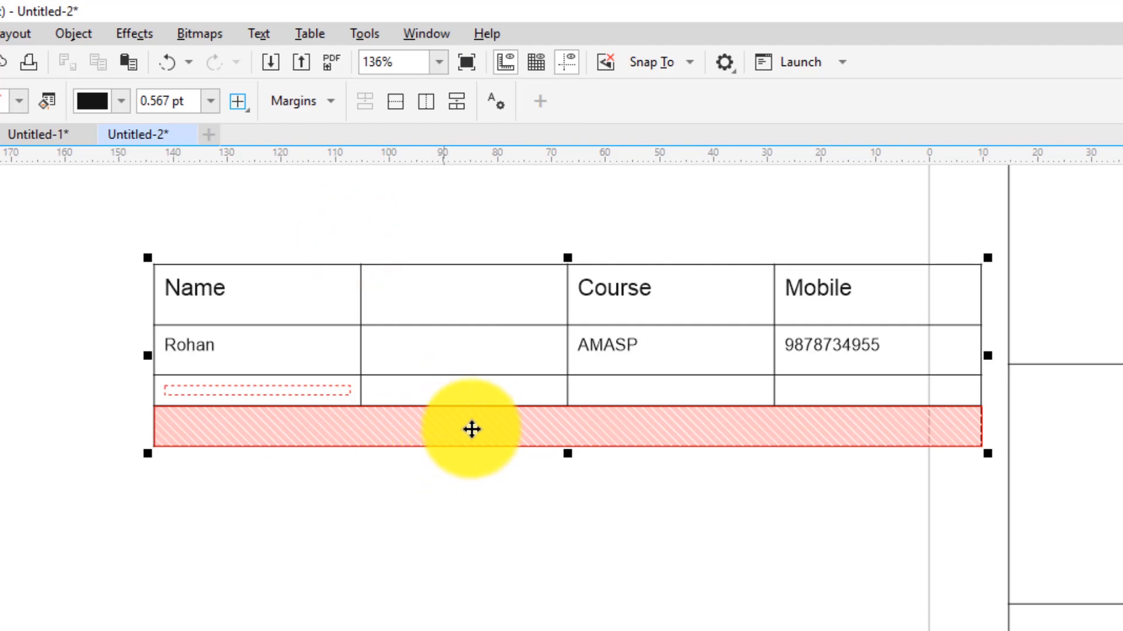
click(307, 33)
click(366, 261)
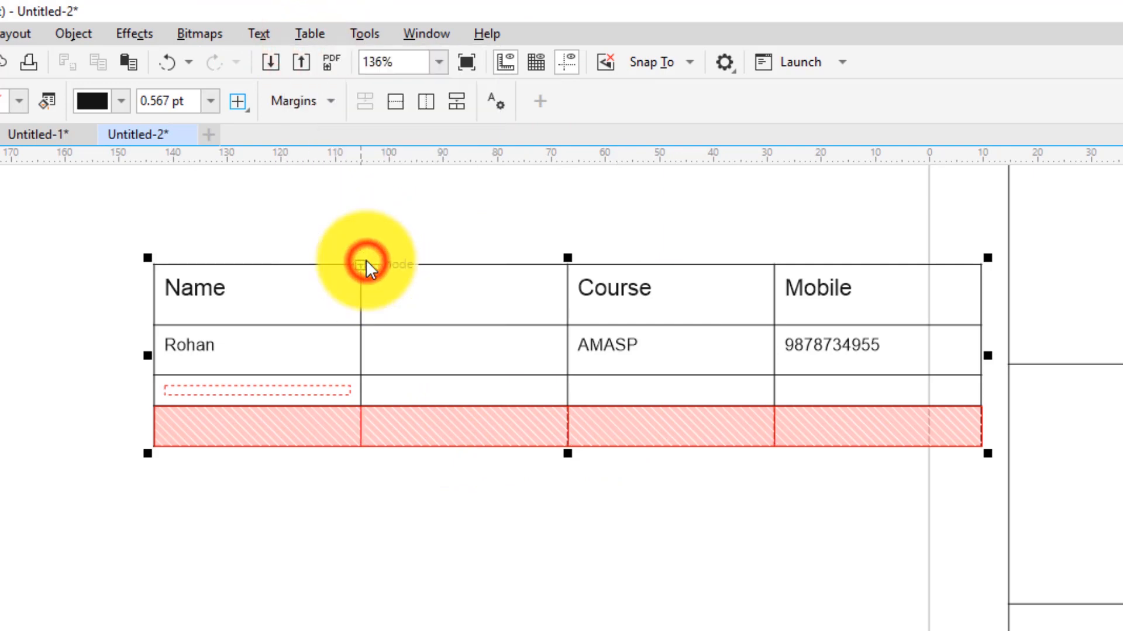
click(512, 449)
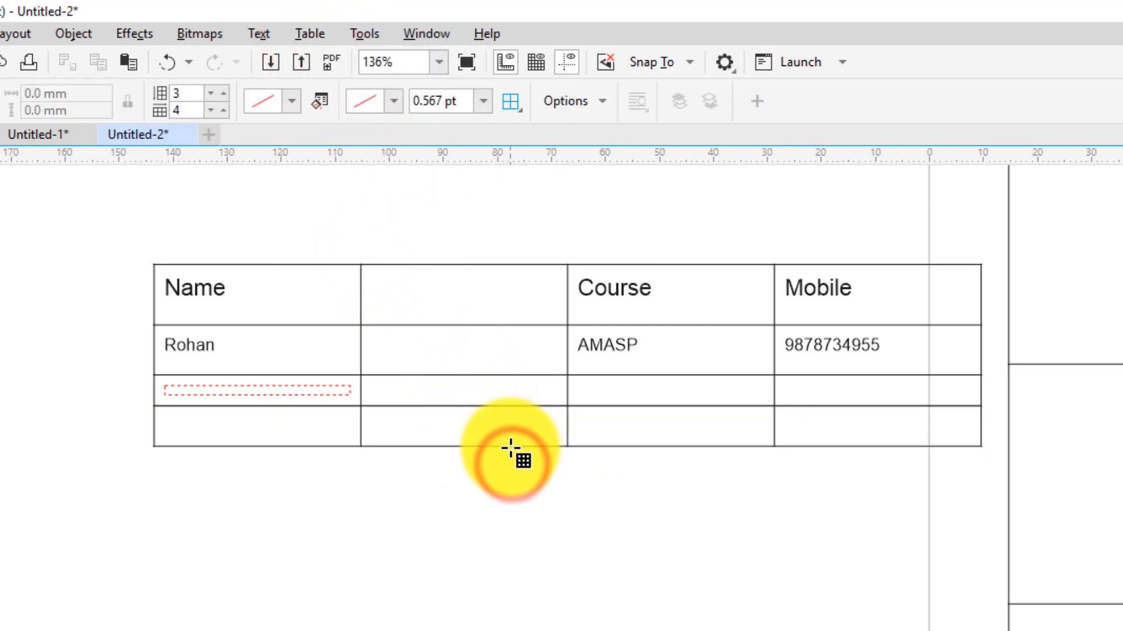
Drag the table's bottom border down to make the bottom row much taller
click(527, 438)
drag(531, 447, 543, 572)
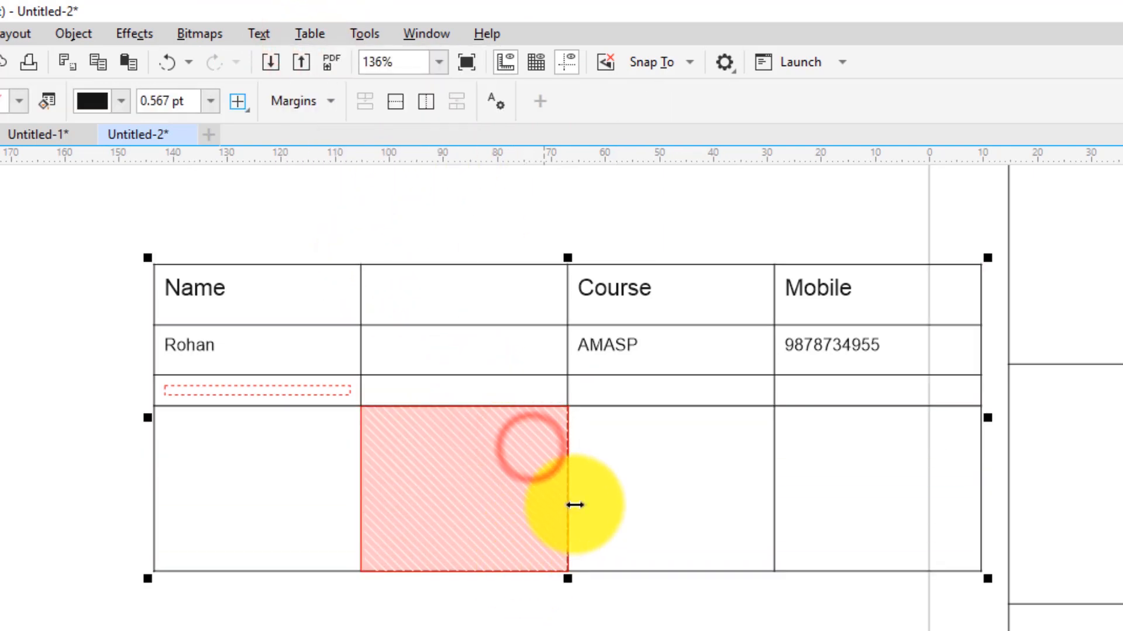
click(657, 514)
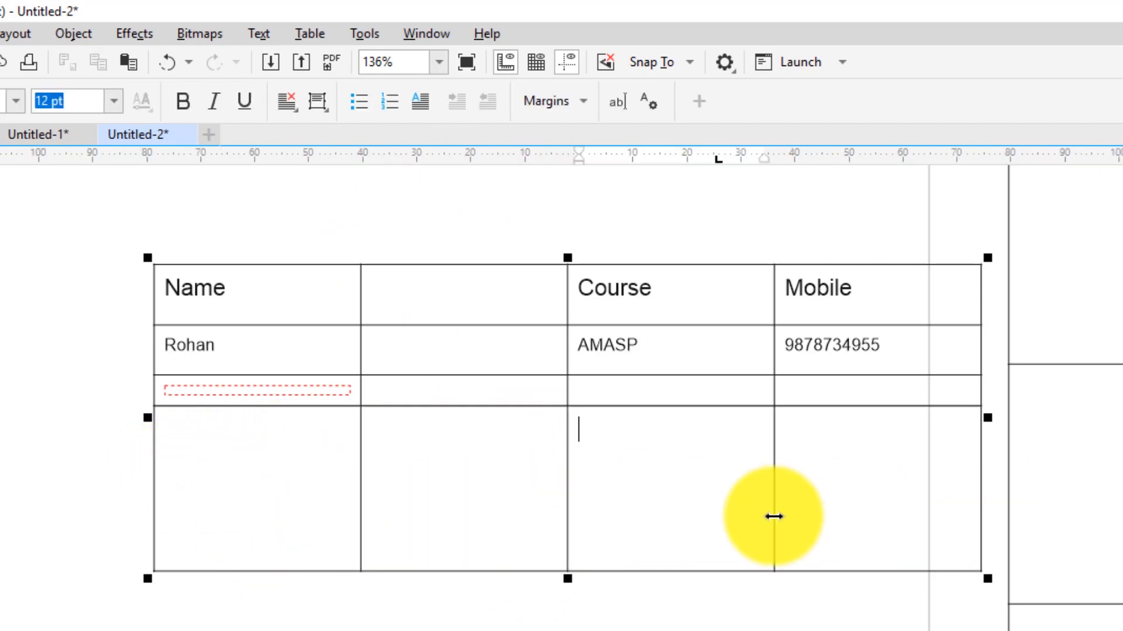
click(309, 28)
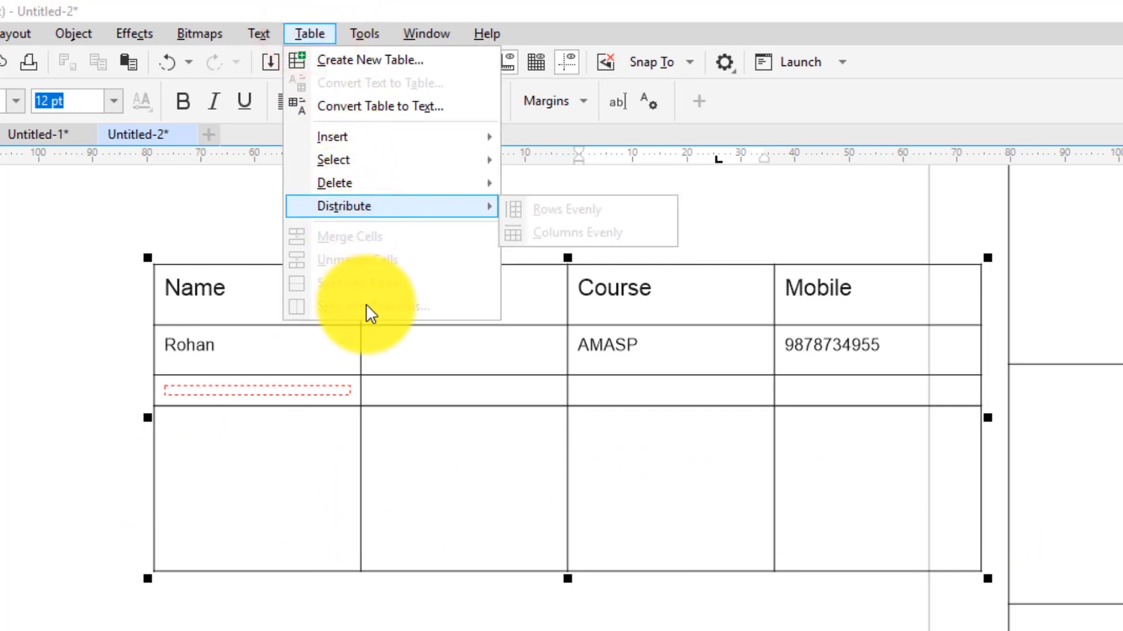
click(249, 510)
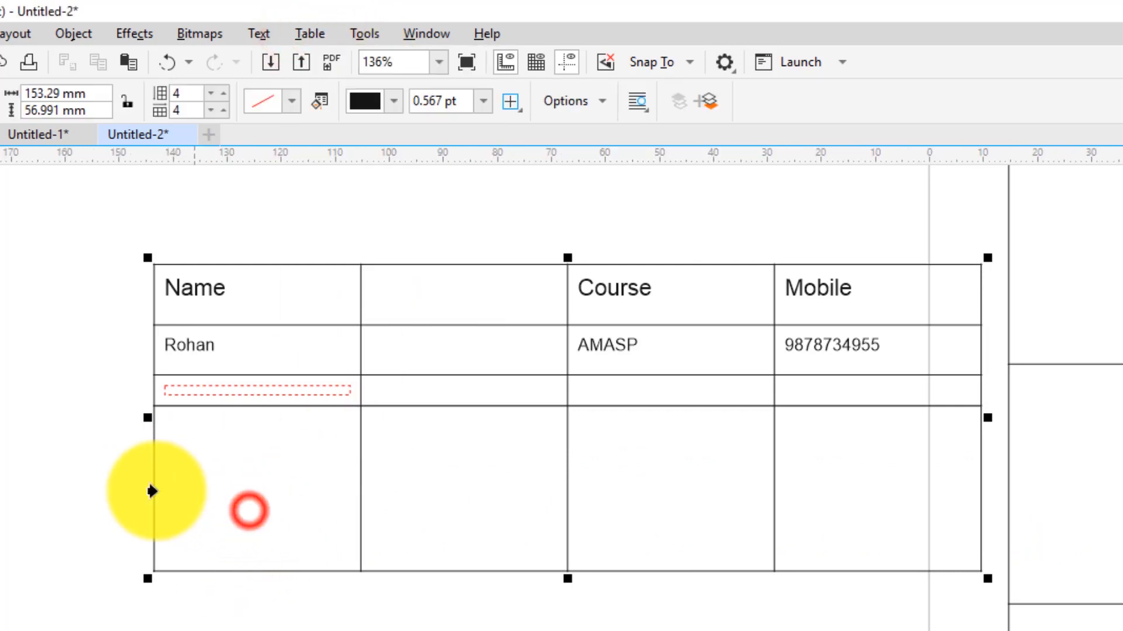
Try splitting the whole bottom row into three rows, then undo it
click(146, 490)
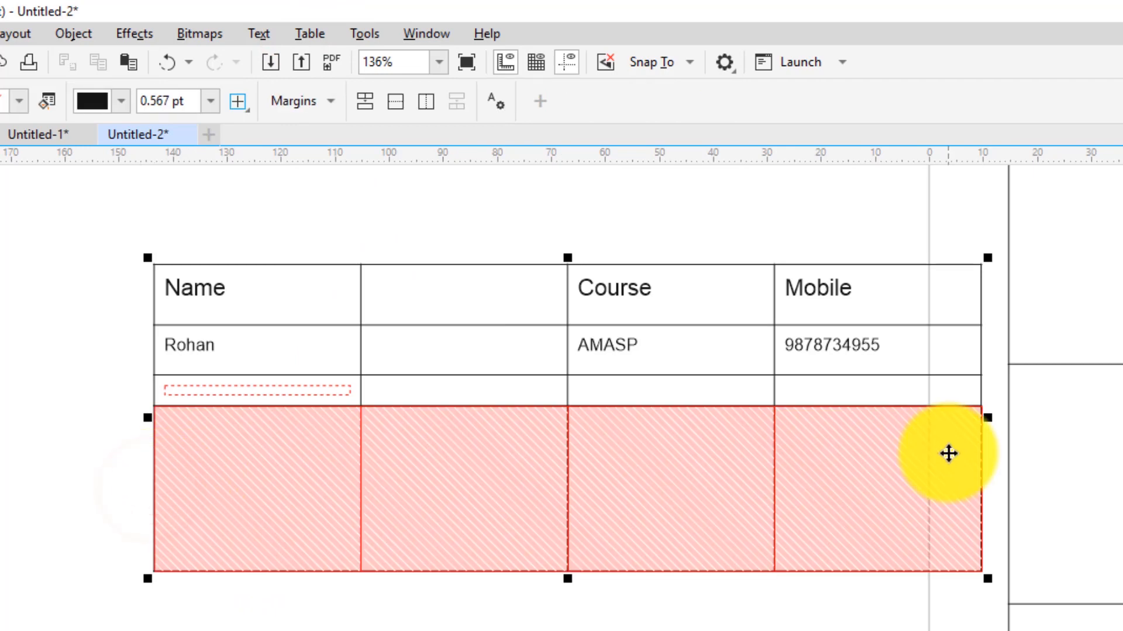
click(303, 33)
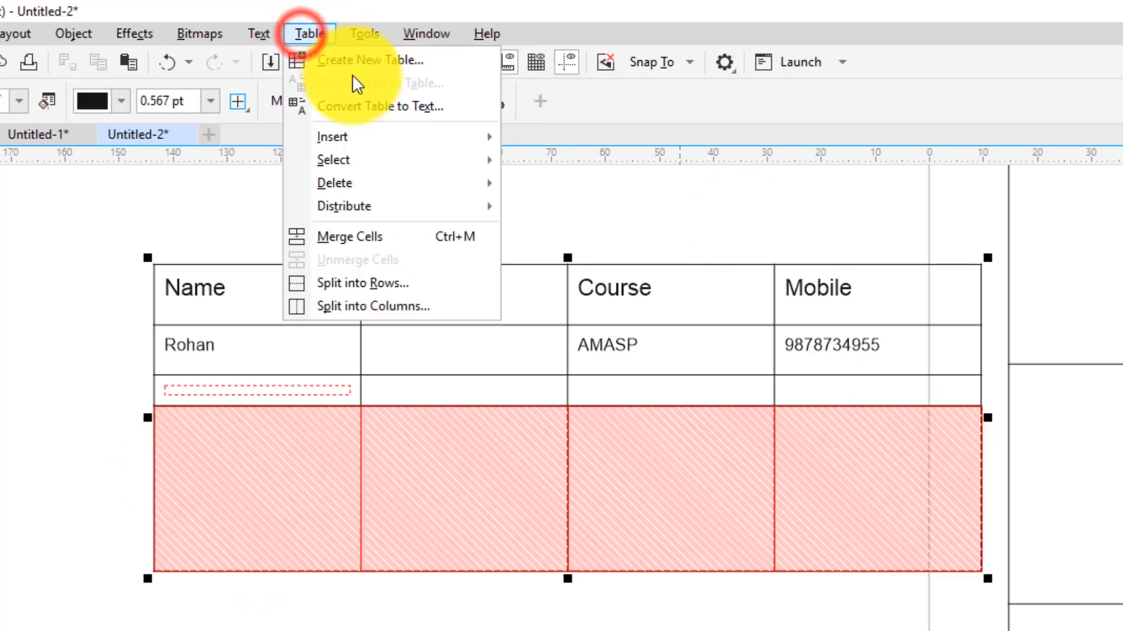
click(351, 287)
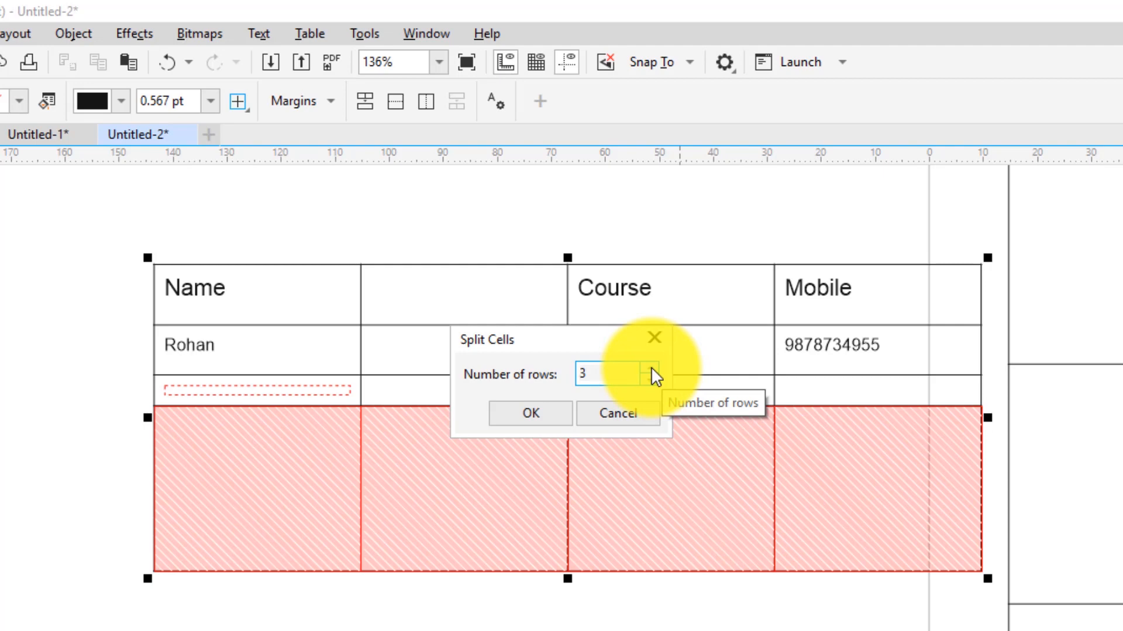
click(530, 413)
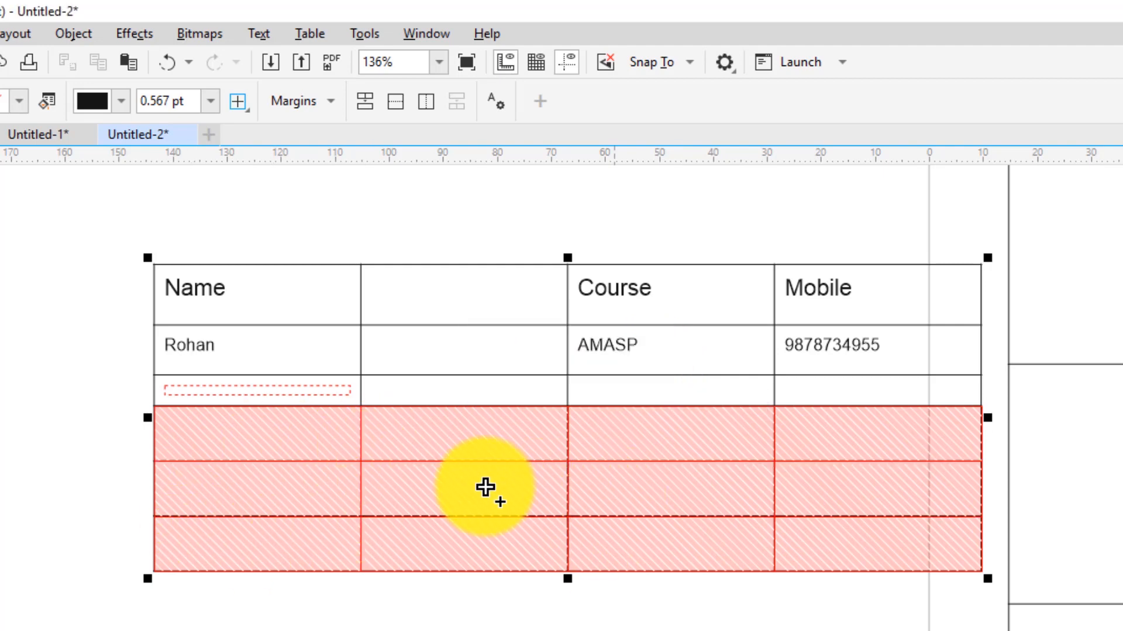
key(ctrl+z)
Split the first two bottom-row cells into three rows each
click(383, 485)
drag(287, 471, 421, 481)
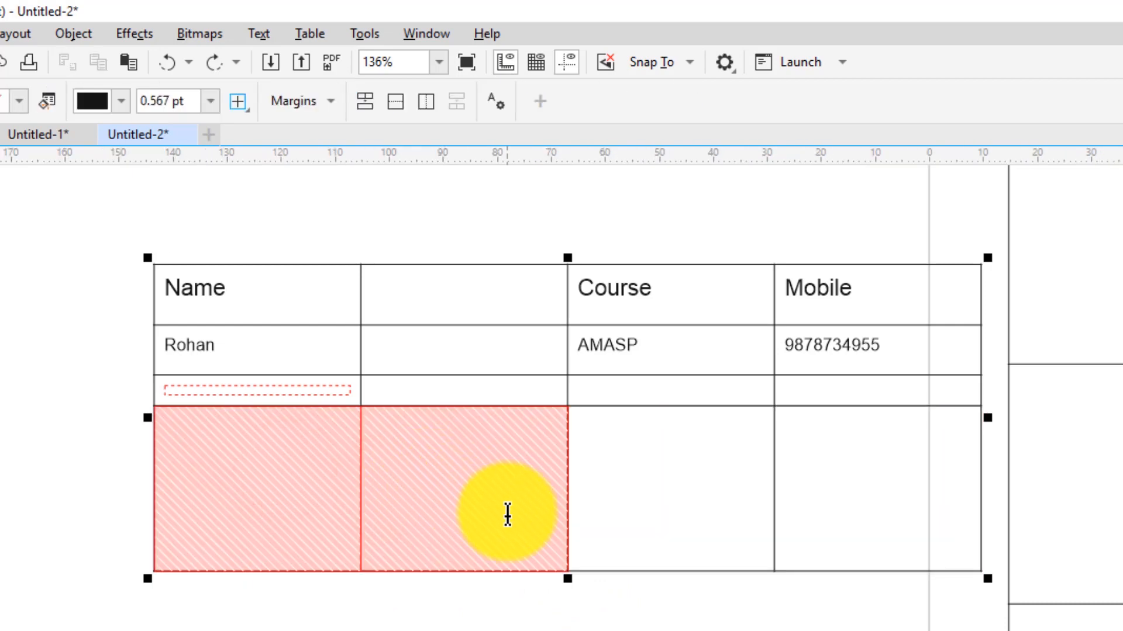
click(308, 33)
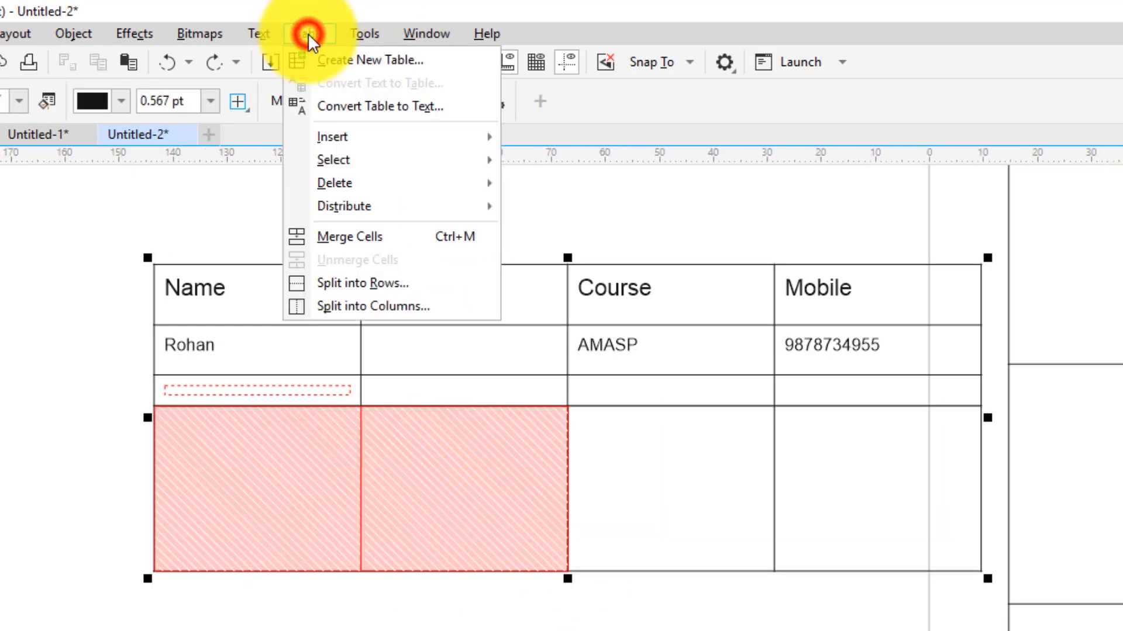
click(370, 283)
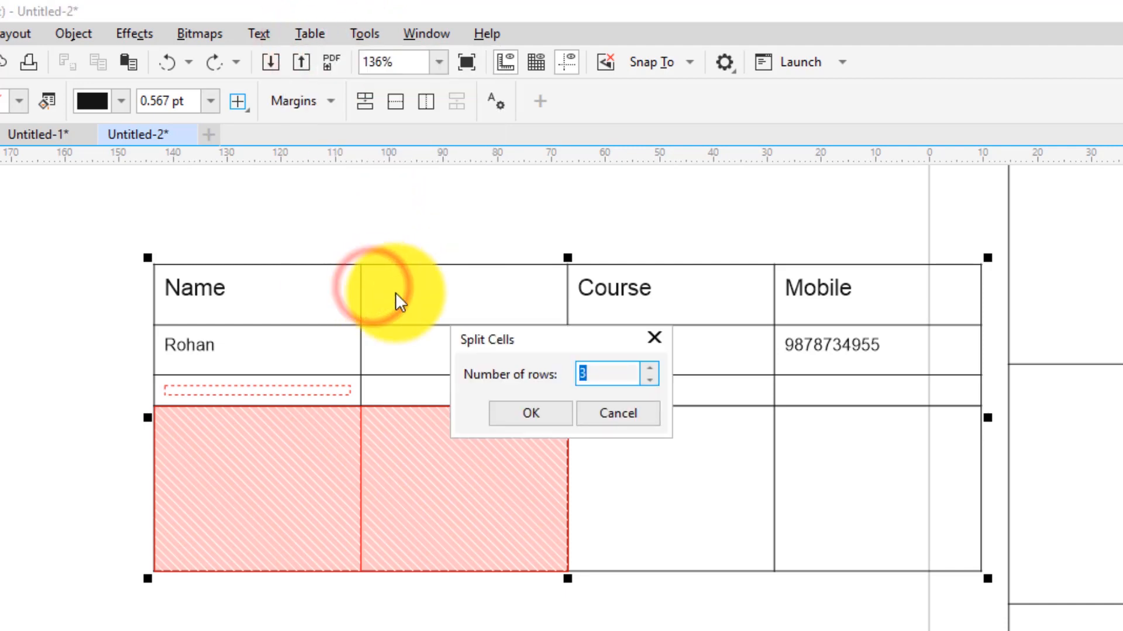
click(522, 414)
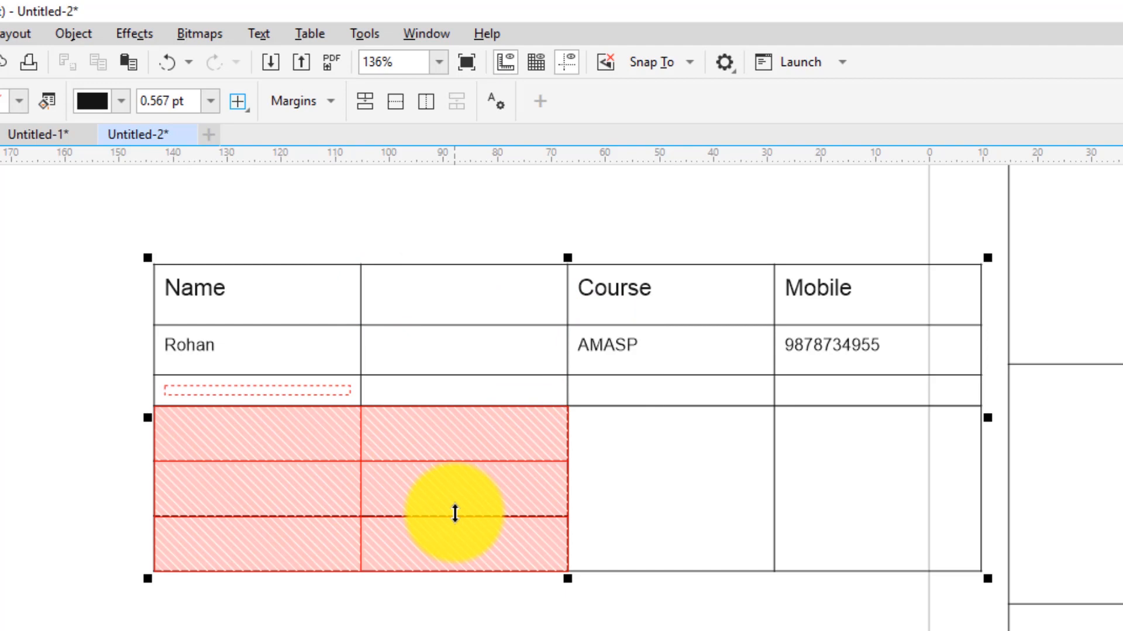
click(641, 507)
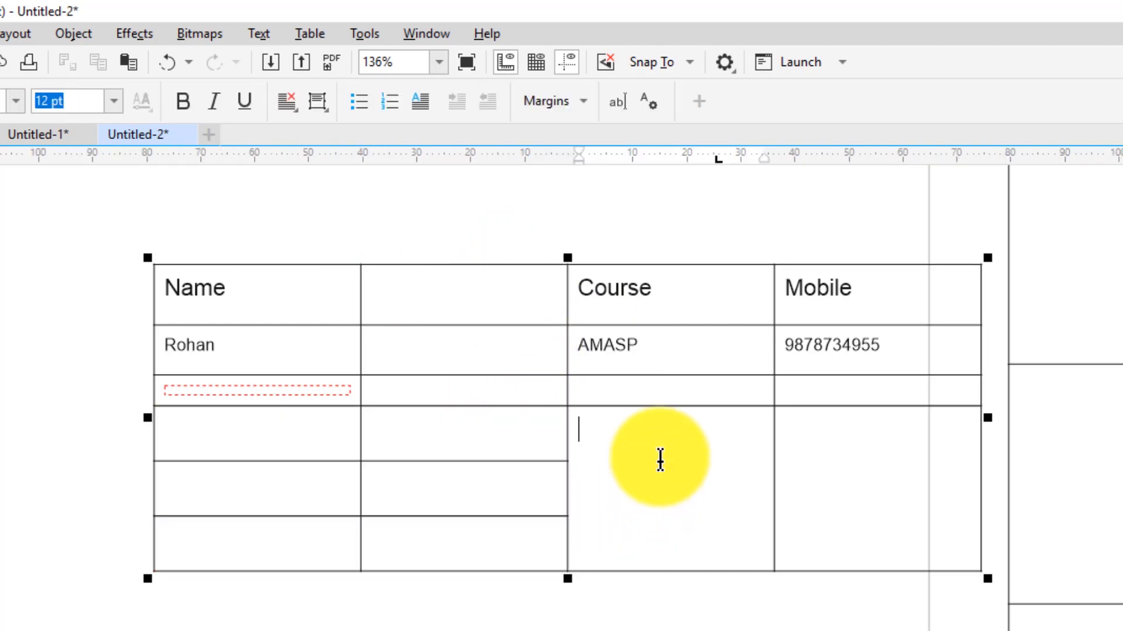
drag(660, 461, 774, 559)
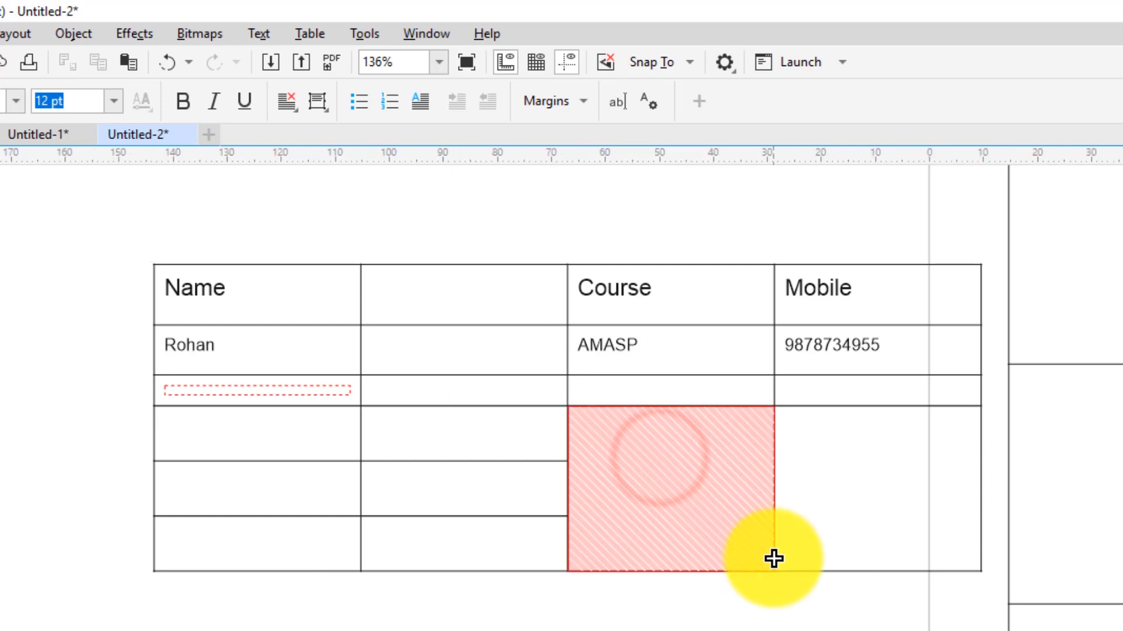
Split the tall bottom cell under Course into 4 columns with Split into Columns
click(308, 33)
click(363, 306)
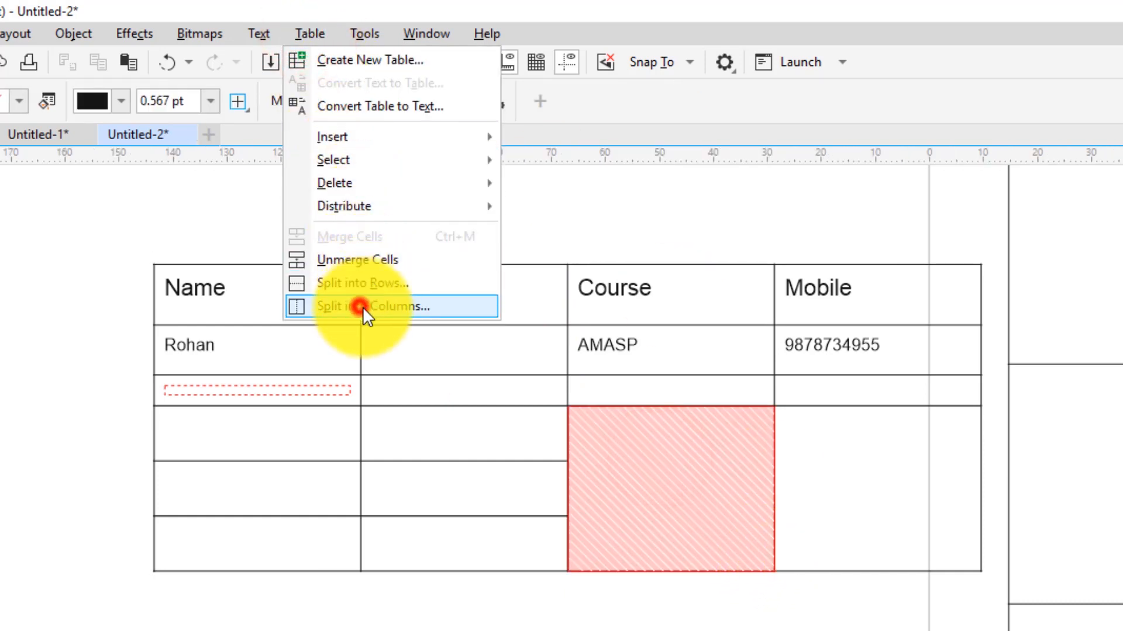
drag(539, 339, 359, 295)
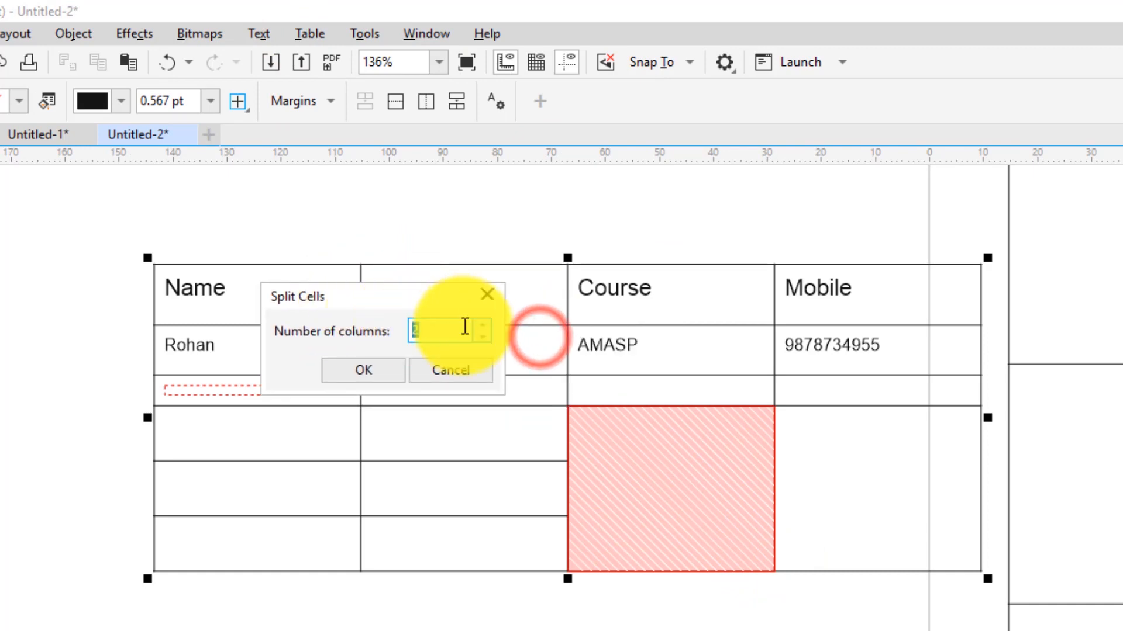
click(476, 328)
click(477, 325)
click(363, 371)
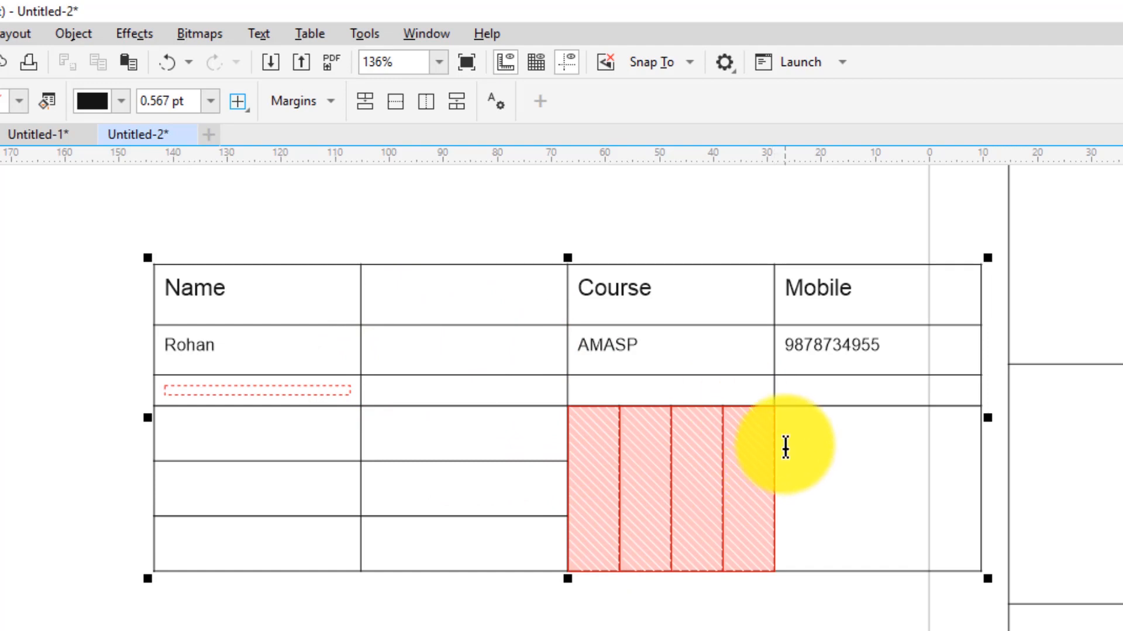
click(309, 33)
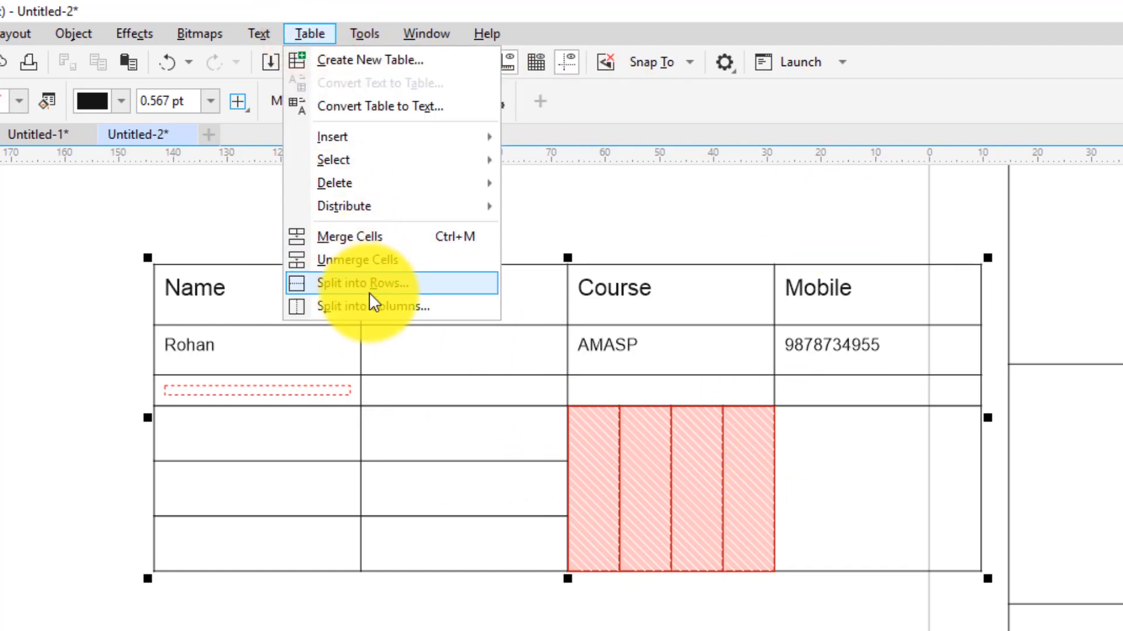
key(Escape)
click(298, 34)
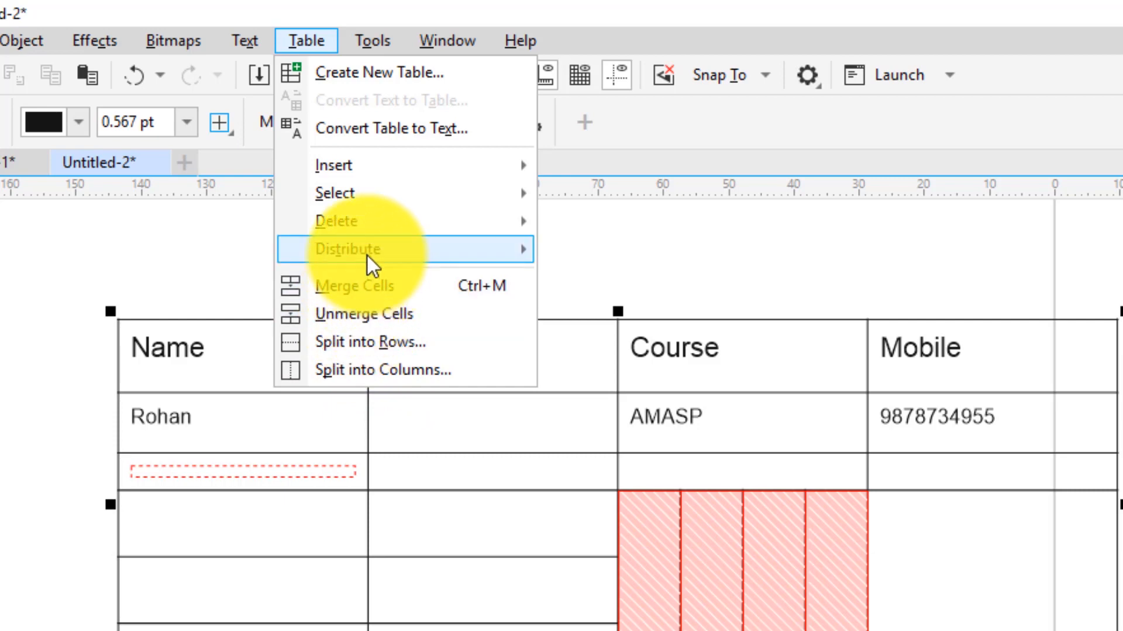
Review the Table menu's Distribute, Delete, Select and Insert submenus, then close the menu
mouse_move(367, 255)
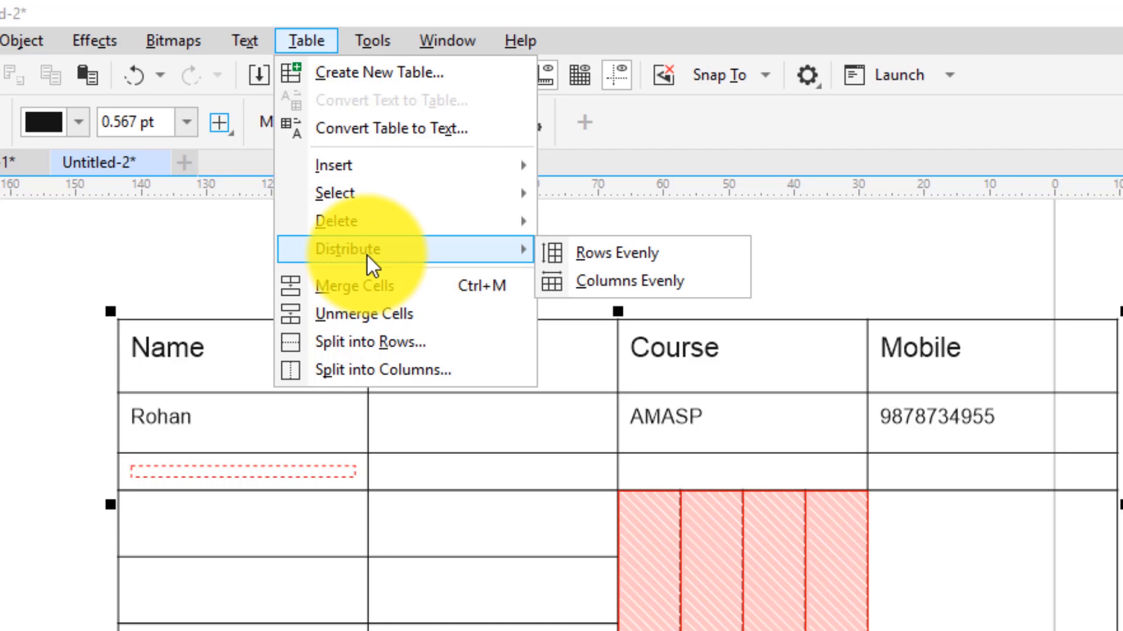
mouse_move(360, 229)
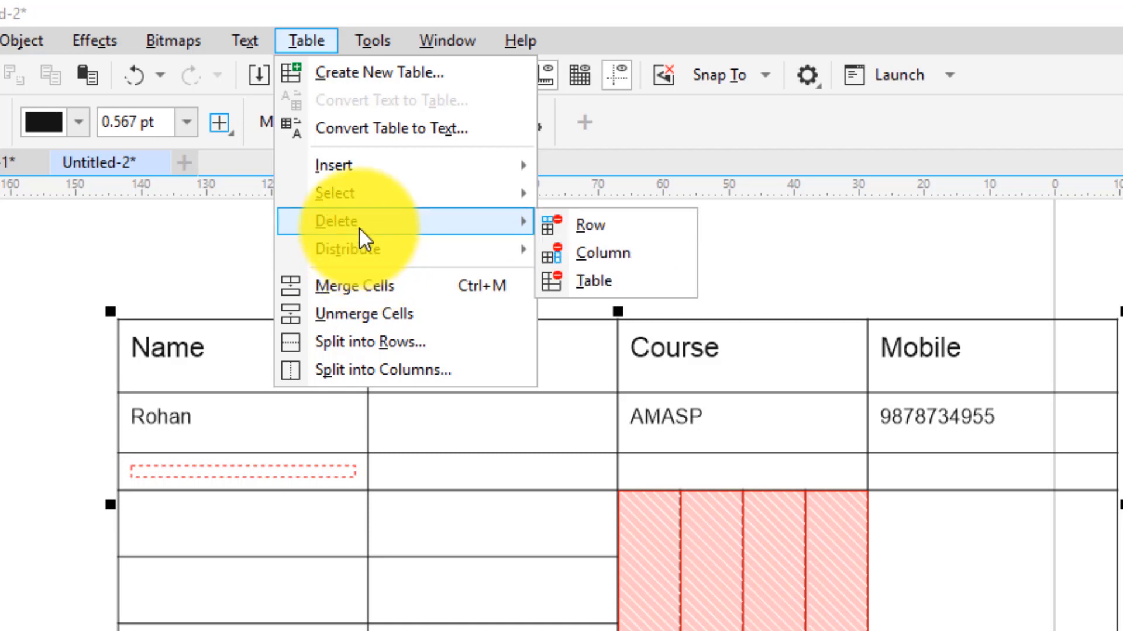
mouse_move(361, 191)
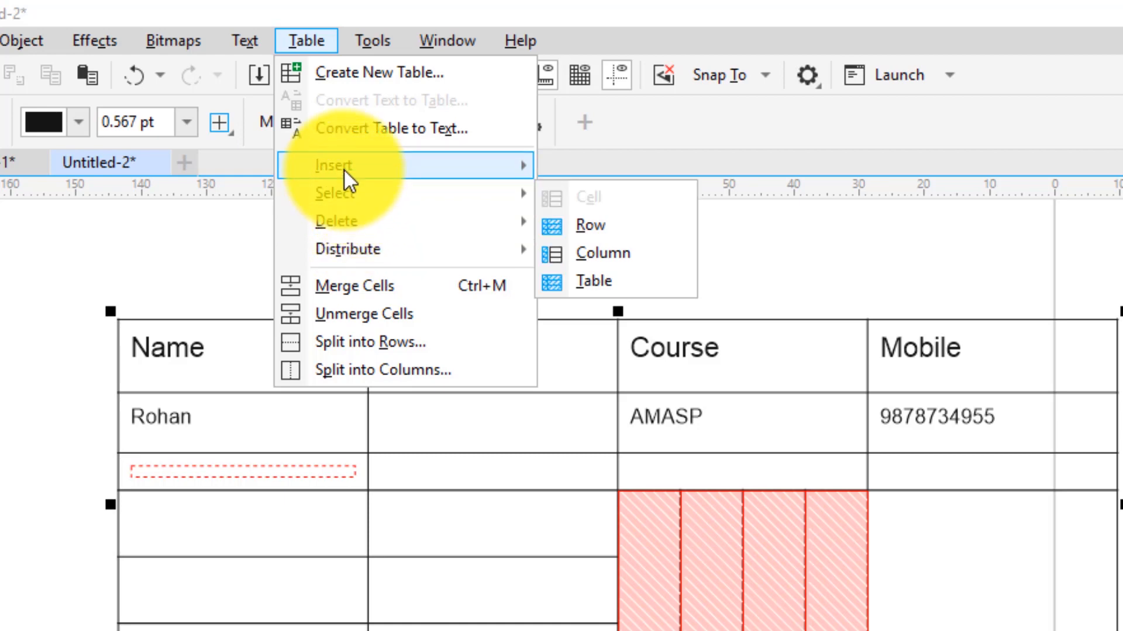
mouse_move(345, 169)
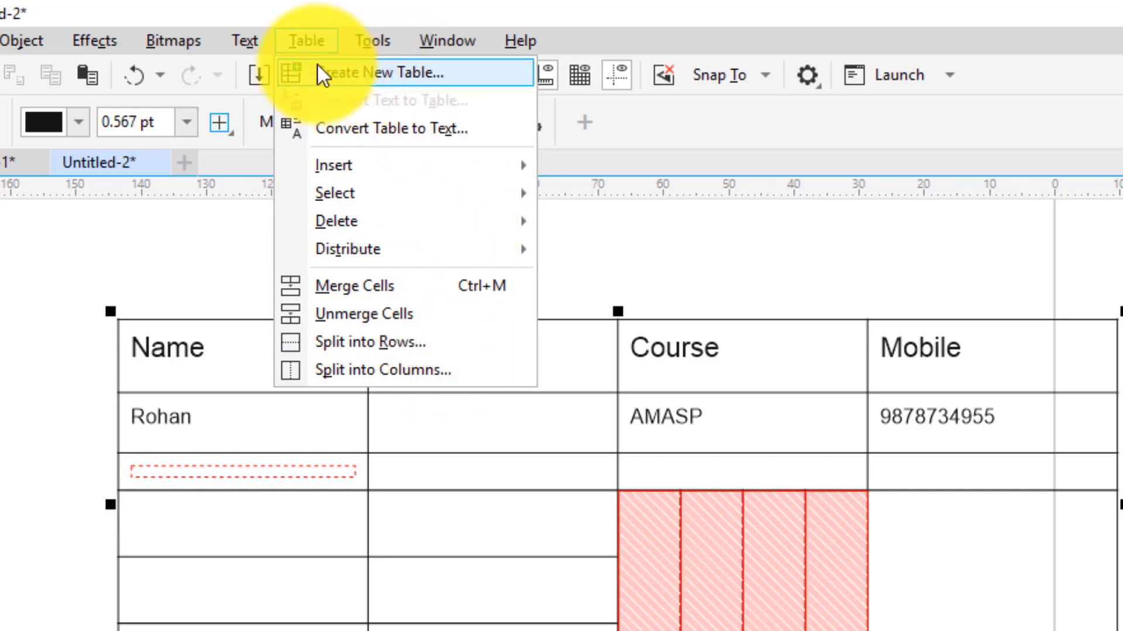
click(306, 46)
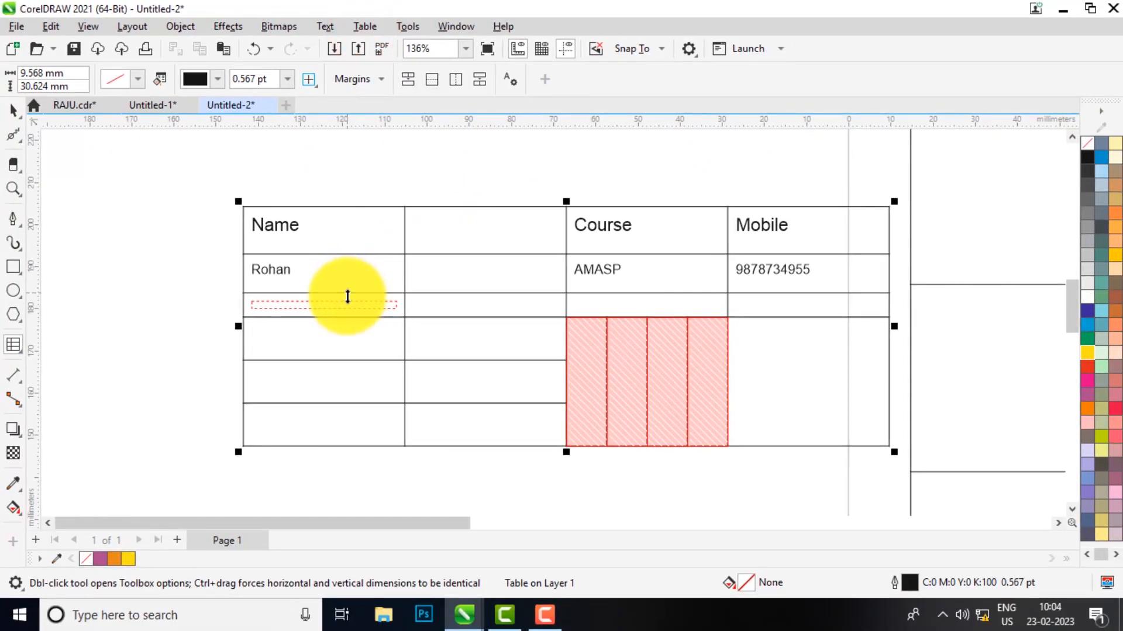